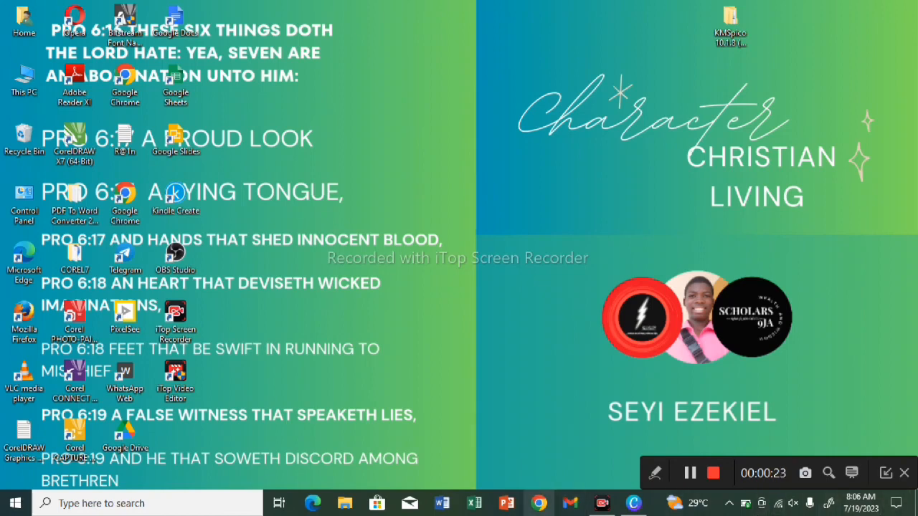
Step: Switch to Canva and create a new custom-size design, 8.5 in wide by 11 in high
left_click(633, 502)
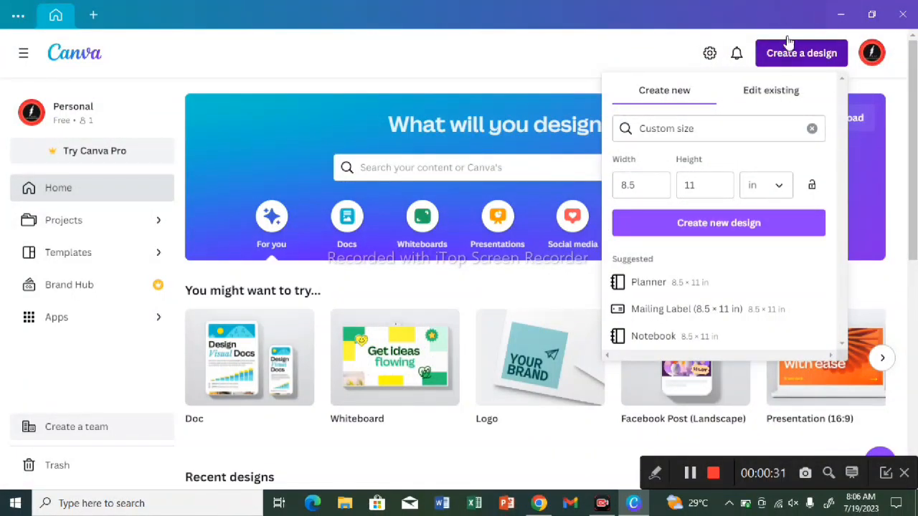
left_click(808, 63)
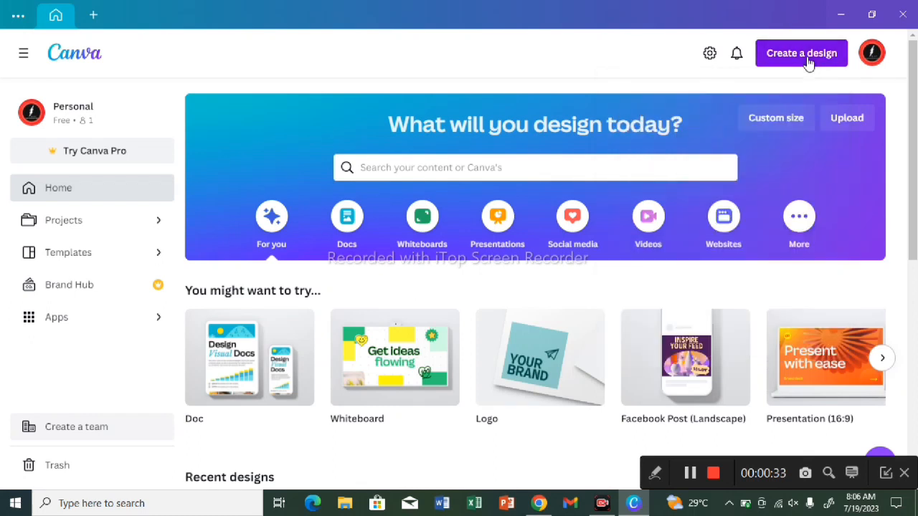
left_click(808, 63)
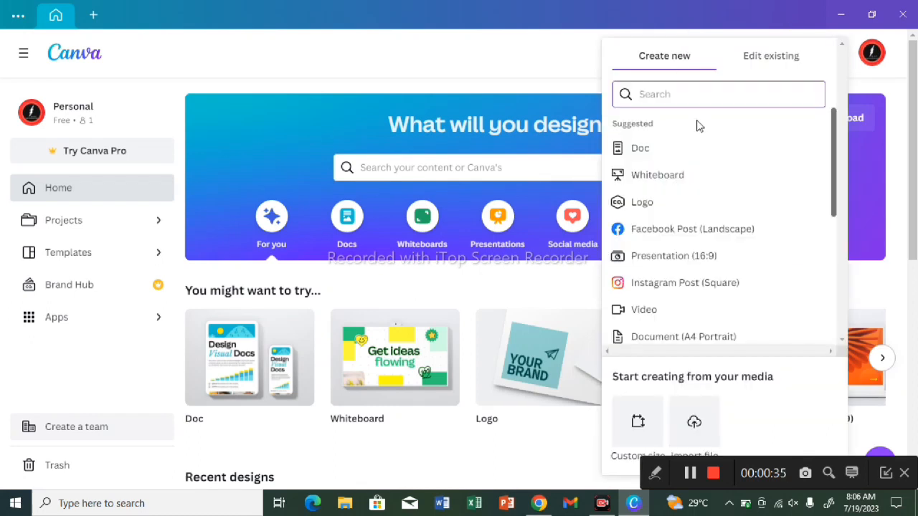
left_click(887, 479)
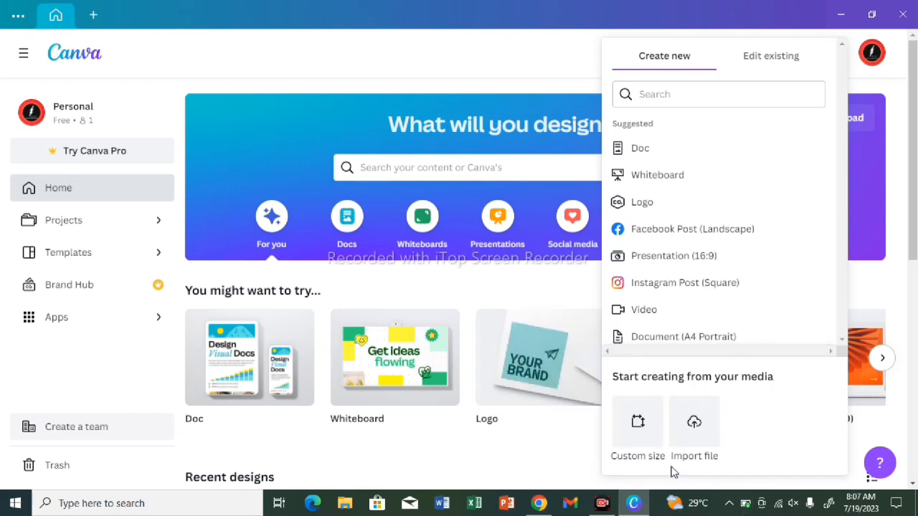
left_click(649, 422)
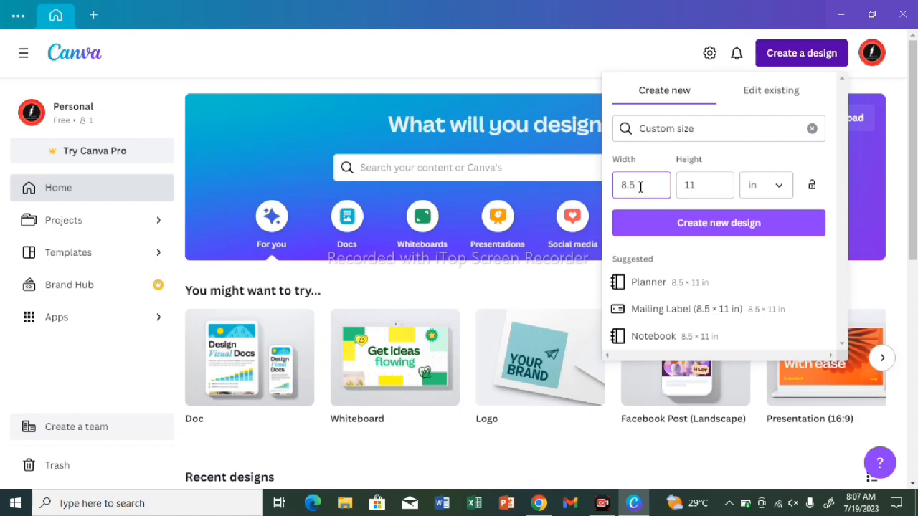
left_click(723, 179)
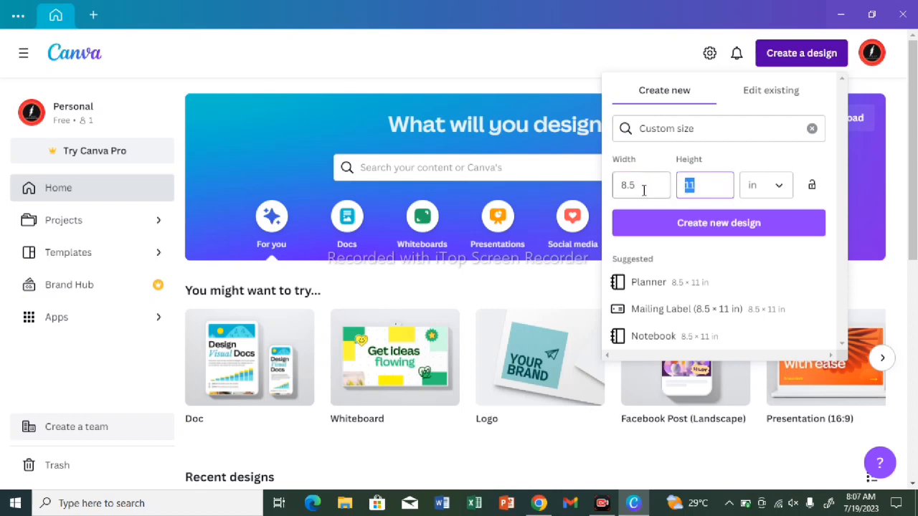
type("11")
left_click(763, 227)
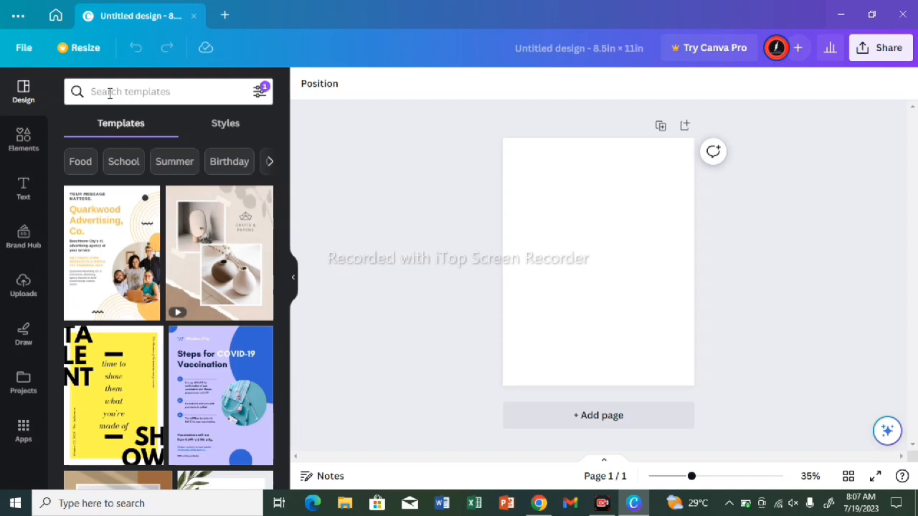
Step: Search the design templates for "wedding" using the recent search
scroll(144, 215, "down", 2)
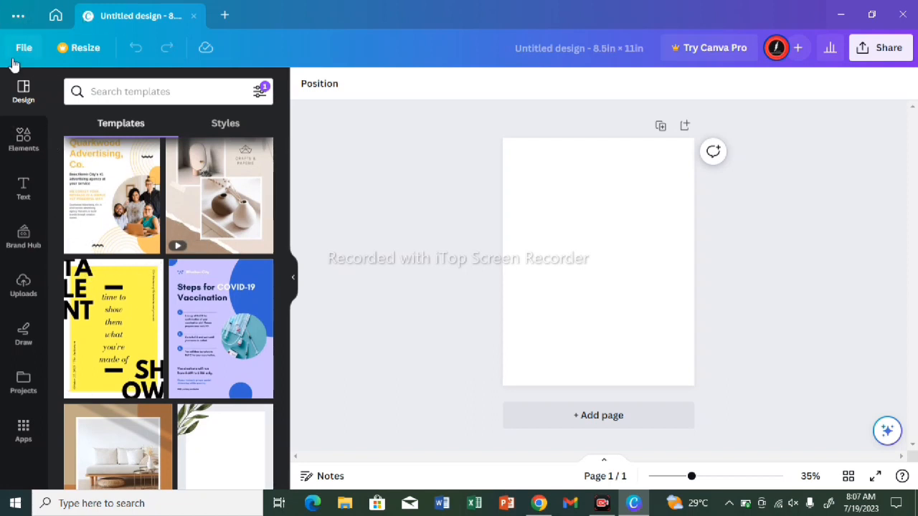
left_click(105, 84)
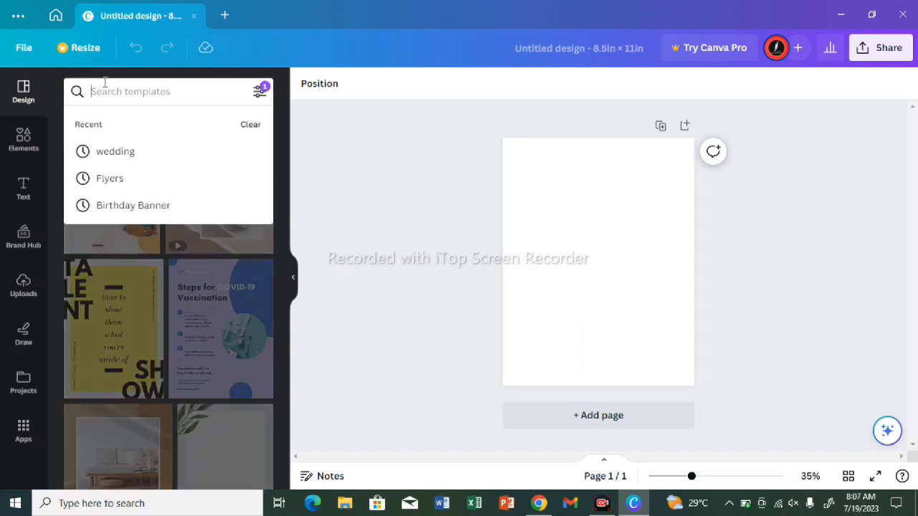
left_click(189, 163)
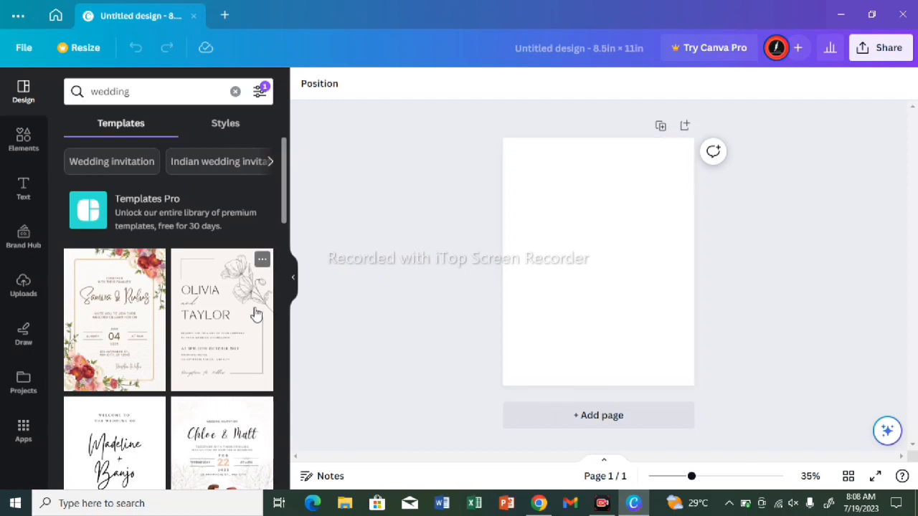
Step: Browse the wedding templates and apply the Gray Modern Wedding Invitation with the arched couple photo to the blank page
scroll(281, 243, "down", 4)
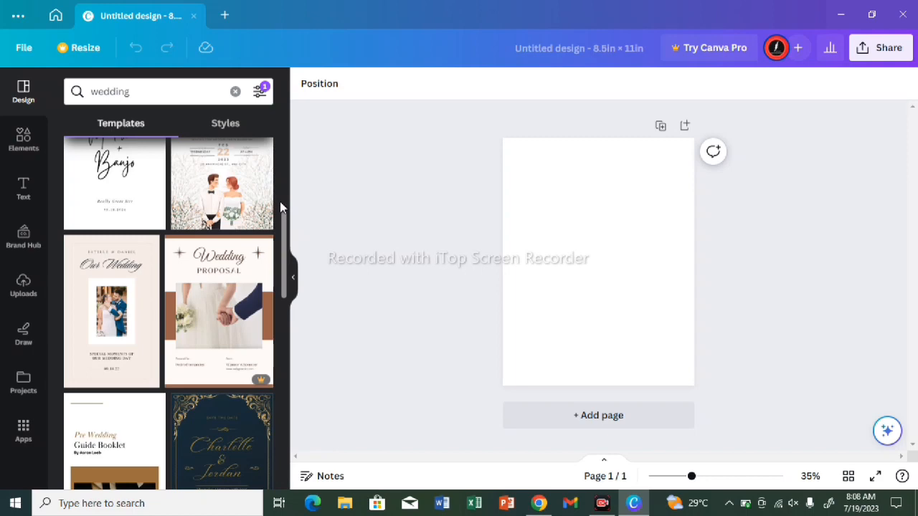
scroll(283, 185, "up", 4)
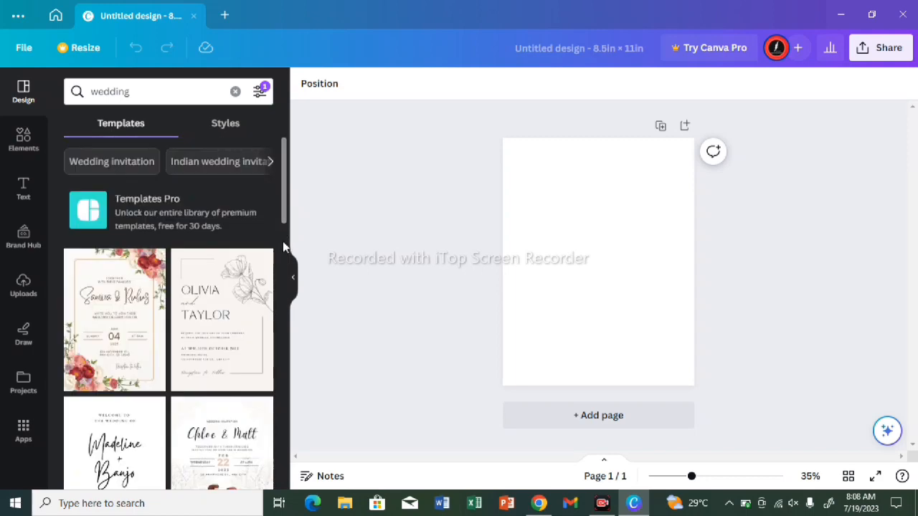
scroll(282, 241, "down", 4)
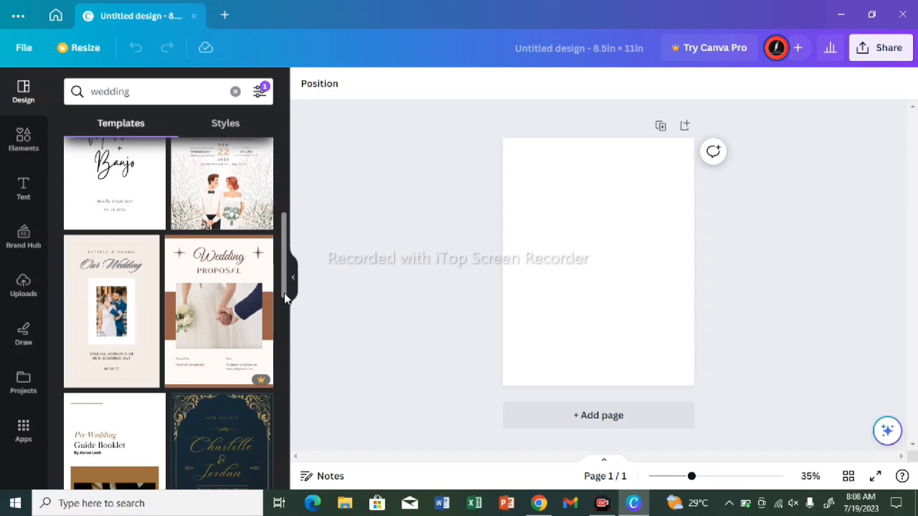
scroll(284, 315, "down", 3)
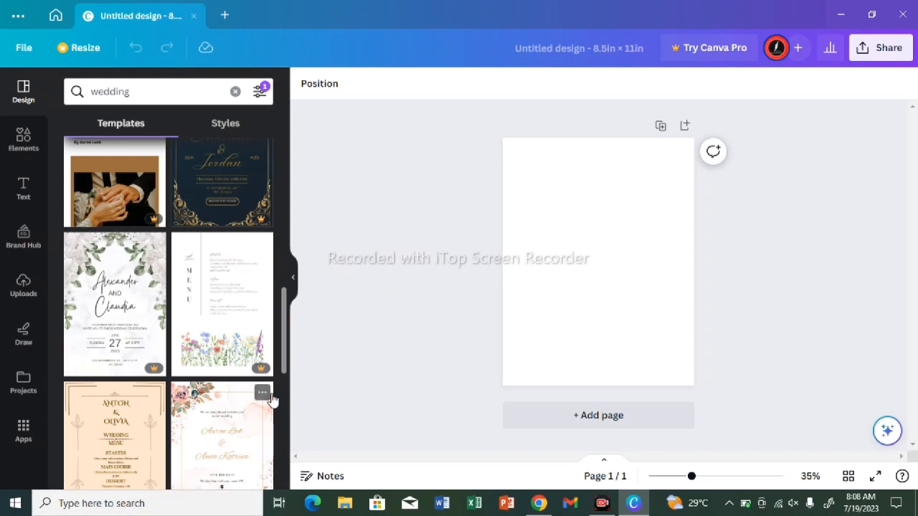
scroll(280, 388, "down", 4)
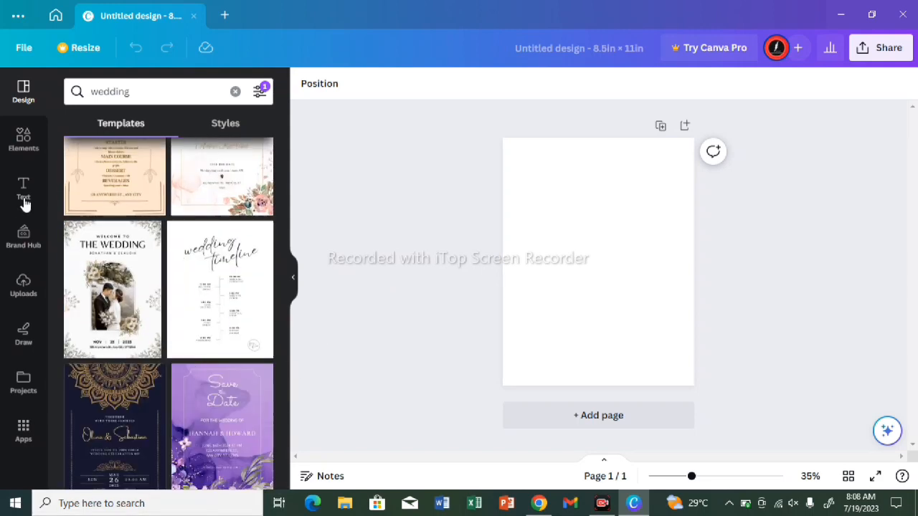
left_click(101, 262)
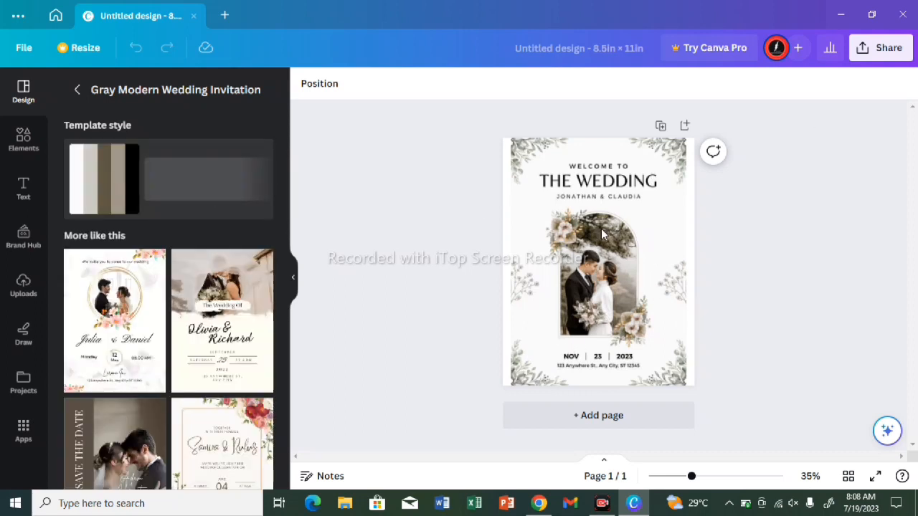
Step: Delete the flower cluster at the photo's upper-left edge and the leaf decorations in both upper corners of the page
left_click(575, 236)
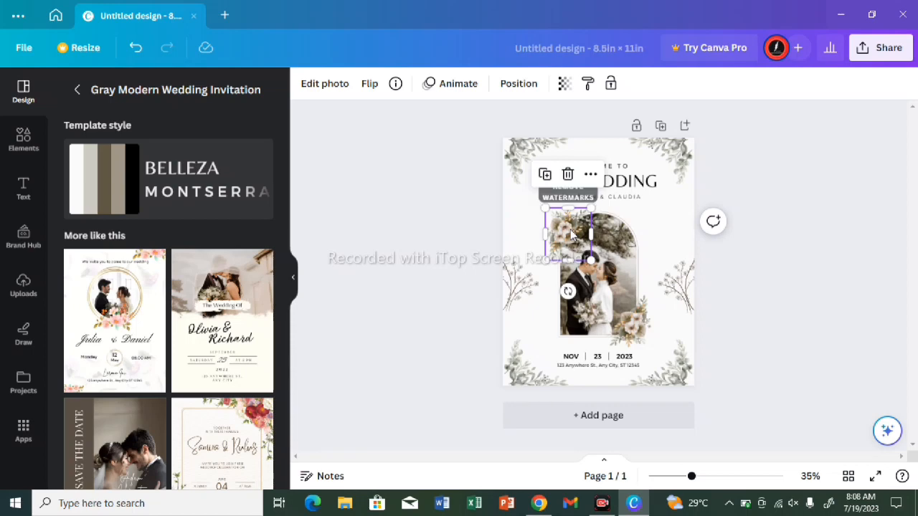
left_click(568, 175)
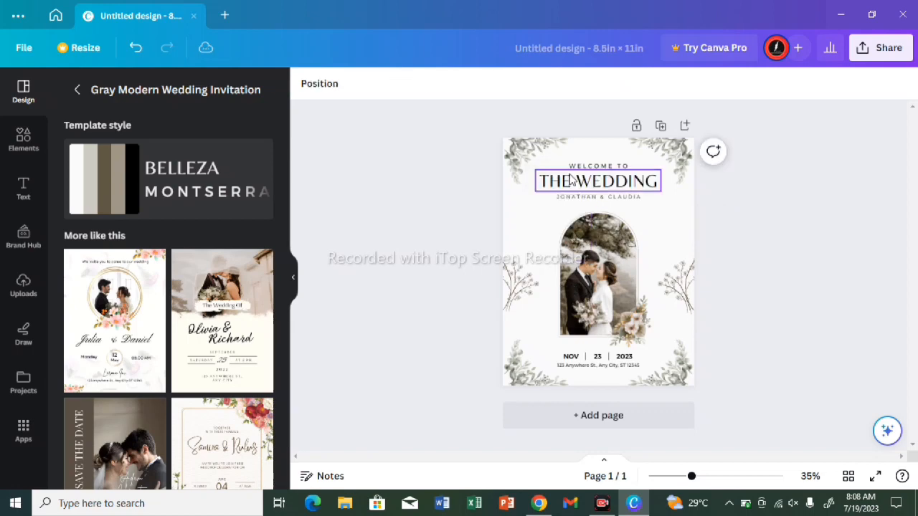
left_click(521, 170)
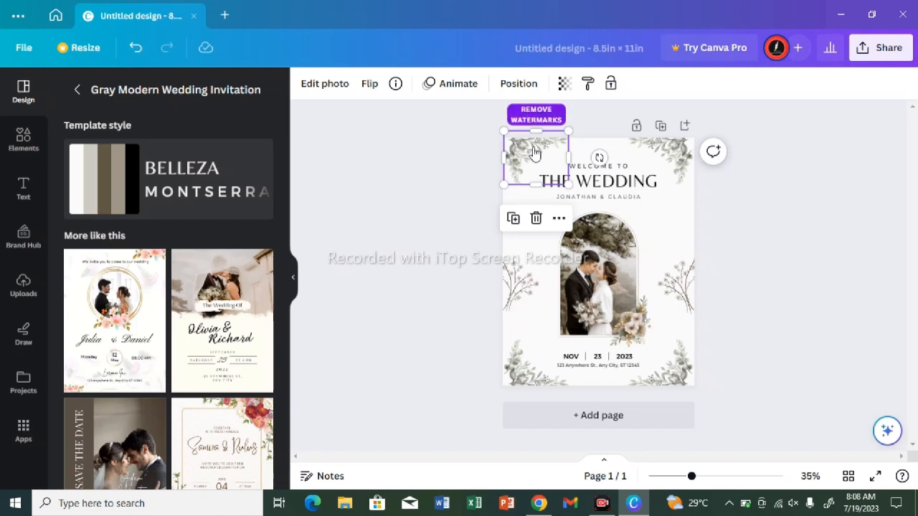
left_click(536, 218)
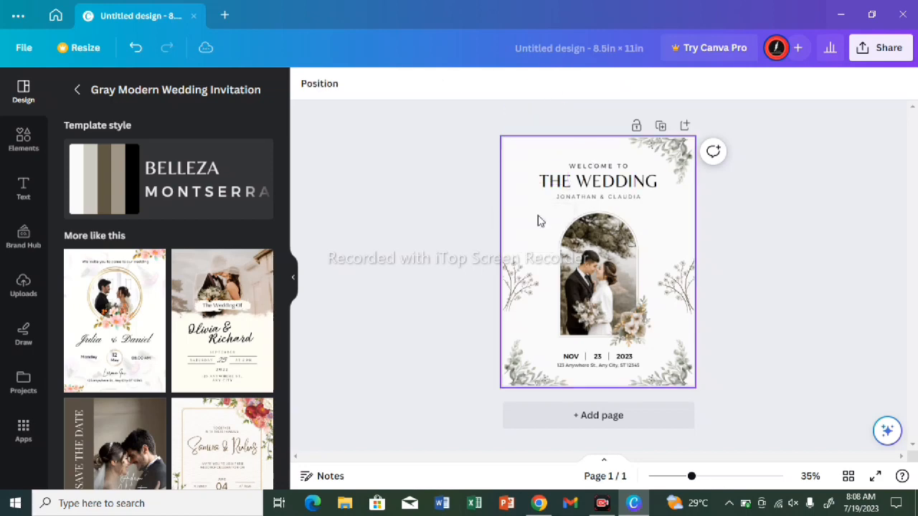
left_click(666, 172)
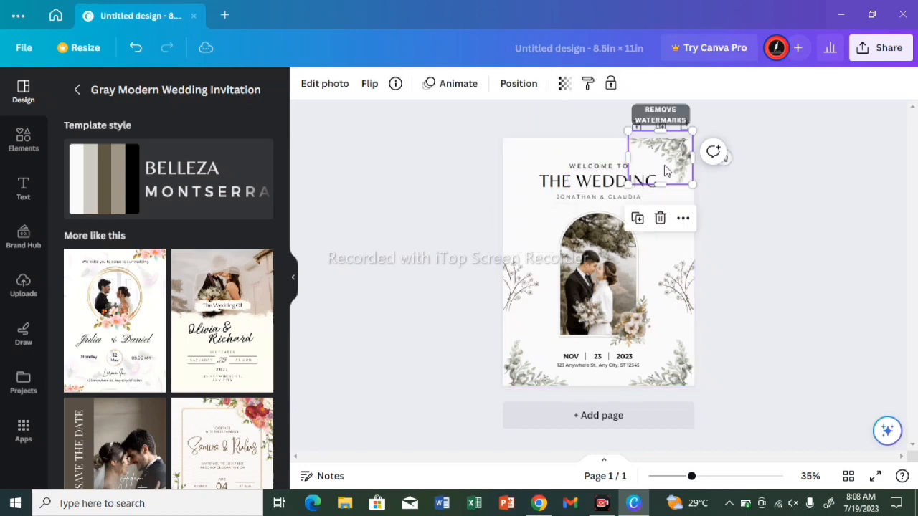
left_click(660, 218)
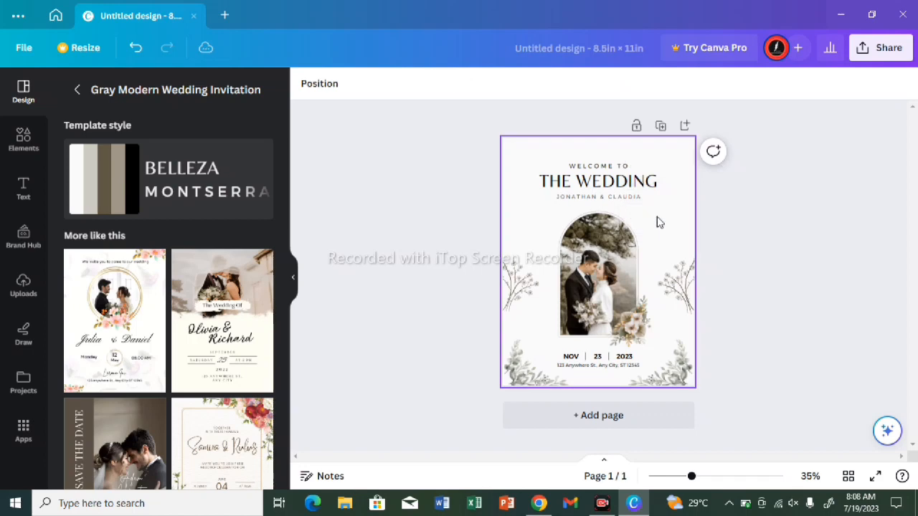
Step: Delete the leaf decorations in both lower corners of the page
left_click(678, 384)
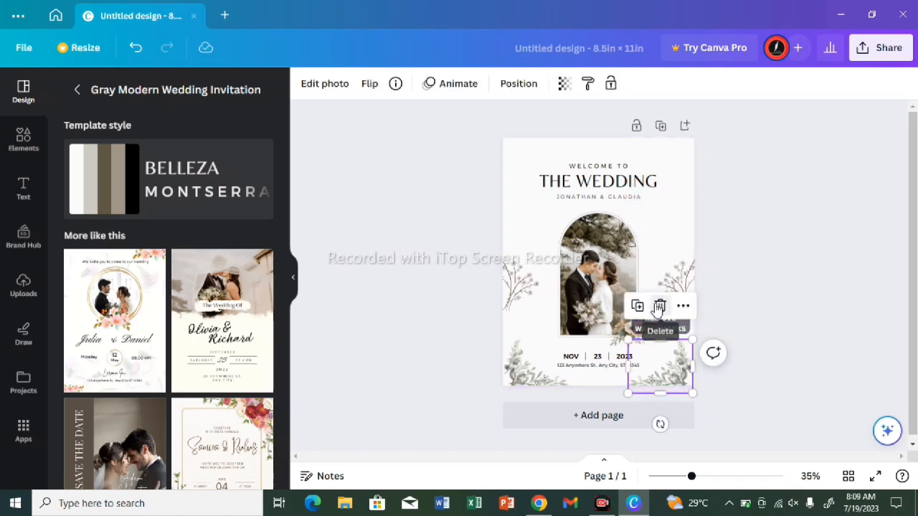
left_click(660, 307)
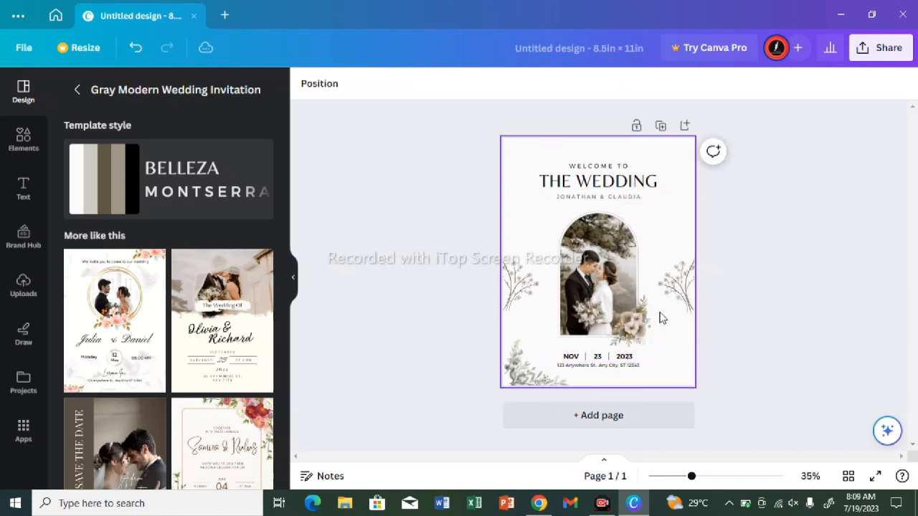
left_click(661, 318)
left_click(526, 381)
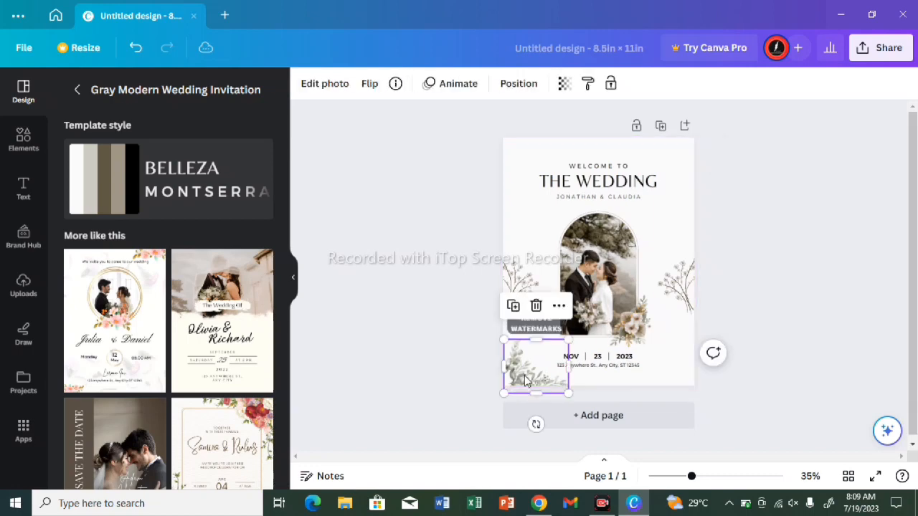
left_click(535, 307)
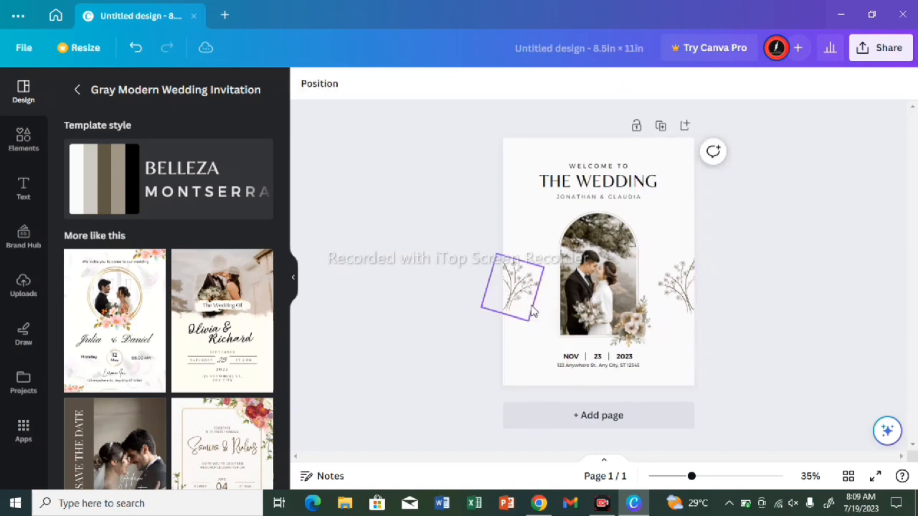
Step: Delete the flower cluster overlapping the lower-right corner of the arched couple photo
left_click(586, 322)
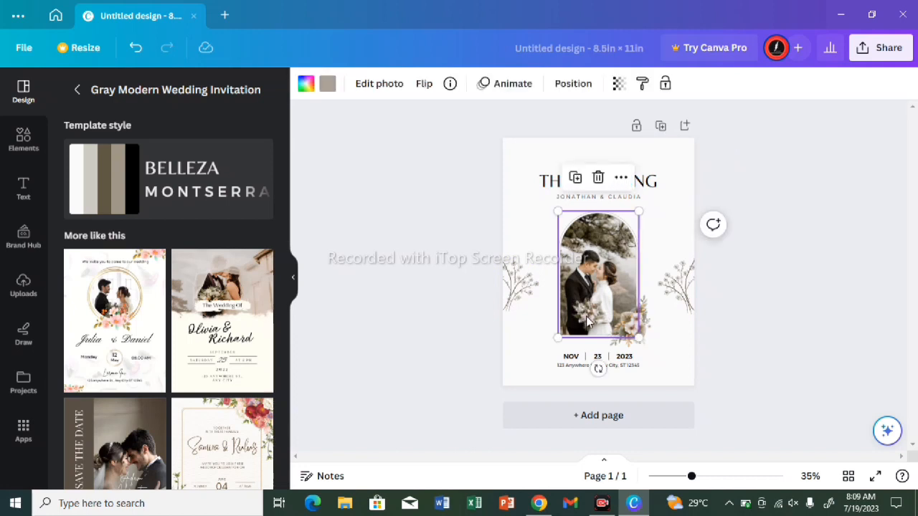
left_click(633, 323)
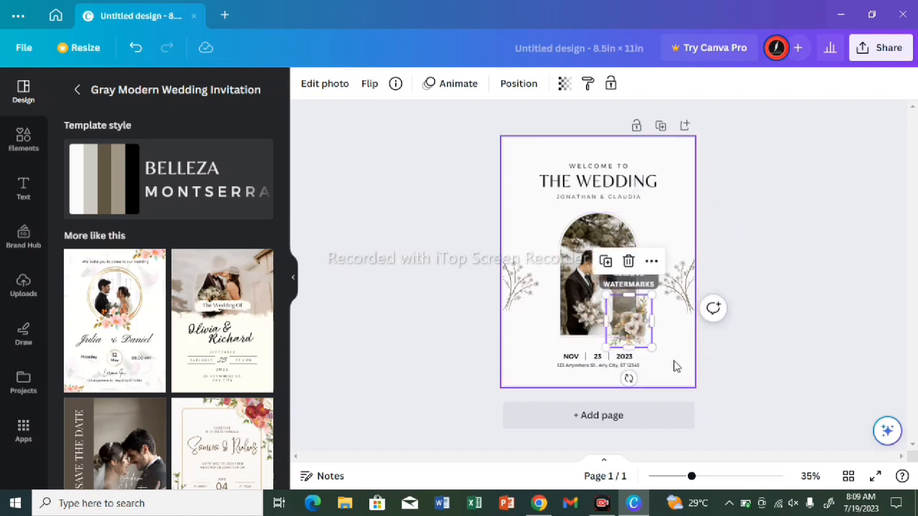
left_click(630, 261)
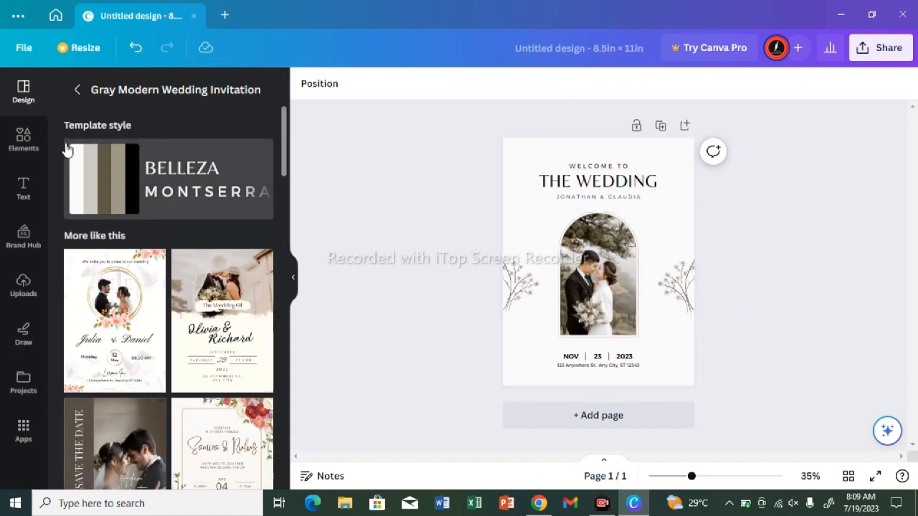
Step: Delete the line with the couple's names and the "WELCOME TO" text around the heading
left_click(602, 198)
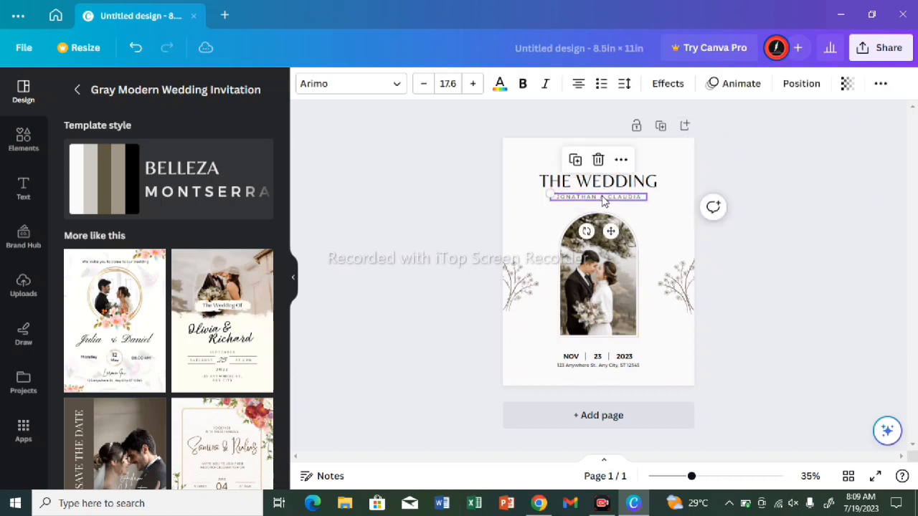
left_click(598, 157)
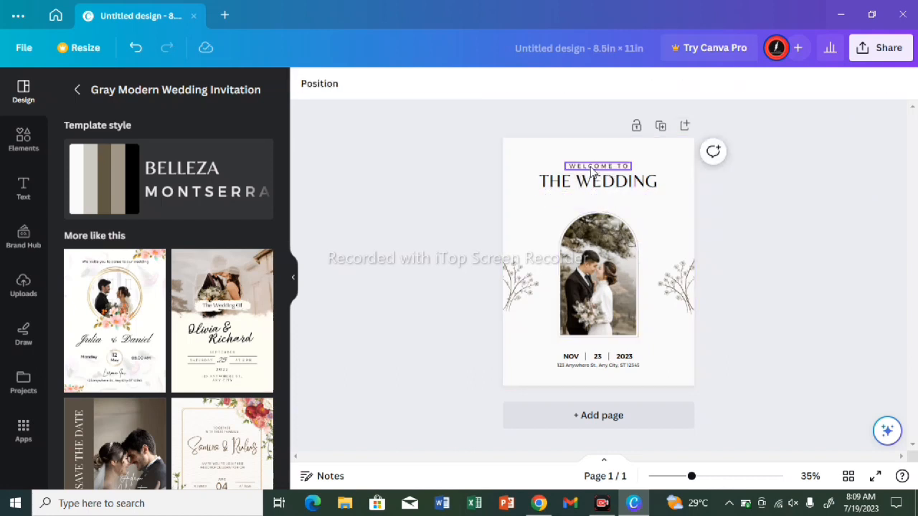
left_click(595, 166)
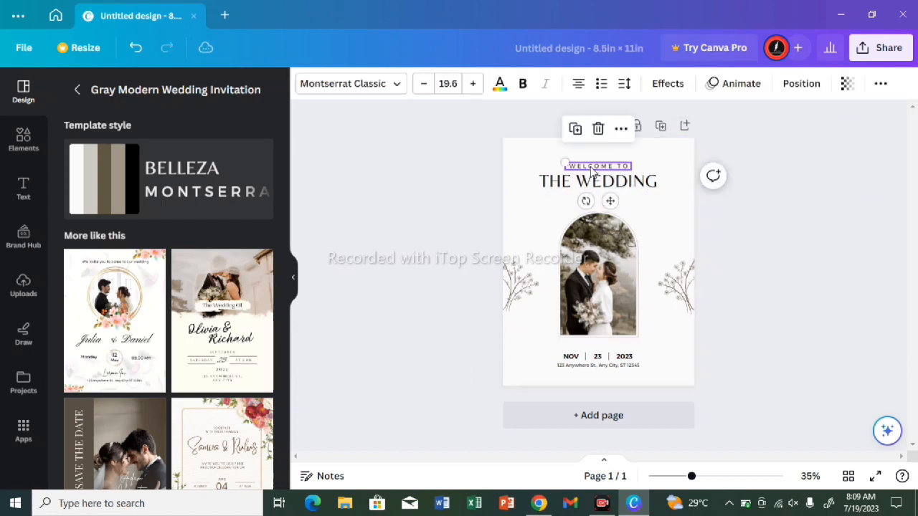
left_click(597, 131)
Step: Replace the heading text "THE WEDDING" with "MY"
left_click(624, 187)
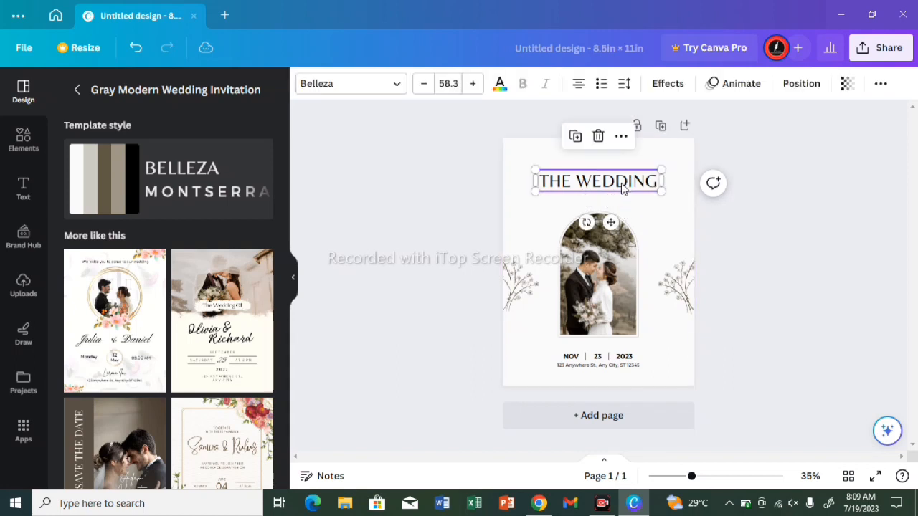
left_click(622, 183)
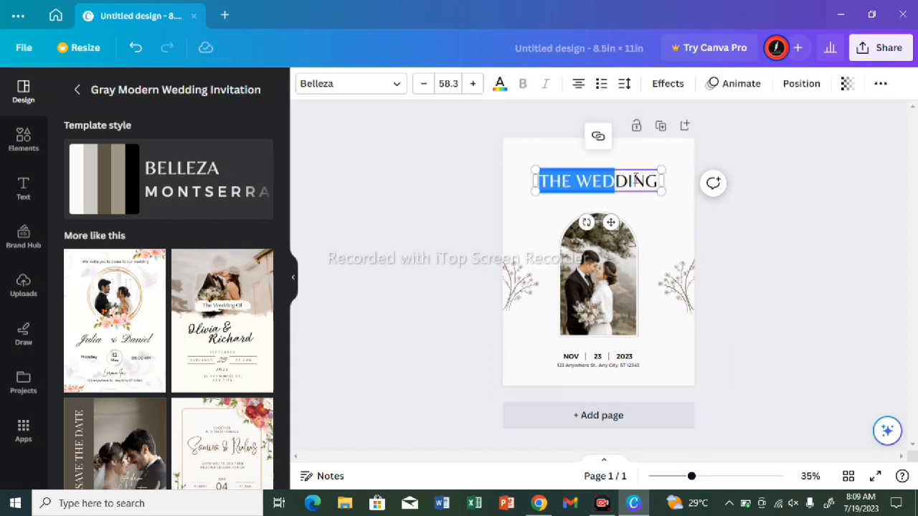
left_click(652, 182)
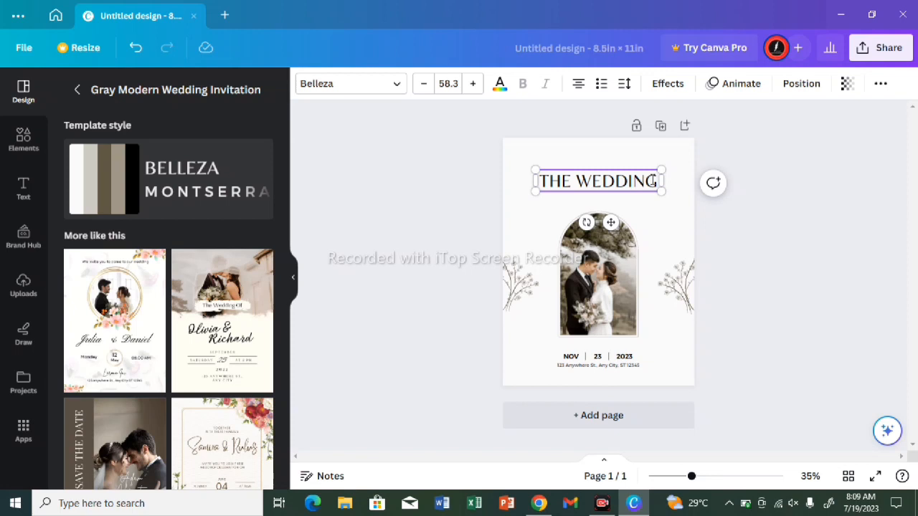
double_click(653, 181)
key("BackSpace")
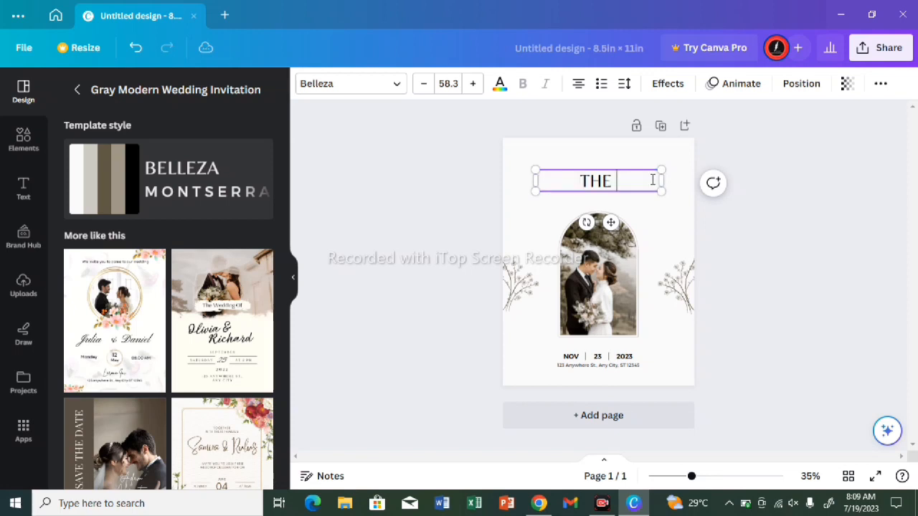
key("BackSpace")
key("BackSpace")
key("BackSpace")
key("BackSpace")
type("MY")
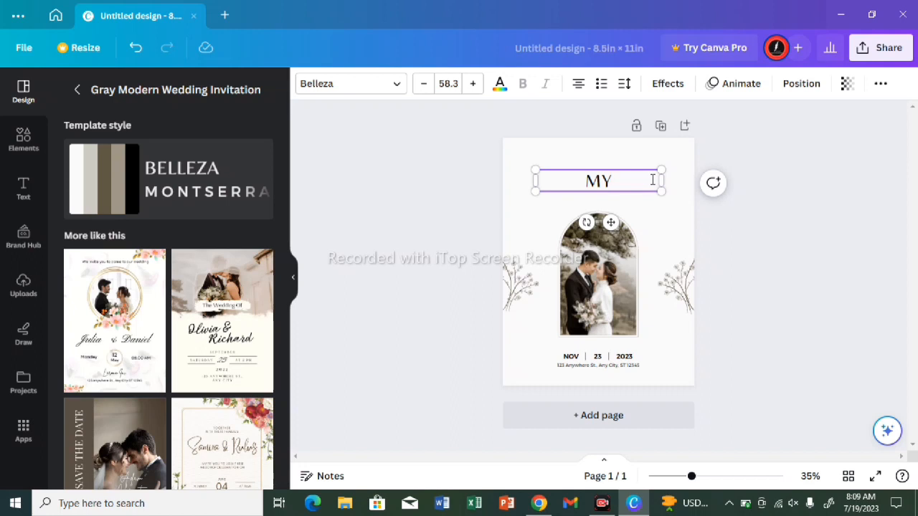
Step: Add "WEDDING" and "PLANNER" as two separate lines below "MY" in the heading
key("Return")
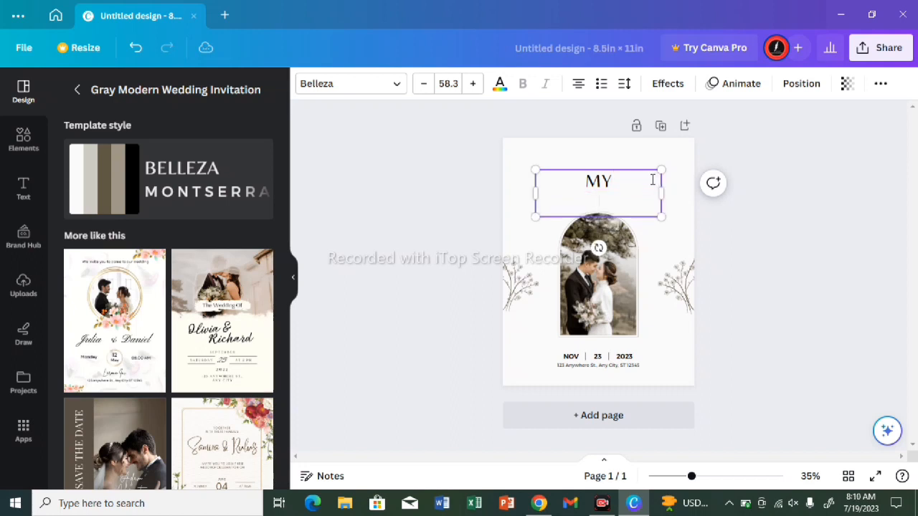
type("WEDDI")
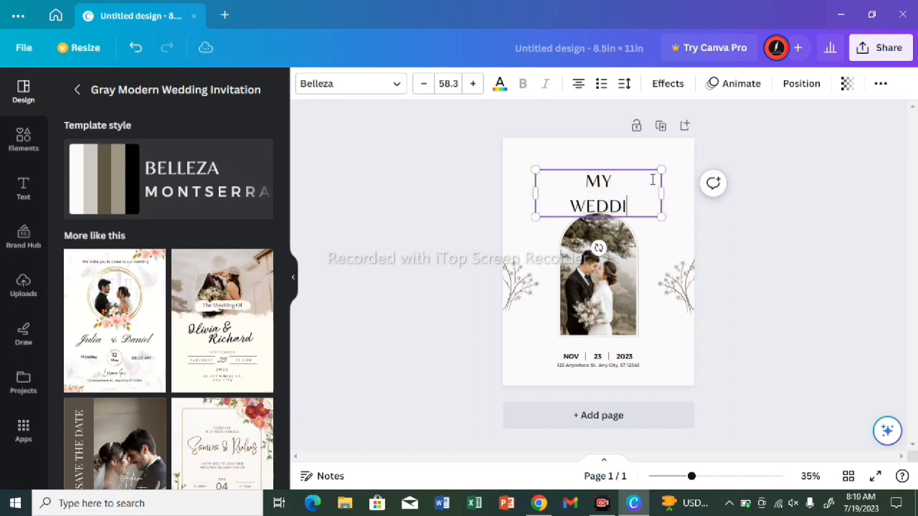
type("NG")
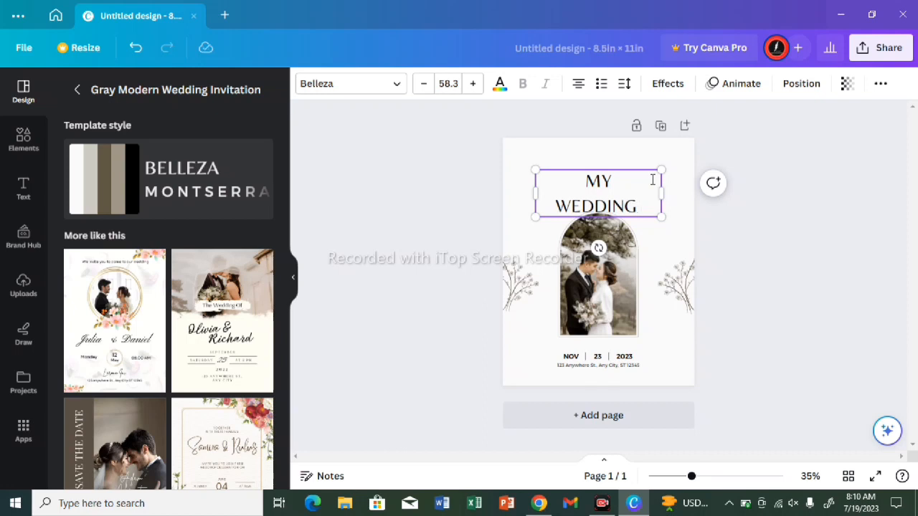
key("Return")
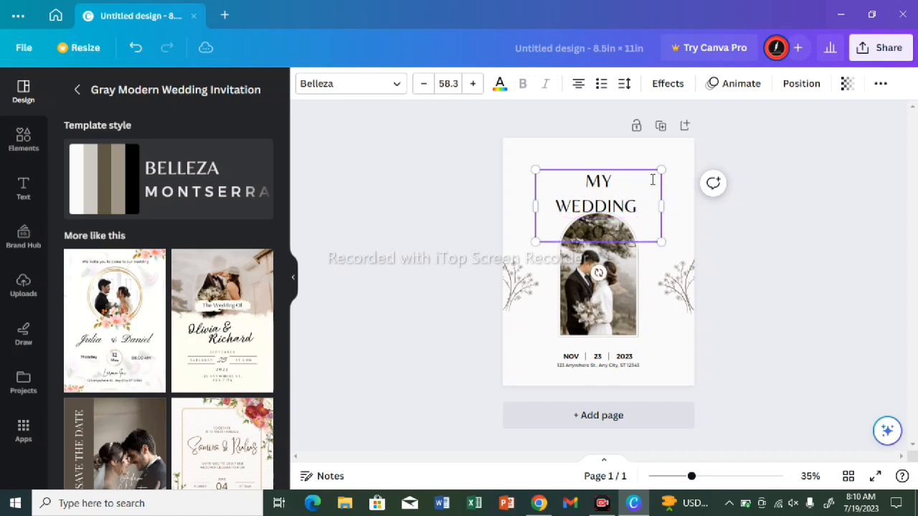
type("PLANNER")
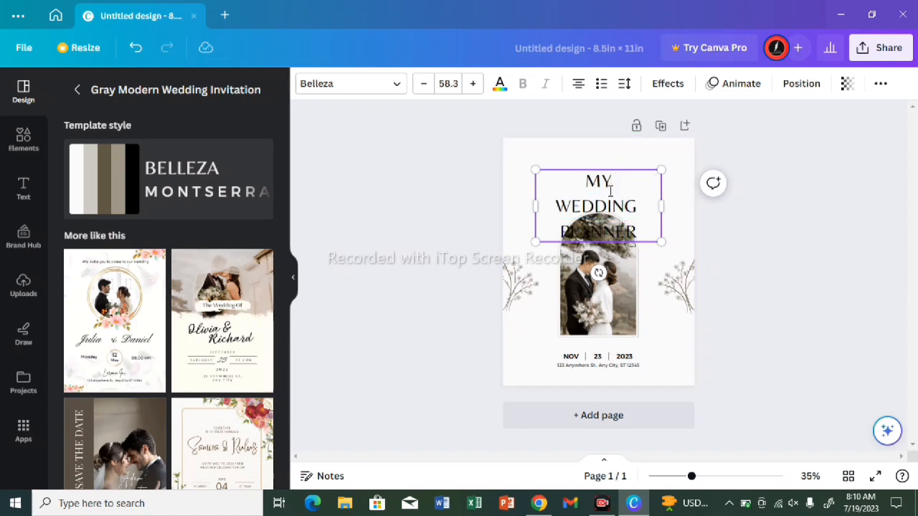
Step: Move the three-line heading up so it sits above the arched couple photo
left_click(634, 190)
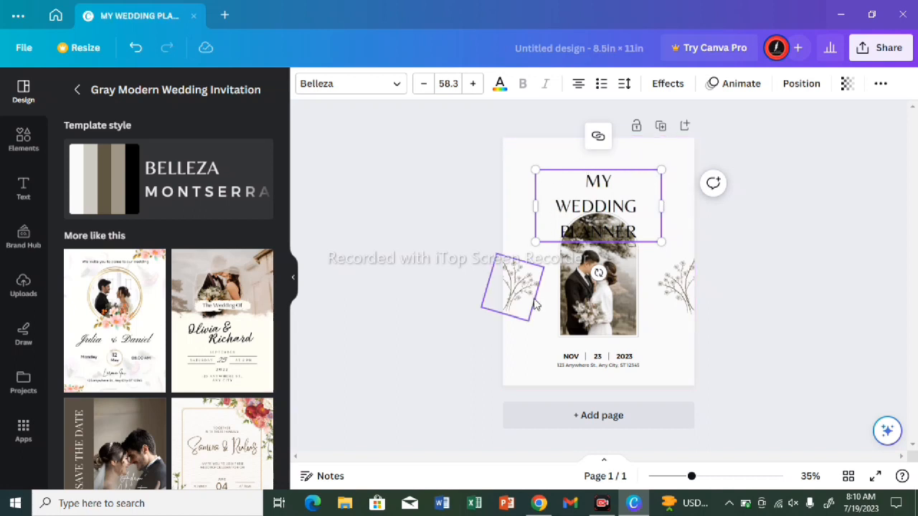
mouse_move(534, 304)
left_mouse_down()
mouse_move(548, 347)
mouse_move(602, 287)
mouse_move(552, 274)
mouse_move(529, 299)
left_mouse_up()
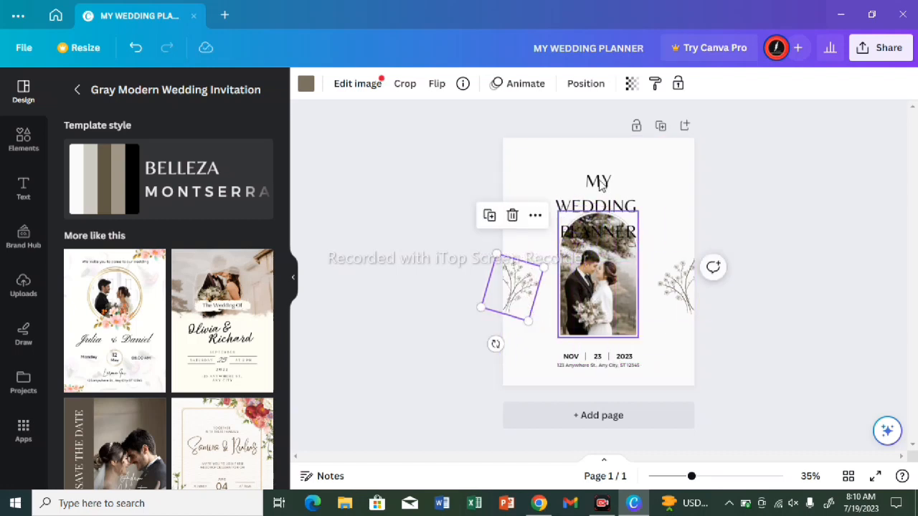
left_click_drag(599, 208, 600, 176)
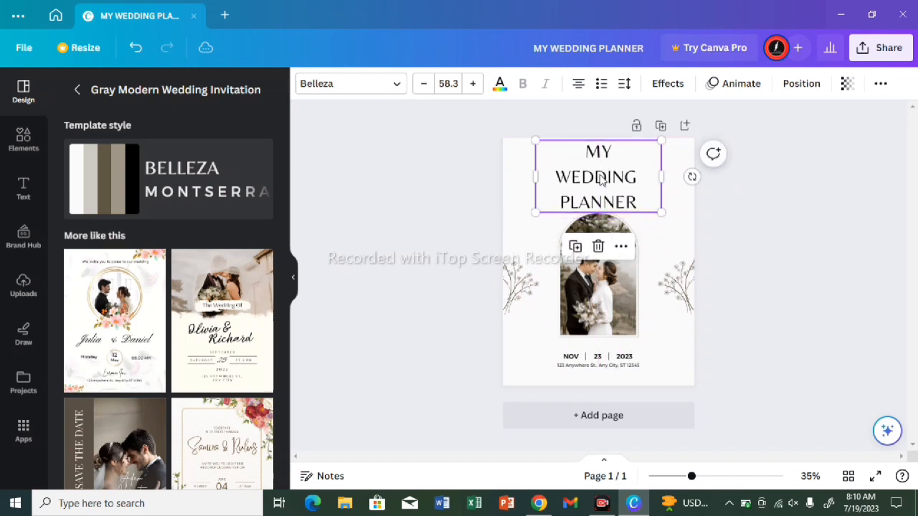
Step: Delete the "23" and "2023" date texts and the divider line between them below the photo
left_click(592, 361)
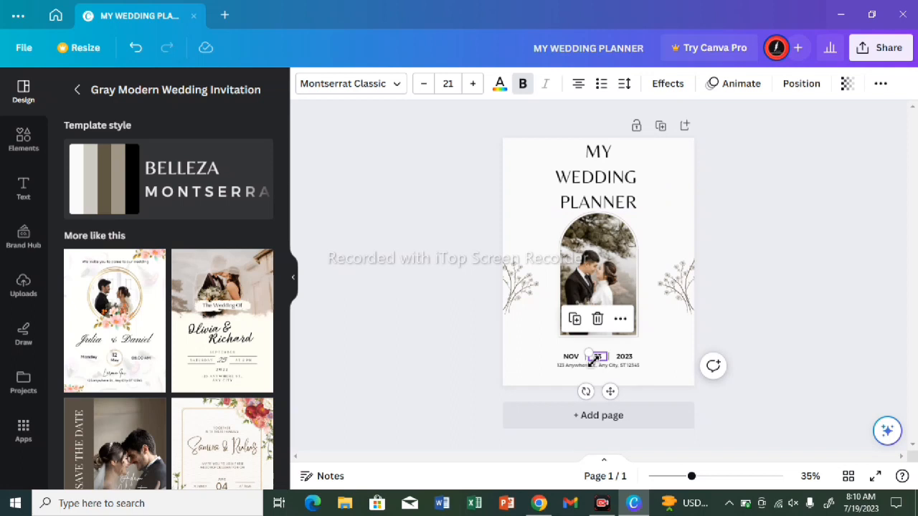
left_click(598, 319)
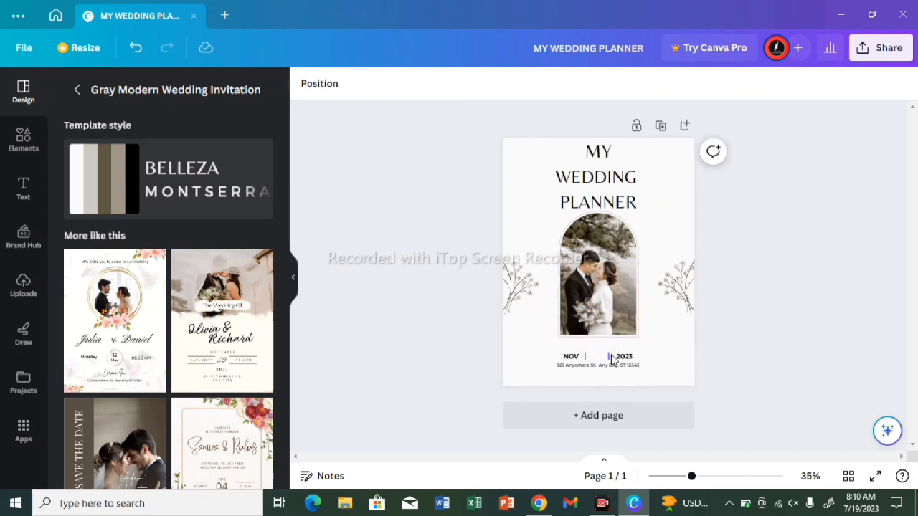
left_click(613, 359)
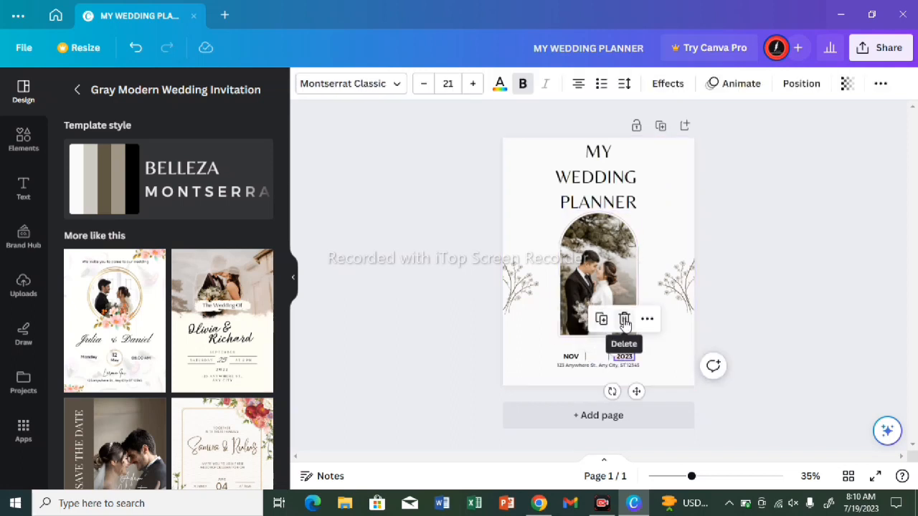
left_click(625, 321)
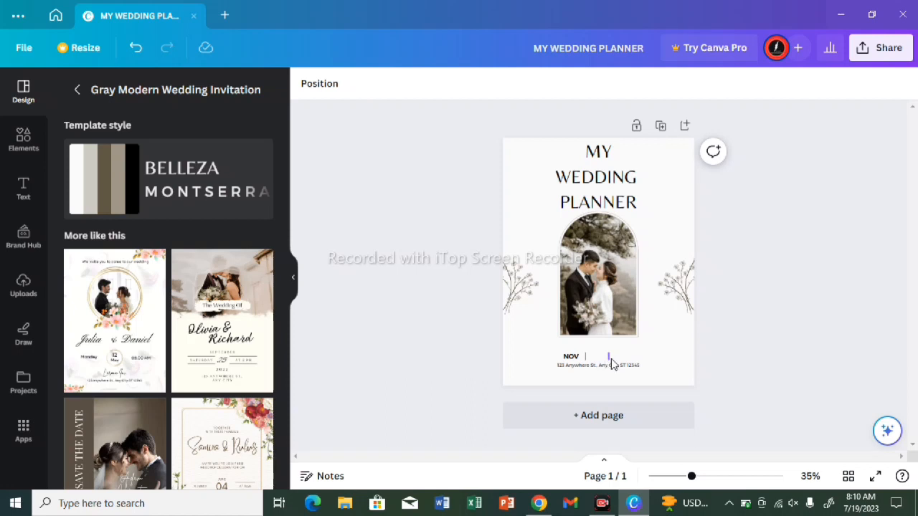
left_click(609, 357)
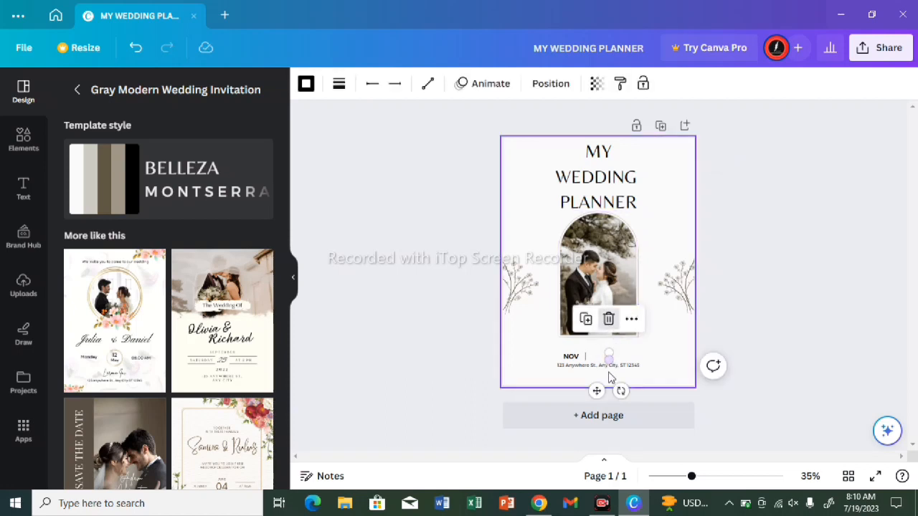
left_click(609, 324)
left_click(610, 331)
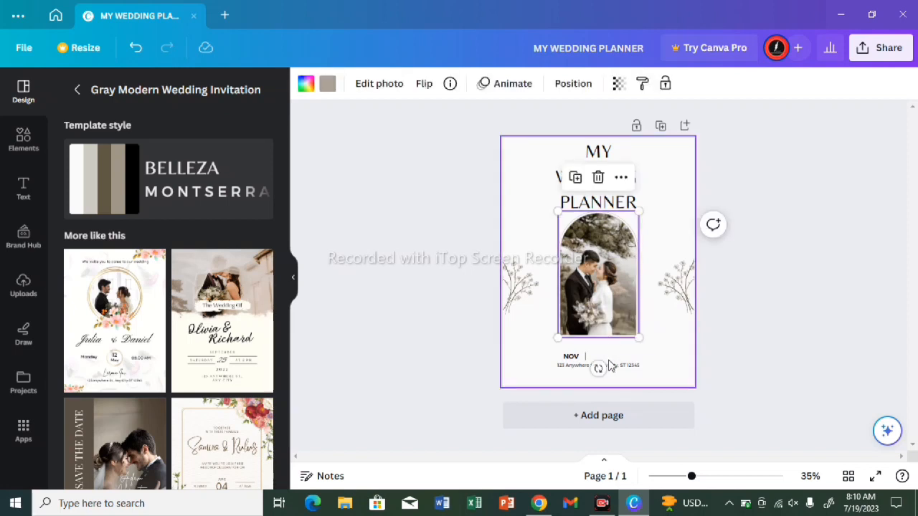
Step: Delete the address line and the remaining divider line beside "NOV"
left_click(608, 366)
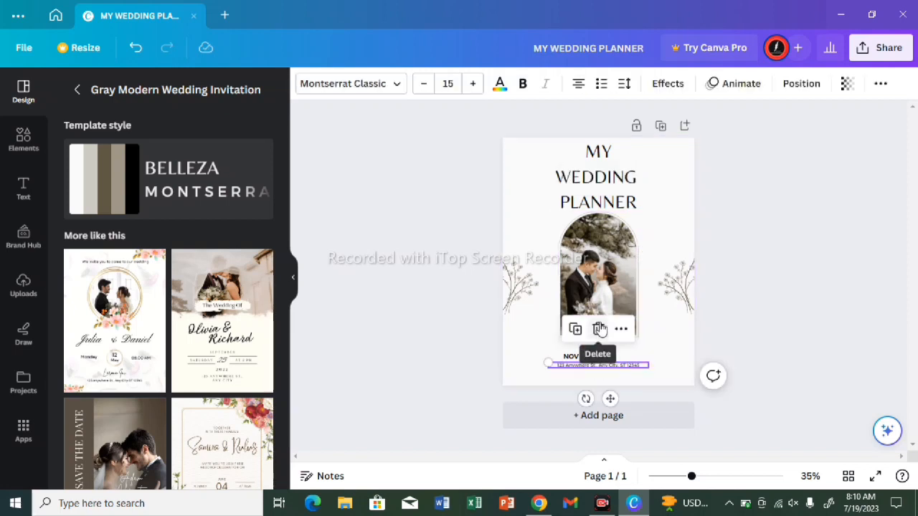
left_click(598, 329)
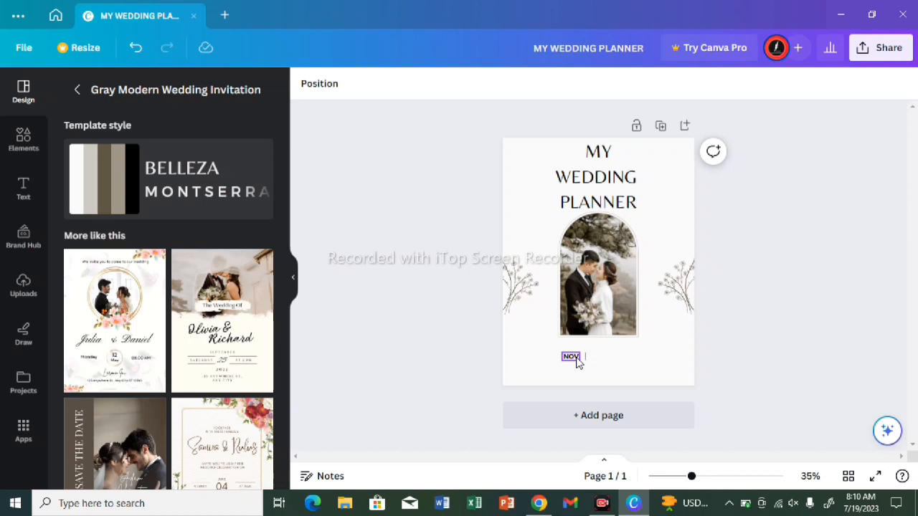
left_click(583, 358)
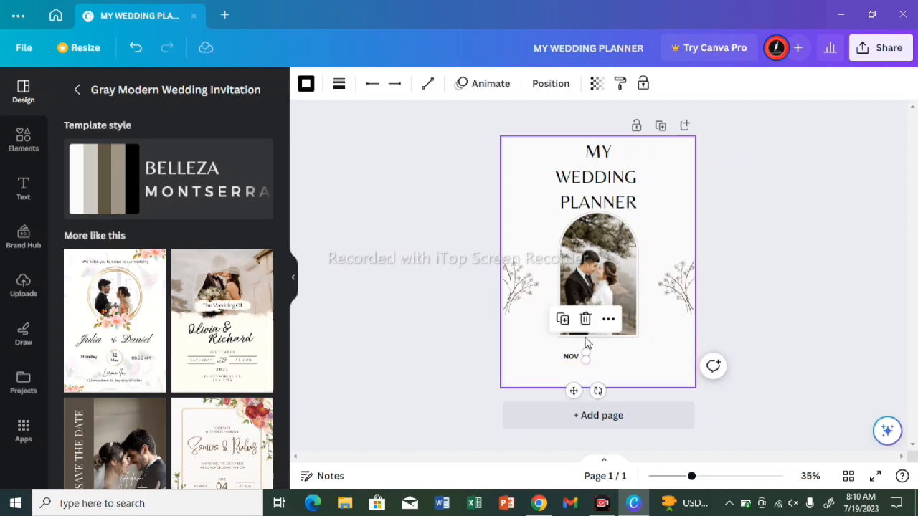
left_click(585, 321)
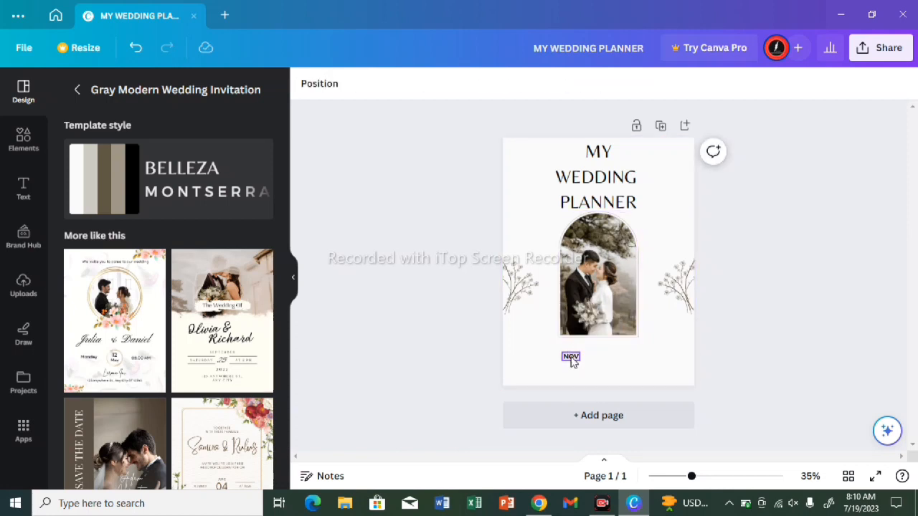
Step: Replace the "NOV" text with the planner owner's full name and widen its text box to fit on one line
left_click(572, 360)
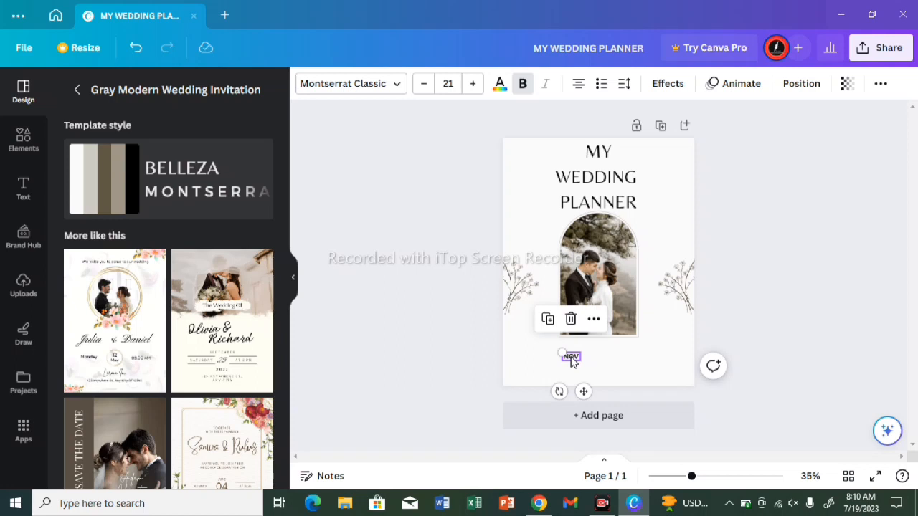
double_click(571, 358)
key("BackSpace")
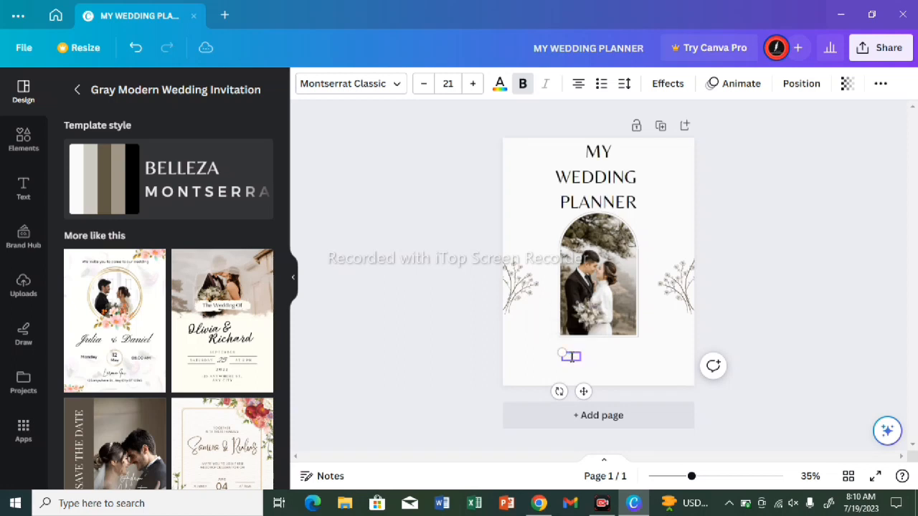
type("BEN")
key("Return")
type("BEZ")
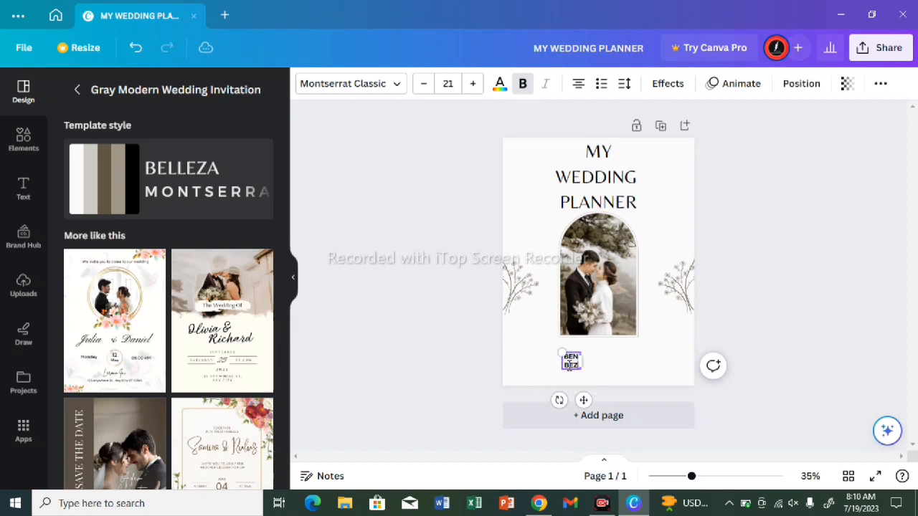
type("OZ")
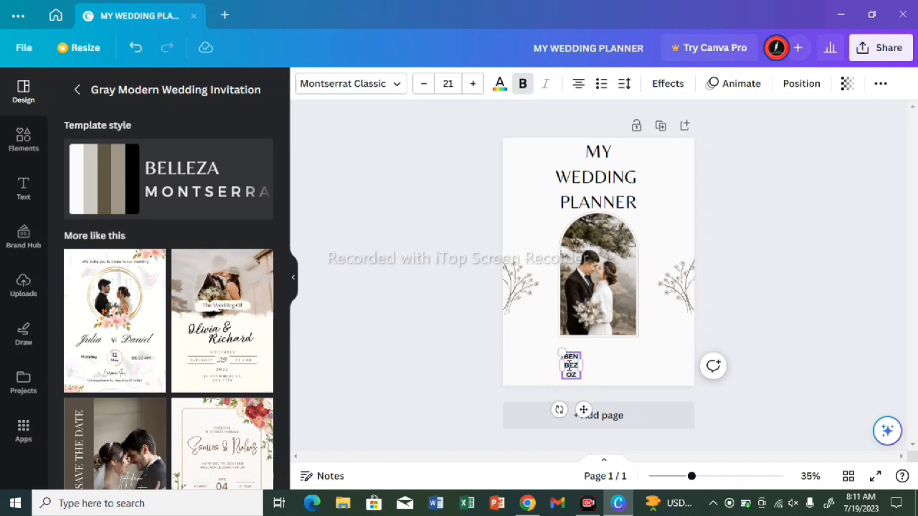
key("BackSpace")
key("BackSpace")
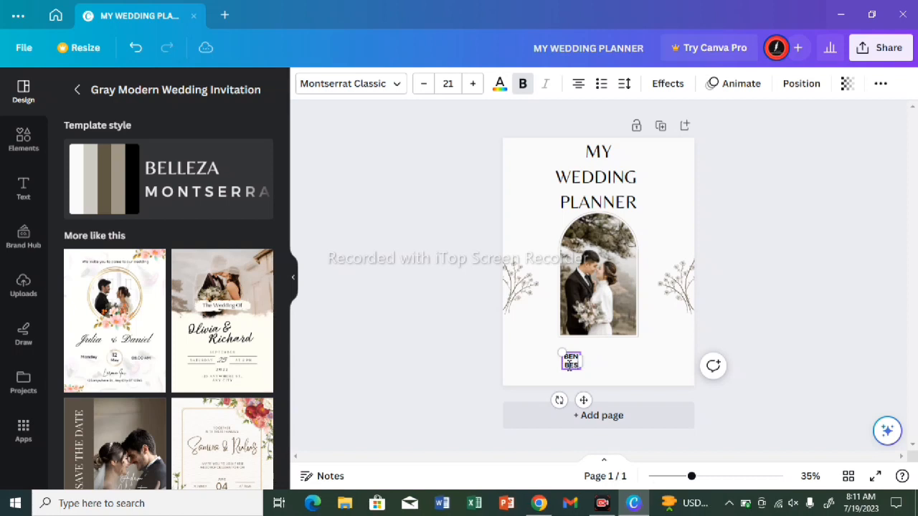
type("OZ")
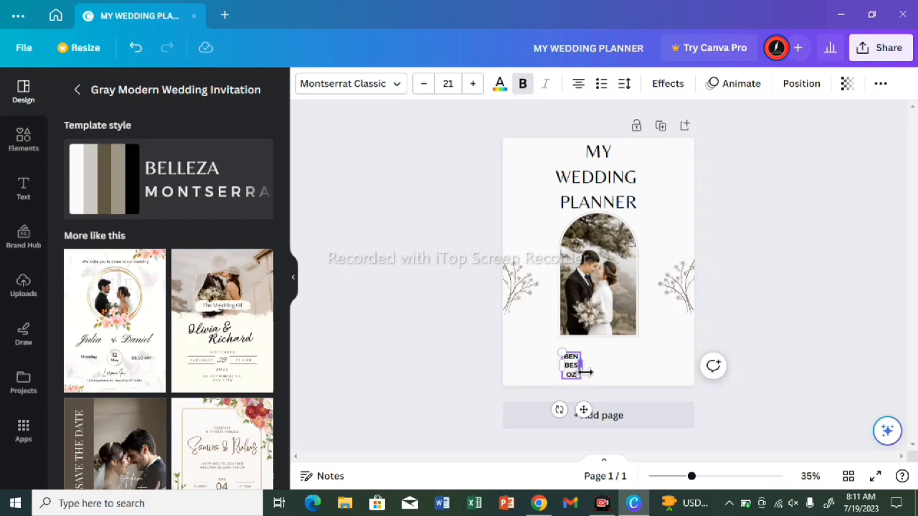
left_click_drag(587, 372, 622, 365)
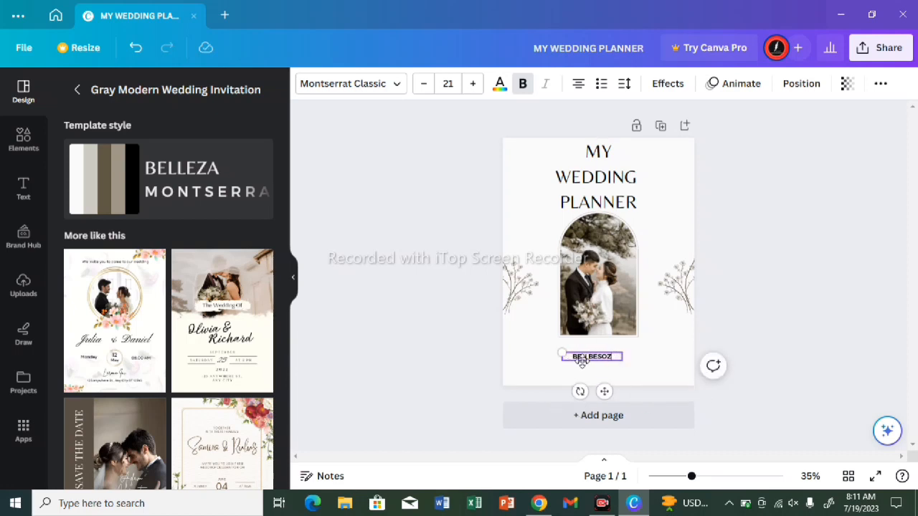
Step: Enlarge the owner's name to a font size of about 41.3 and position it centrally below the arched photo
left_click_drag(562, 356, 517, 332)
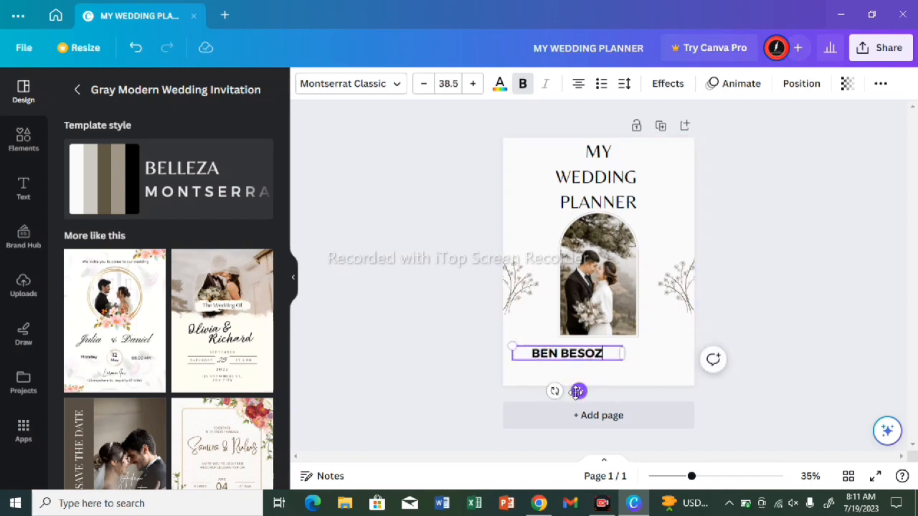
left_click_drag(577, 392, 604, 399)
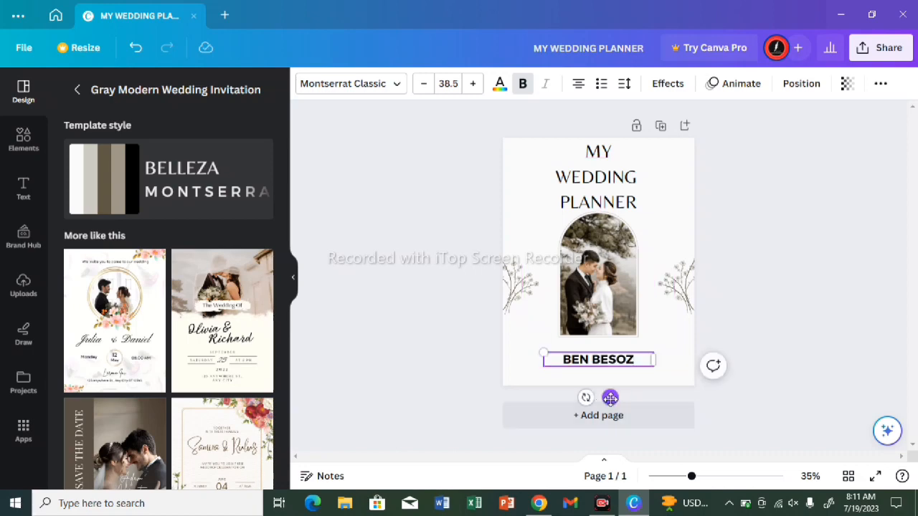
mouse_move(610, 398)
left_mouse_down()
mouse_move(697, 325)
mouse_move(619, 395)
left_mouse_up()
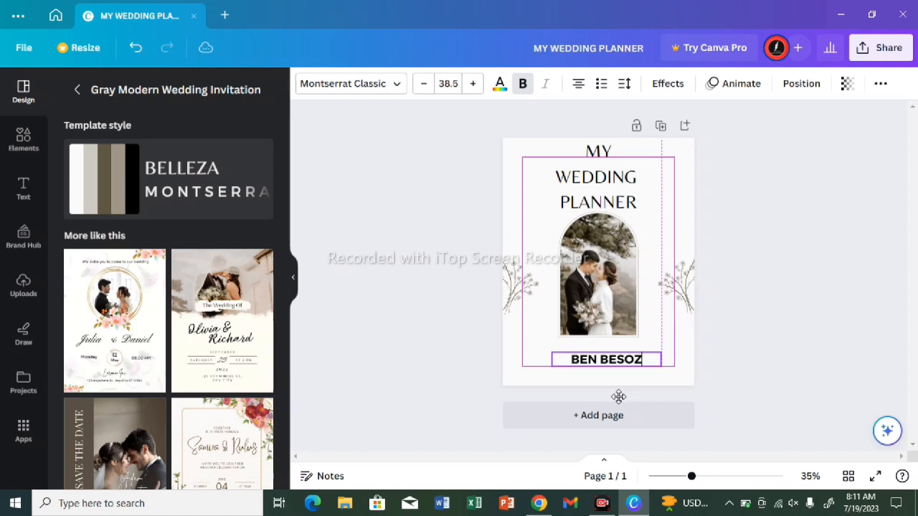
left_click_drag(618, 397, 617, 396)
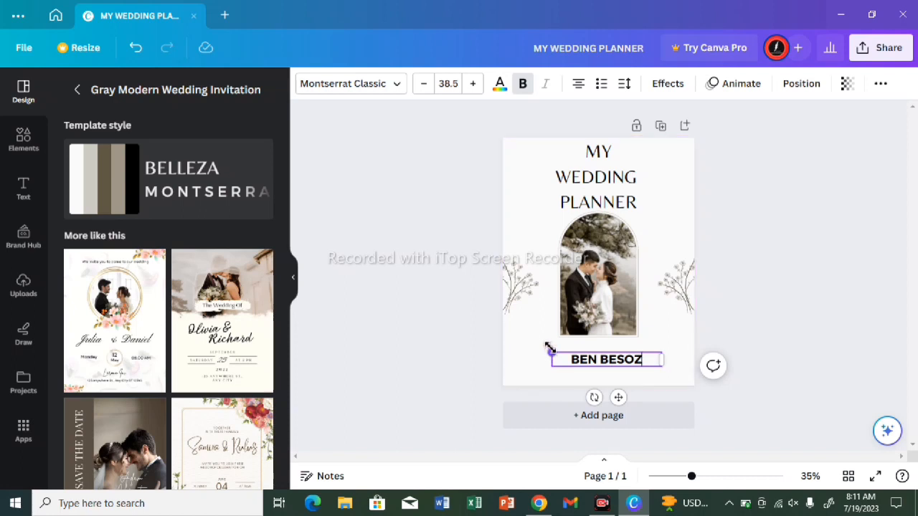
left_click_drag(549, 349, 544, 345)
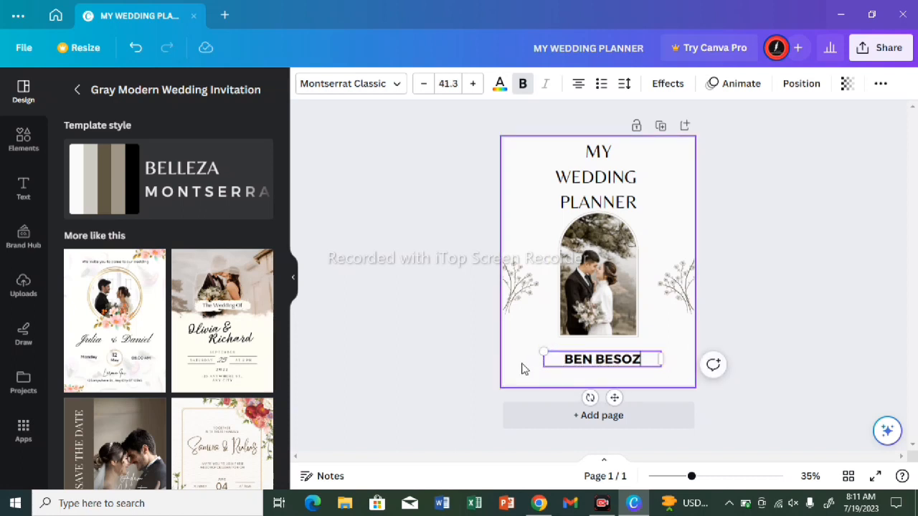
Step: Shift the owner's name slightly so it is centred horizontally beneath the arched photo
left_click(523, 368)
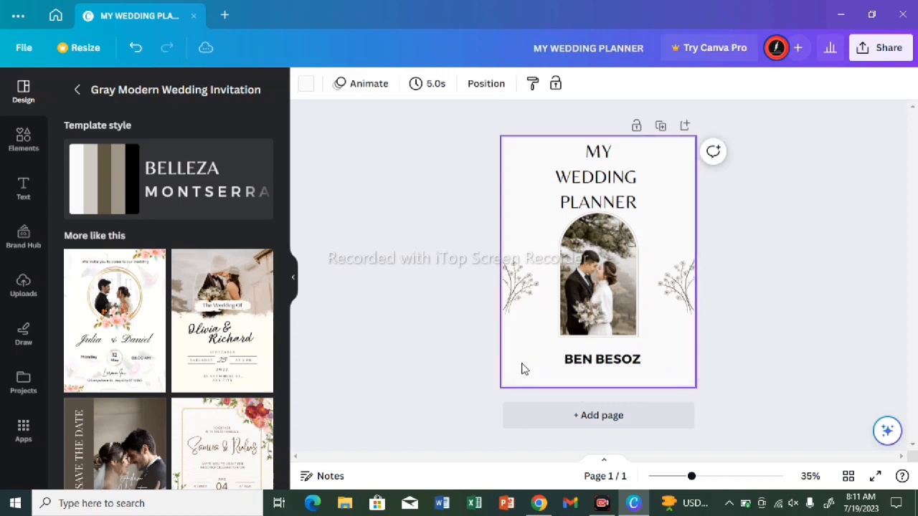
left_click(629, 370)
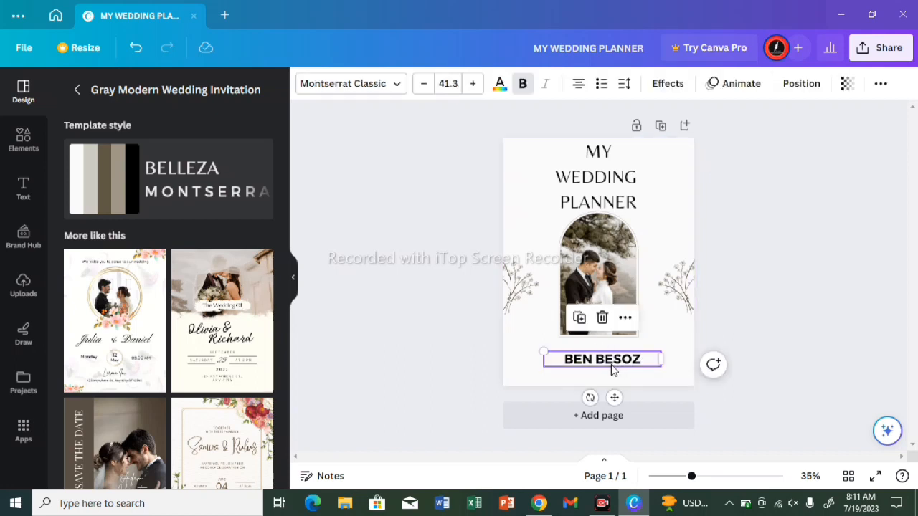
mouse_move(613, 397)
left_mouse_down()
mouse_move(605, 397)
mouse_move(612, 397)
left_mouse_up()
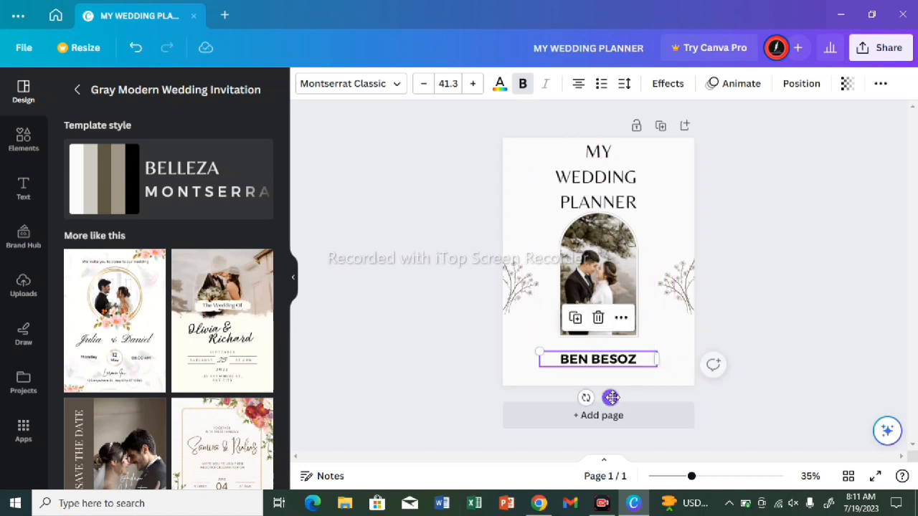
left_click(532, 327)
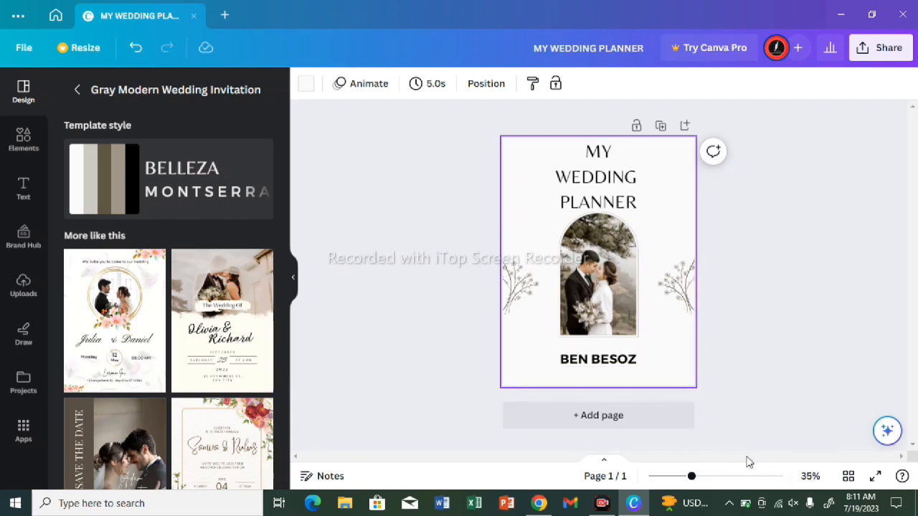
Step: Add a second blank page after the cover and insert a default heading text box on it
left_click(635, 423)
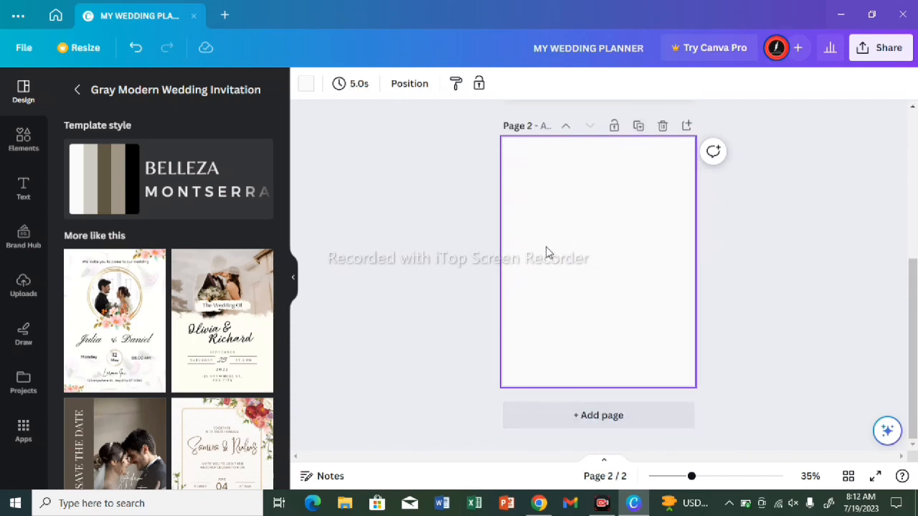
left_click(28, 195)
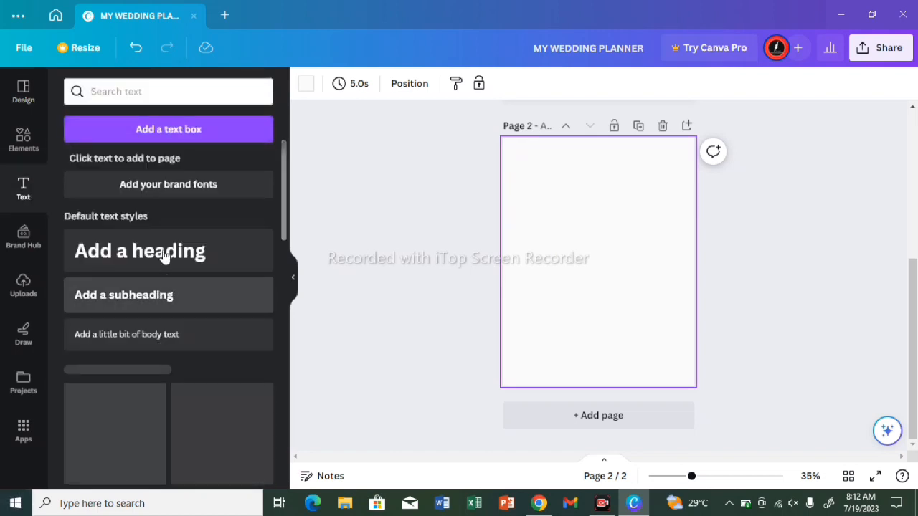
left_click(164, 256)
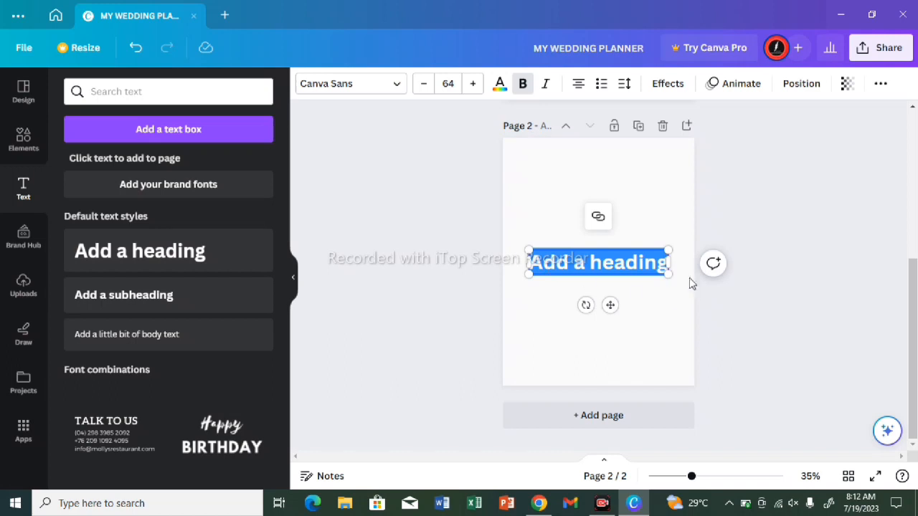
Step: Replace the heading's placeholder text with "copyright" and move it toward the left side of the second page
double_click(667, 262)
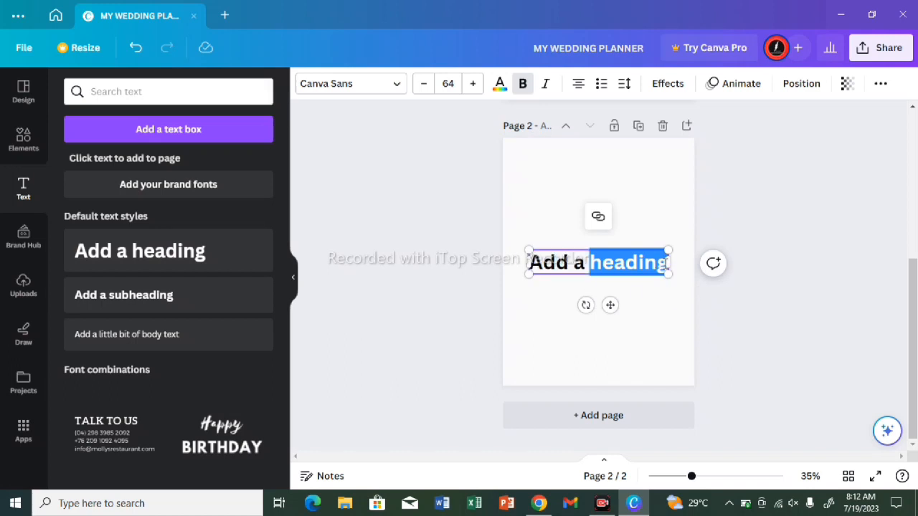
key("BackSpace")
key("BackSpace")
key("BackSpace")
key("BackSpace")
key("BackSpace")
key("BackSpace")
key("BackSpace")
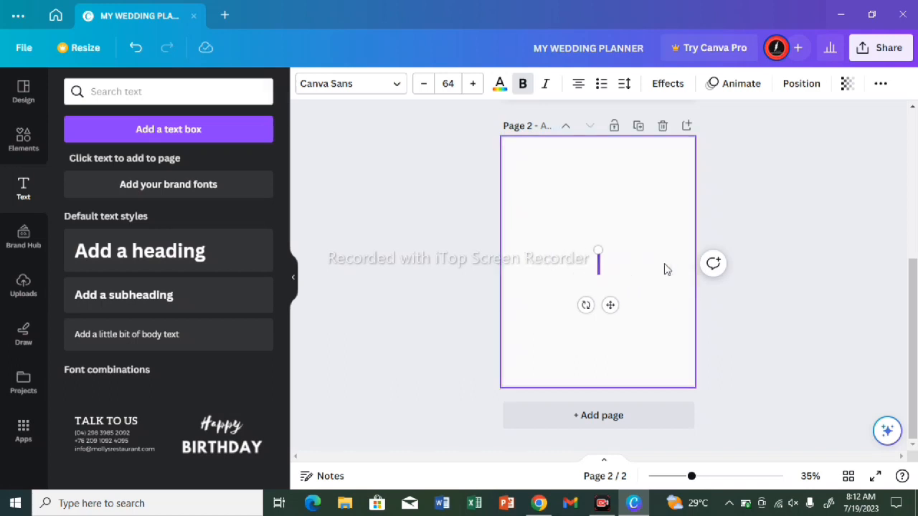
type("COPU")
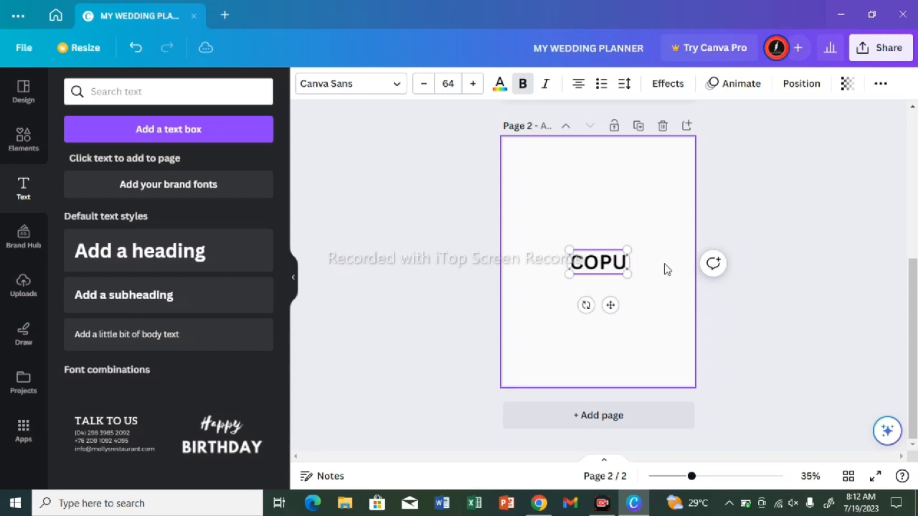
key("BackSpace")
key("BackSpace")
key("BackSpace")
key("BackSpace")
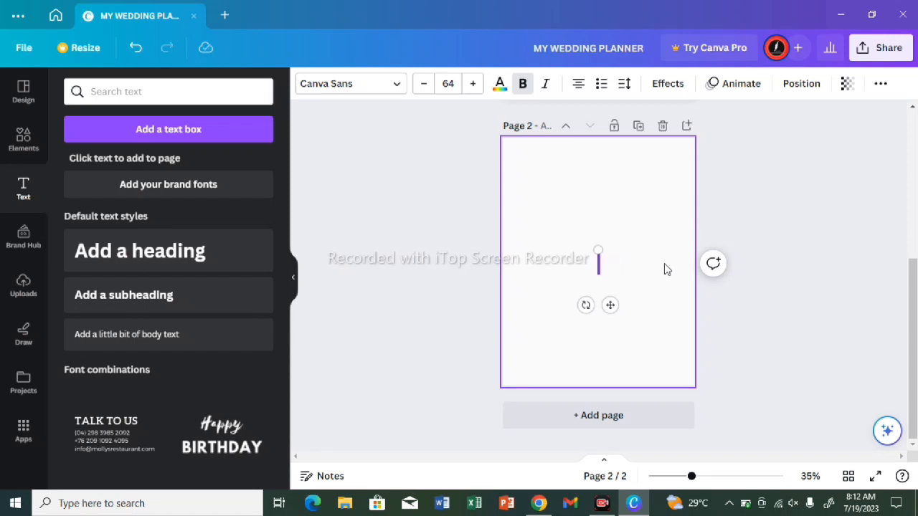
type("copy")
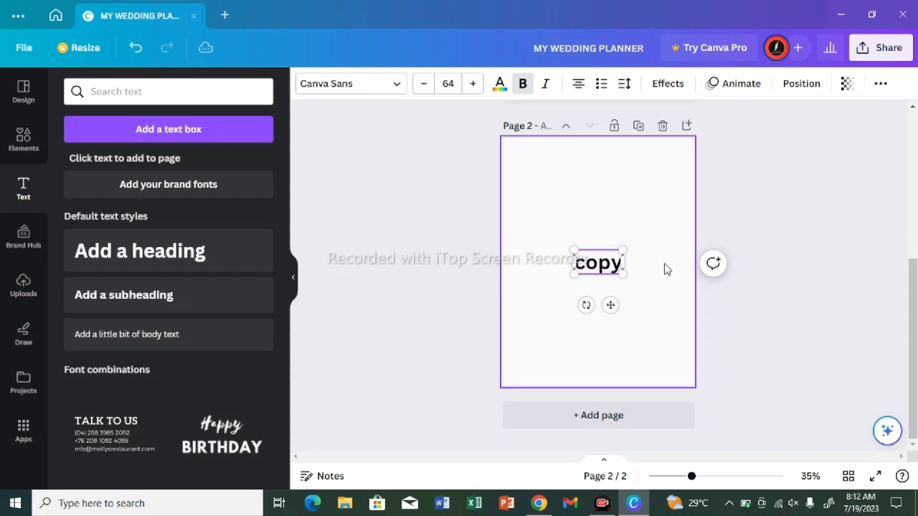
type("right")
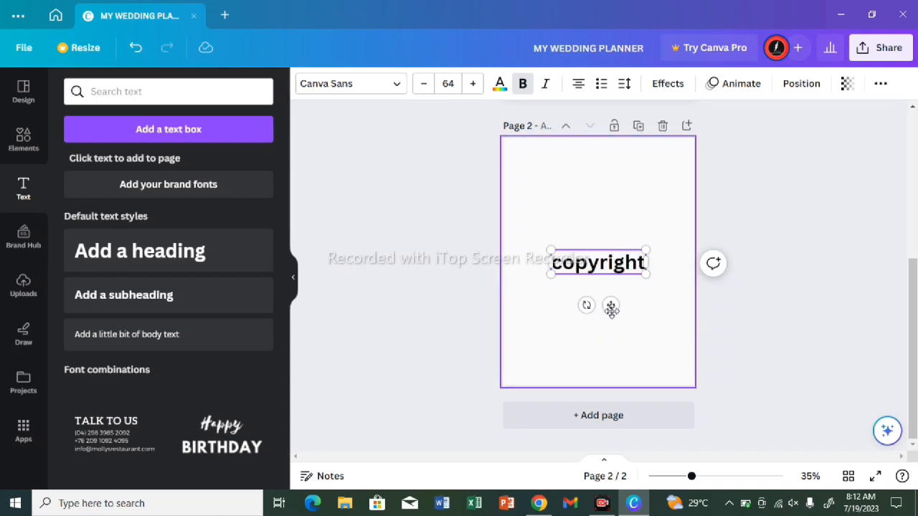
left_click_drag(610, 305, 572, 301)
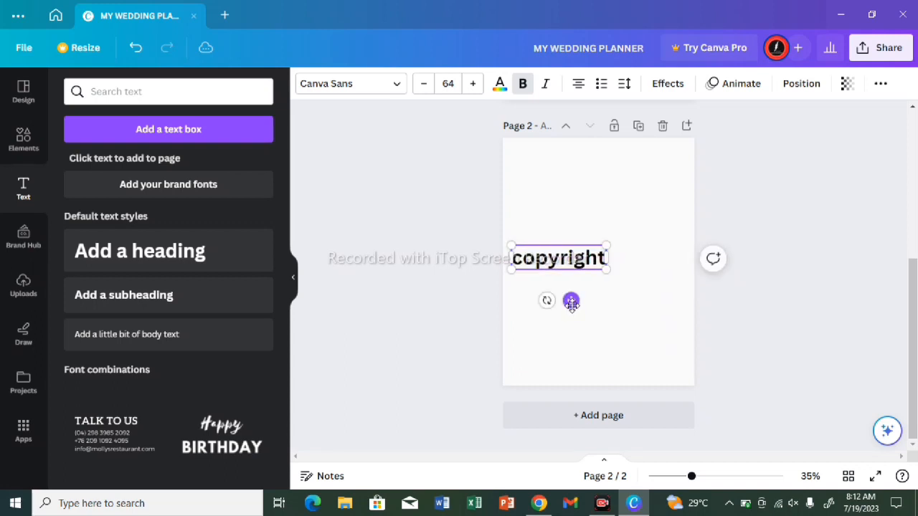
left_click(614, 311)
Step: Search the elements library for "copyright" and insert the bold circled © graphic on the second page
left_click(119, 88)
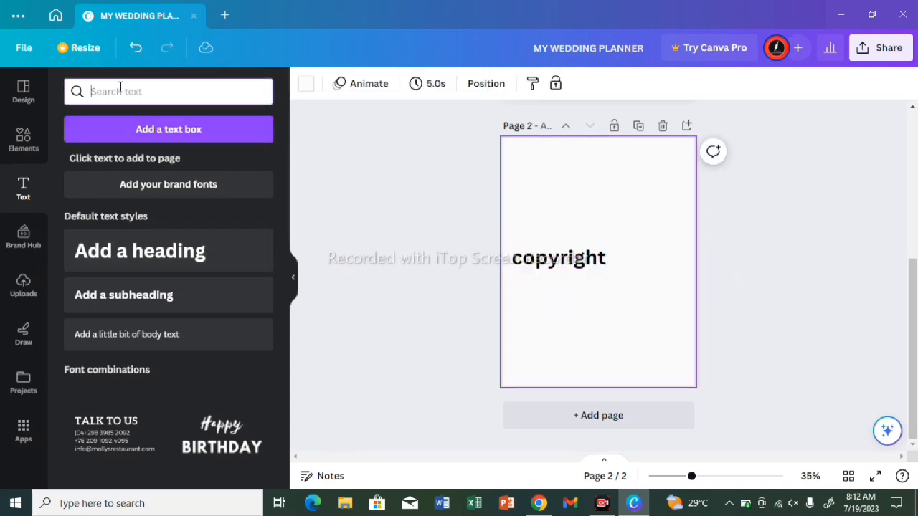
type("cop")
left_click(10, 148)
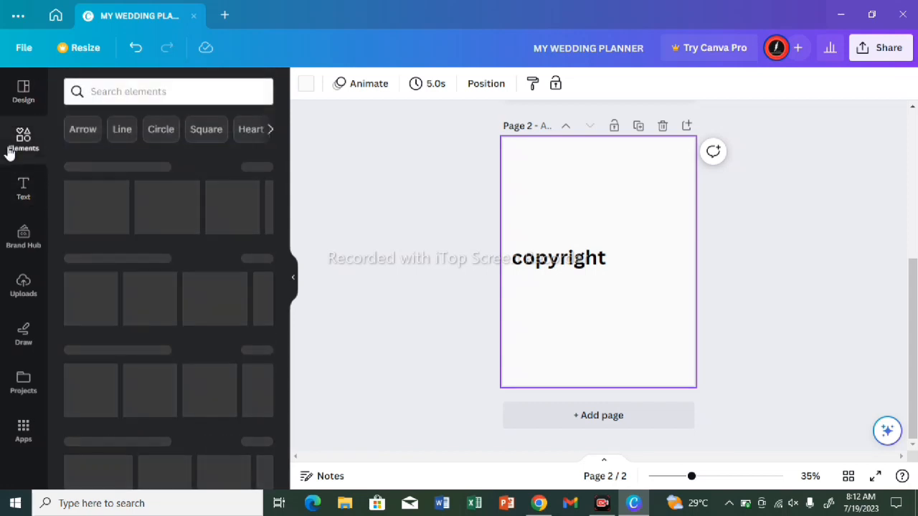
left_click(125, 87)
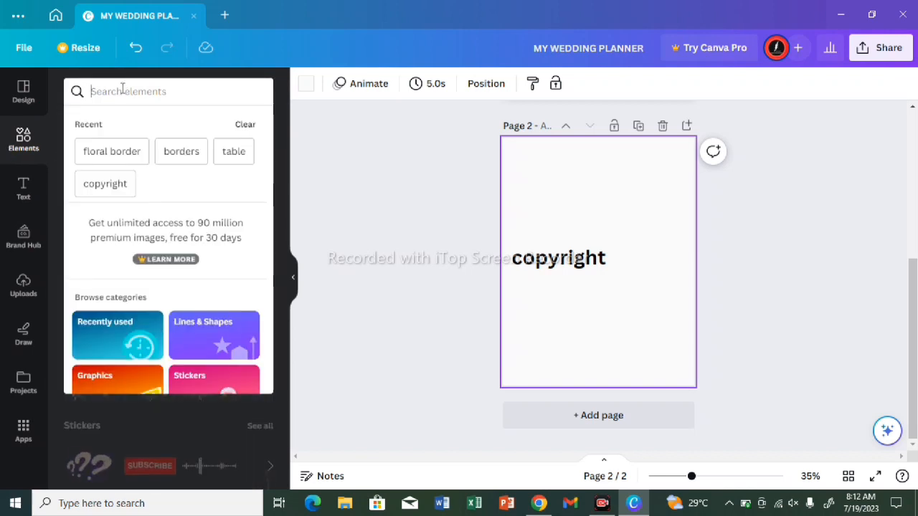
left_click(108, 184)
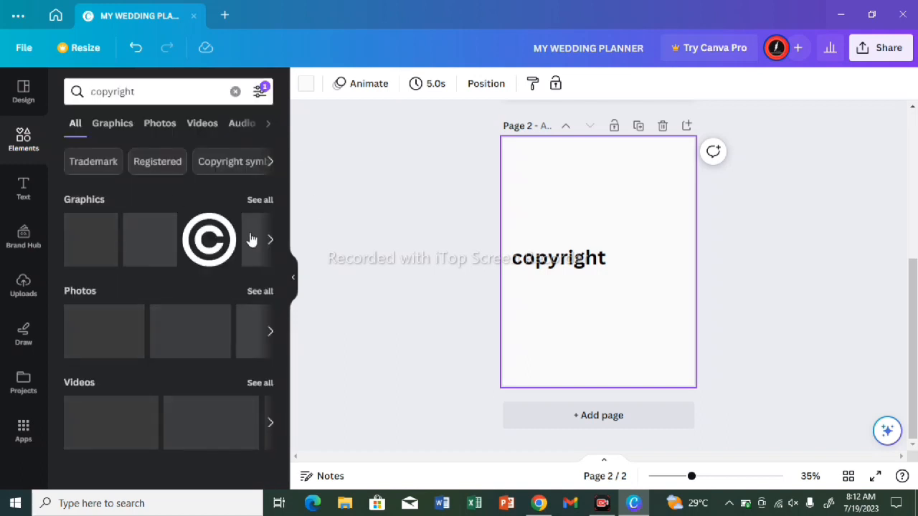
left_click(215, 236)
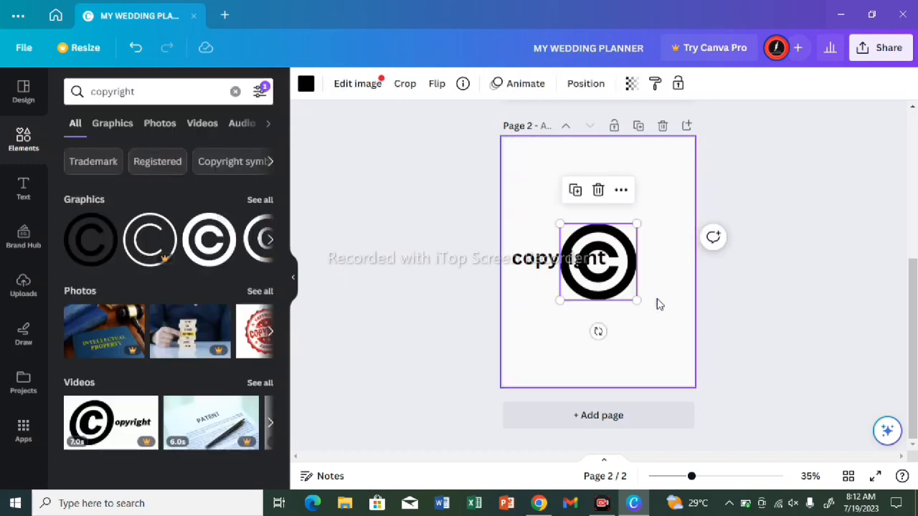
Step: Shrink the © graphic to about the text's height and place it directly after the word "copyright"
left_click_drag(636, 302, 617, 208)
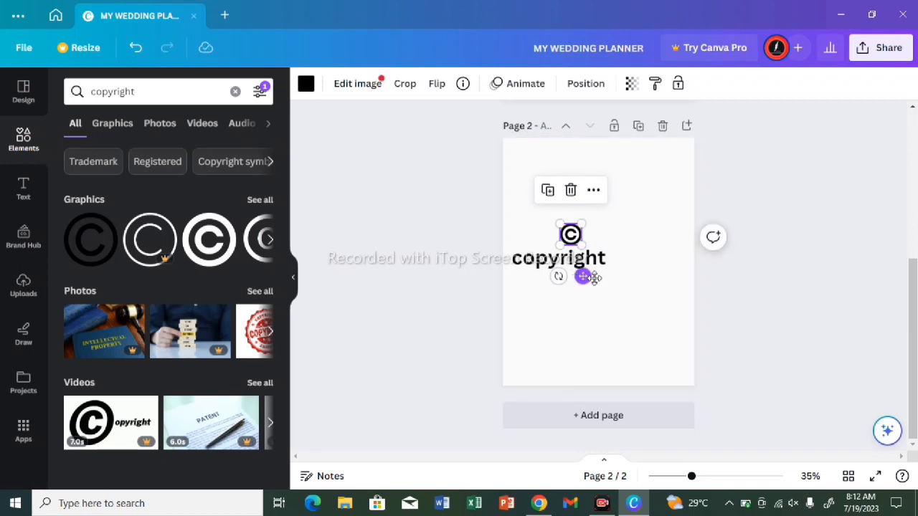
left_click_drag(581, 277, 625, 301)
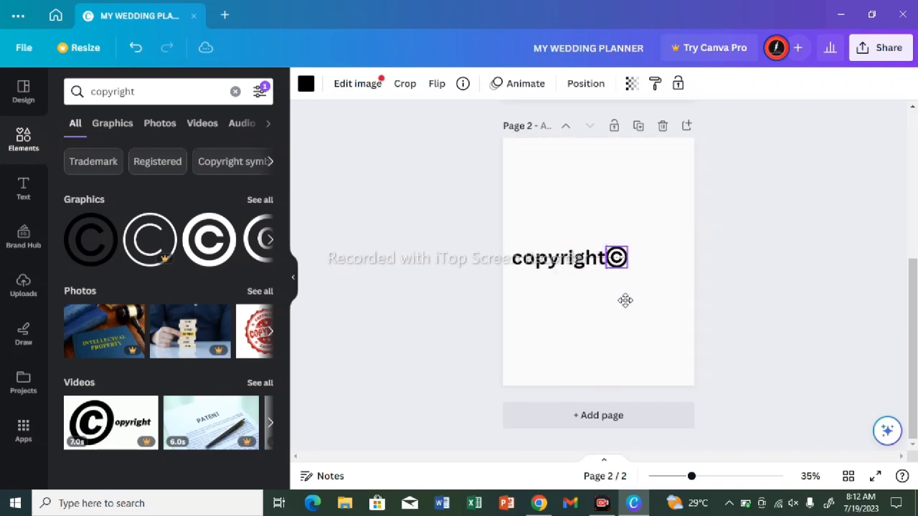
left_click(652, 307)
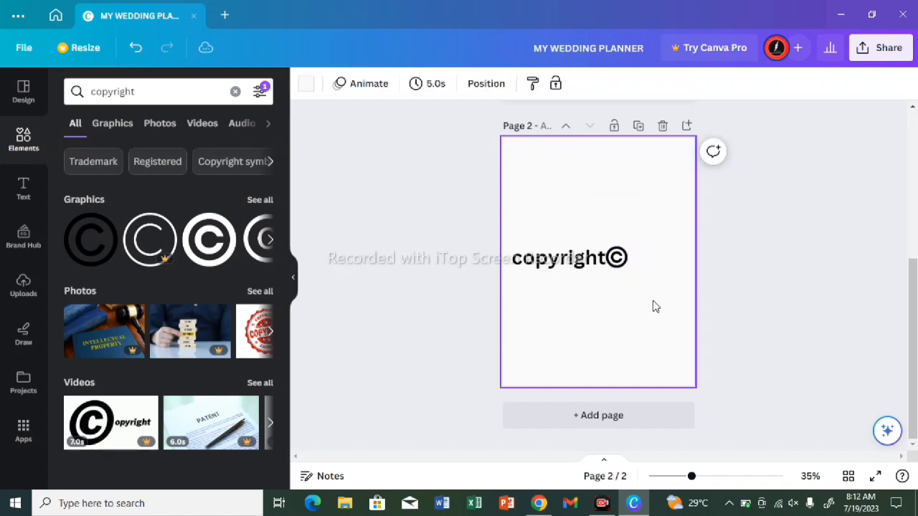
Step: Duplicate the "copyright" text, keep only one copy, and move it below the original line
left_click(575, 264)
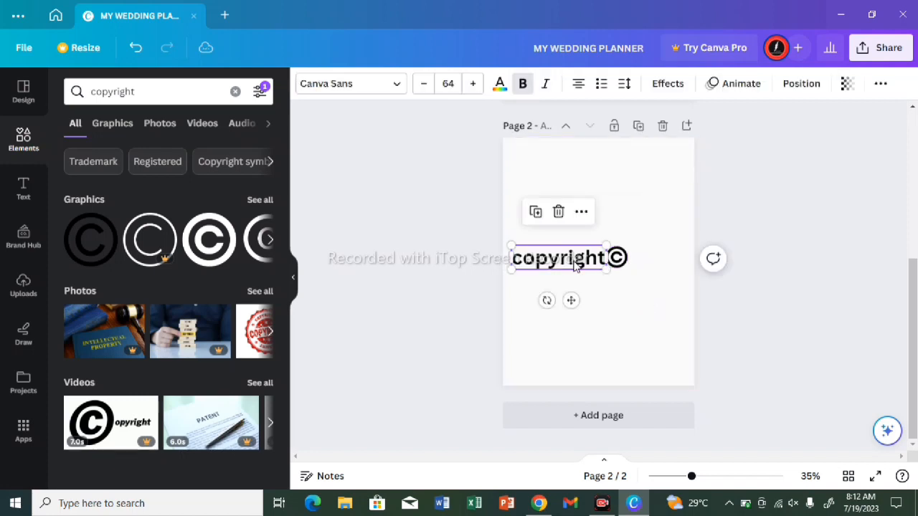
left_click(536, 217)
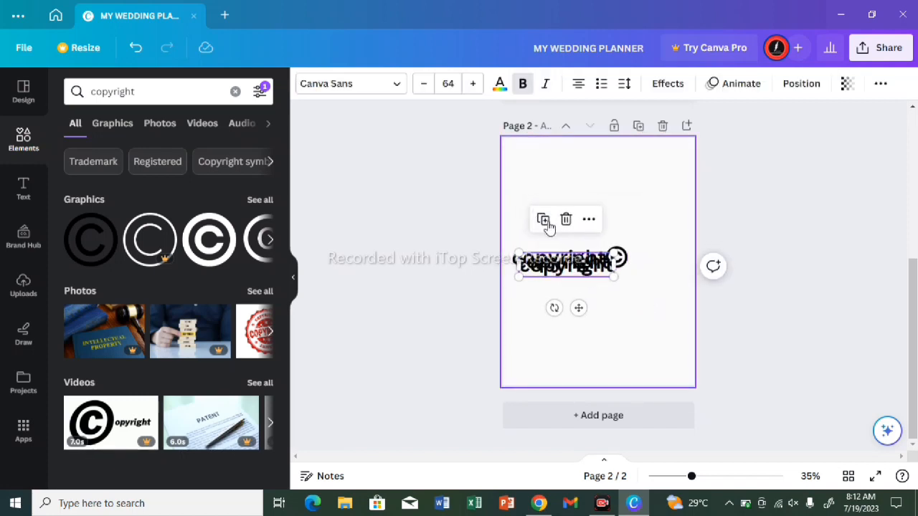
left_click(571, 224)
double_click(566, 268)
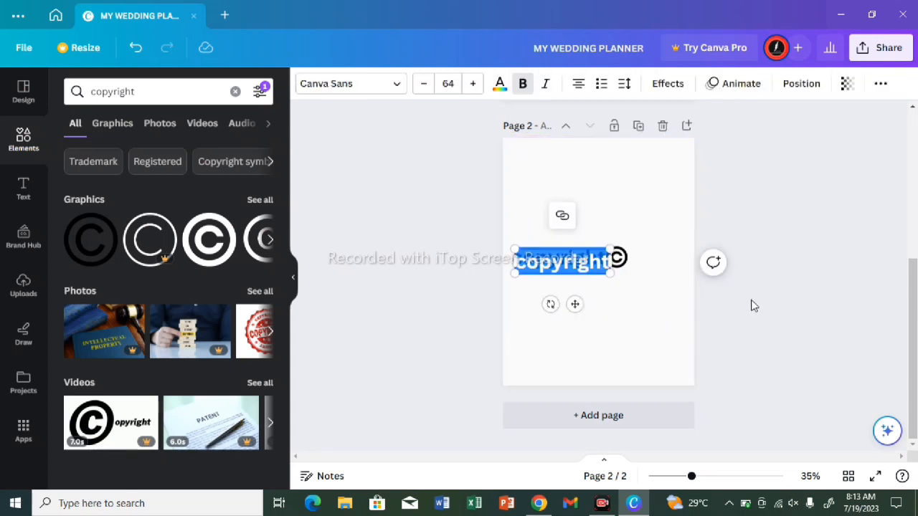
left_click_drag(576, 303, 642, 335)
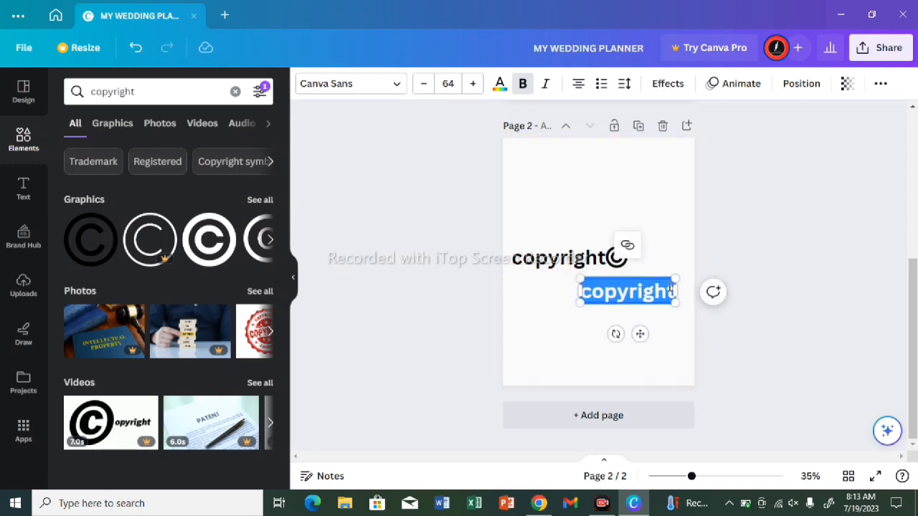
Step: Change the duplicated text to "2023" and place it directly after the © symbol on the same line
key("BackSpace")
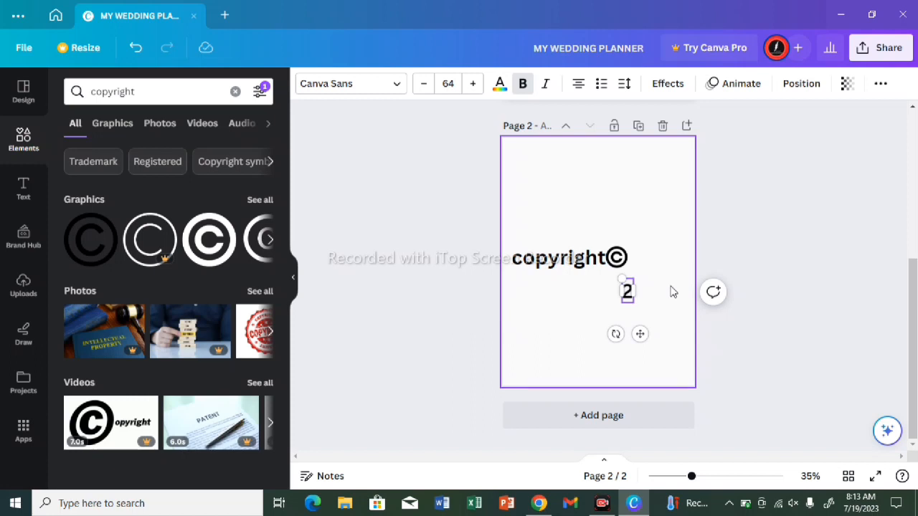
type("023")
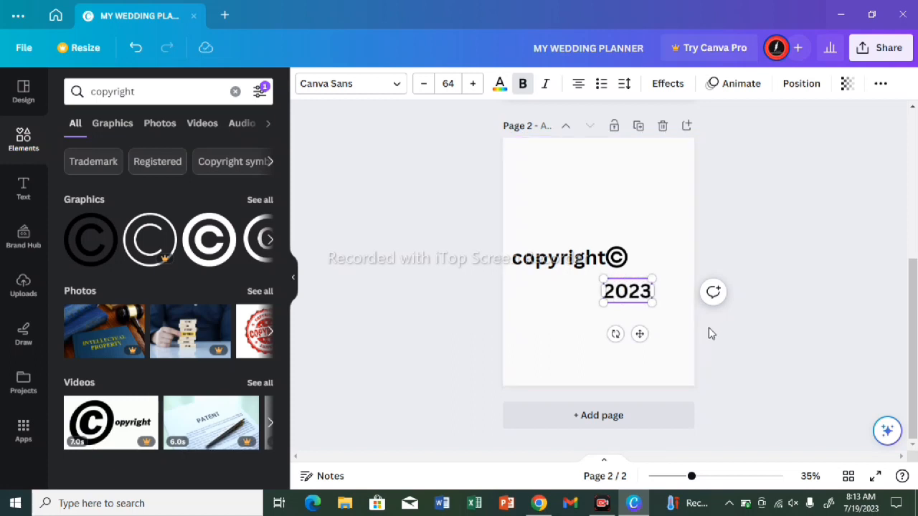
left_click_drag(641, 333, 666, 301)
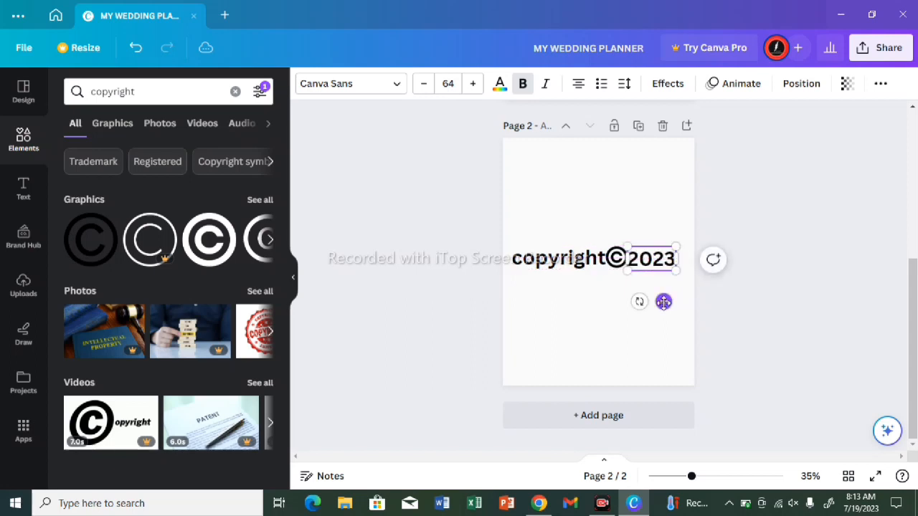
right_click(574, 317)
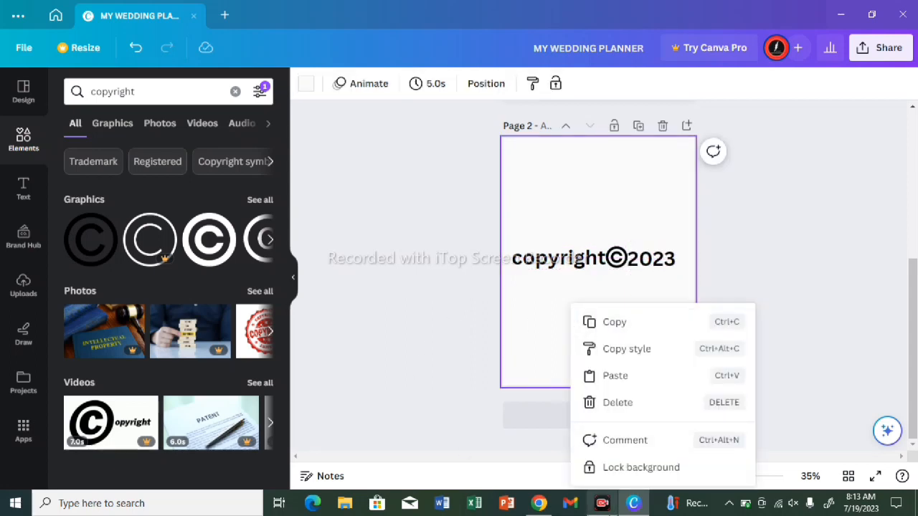
left_click(436, 412)
Step: Add a third blank page after the copyright page and insert a default heading text box on it
scroll(762, 347, "up", 5)
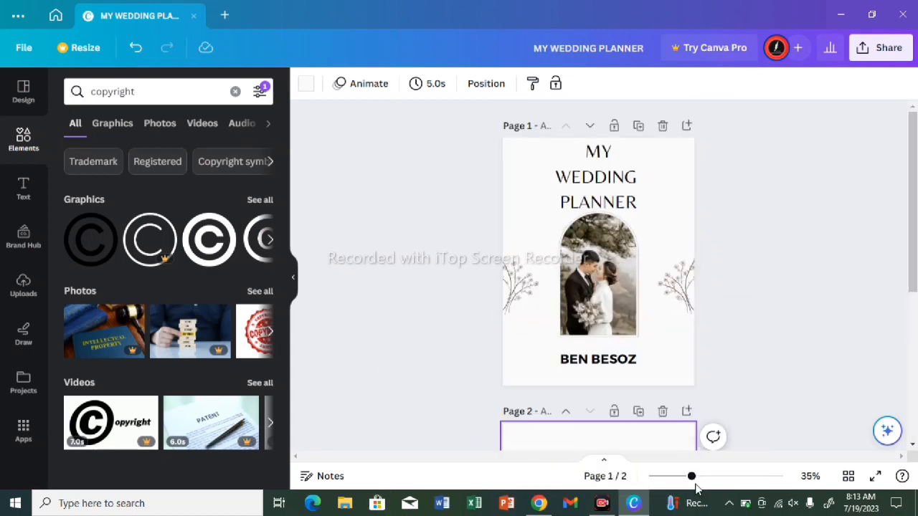
mouse_move(691, 476)
left_mouse_down()
mouse_move(739, 481)
mouse_move(660, 476)
mouse_move(684, 476)
left_mouse_up()
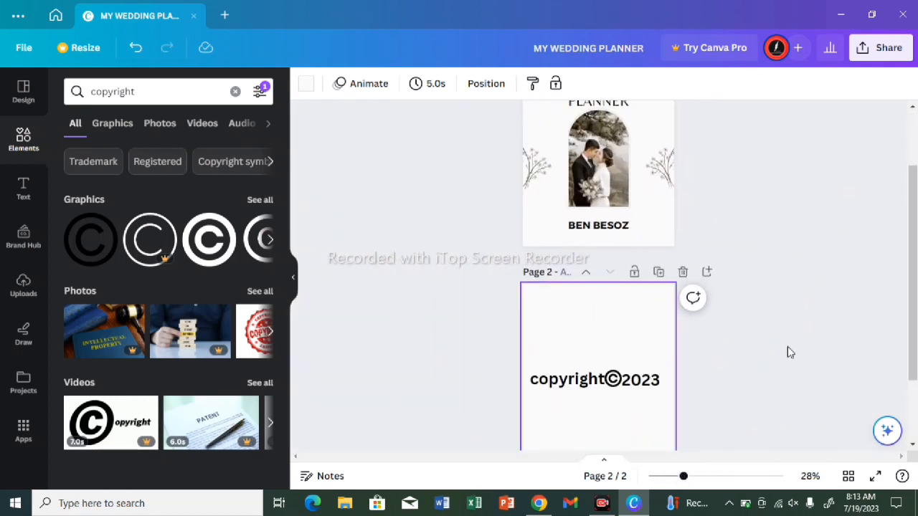
left_click(912, 444)
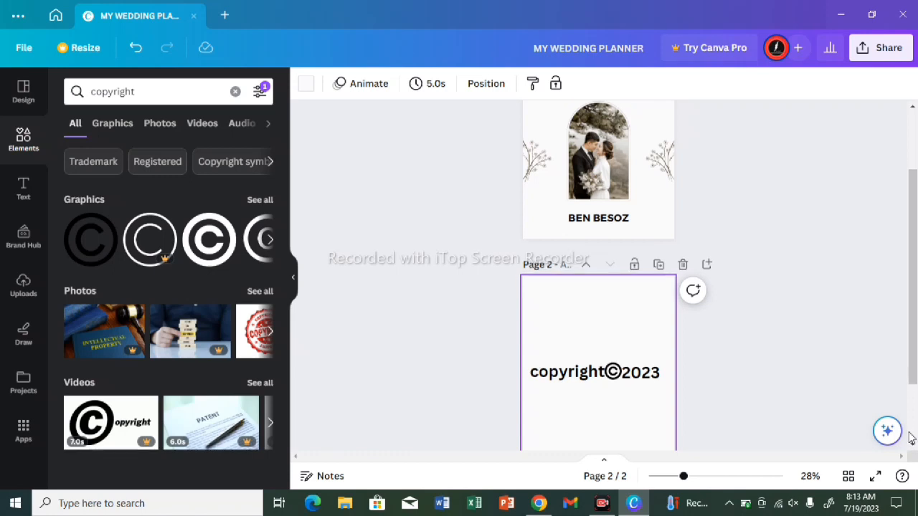
left_click(612, 427)
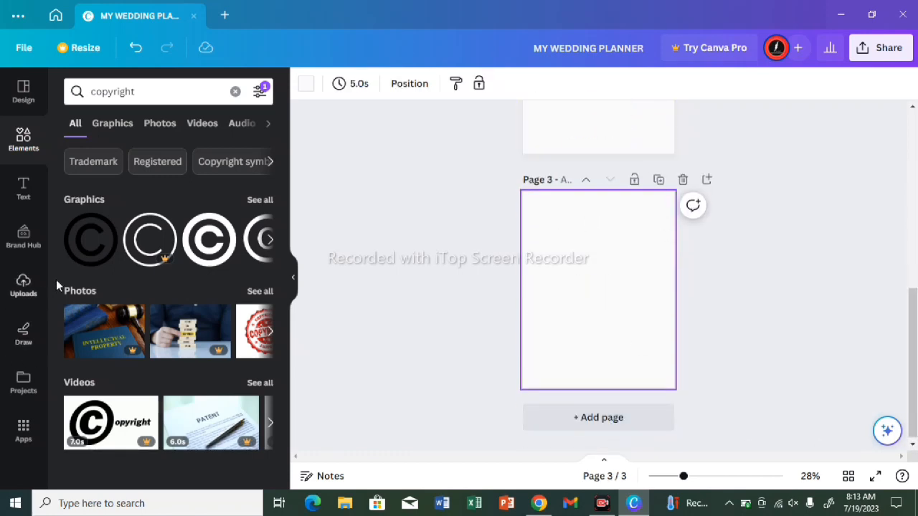
left_click(21, 208)
left_click(143, 244)
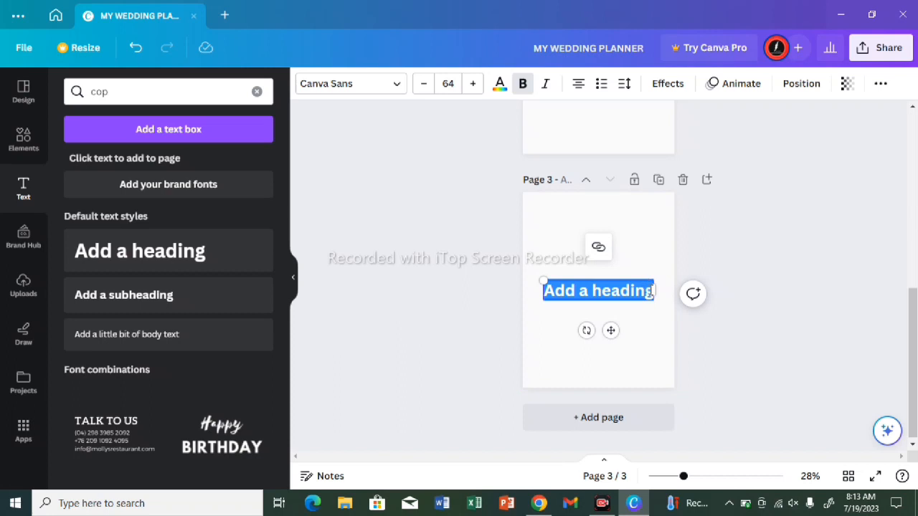
Step: Replace the placeholder heading on page 3 with "INTRODUCTION" and move it to the top of that page
double_click(642, 290)
key("BackSpace")
key("BackSpace")
key("BackSpace")
key("BackSpace")
key("BackSpace")
key("BackSpace")
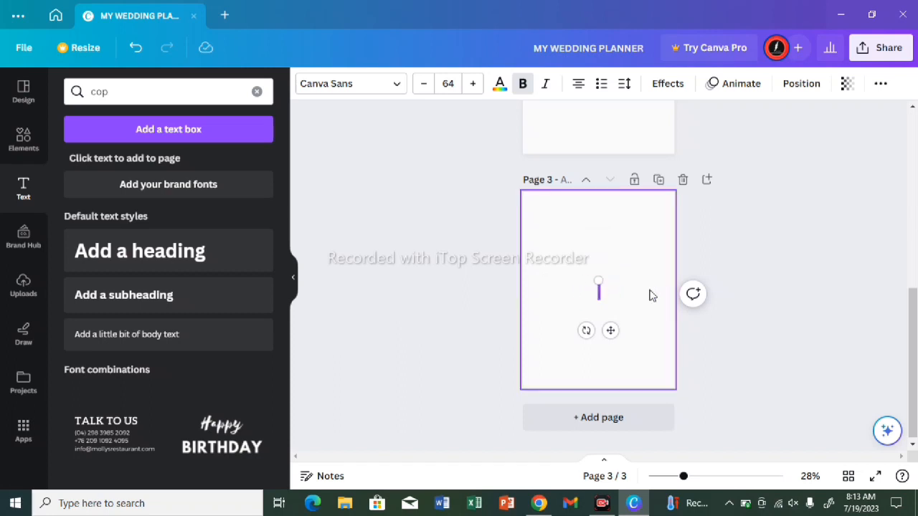
type("INTRO")
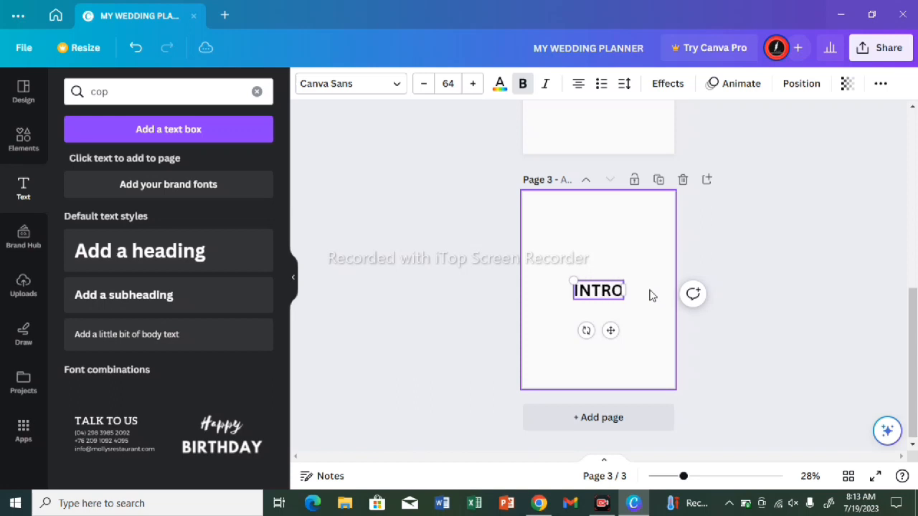
type("DU")
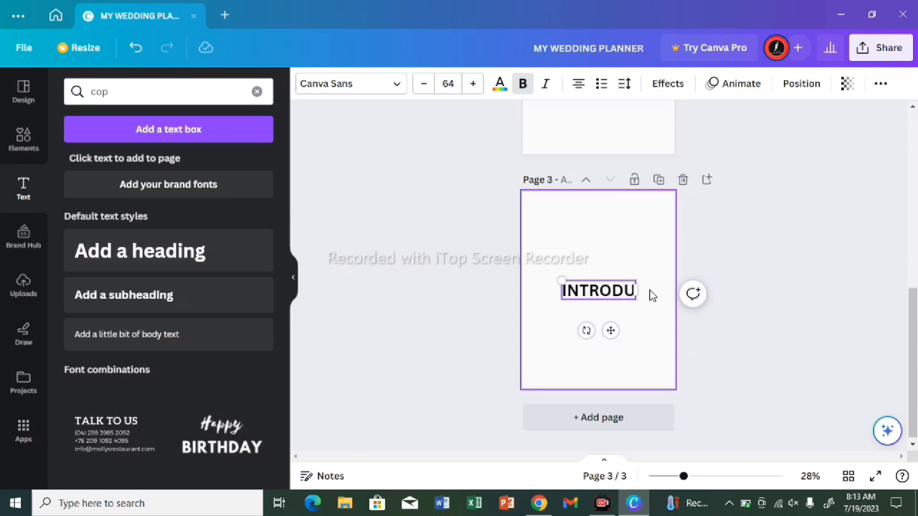
type("CTION")
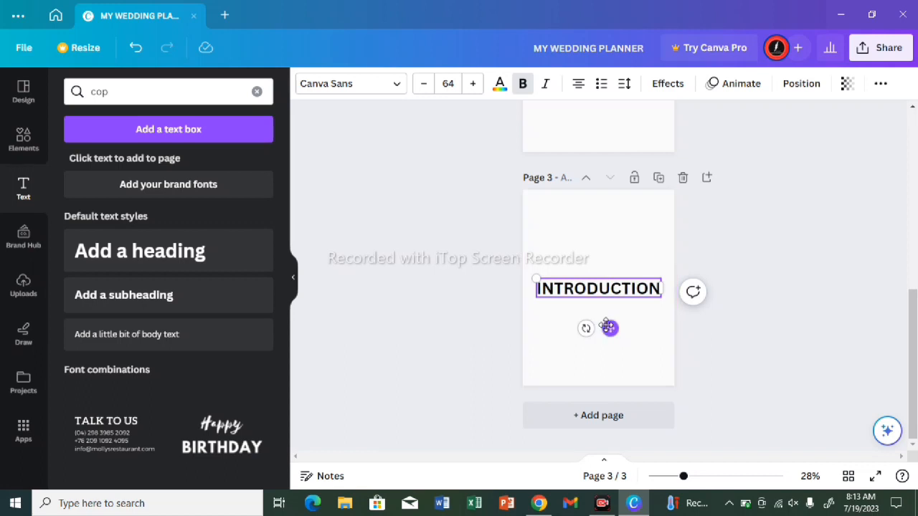
left_click_drag(608, 327, 604, 243)
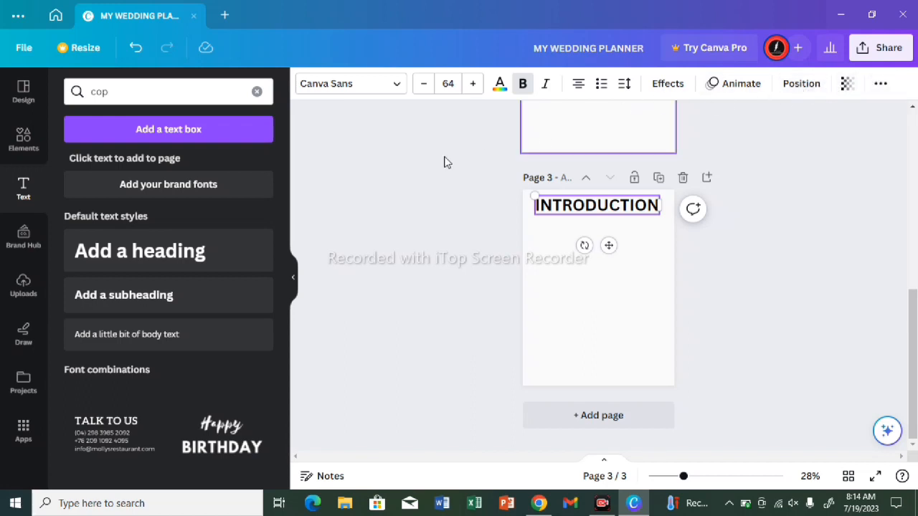
Step: Make the "INTRODUCTION" heading on page 3 italic while keeping it bold
left_click(524, 84)
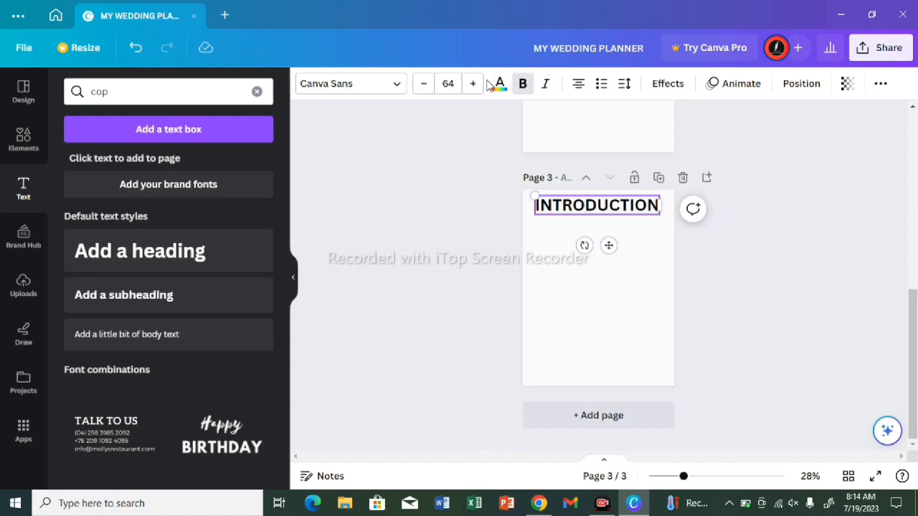
left_click(548, 85)
left_click(596, 217)
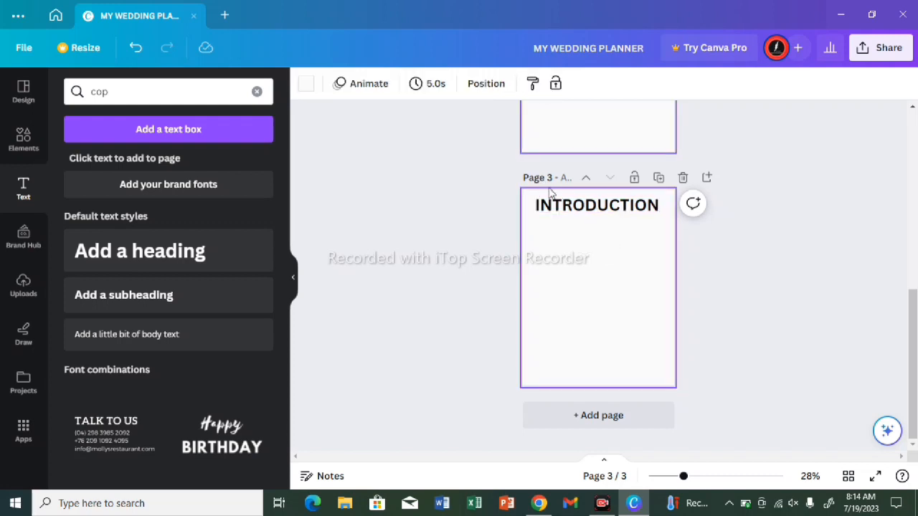
left_click(578, 208)
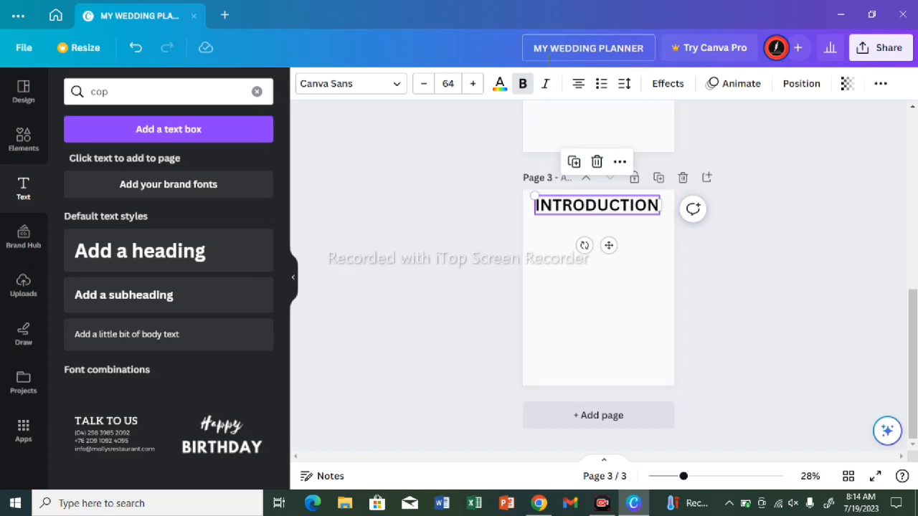
left_click(544, 87)
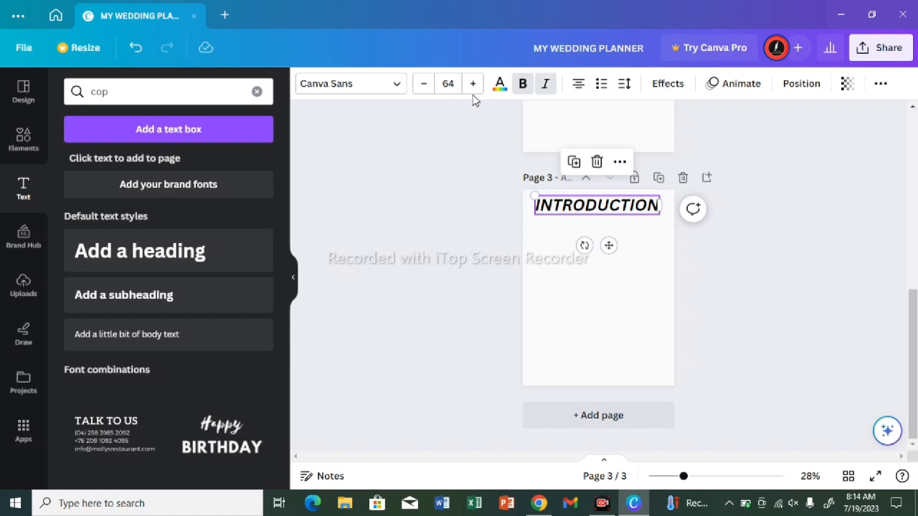
Step: Set the font size of the "INTRODUCTION" heading to 67 and deselect it
left_click(424, 87)
left_click(424, 88)
left_click(424, 89)
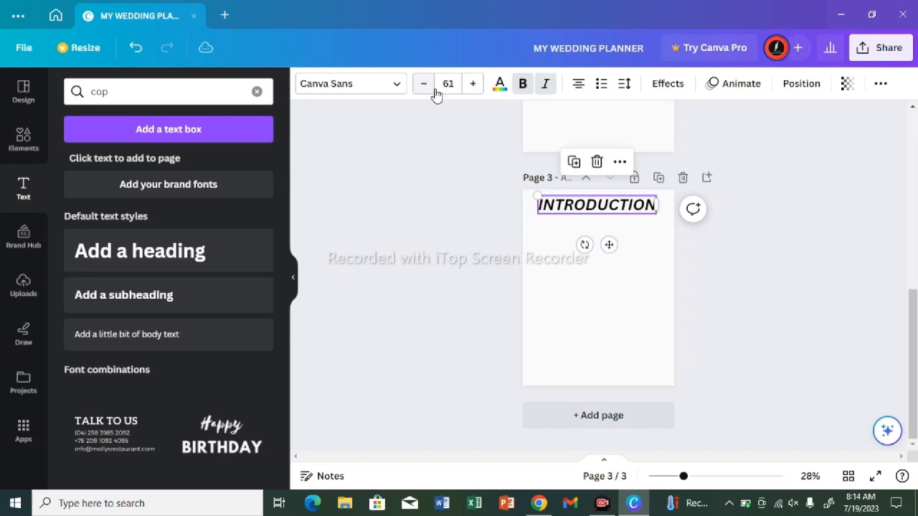
left_click(473, 87)
left_click(474, 89)
left_click(474, 89)
left_click(474, 89)
left_click(474, 89)
left_click(474, 89)
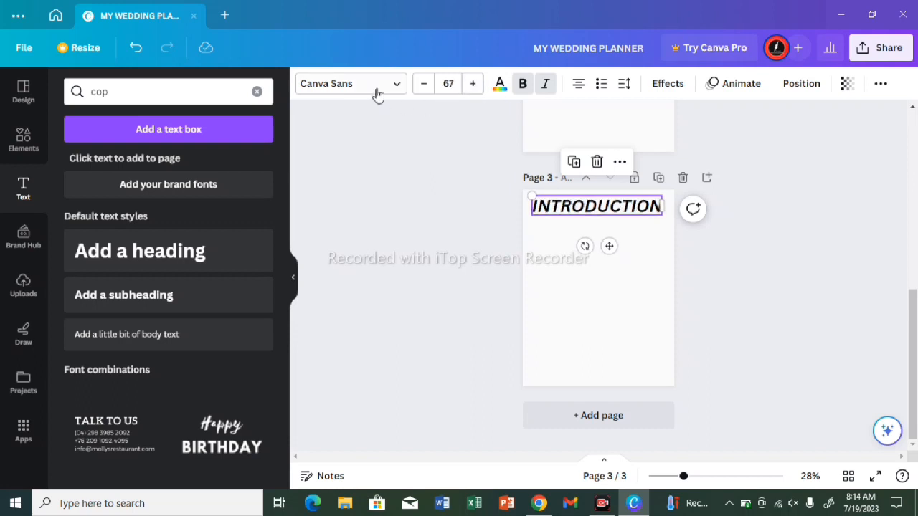
left_click(596, 341)
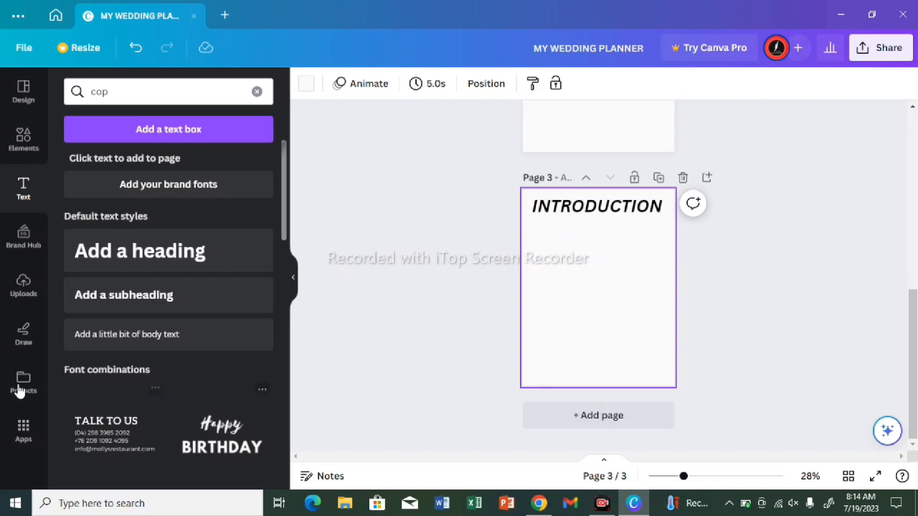
Step: Insert a default subheading text box below the "INTRODUCTION" heading and clear its placeholder text
left_click(94, 309)
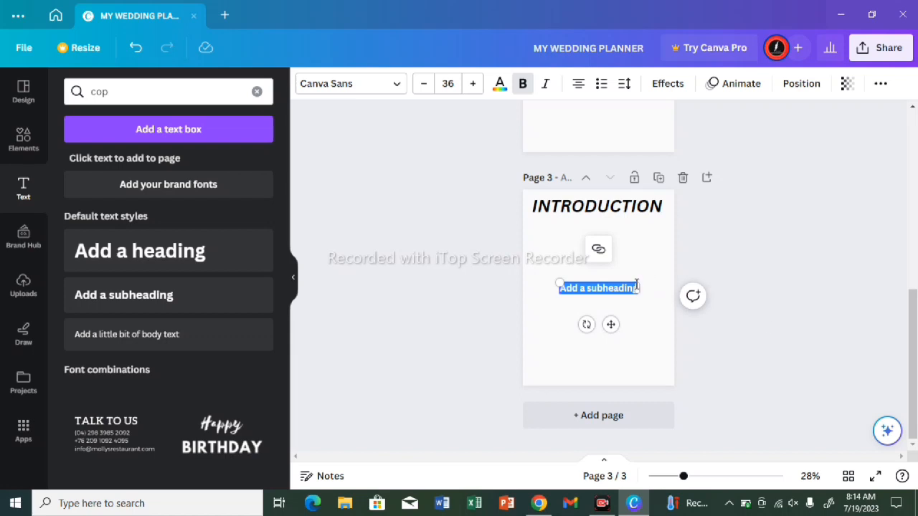
double_click(636, 288)
key("BackSpace")
key("BackSpace")
key("BackSpace")
key("BackSpace")
key("BackSpace")
key("BackSpace")
key("BackSpace")
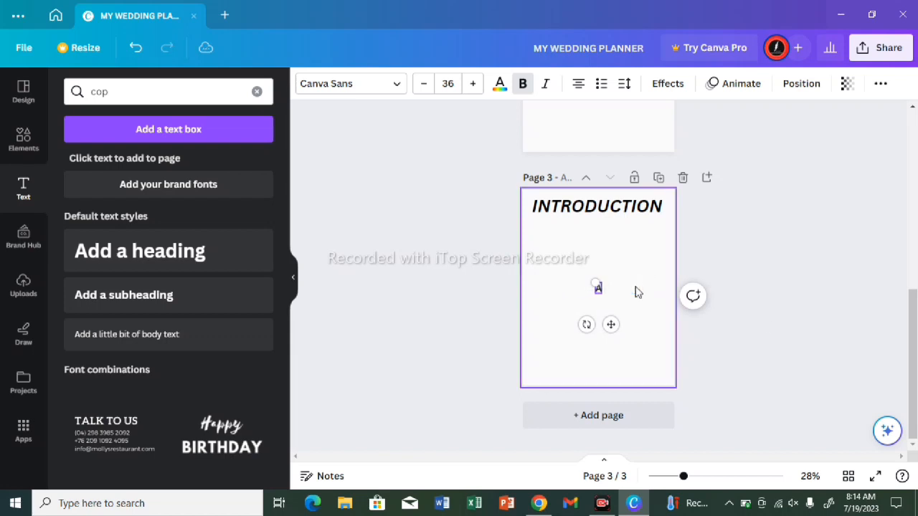
Step: Enter "WELCOME TO OUR PRESTIGIOUS WEDDING TRACKER" in the empty subheading text box
type("WELCOME TO")
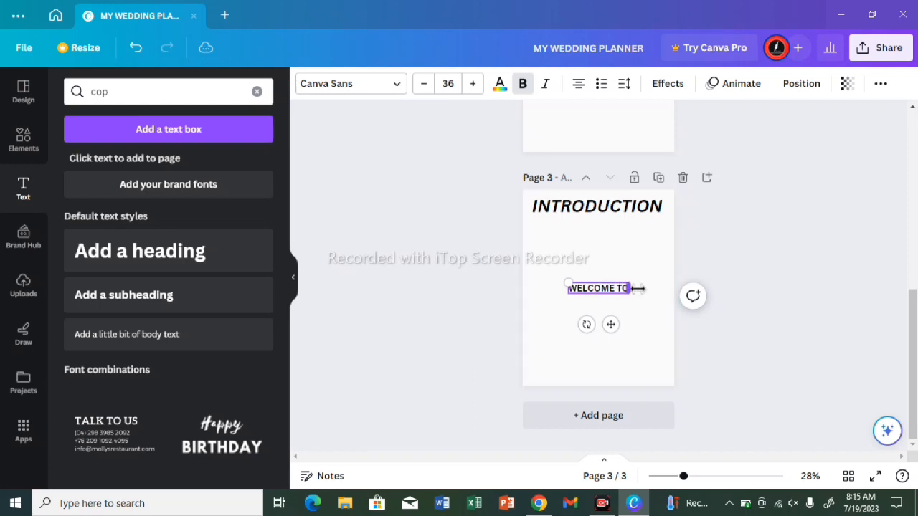
type(" OUR")
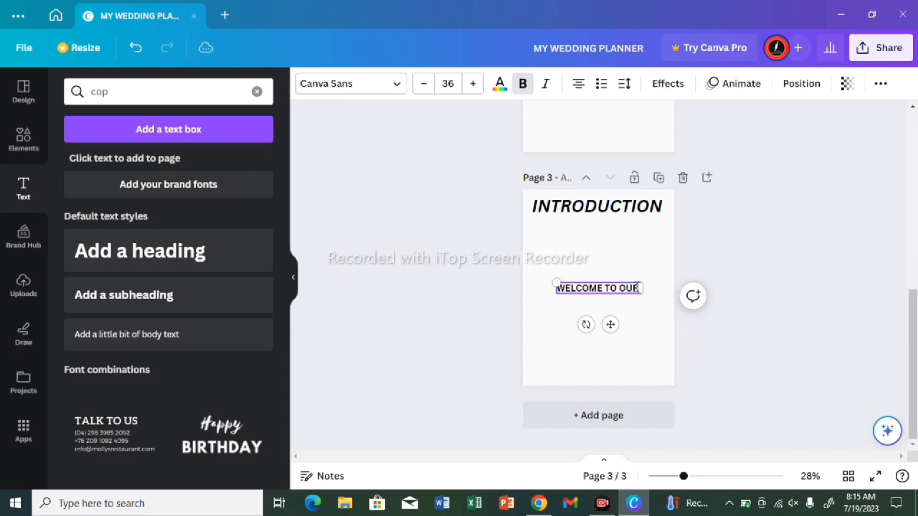
type(" PRE")
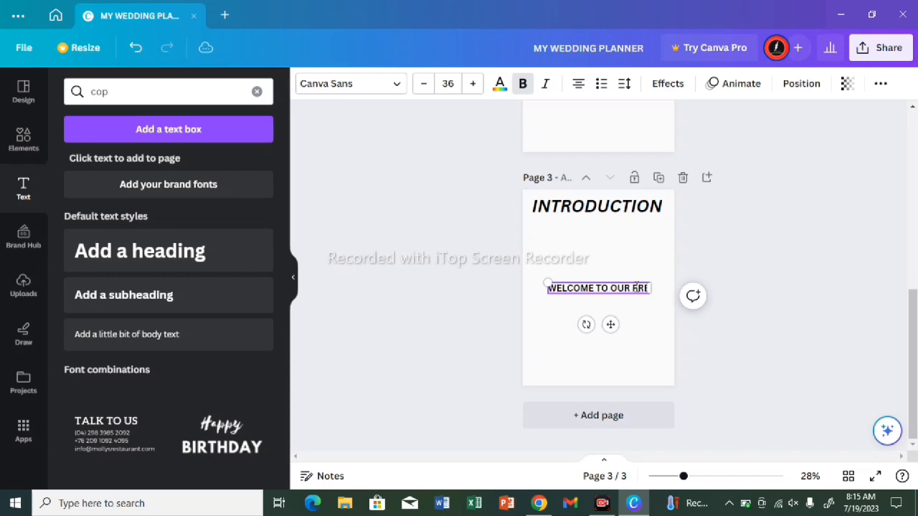
type("STIG")
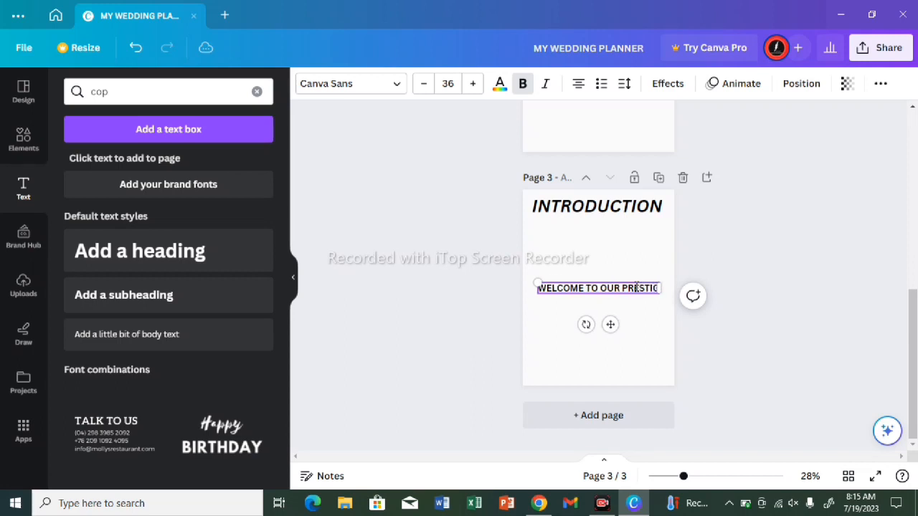
type("IOUS")
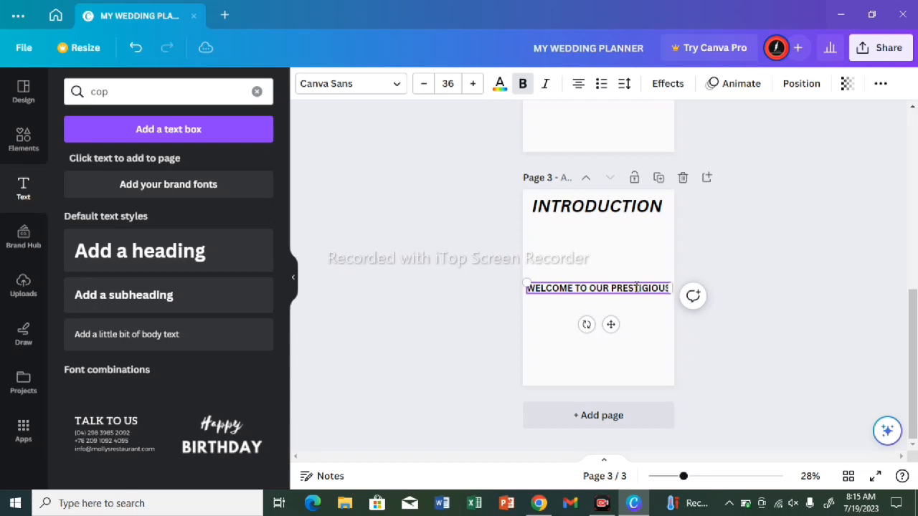
type(" WEDD")
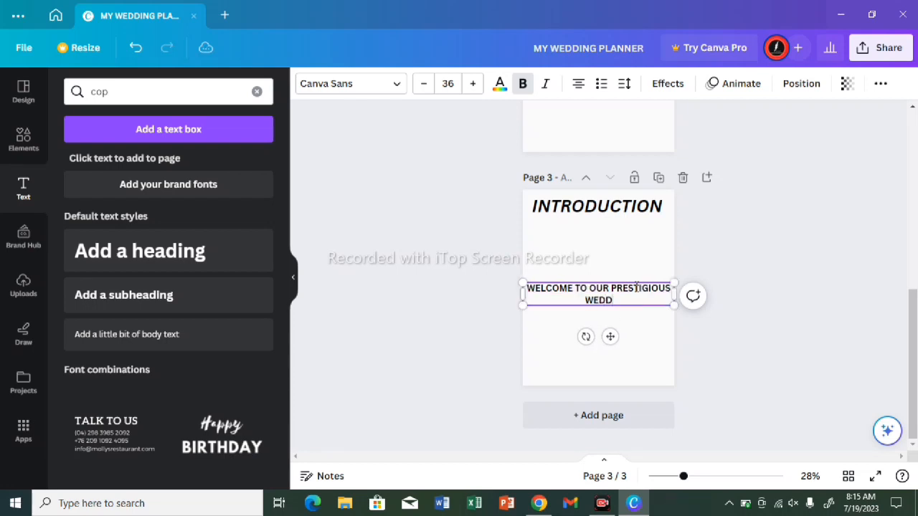
type("ING TR")
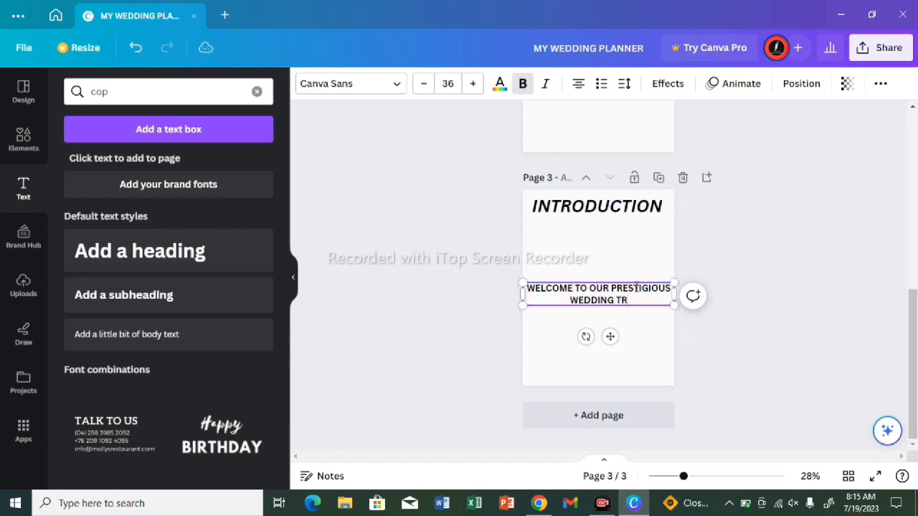
type("ACJ")
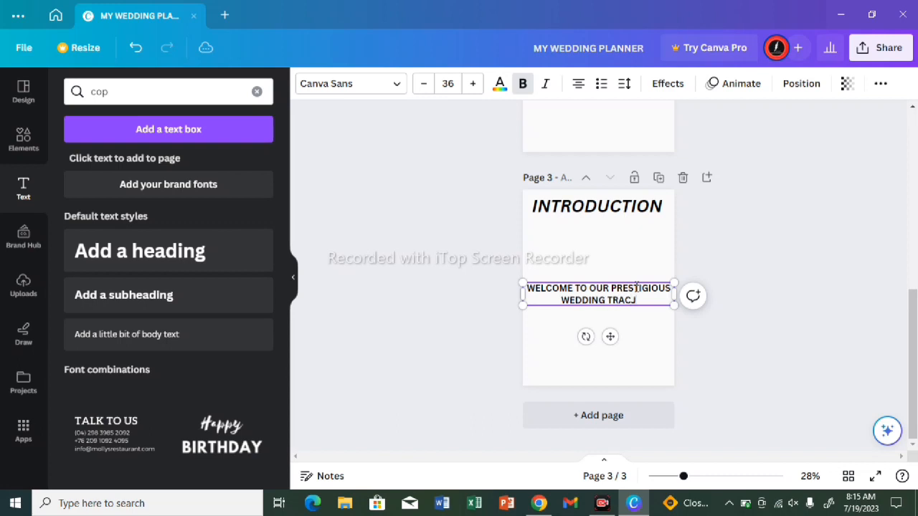
key("BackSpace")
type("KER")
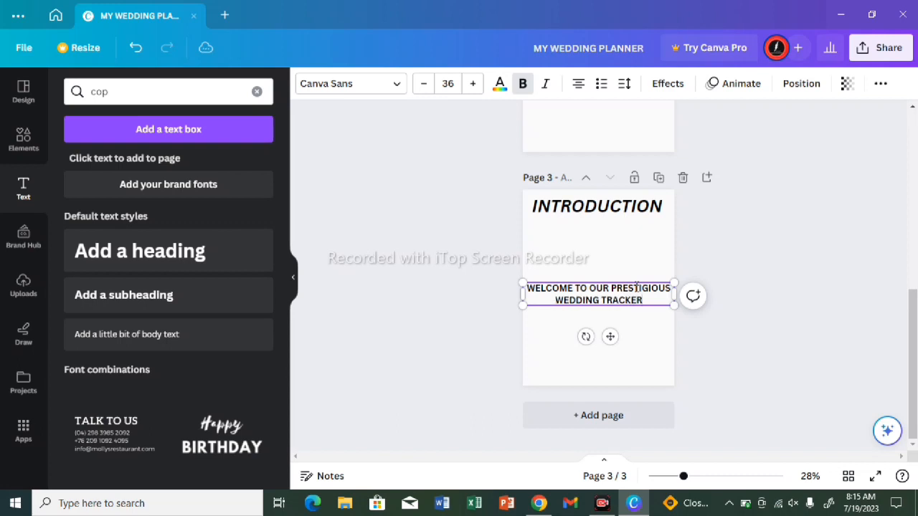
Step: Add a new line reading "TRACK YOUR EXPENSE WITH EASE" below the welcome text in the same text box
key("Return")
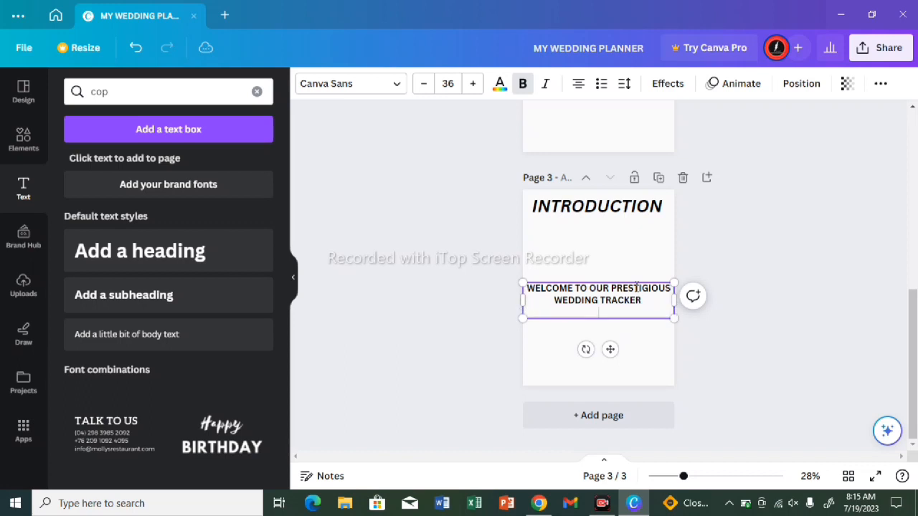
type("TRACK YU")
key("Return")
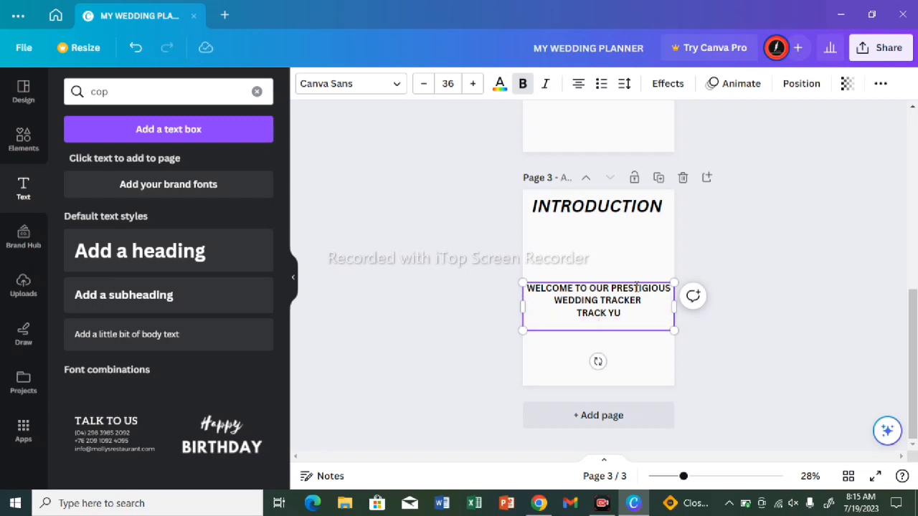
key("BackSpace")
key("BackSpace")
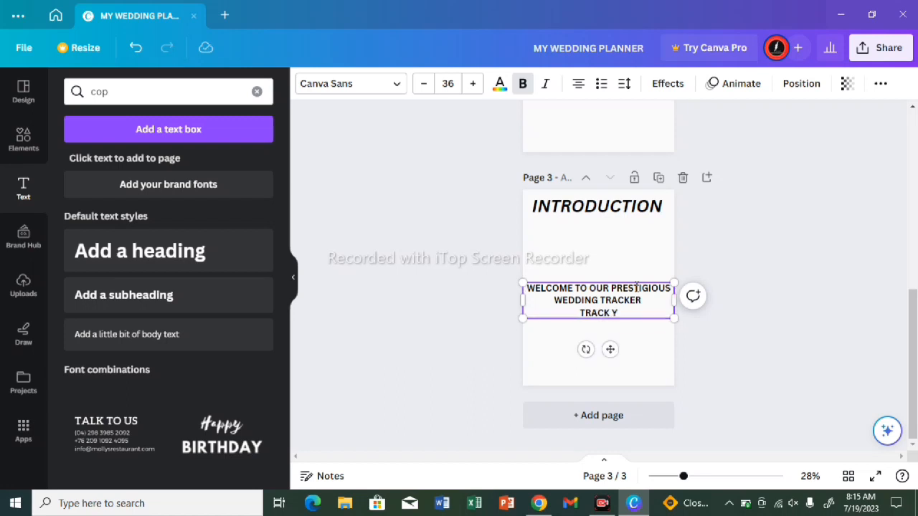
type("OUR EXE")
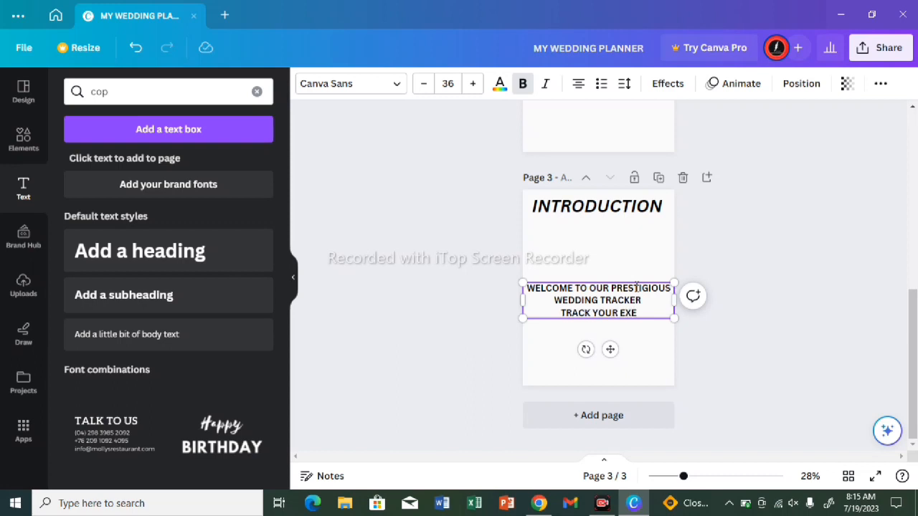
key("BackSpace")
type("PE")
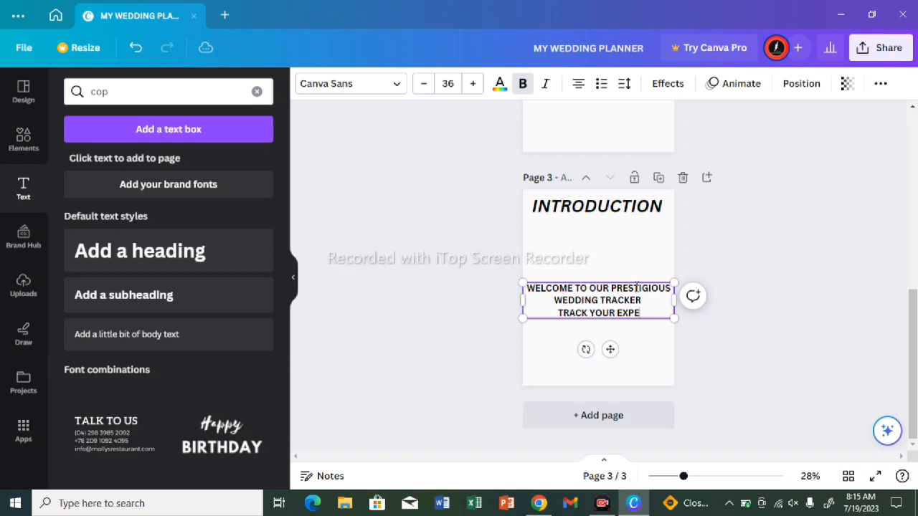
type("NSE")
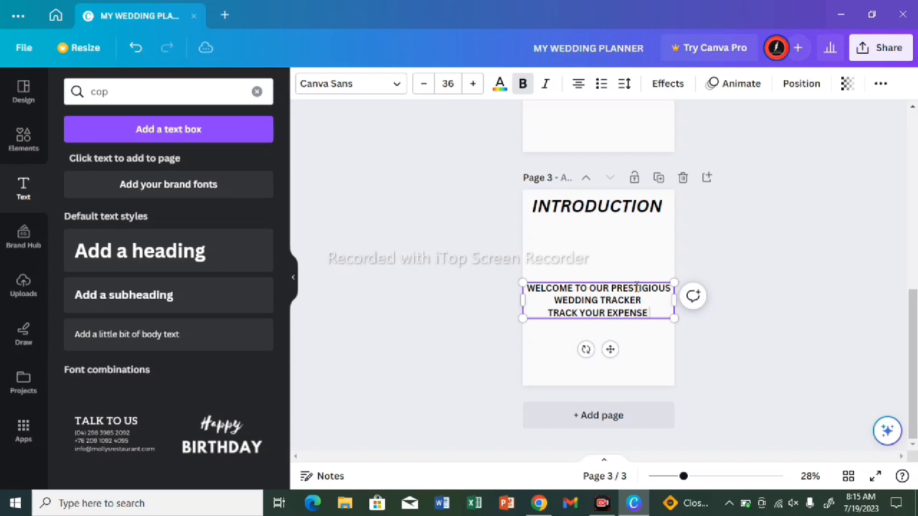
type(" WIY")
key("BackSpace")
type("TH")
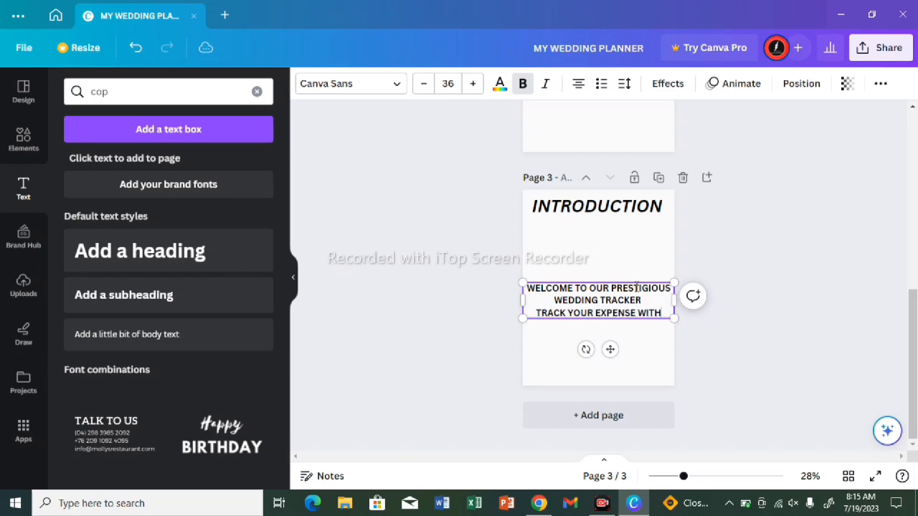
type(" EA")
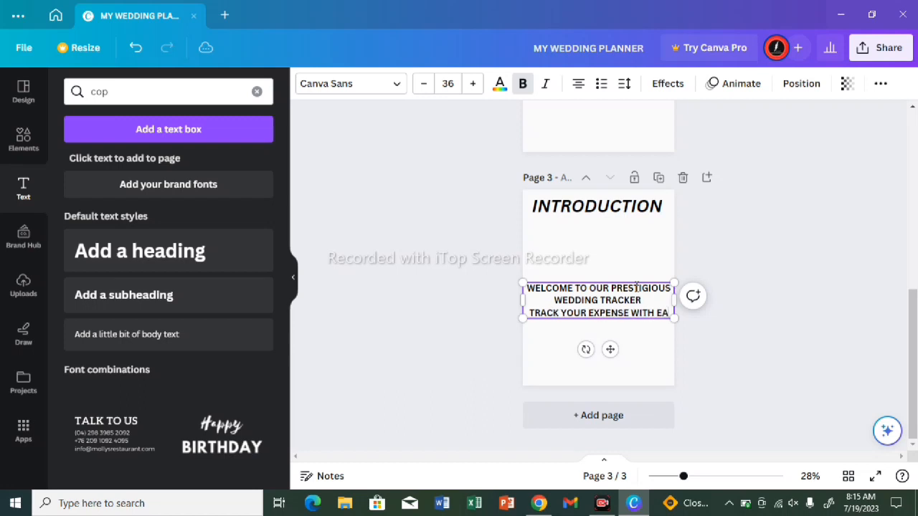
type("SE")
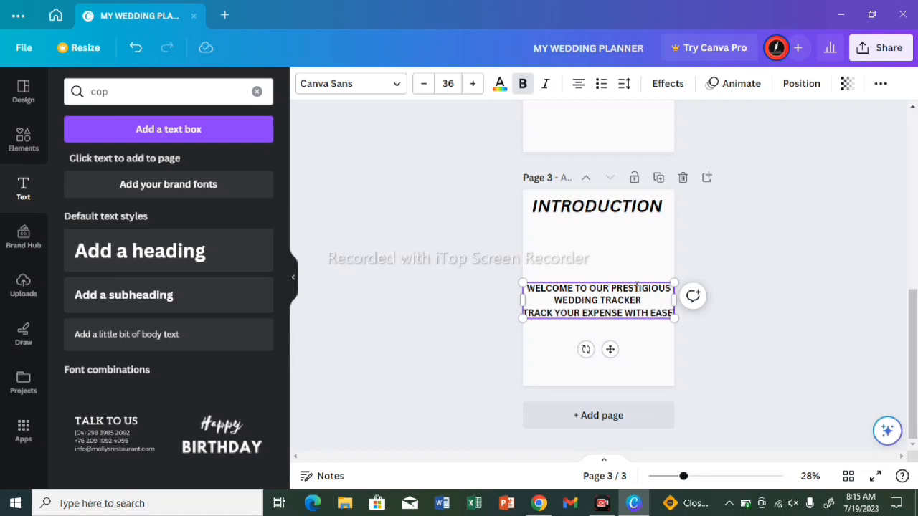
Step: Add a new line reading "AND STAY OUT OF BANKRUPCY" at the end of the introduction text box
key("Return")
type("A")
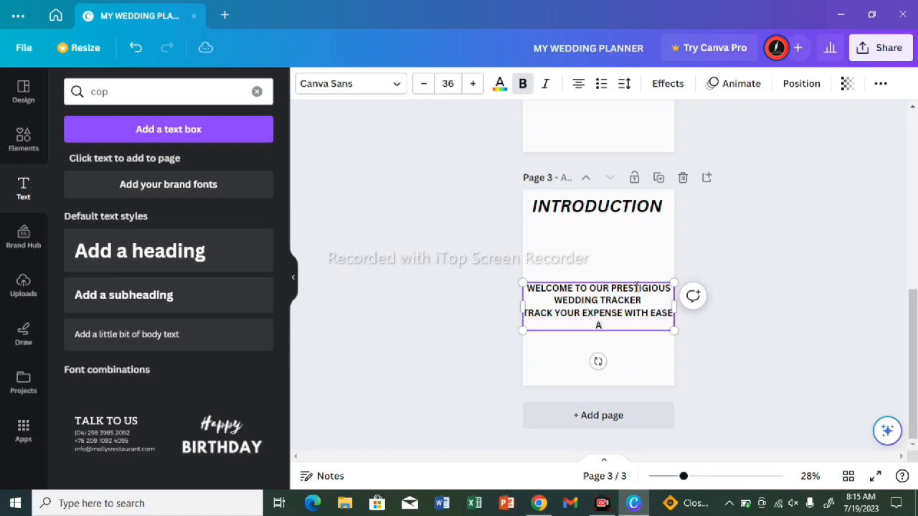
type("ND STAY OUY")
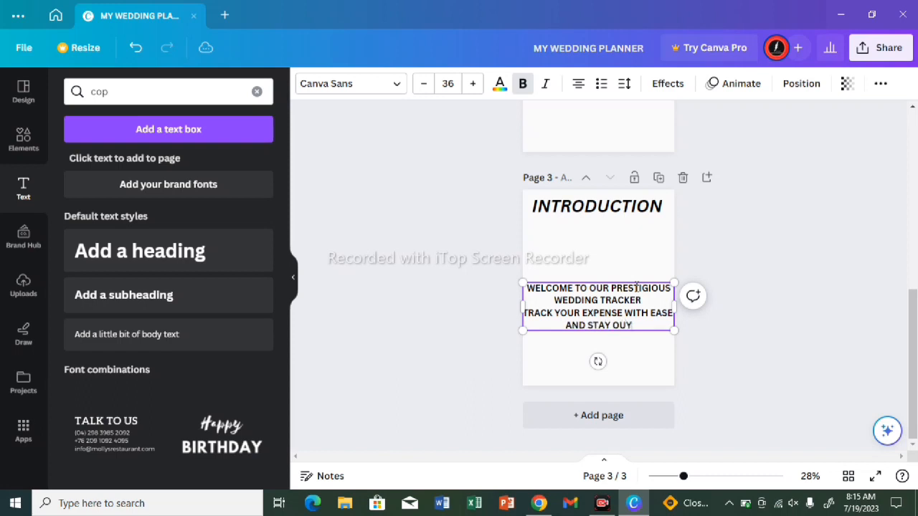
key("BackSpace")
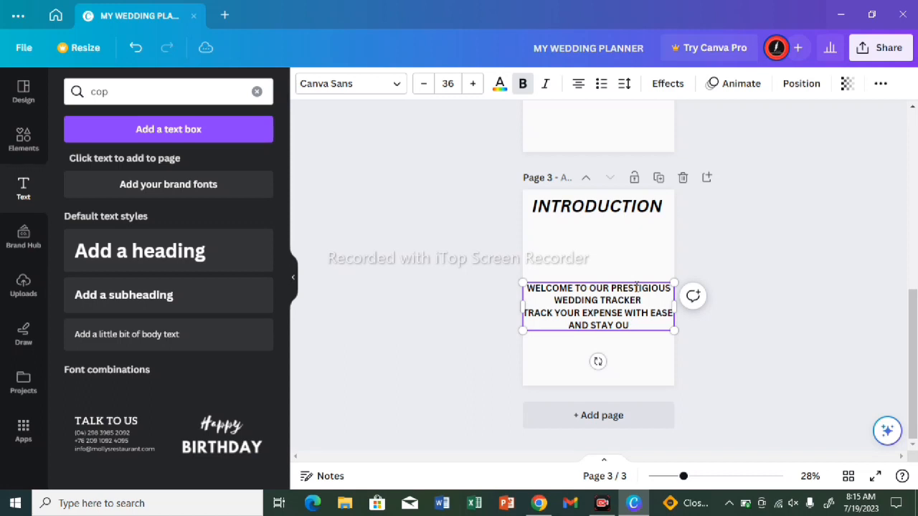
type("T OF BA")
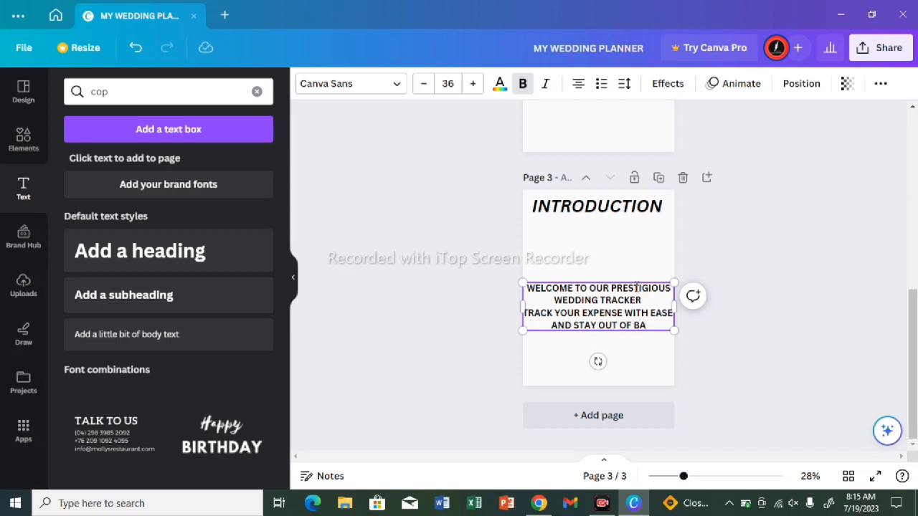
type("NKRUO")
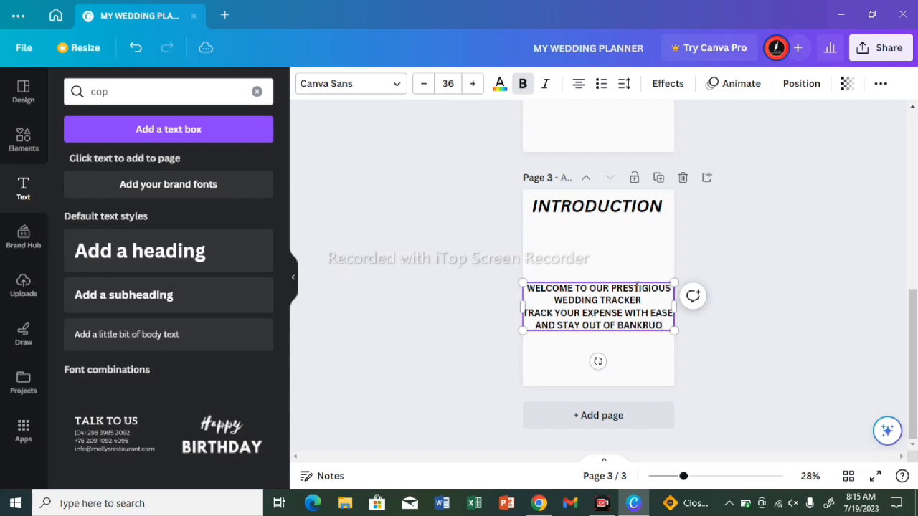
key("BackSpace")
type("PCY")
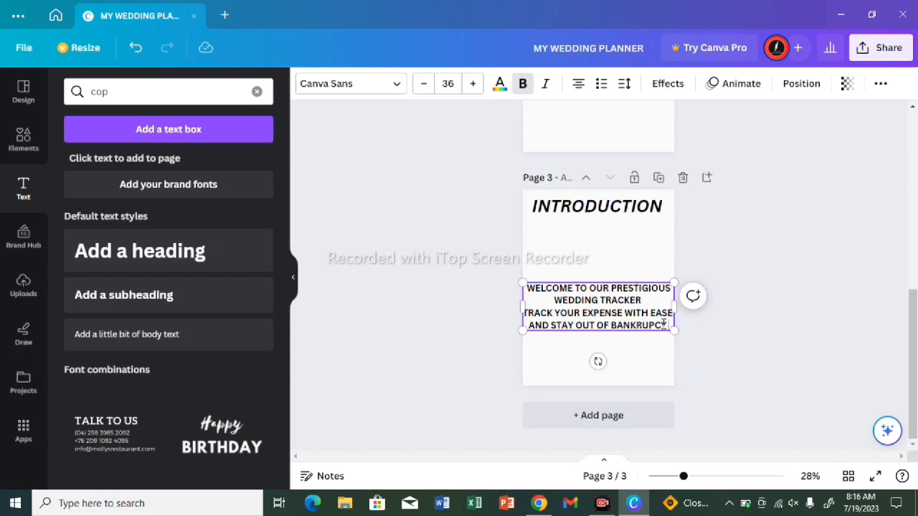
Step: Narrow the introduction text box so its text wraps onto seven lines, and scale the text up to about size 48.5
left_click_drag(676, 337, 644, 333)
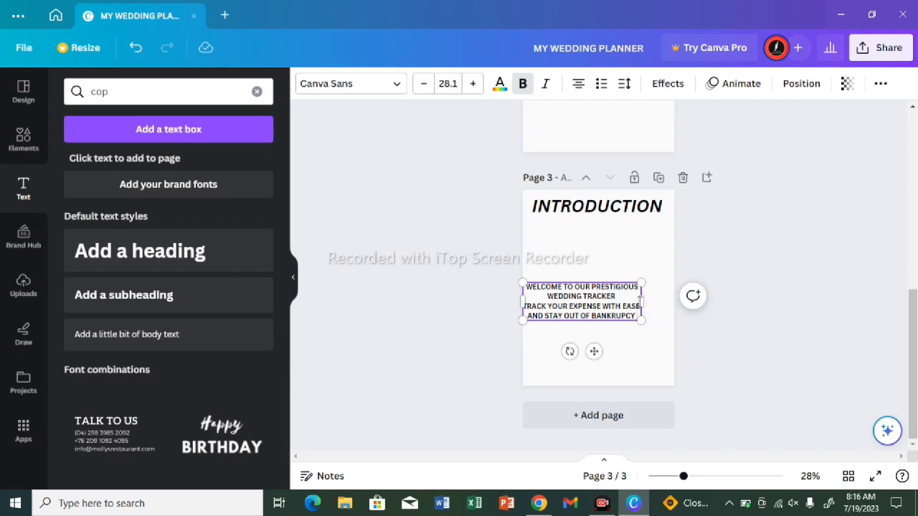
left_click_drag(646, 307, 606, 195)
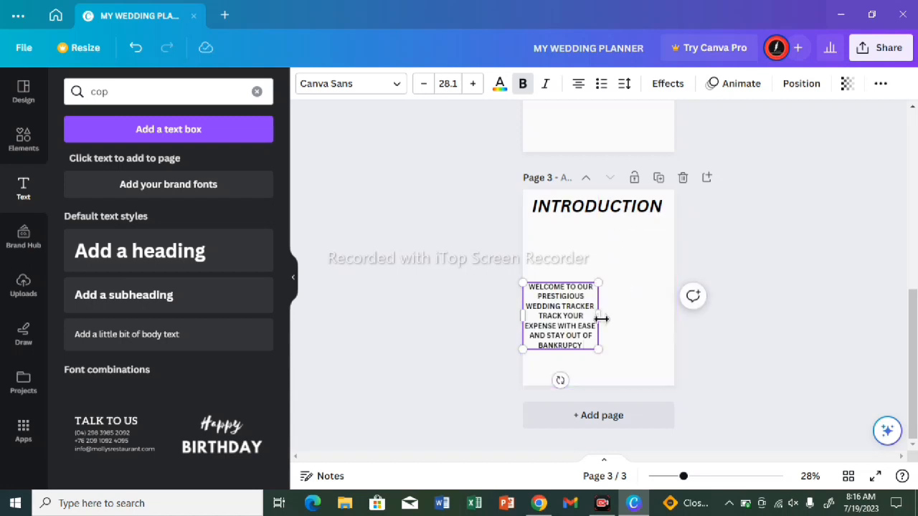
left_click_drag(598, 349, 648, 383)
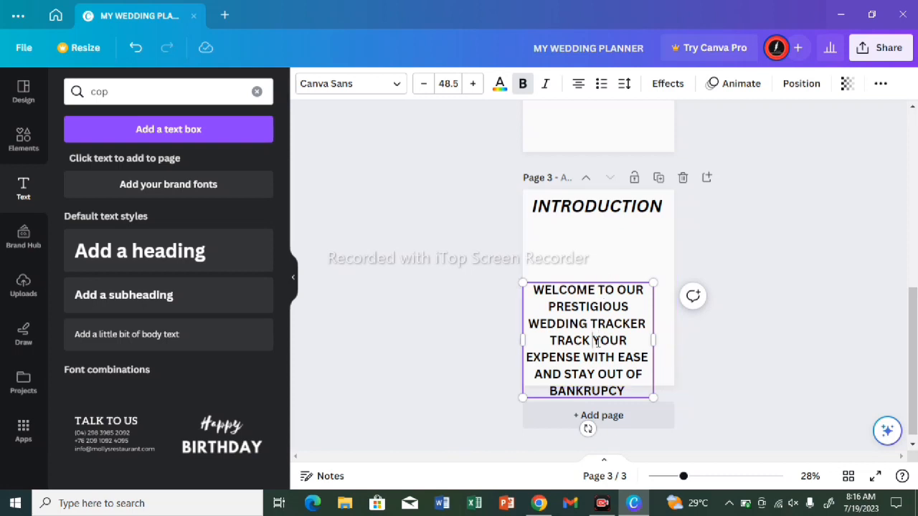
left_click_drag(598, 341, 611, 322)
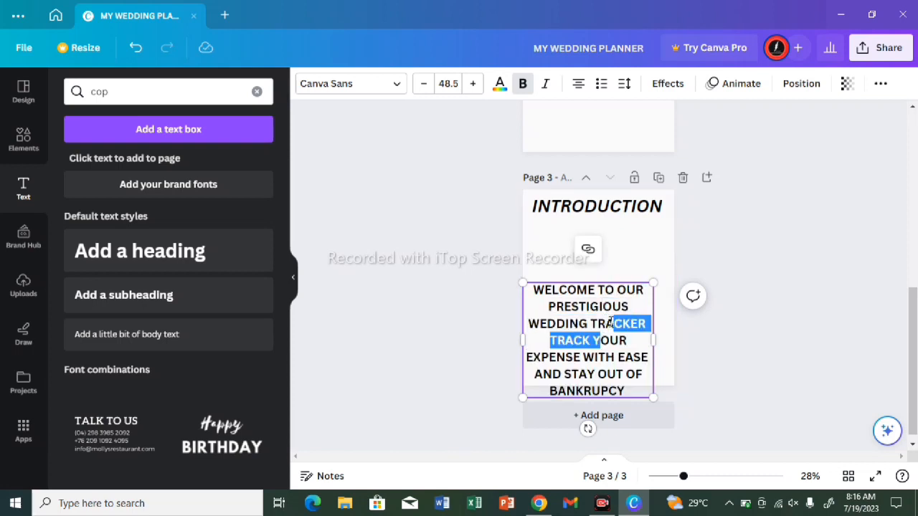
double_click(610, 323)
left_click(586, 327)
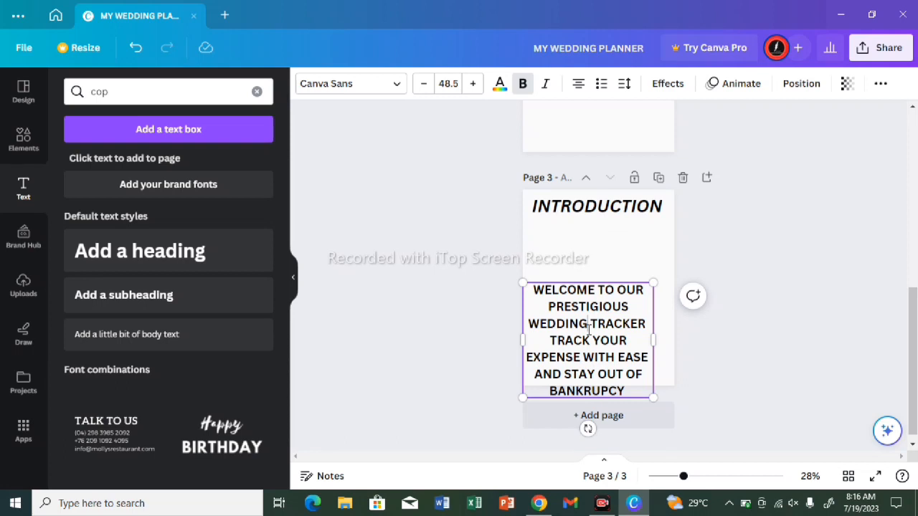
left_click(632, 252)
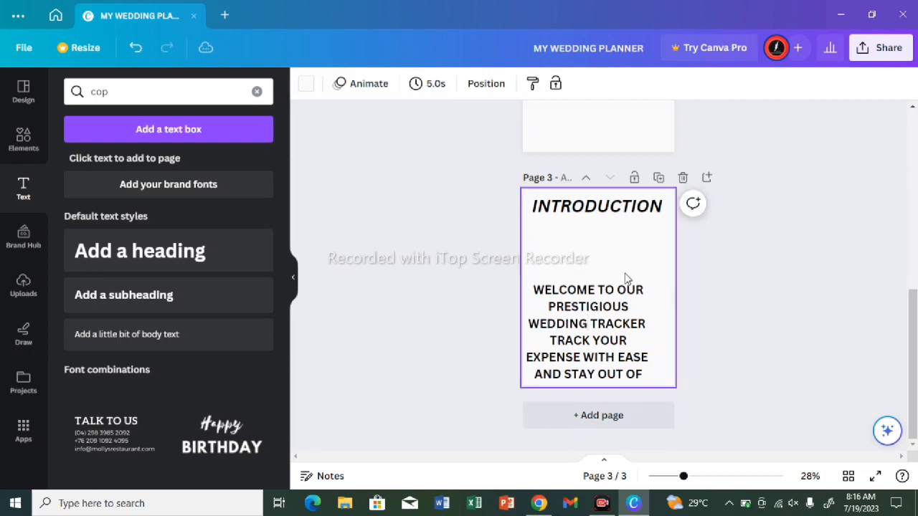
left_click(628, 288)
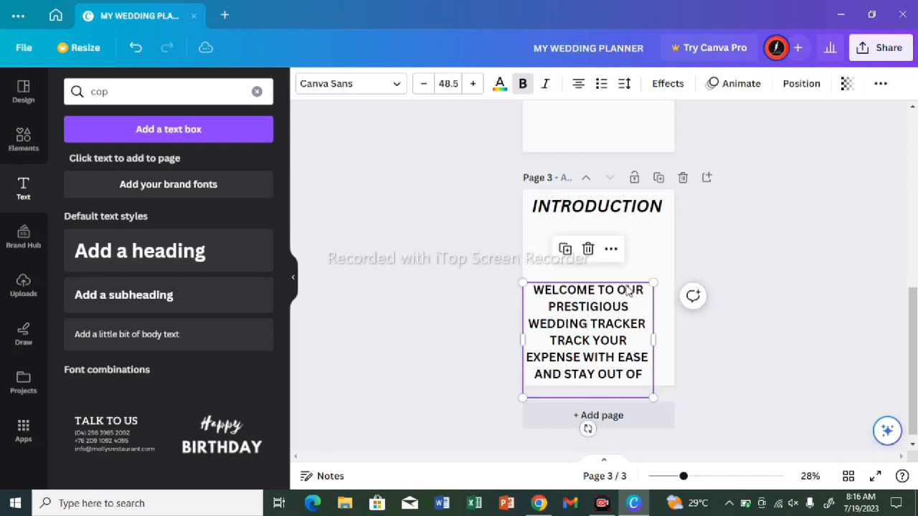
double_click(614, 327)
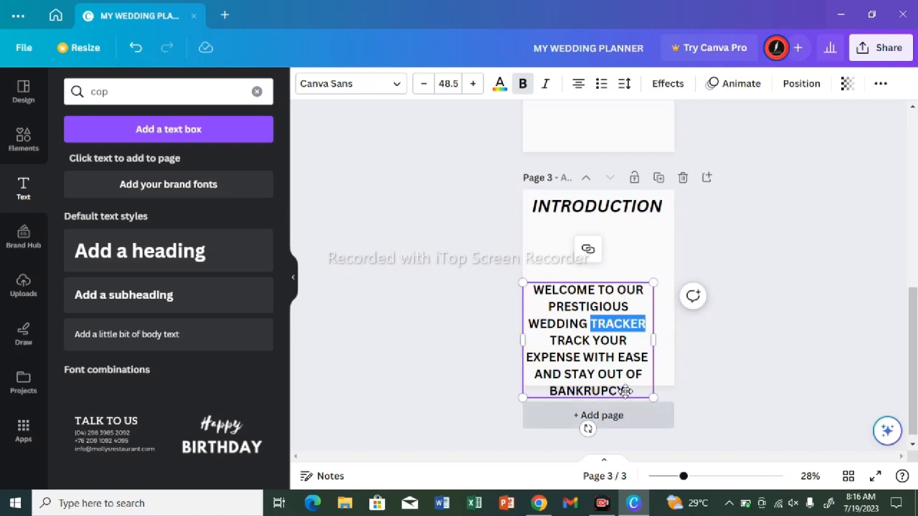
left_click(635, 257)
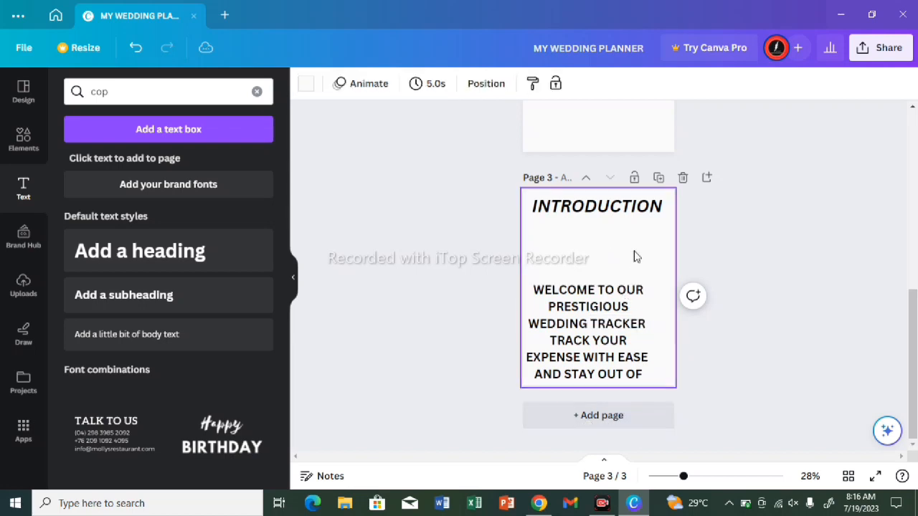
left_click(566, 309)
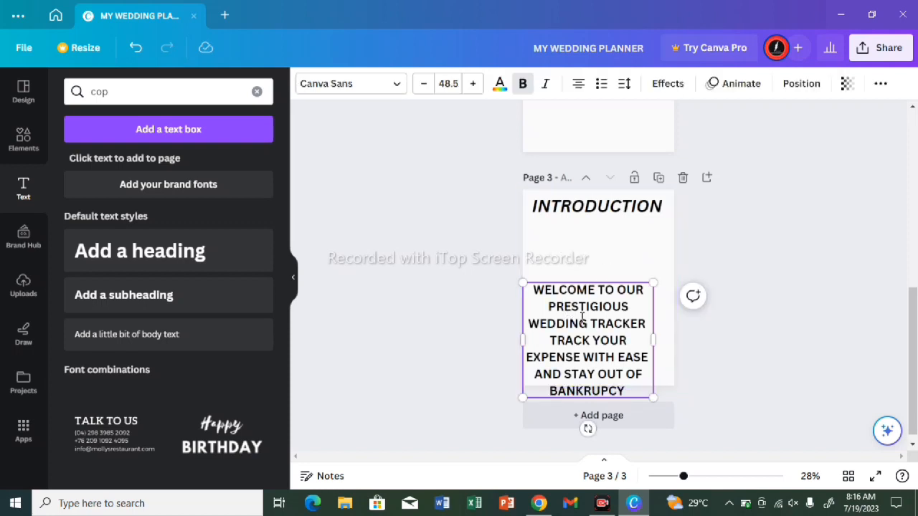
double_click(533, 306)
triple_click(534, 306)
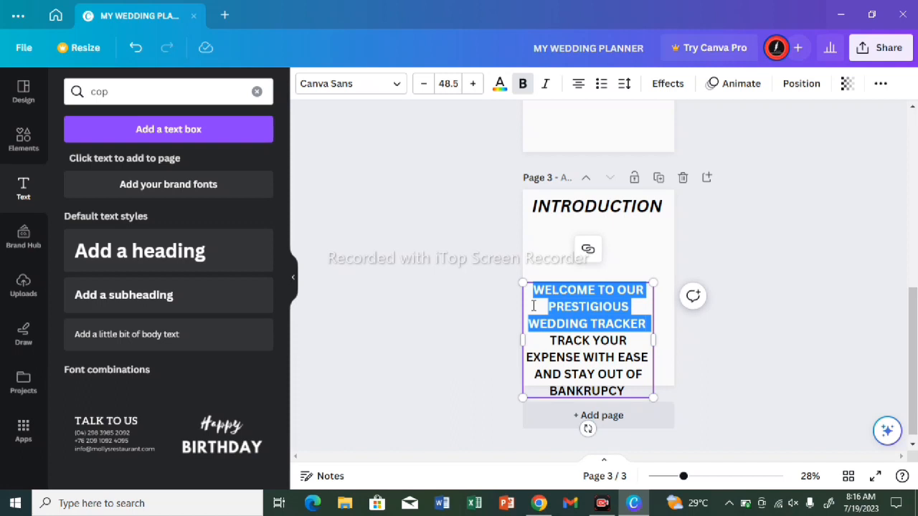
double_click(533, 306)
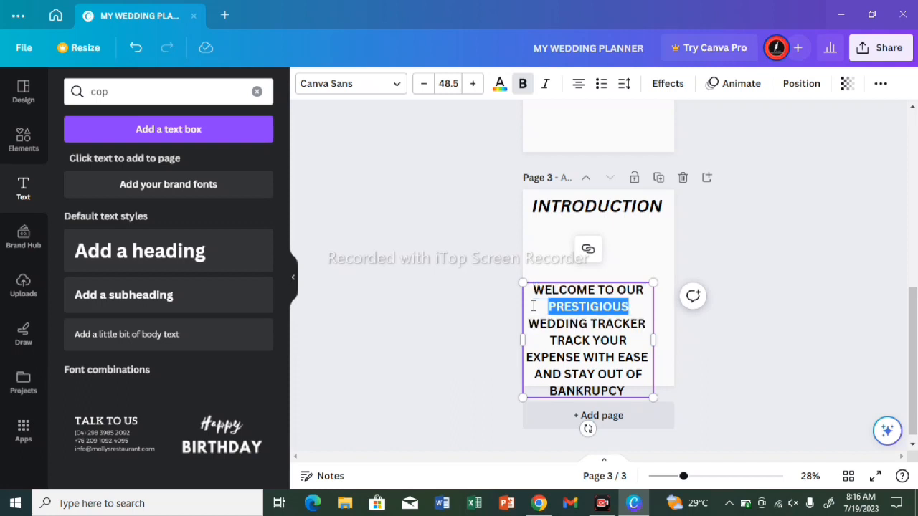
left_click(636, 266)
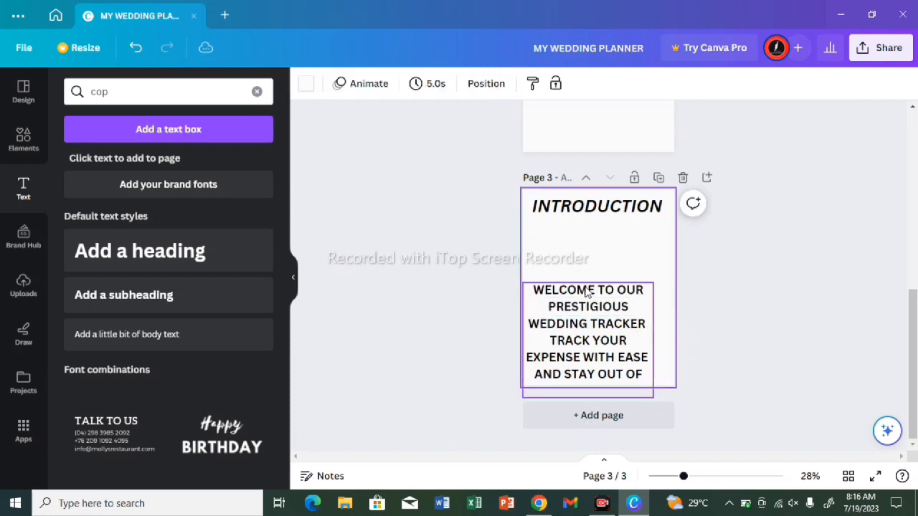
Step: Scale the introduction text box down to a font size of about 40.2 so it fits on the page, and deselect it
left_click(531, 307)
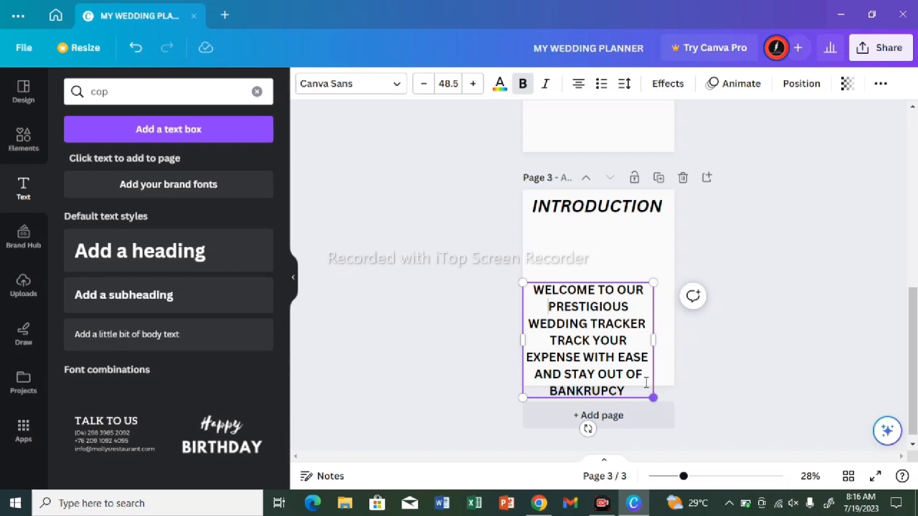
left_click_drag(653, 397, 600, 303)
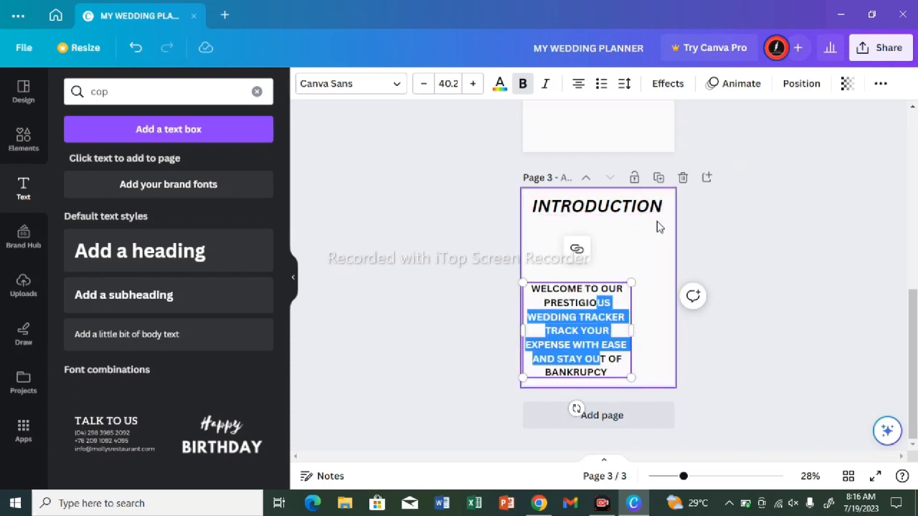
left_click(791, 256)
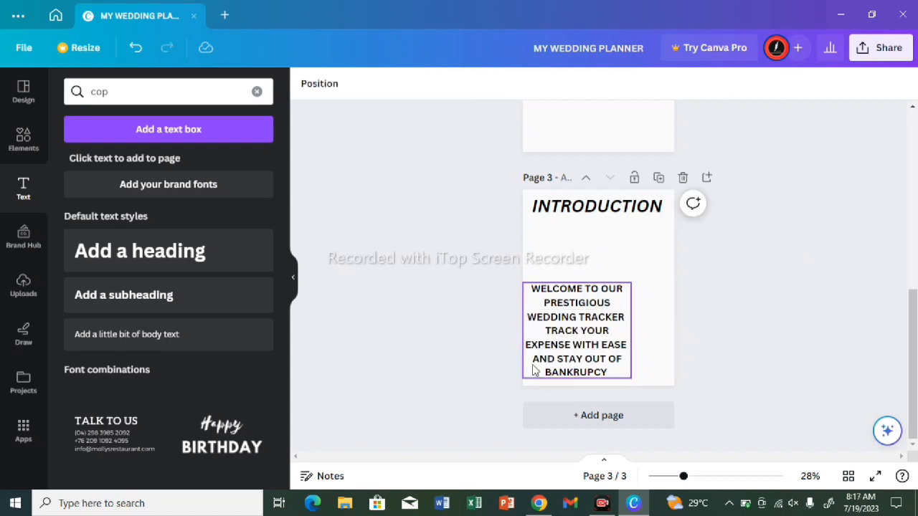
Step: Move the welcome text box up toward the page centre and place the "INTRODUCTION" heading slightly lower, directly above it
left_click(554, 356)
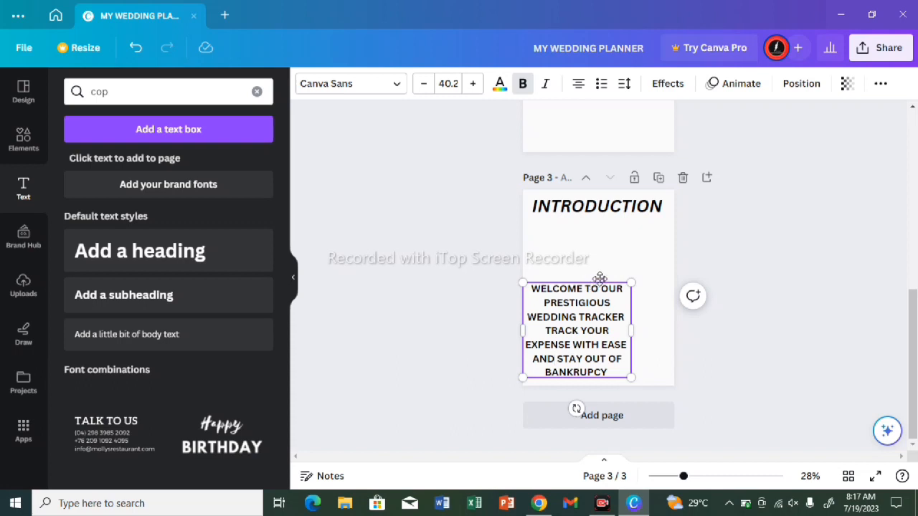
left_click_drag(600, 278, 625, 230)
left_click(630, 215)
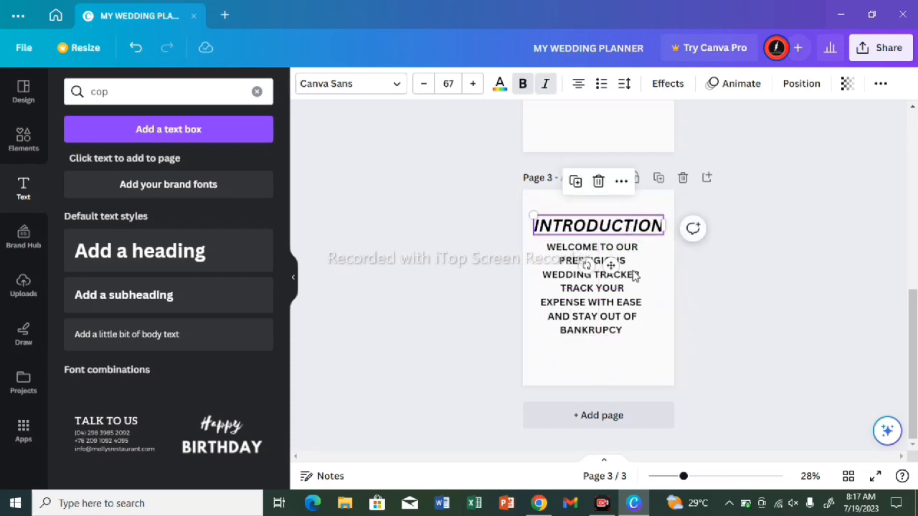
Step: Add a blank fourth page and search the elements for "table" in place of the previous search term
left_click(635, 429)
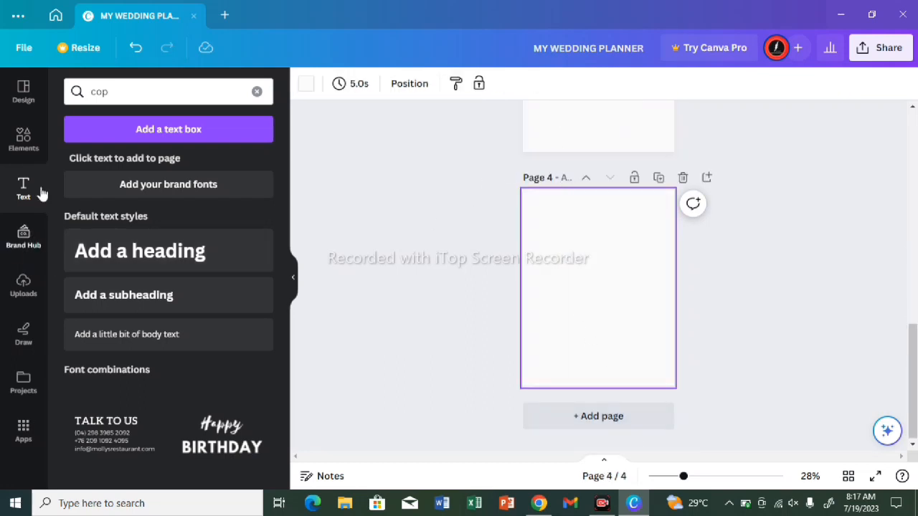
left_click(25, 141)
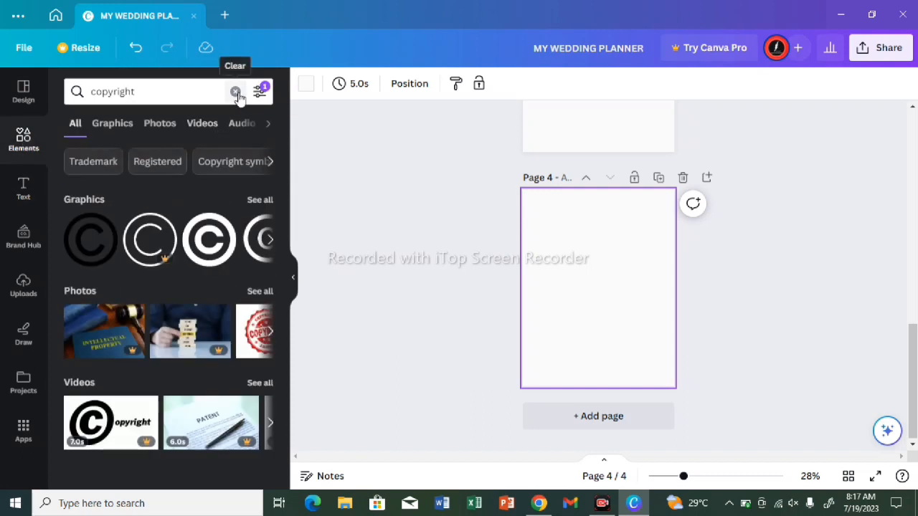
left_click(235, 92)
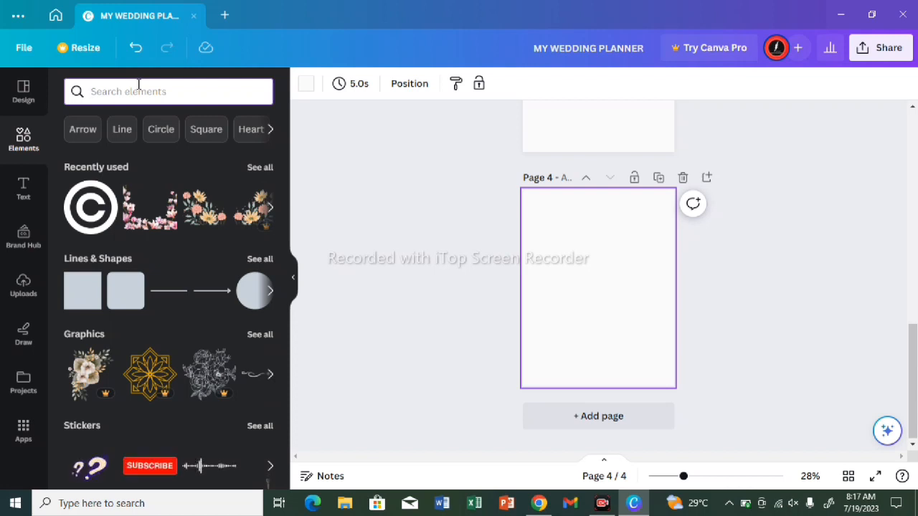
type("TABLE")
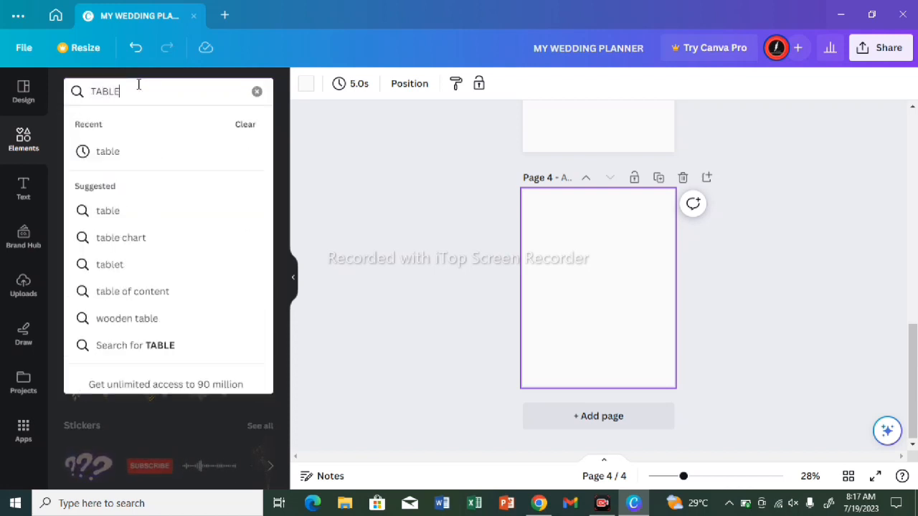
left_click(137, 162)
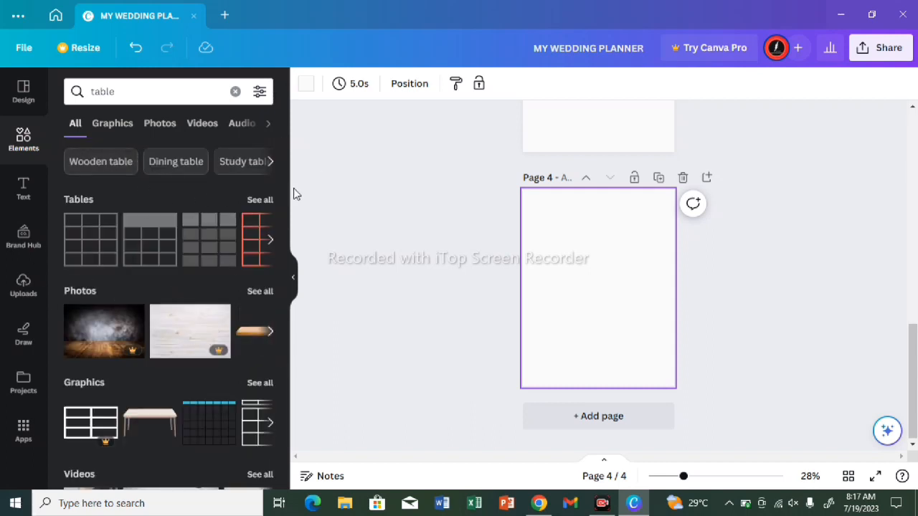
Step: Show all table designs, insert the red-shaded table with filled cells on page 4, and deselect it
left_click(258, 201)
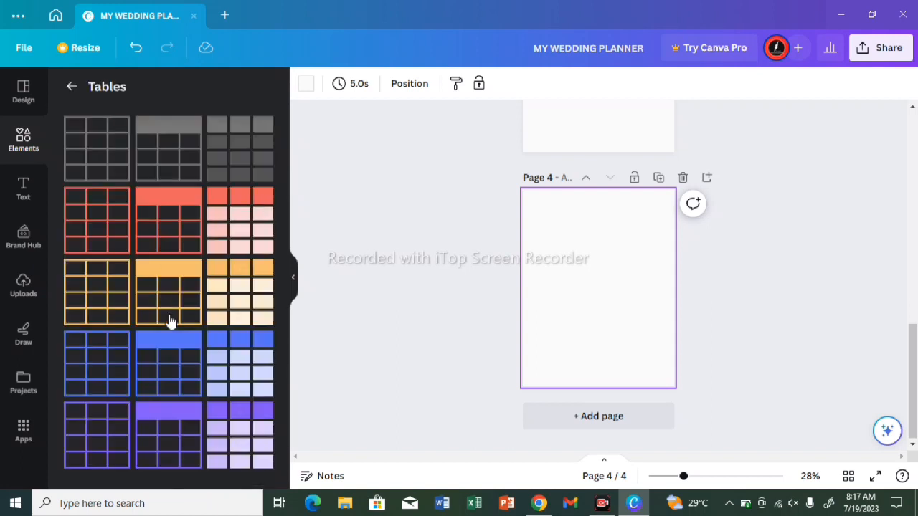
left_click(241, 217)
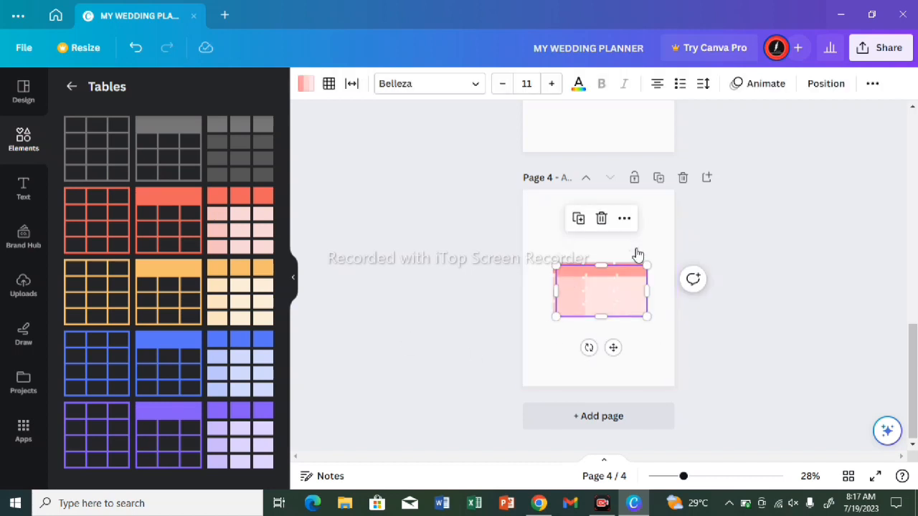
left_click(606, 231)
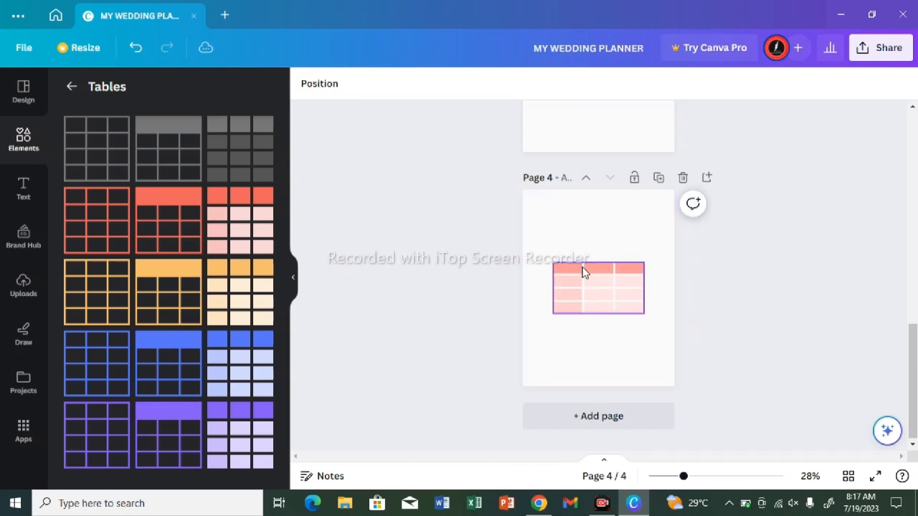
Step: Add a column next to the first column of the red-shaded table
left_click(585, 269)
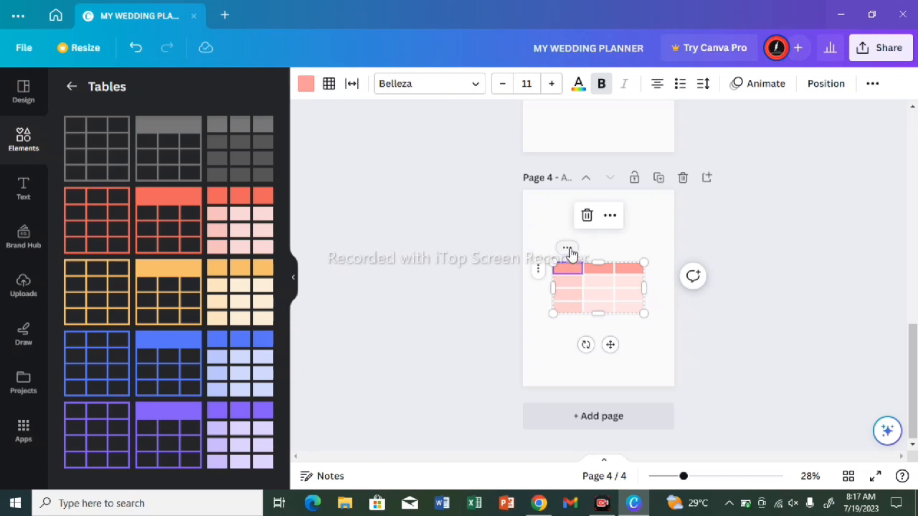
left_click(568, 249)
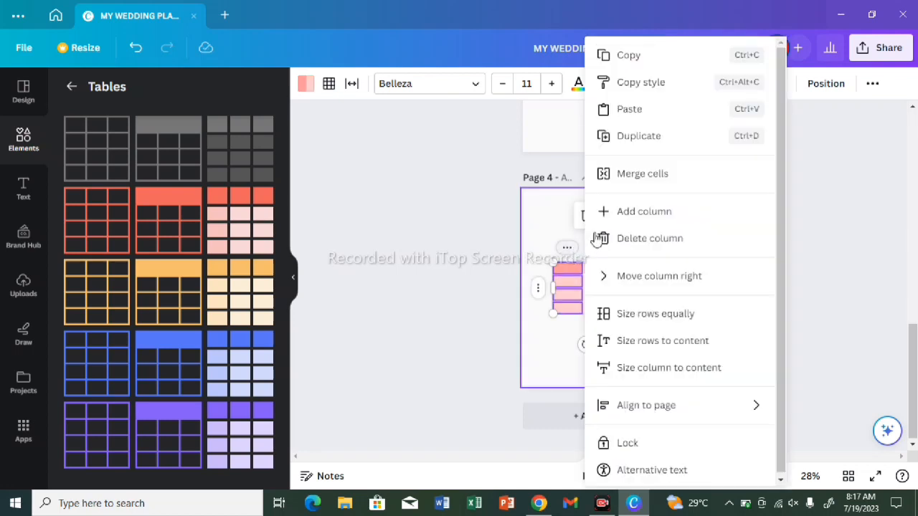
left_click(631, 216)
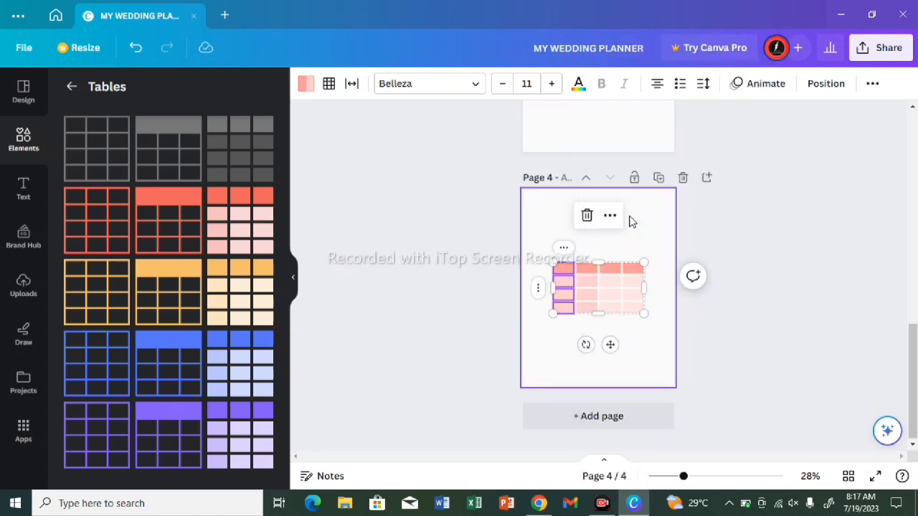
Step: Add another column next to the first column of the red-shaded table on page 4 and deselect the table
left_click(565, 251)
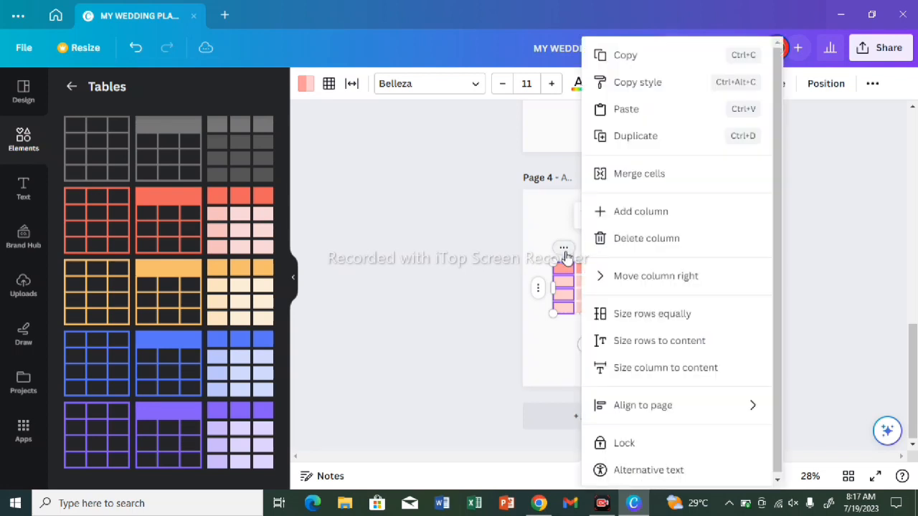
left_click(578, 211)
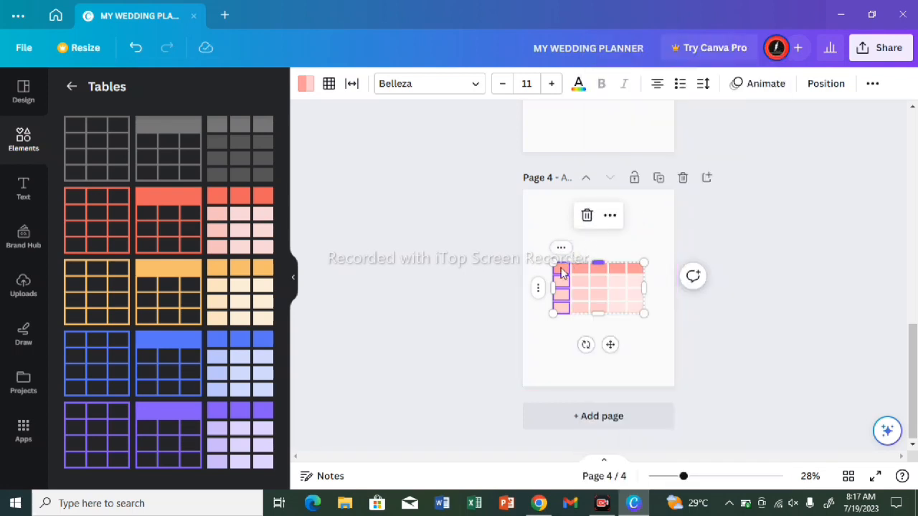
right_click(538, 290)
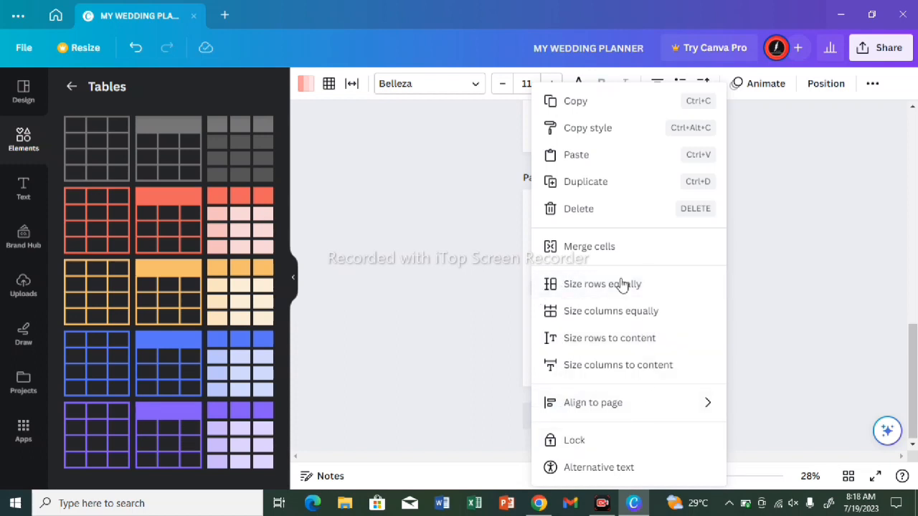
left_click(477, 382)
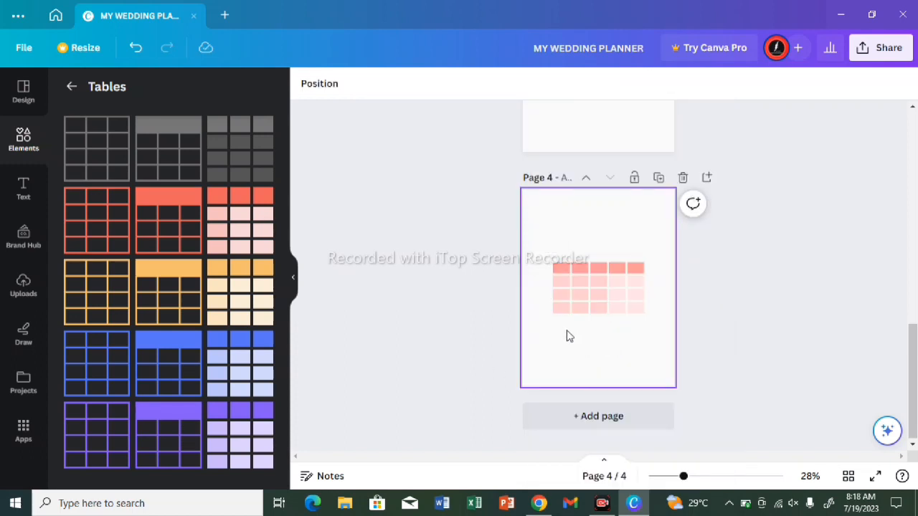
Step: Add three rows below the fourth row of the red-shaded table
left_click(561, 310)
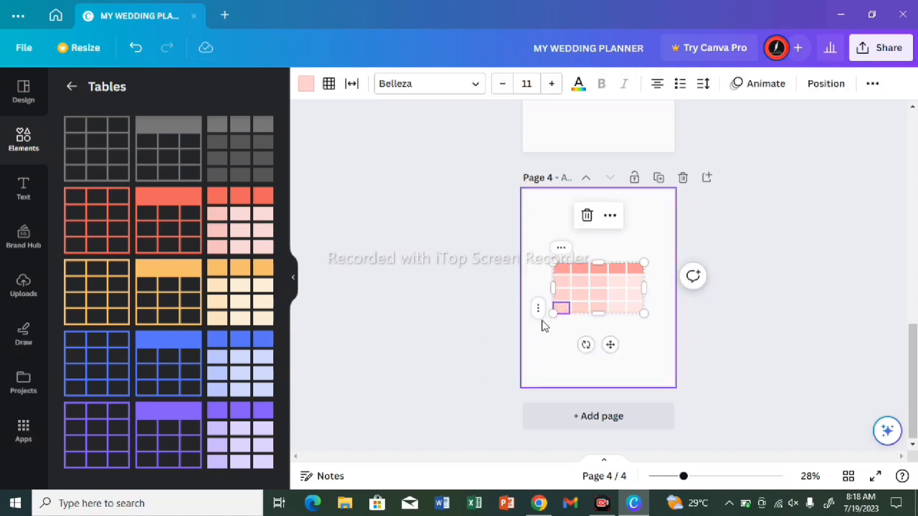
left_click(541, 317)
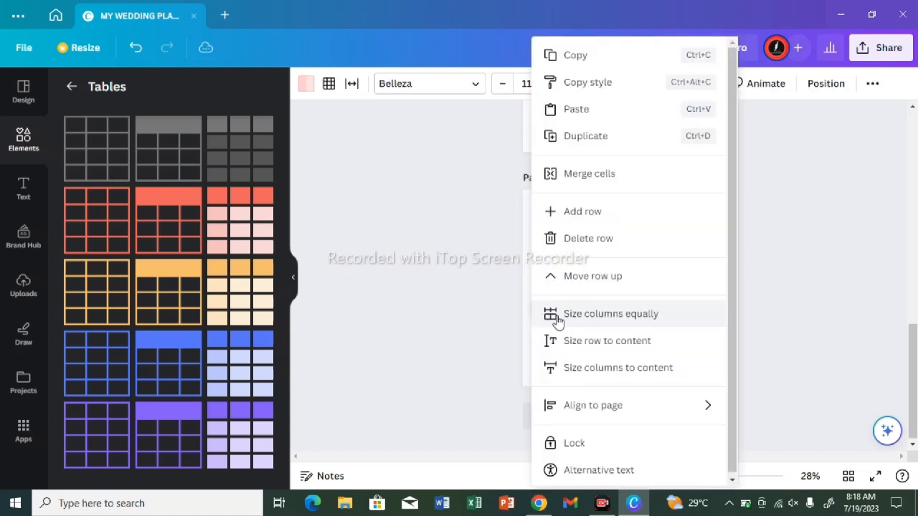
left_click(596, 213)
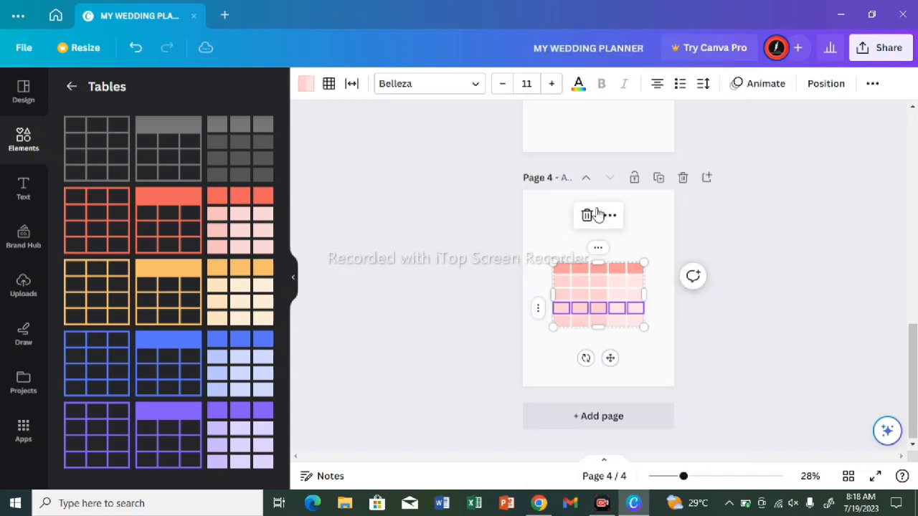
left_click(539, 319)
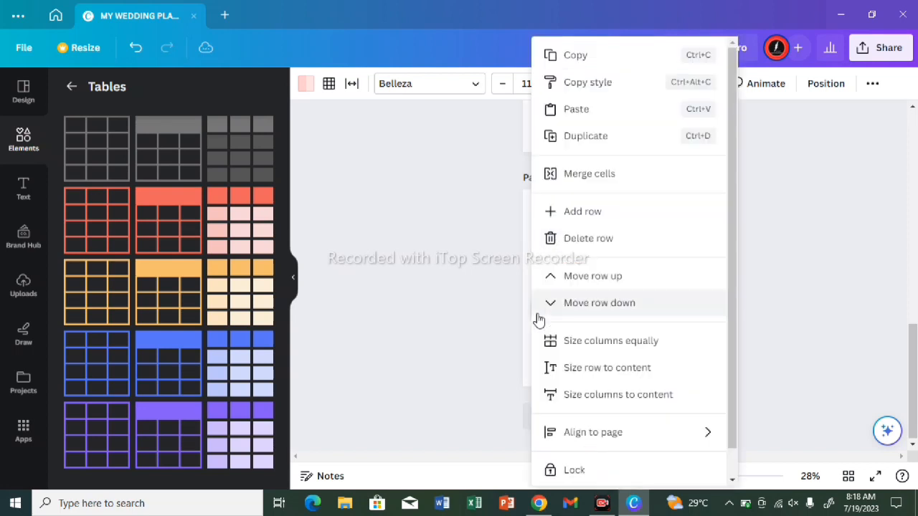
left_click(621, 221)
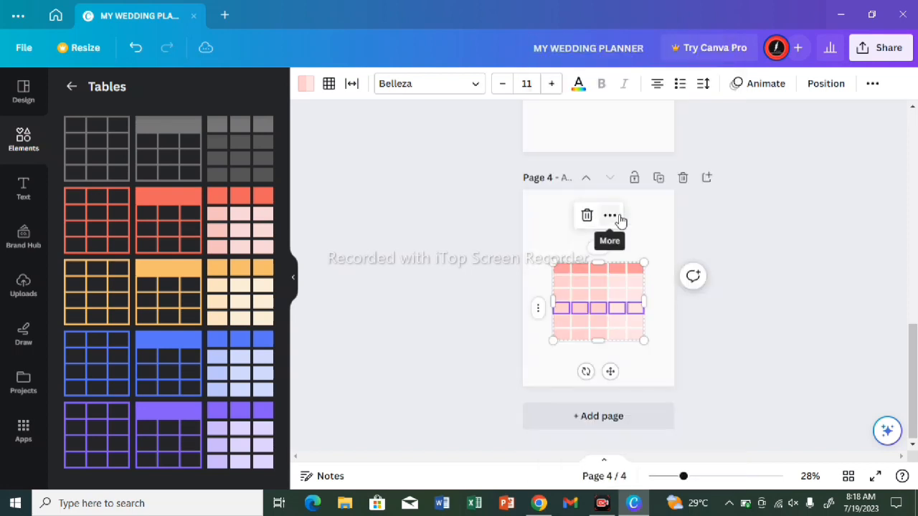
left_click(538, 313)
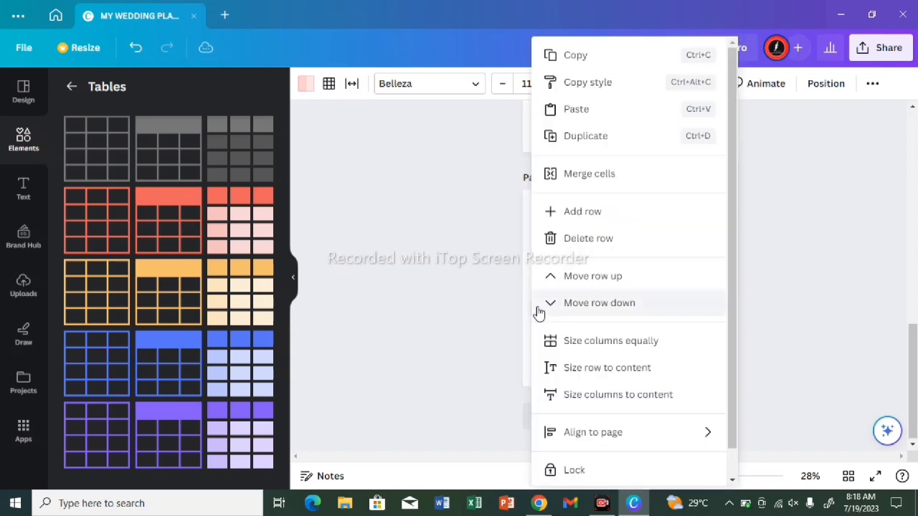
left_click(618, 211)
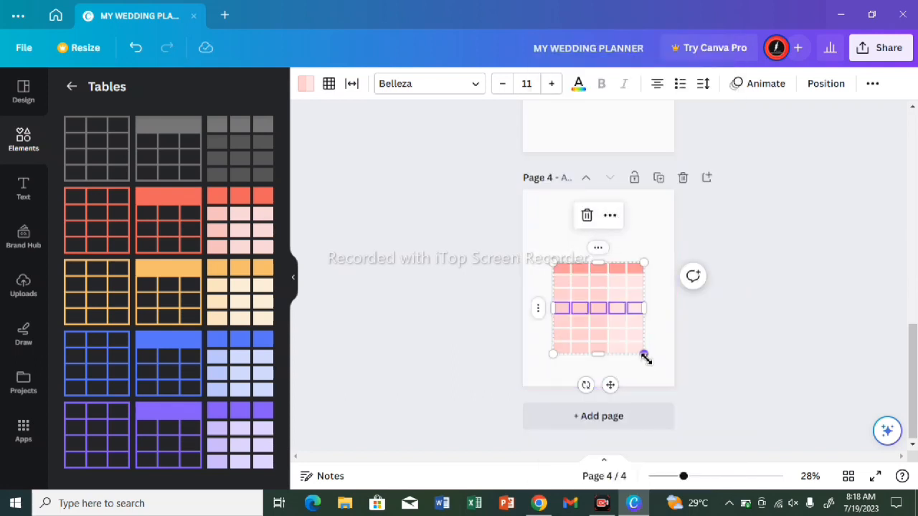
Step: Enlarge the table to fill most of page 4 and position it with space above for a heading
left_click_drag(645, 358, 651, 386)
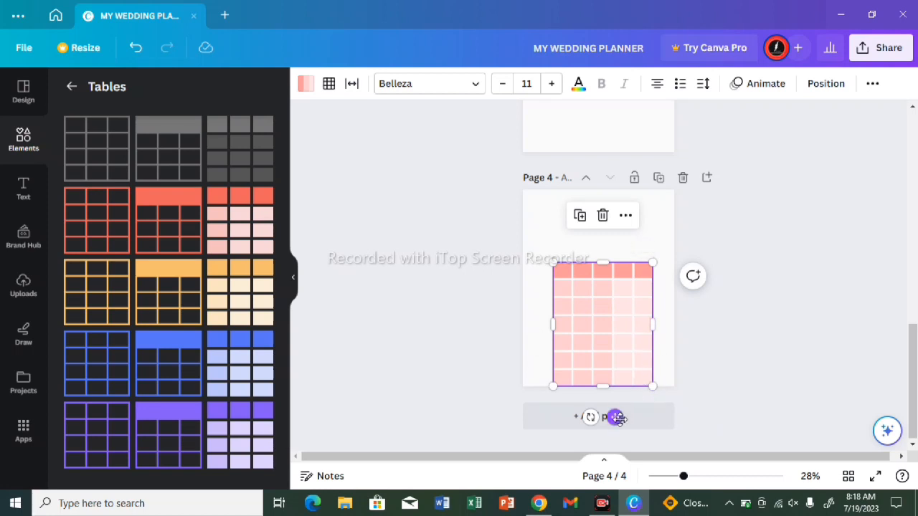
left_click_drag(618, 419, 605, 373)
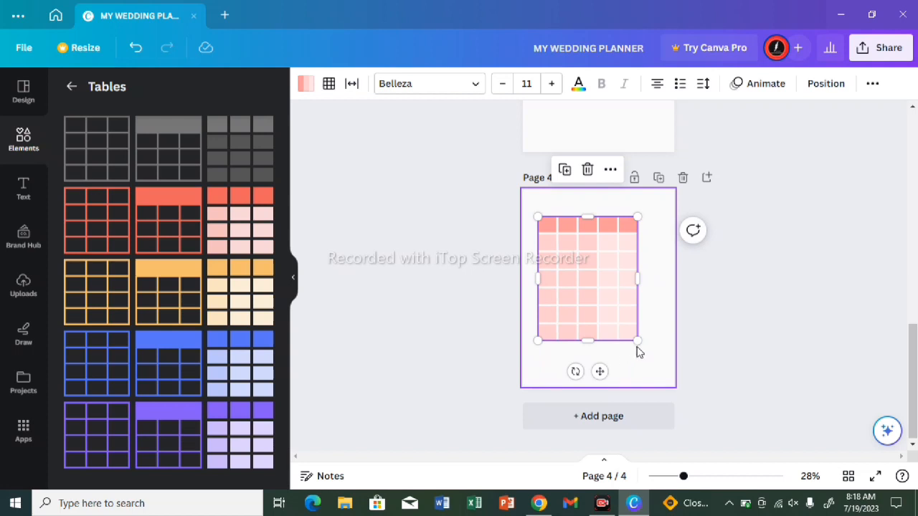
left_click_drag(641, 349, 653, 364)
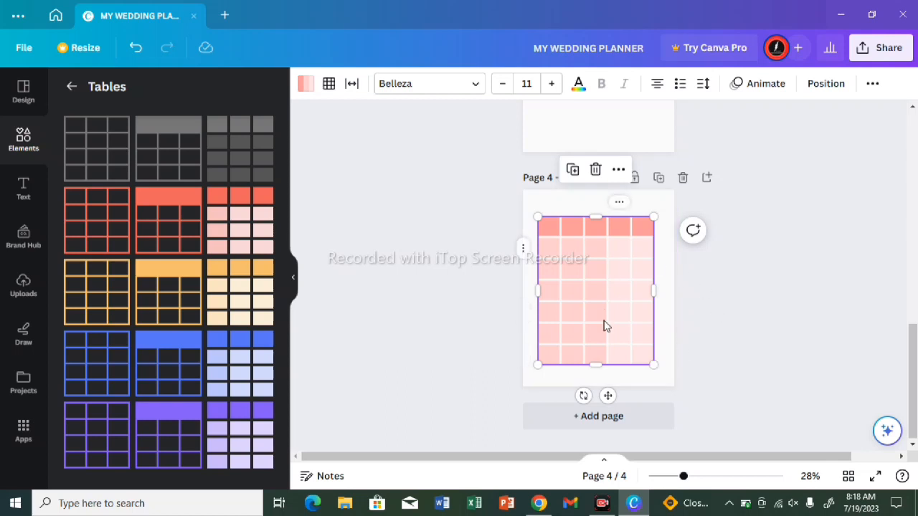
left_click_drag(608, 401, 611, 416)
left_click(696, 326)
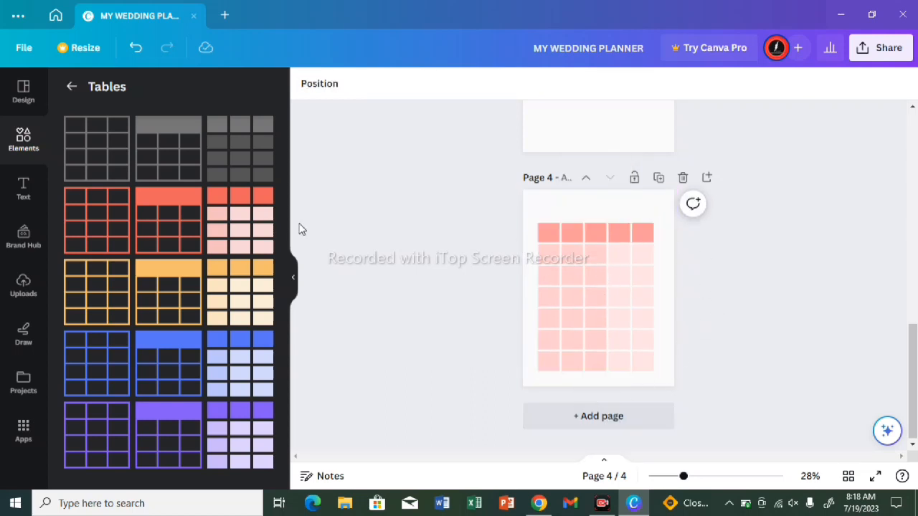
Step: Add a heading to page 4 with the text "WEDDING EXPENSE TRACKER"
left_click(23, 198)
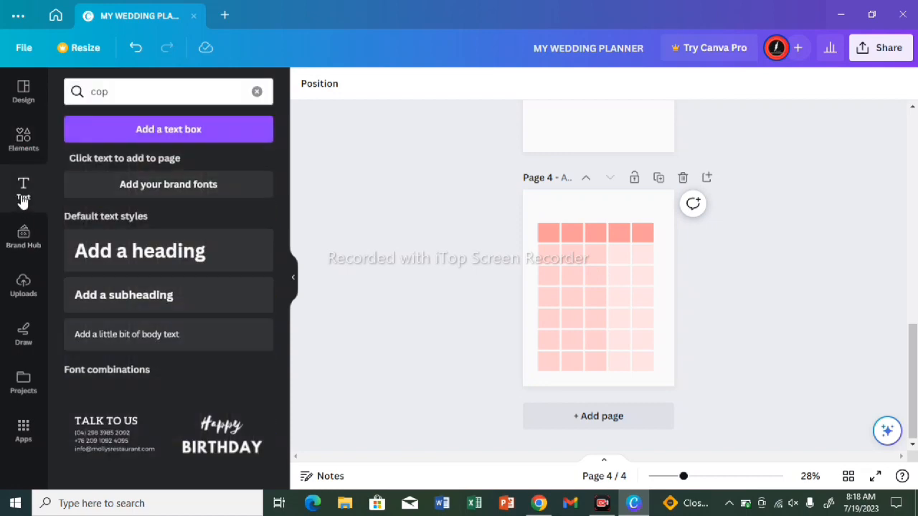
left_click(131, 247)
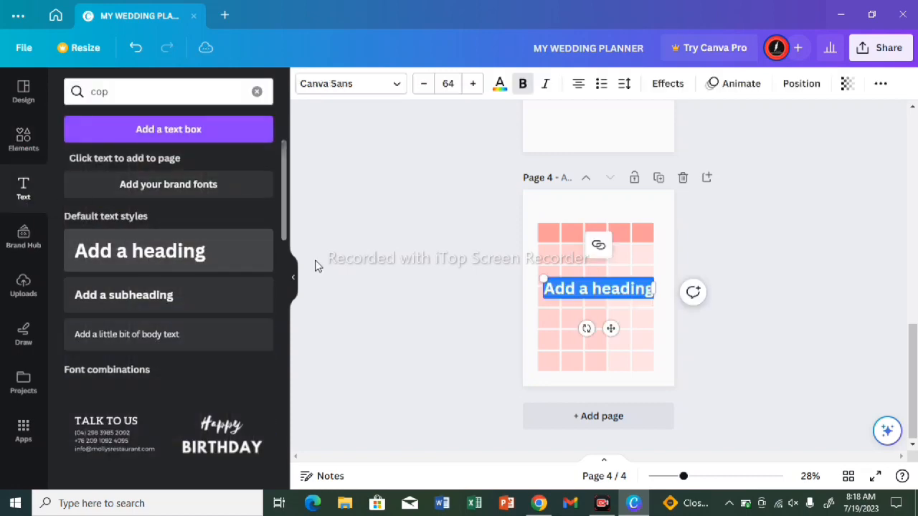
double_click(648, 290)
key("BackSpace")
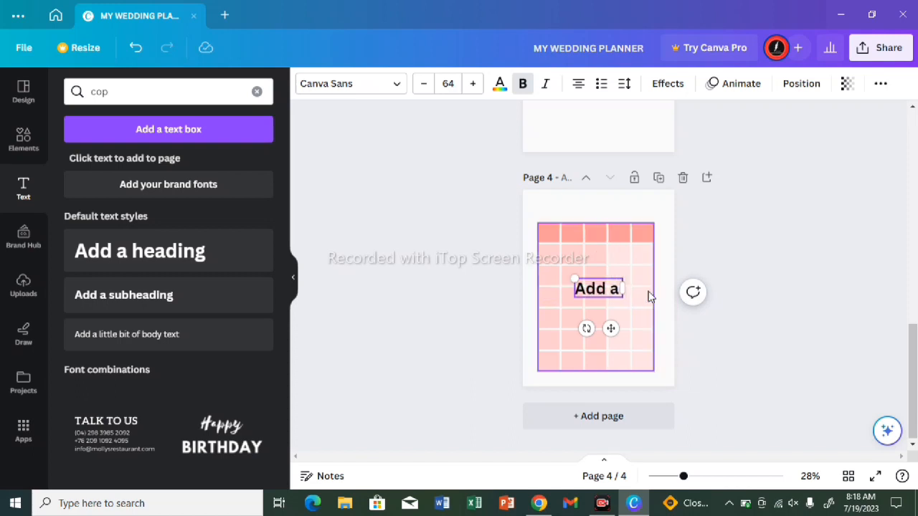
key("BackSpace")
key("BackSpace")
key("BackSpace")
key("BackSpace")
key("BackSpace")
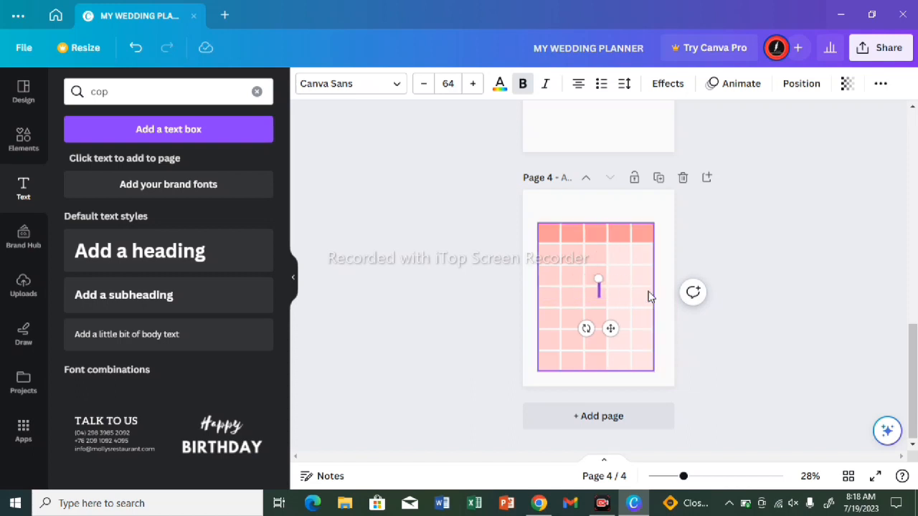
type("WEDDING")
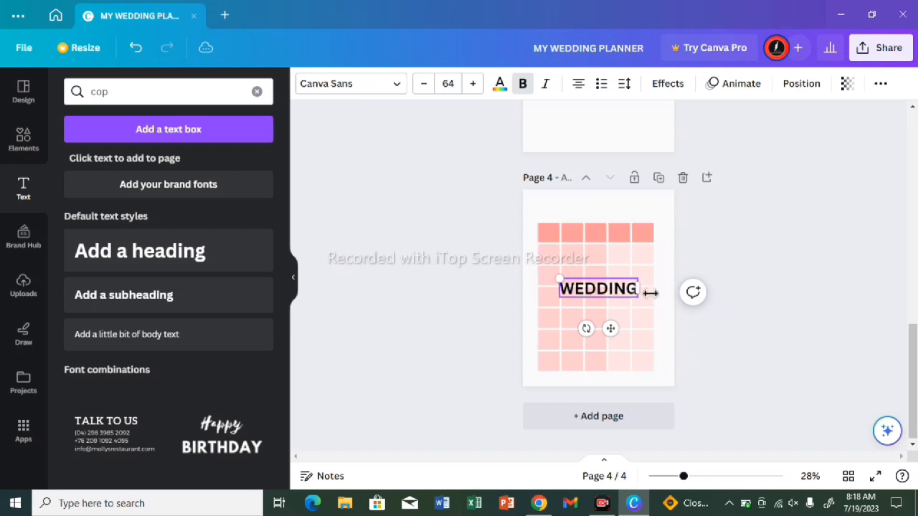
type(" EX")
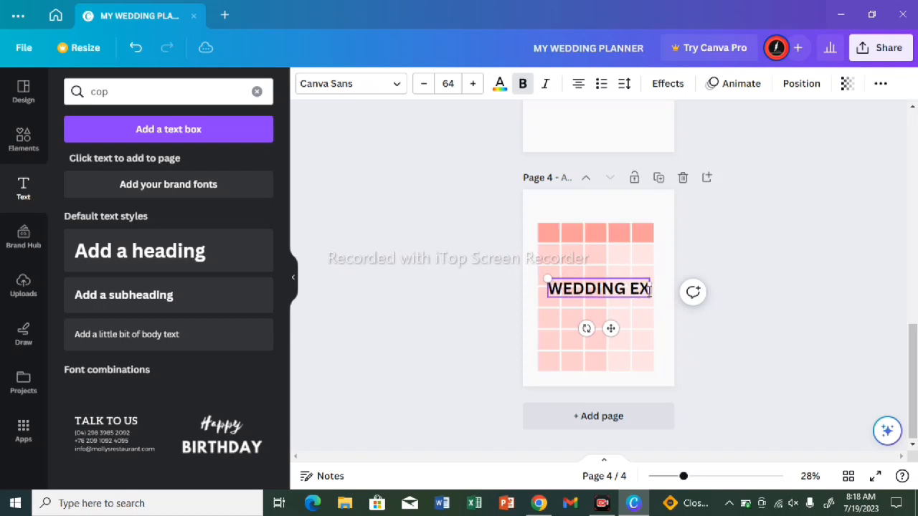
type("PENSE T")
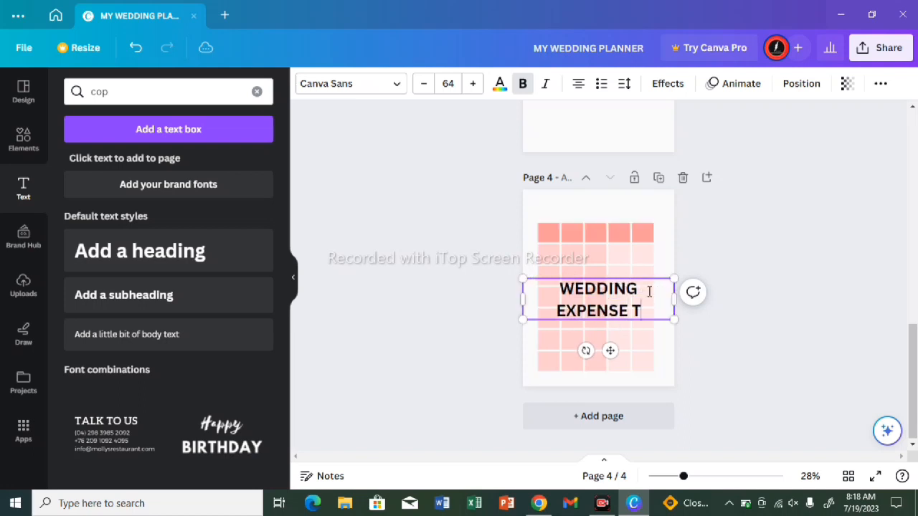
type("RACKER")
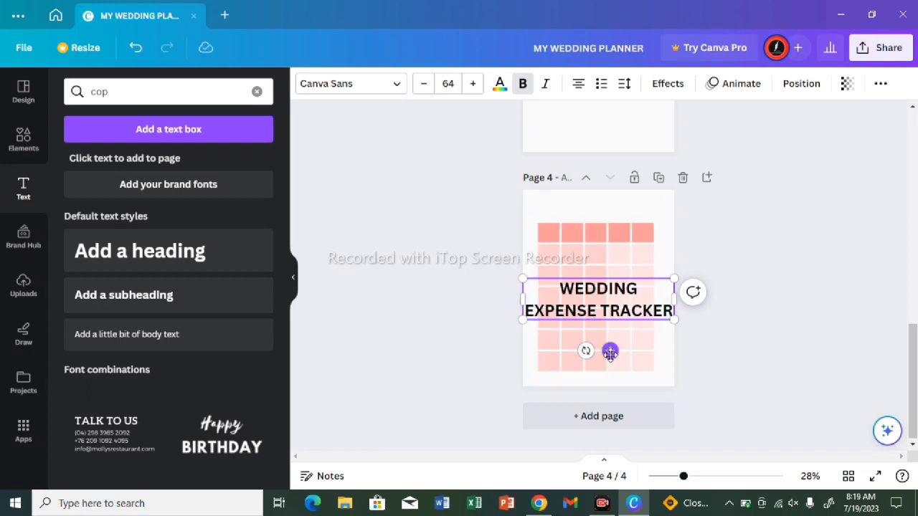
Step: Move the heading to the top of page 4 above the table and reduce its font size to 37
left_click_drag(609, 352, 610, 254)
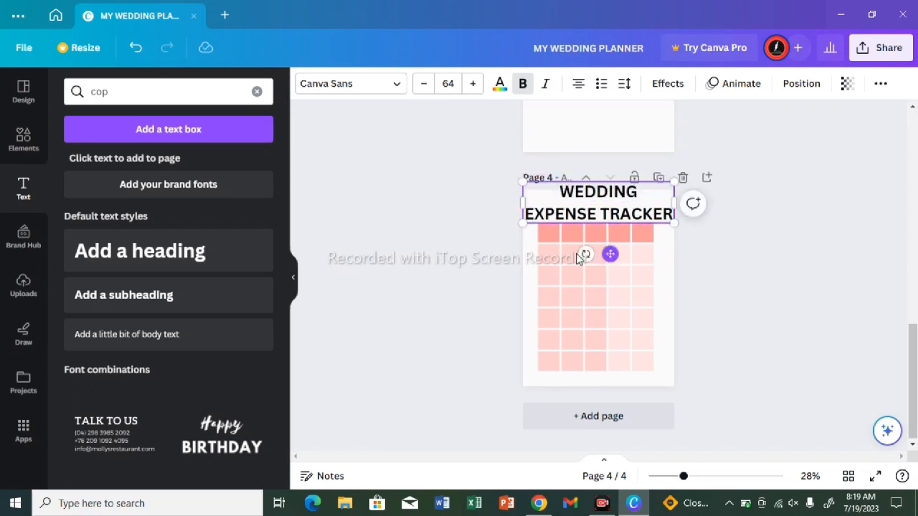
left_click(419, 84)
left_click(419, 84)
left_click(419, 84)
left_click(419, 84)
left_click(419, 84)
left_click(418, 84)
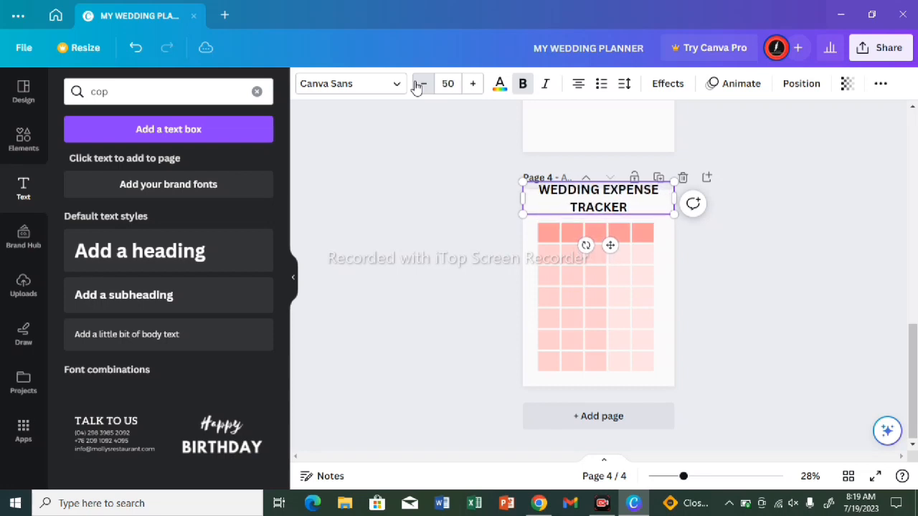
left_click(419, 84)
left_click(419, 83)
left_click(419, 84)
left_click(419, 83)
left_click(418, 84)
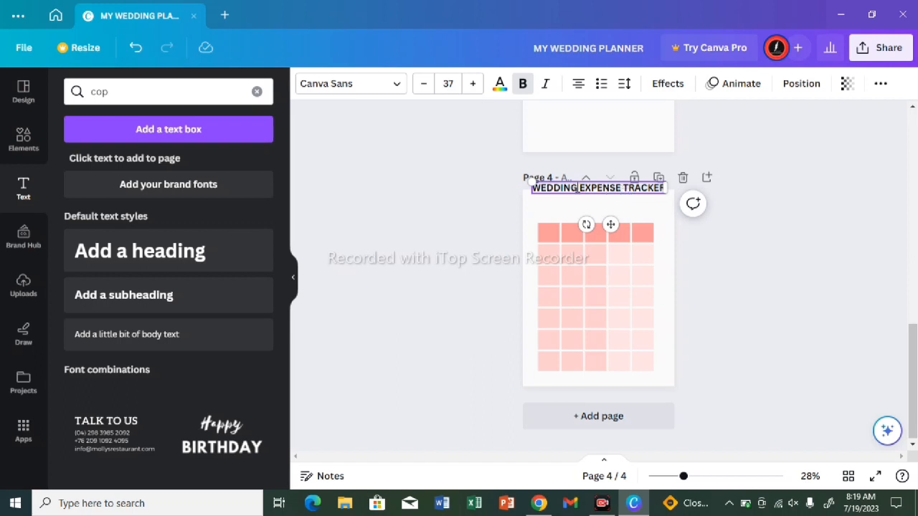
Step: Break the heading into two lines after "WEDDING" and lower it to sit just above the table
key("Return")
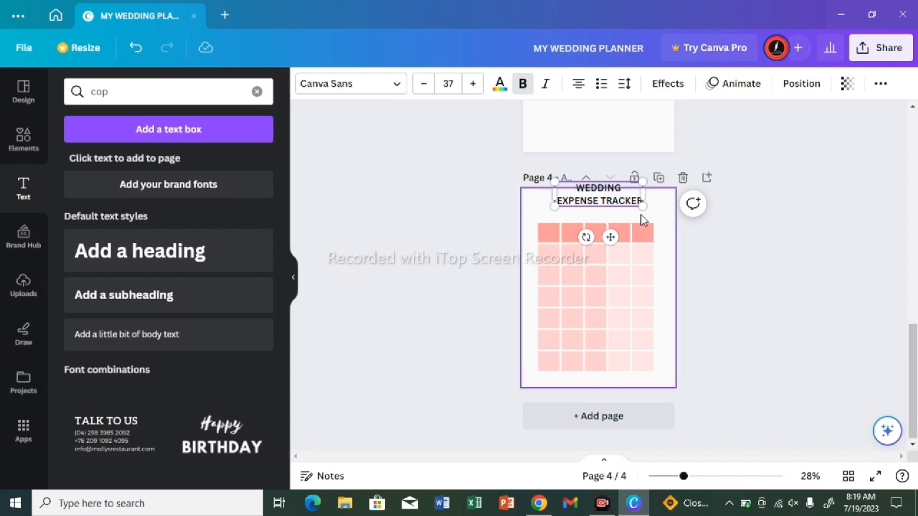
left_click_drag(609, 239, 610, 254)
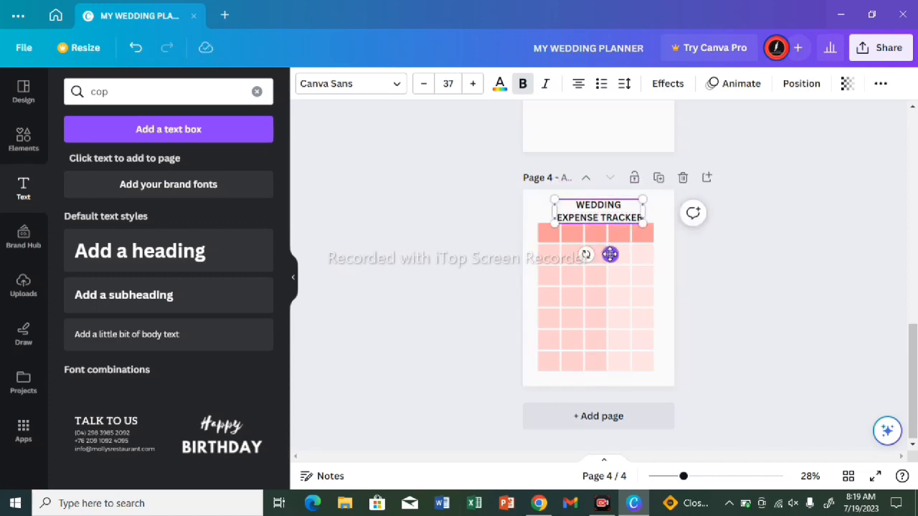
left_click(727, 220)
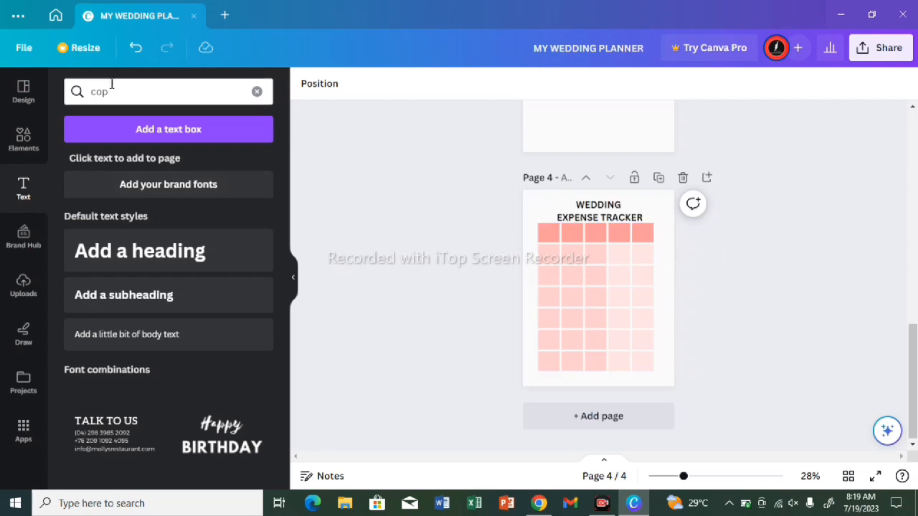
Step: Search the element graphics for "flowers"
left_click(32, 142)
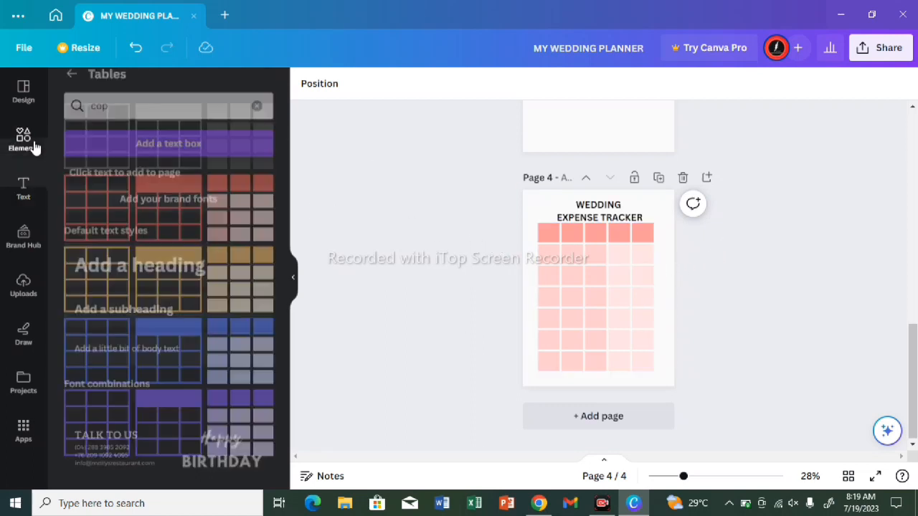
left_click(120, 97)
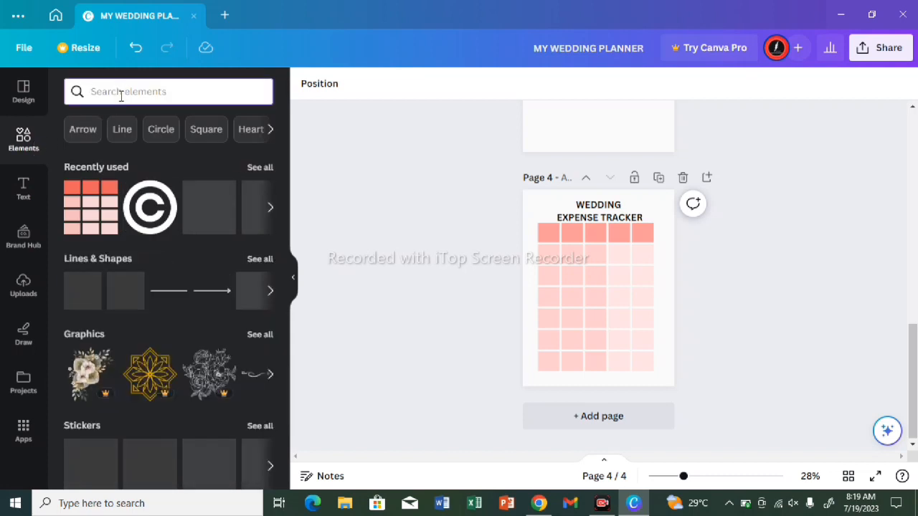
type("F")
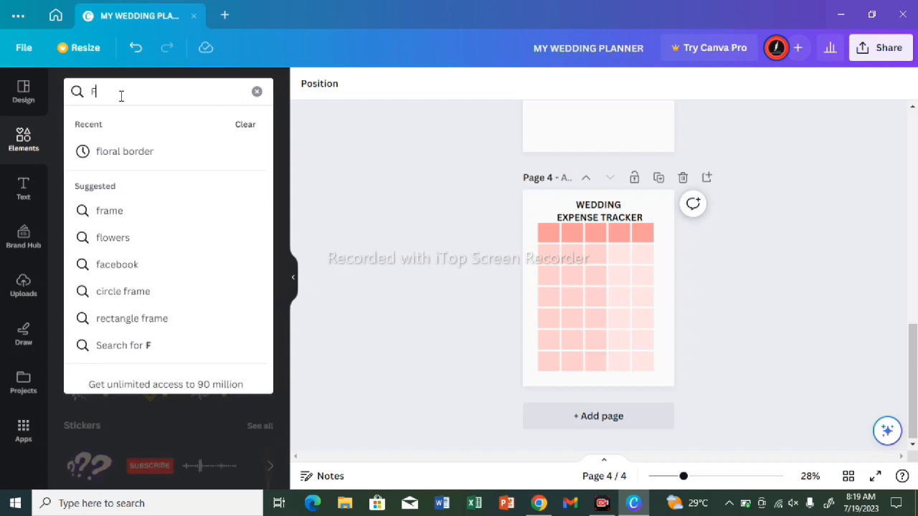
left_click(76, 149)
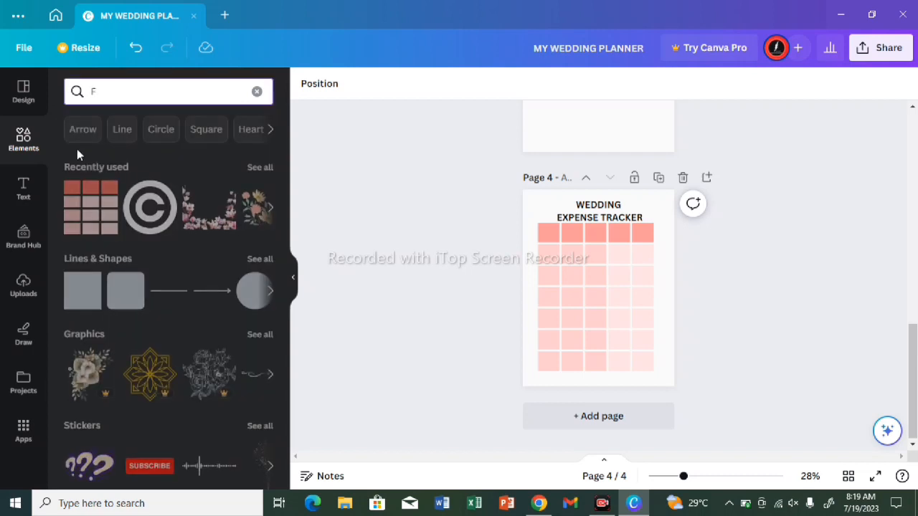
left_click(137, 91)
type("LO")
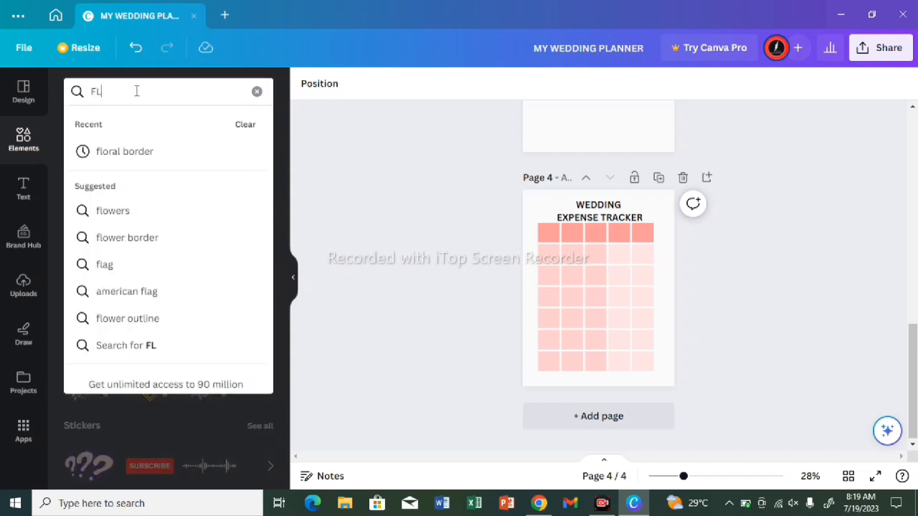
left_click(115, 212)
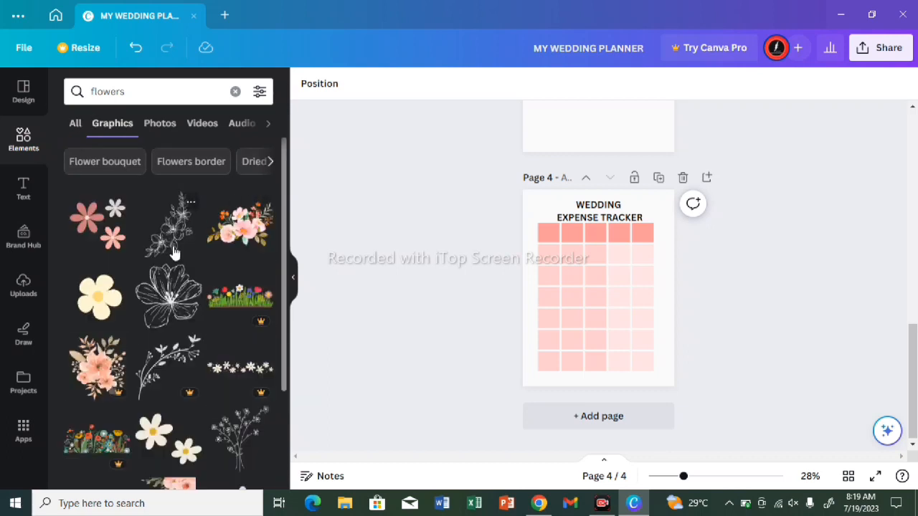
Step: Add the line-art flower branch graphic to page 4, shrink it, and rotate it into the upper-left corner beside the heading
left_click(178, 220)
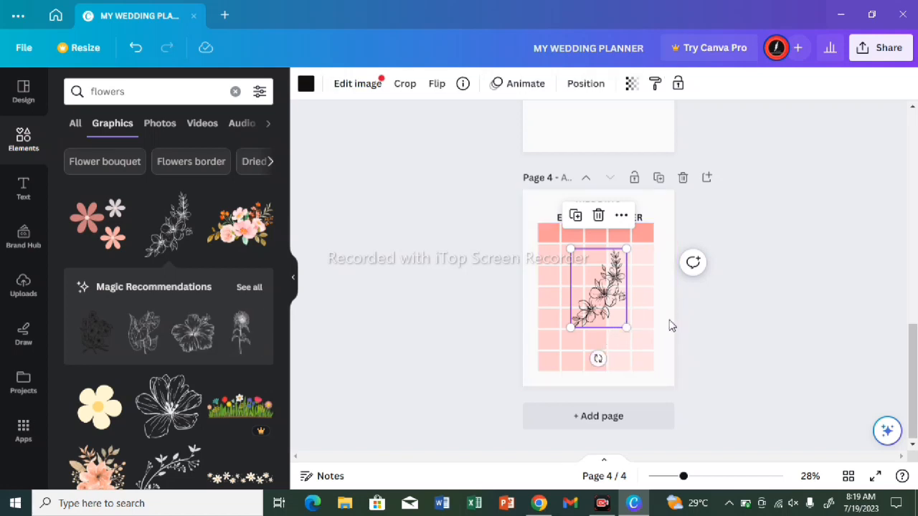
left_click_drag(629, 328, 655, 272)
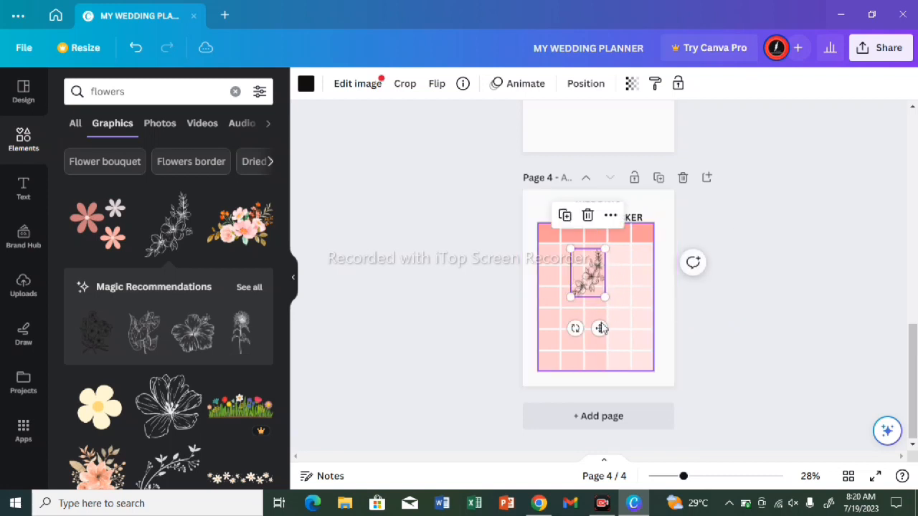
left_click_drag(577, 334, 604, 198)
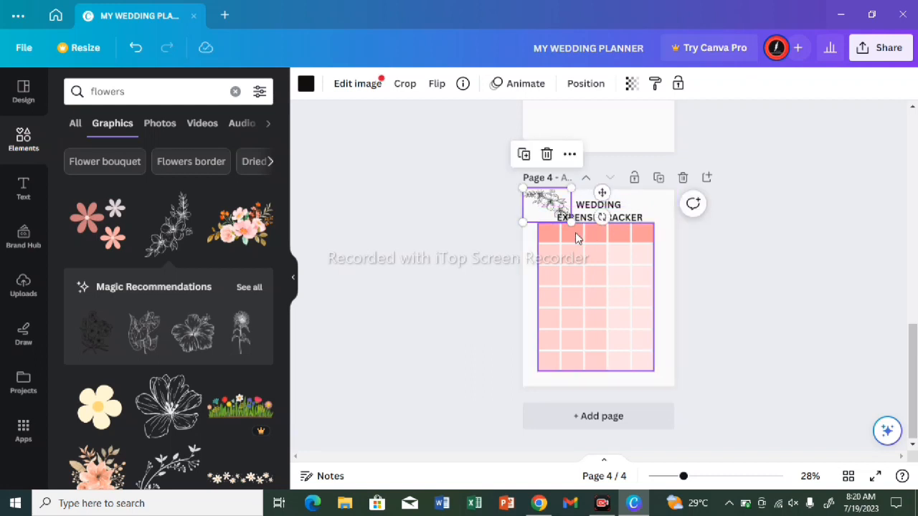
Step: Duplicate the corner flower branch and move the copy to the opposite upper corner of page 4
left_click(525, 154)
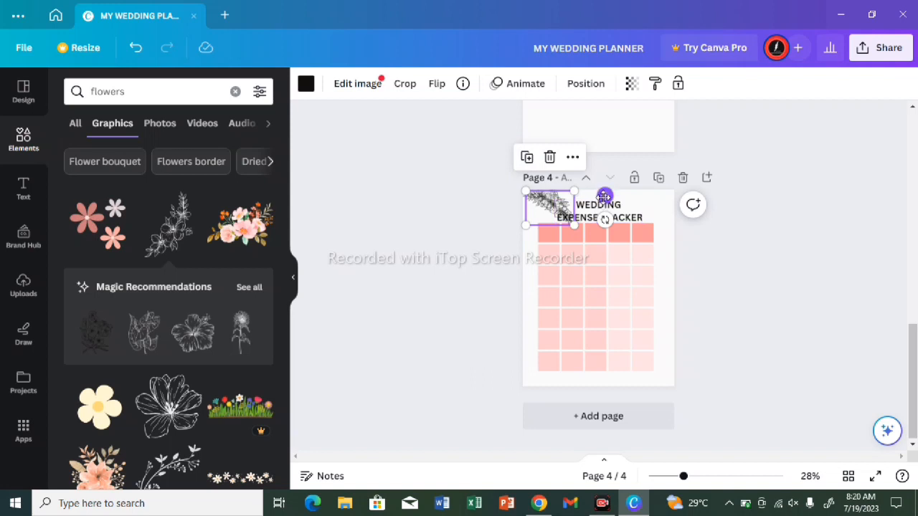
left_click_drag(604, 196, 654, 199)
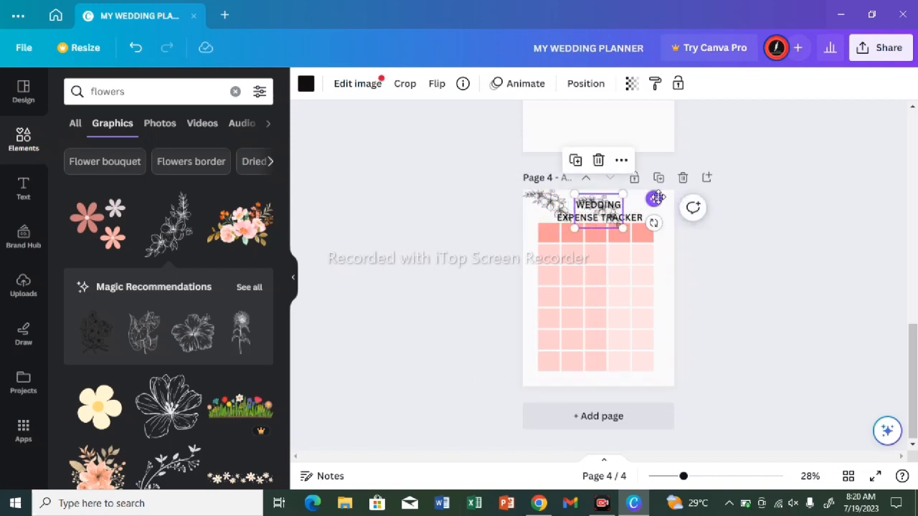
left_click_drag(656, 198, 710, 195)
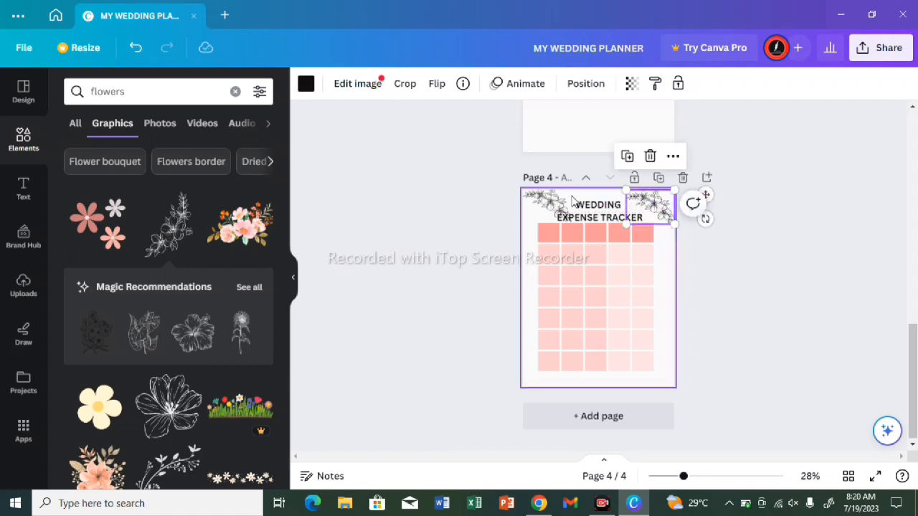
Step: Flip the copied flower branch vertically so it mirrors the one on the other side of the heading
left_click(437, 88)
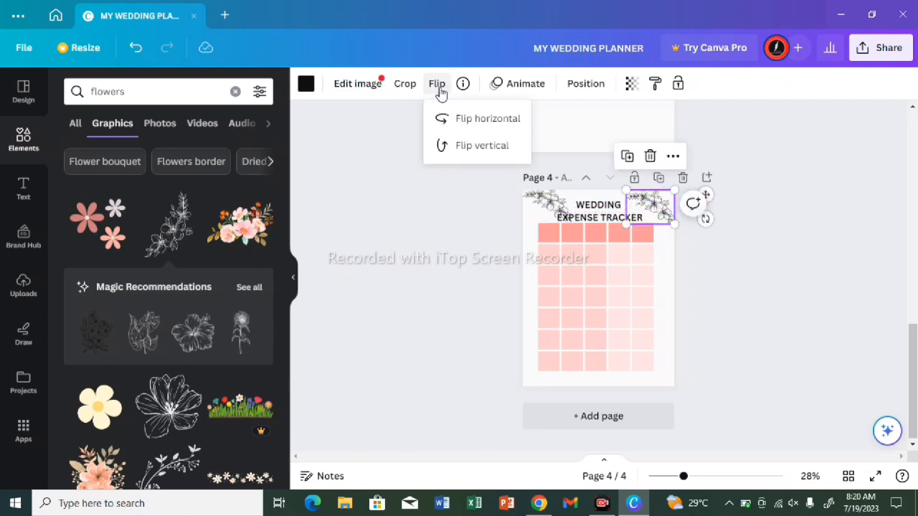
left_click(465, 122)
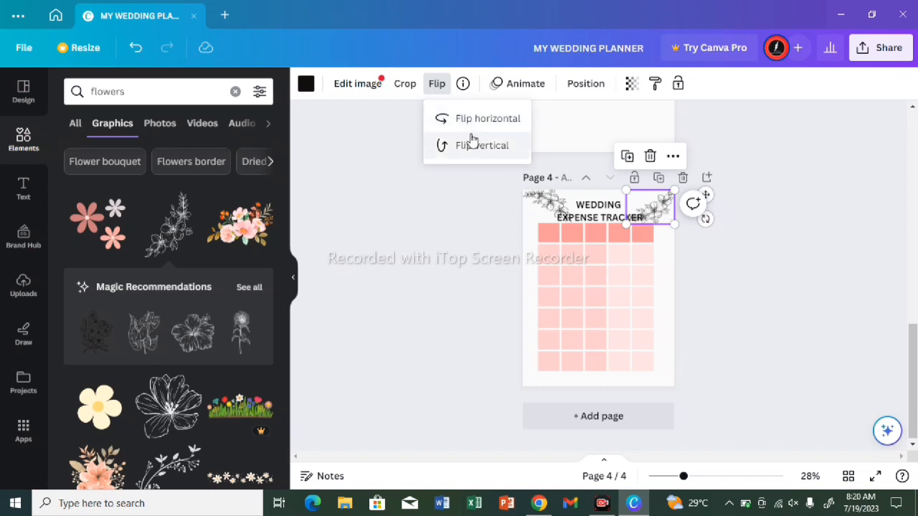
left_click(469, 121)
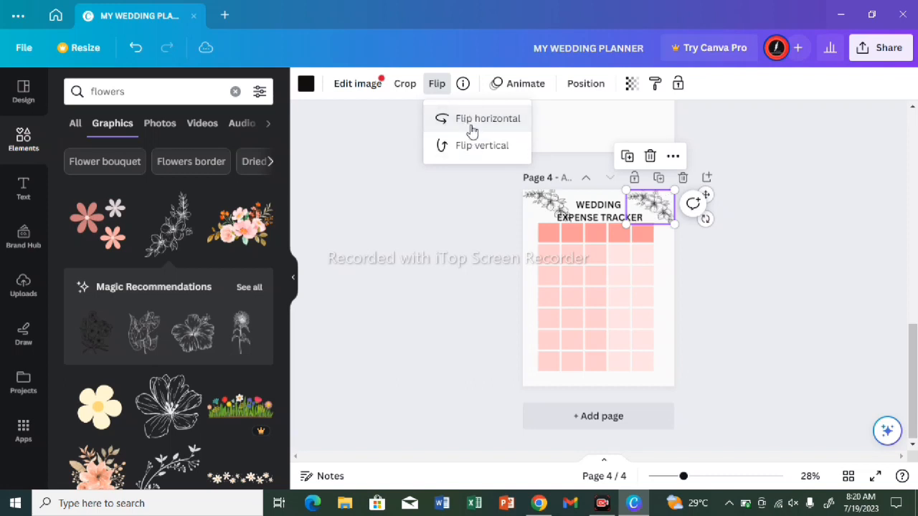
left_click(473, 147)
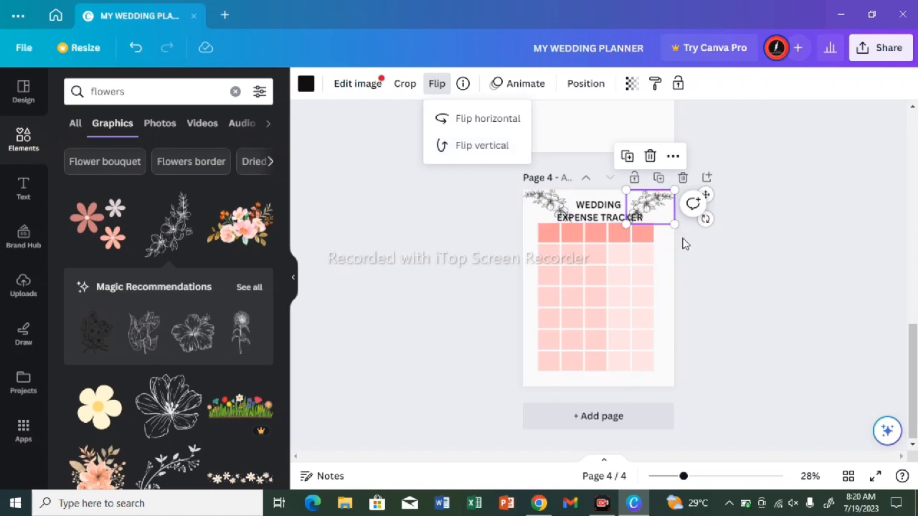
key("Escape")
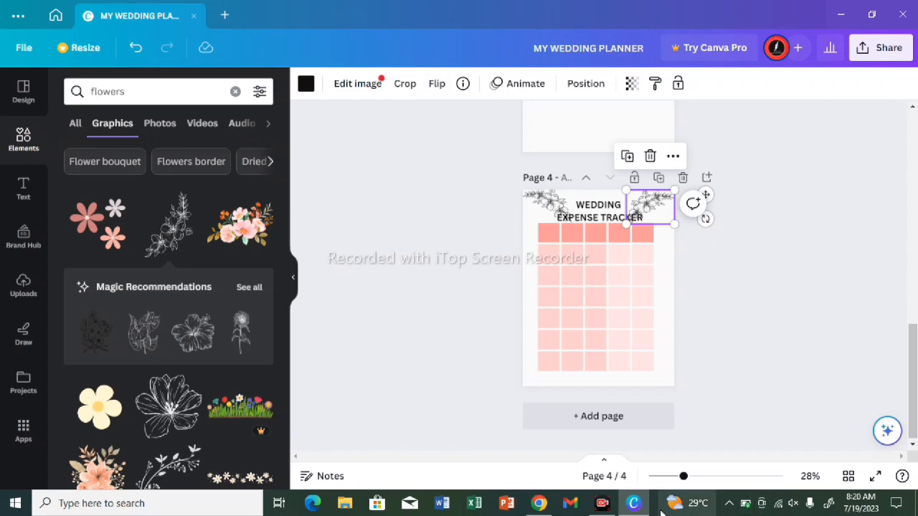
left_click(602, 504)
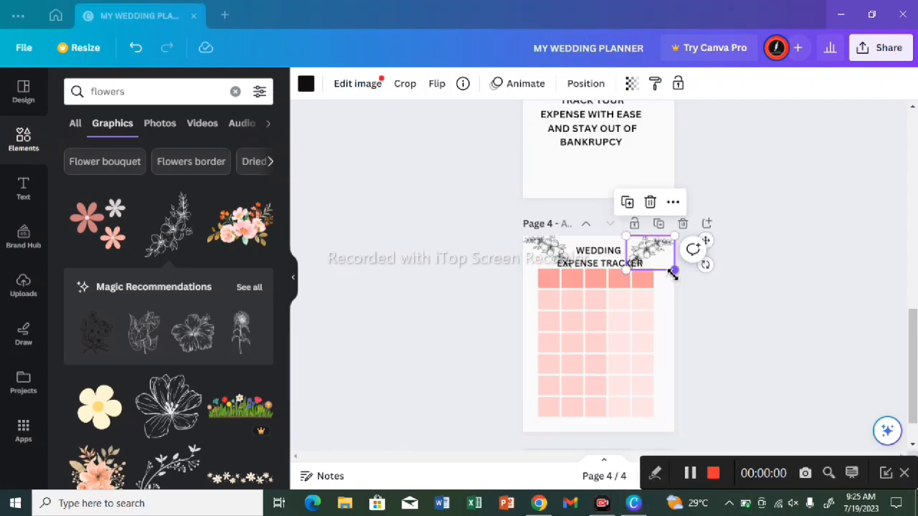
mouse_move(673, 273)
left_mouse_down()
mouse_move(687, 275)
mouse_move(675, 273)
left_mouse_up()
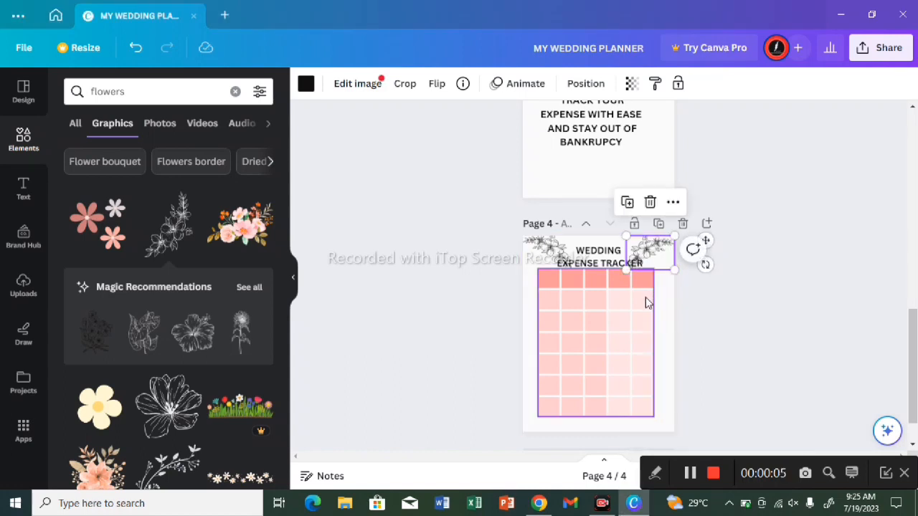
left_click(720, 279)
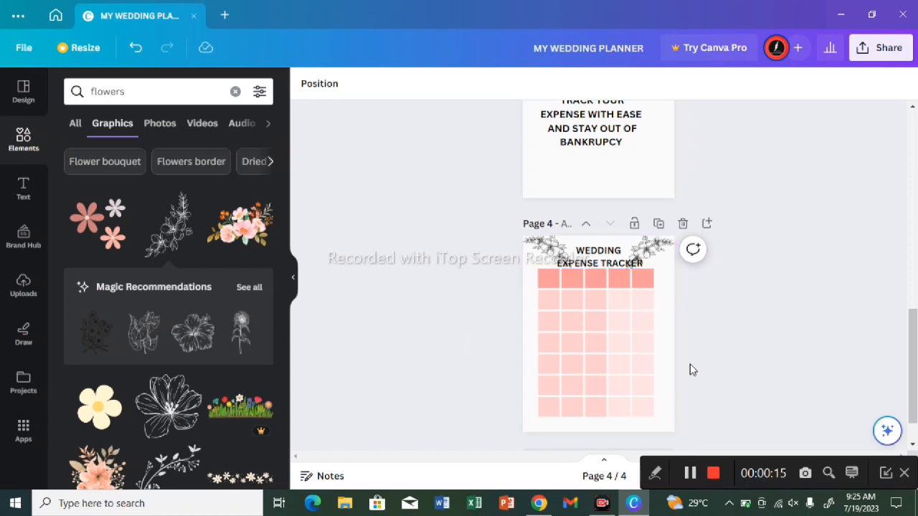
Step: Duplicate page 4 and delete both flower graphics and the heading from the copy, keeping only its table
left_click(658, 224)
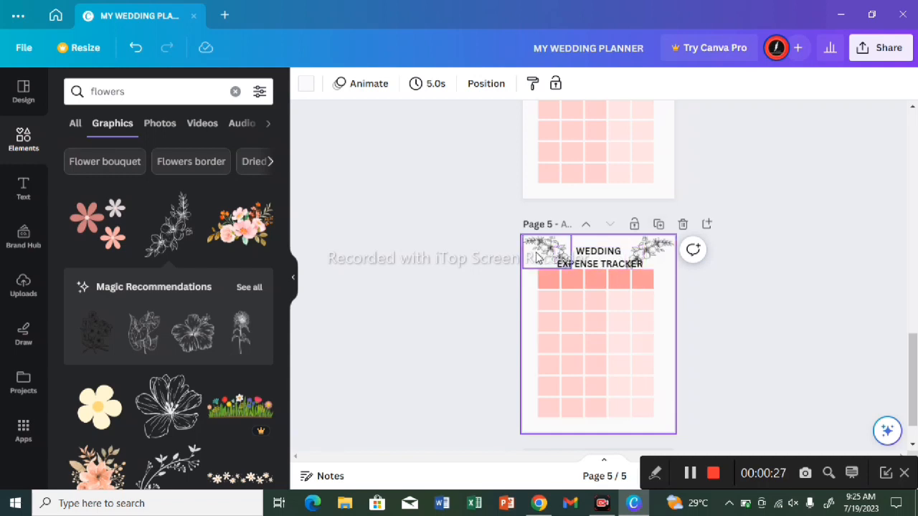
left_click(538, 255)
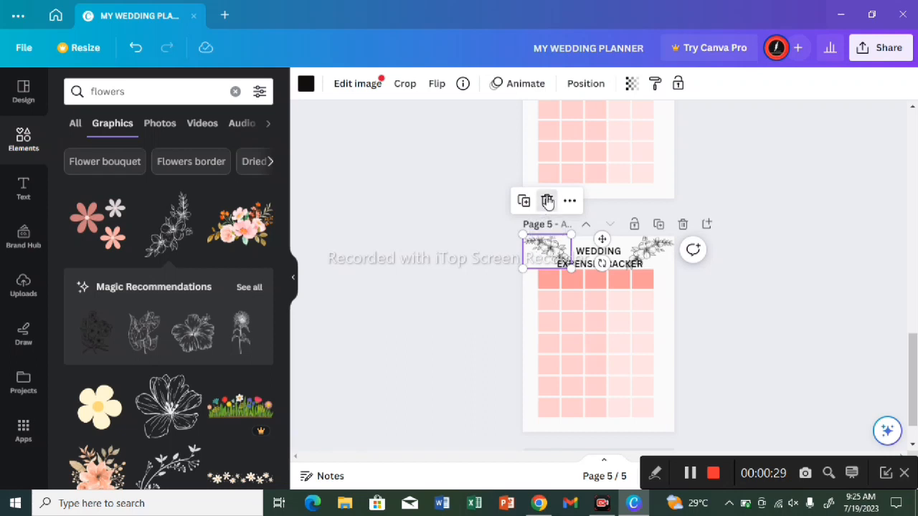
left_click(547, 199)
left_click(632, 254)
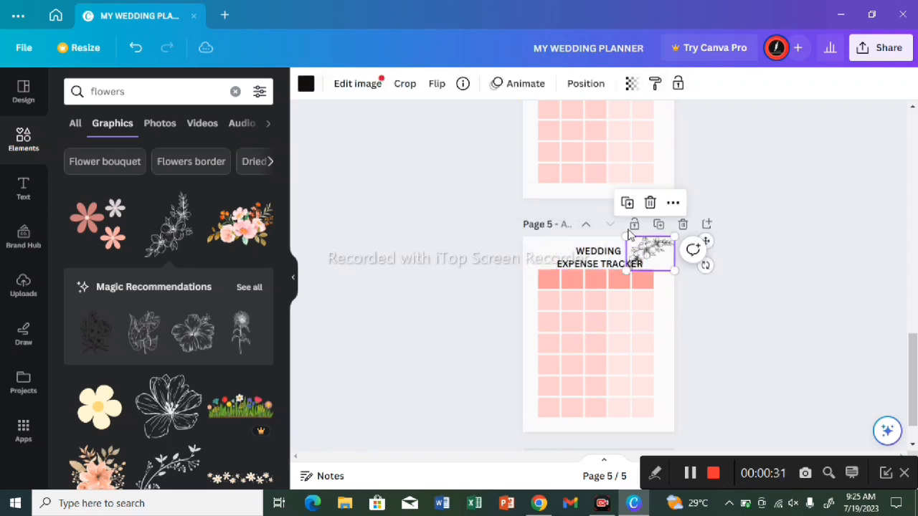
left_click(651, 207)
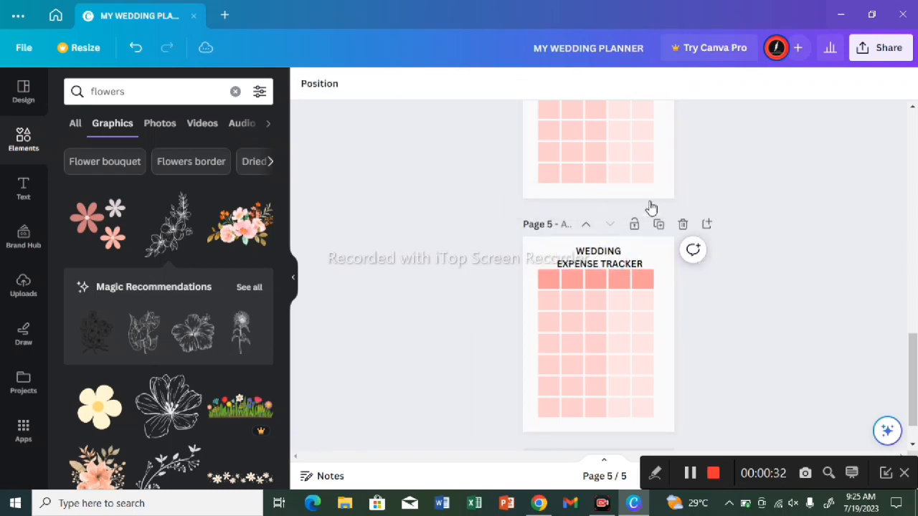
left_click(602, 266)
left_click(599, 214)
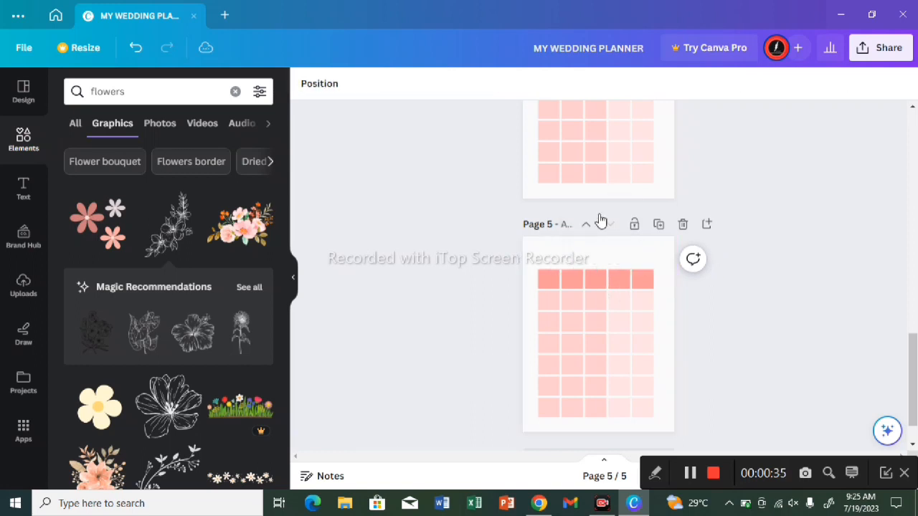
Step: Enlarge the table on page 5 upward into the space above it and widen it slightly toward the right margin
left_click(566, 282)
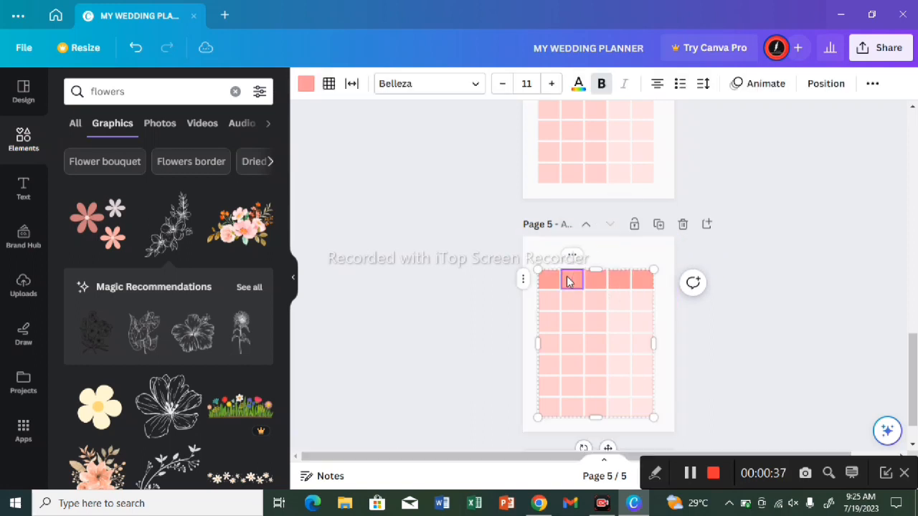
mouse_move(540, 266)
left_mouse_down()
mouse_move(534, 254)
mouse_move(529, 261)
left_mouse_up()
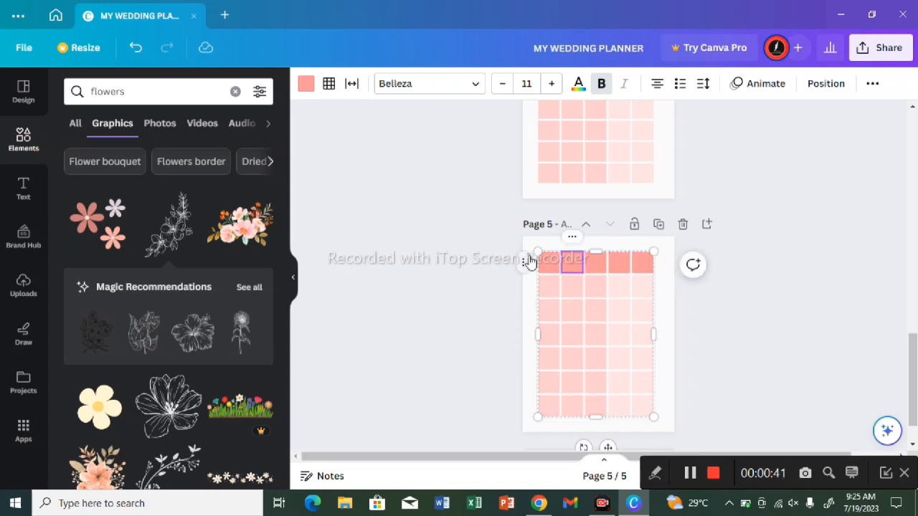
right_click(553, 254)
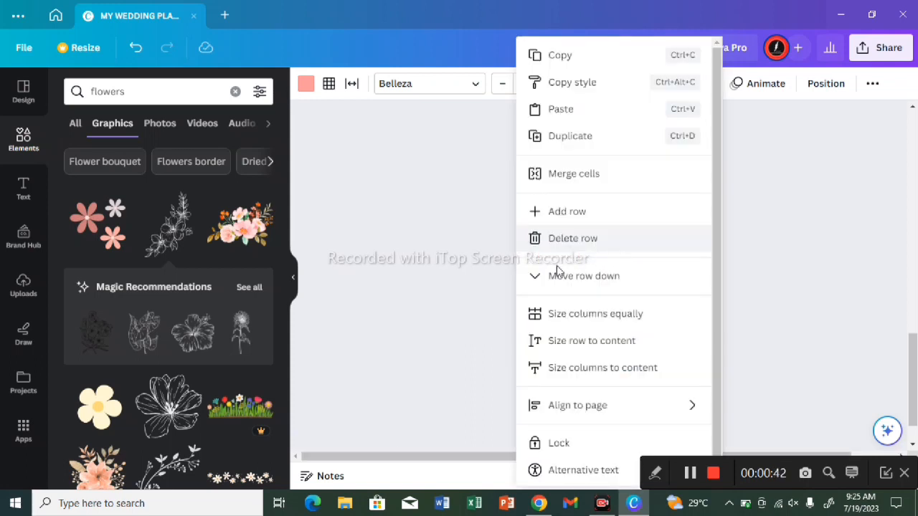
left_click(435, 308)
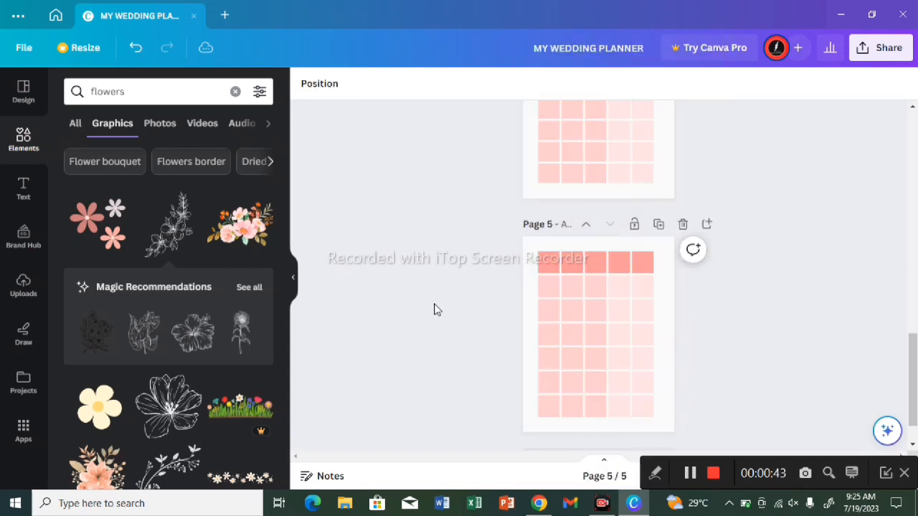
left_click(653, 254)
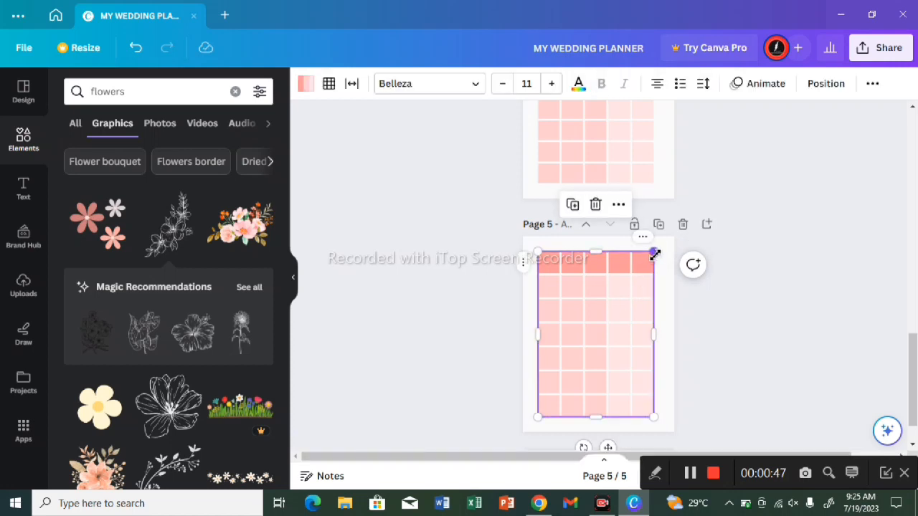
left_click_drag(655, 254, 657, 252)
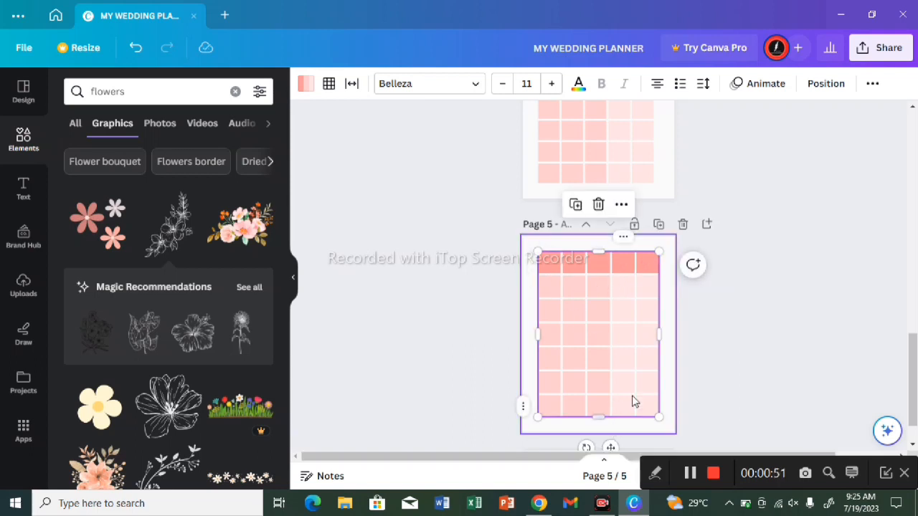
left_click(684, 167)
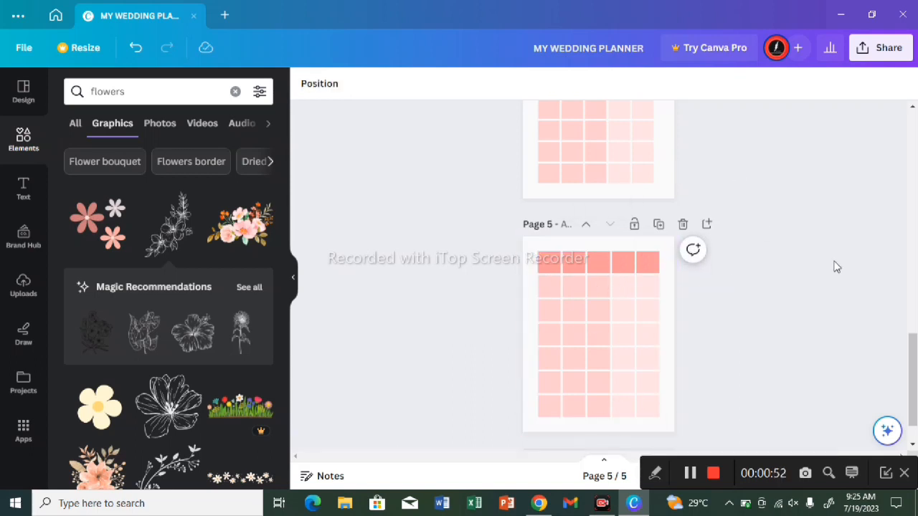
Step: Enter "DATE" in the first header cell of the expense tracker table on page 4
left_click(909, 326)
scroll(910, 324, "up", 1)
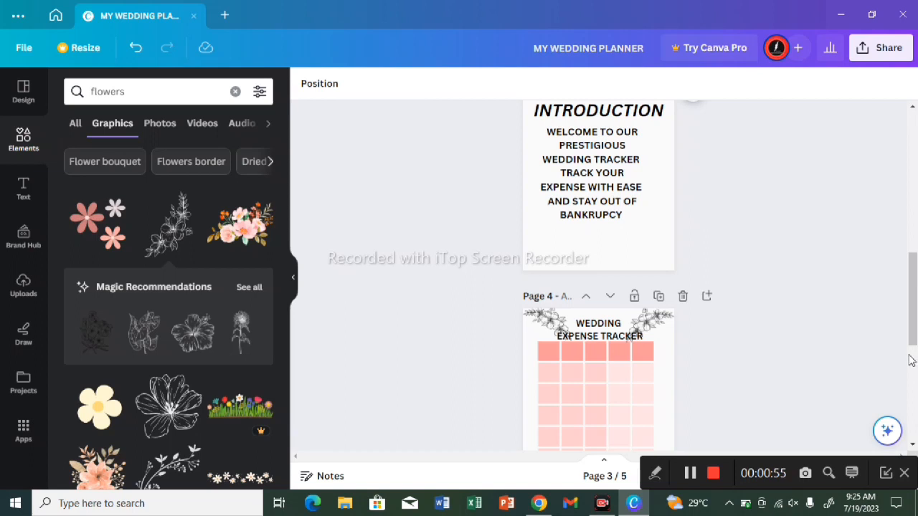
left_click(910, 361)
left_click(915, 320)
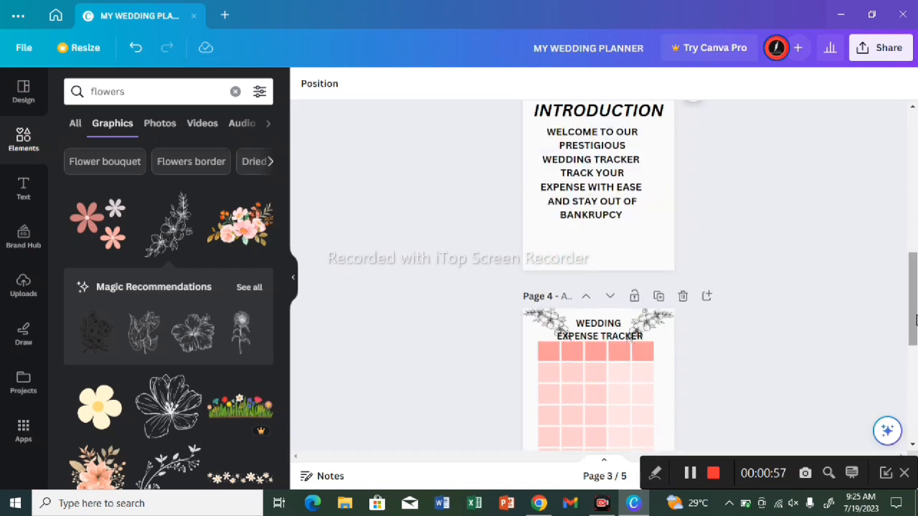
left_click(913, 354)
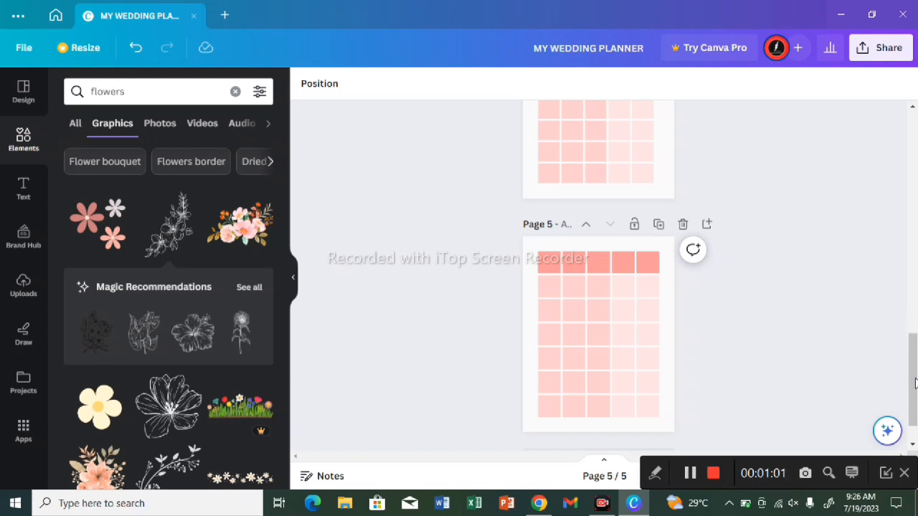
left_click(913, 107)
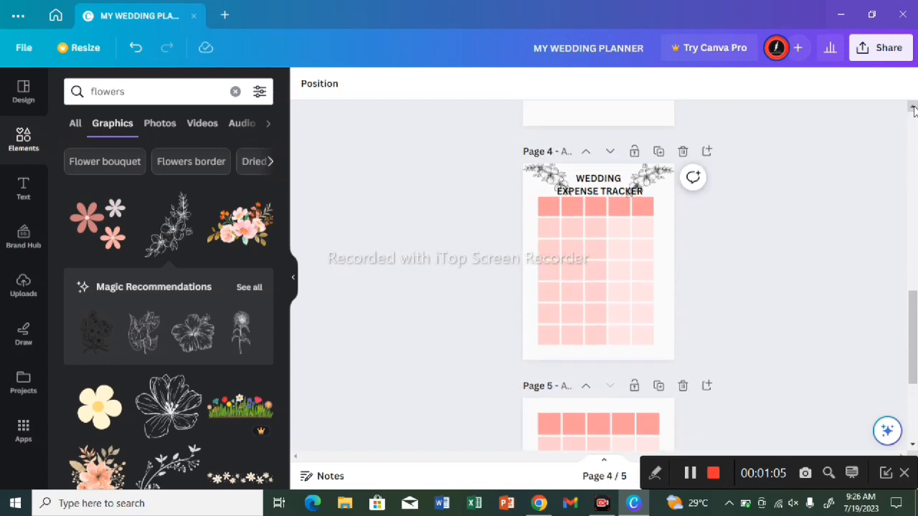
left_click(552, 216)
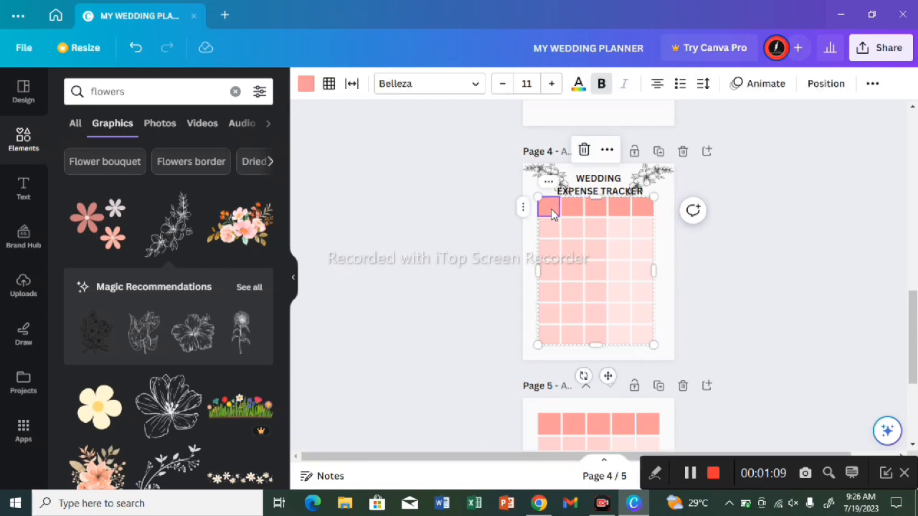
type("DAT")
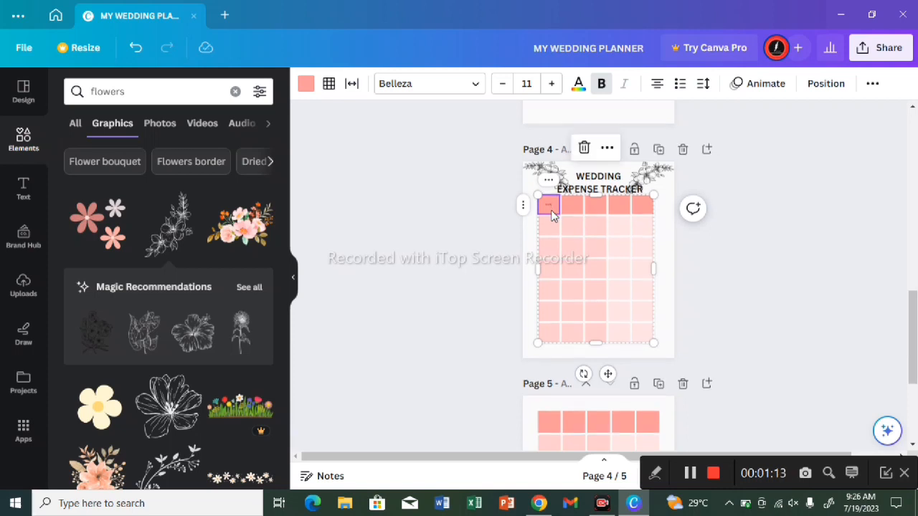
Step: Set the font size of the "DATE" header in the page 4 table to 26
left_click(552, 84)
left_click(552, 85)
left_click(552, 85)
left_click(552, 85)
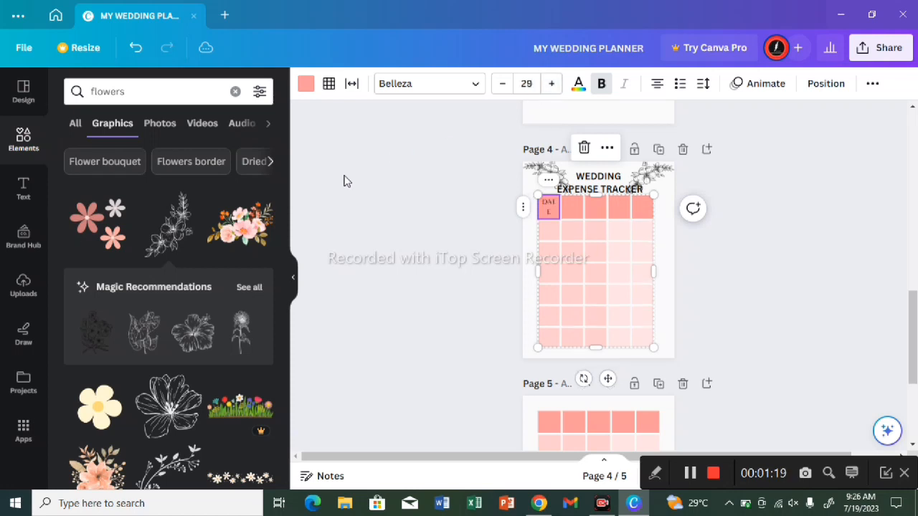
left_click(501, 86)
left_click(501, 86)
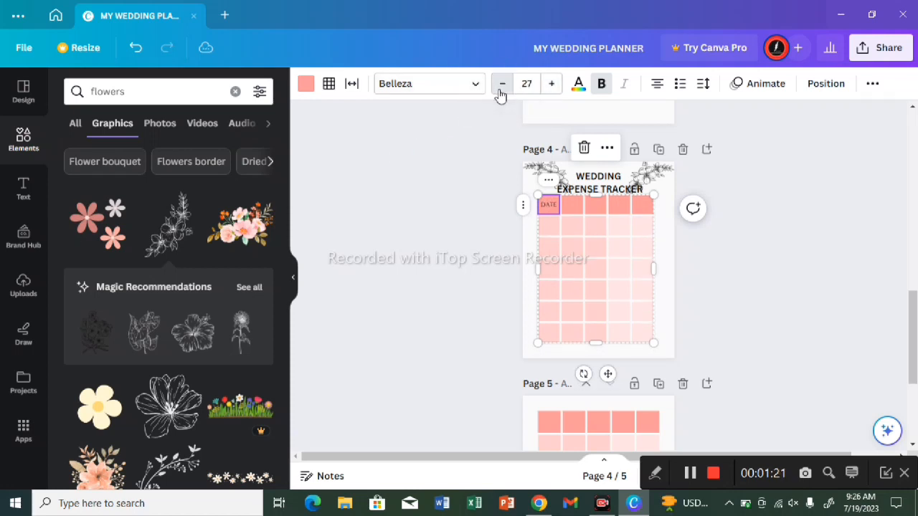
left_click(502, 84)
Step: Change the "DATE" header's font to Anton and replace Belleza with it across the whole design
left_click(426, 89)
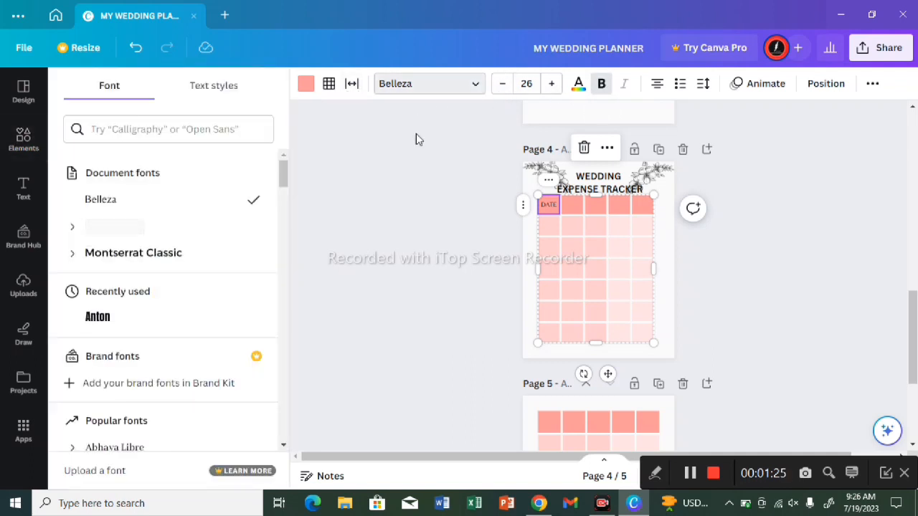
left_click(161, 329)
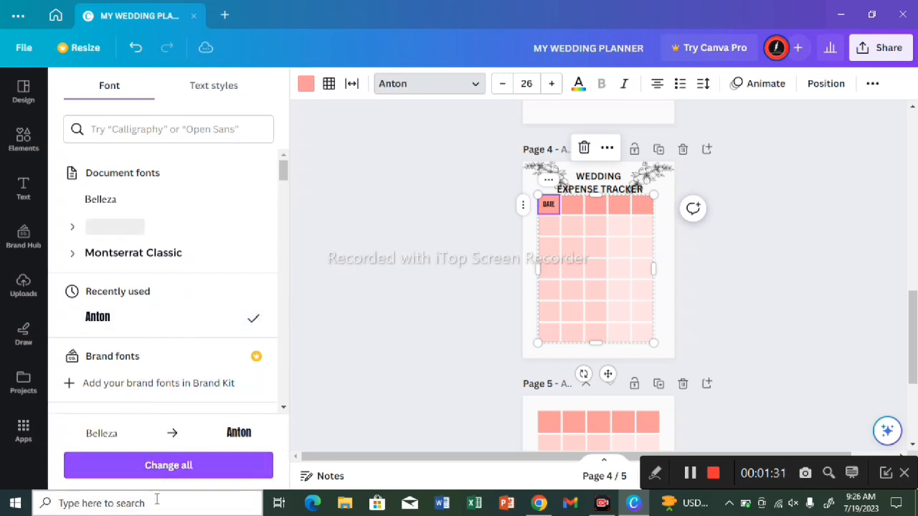
left_click(177, 467)
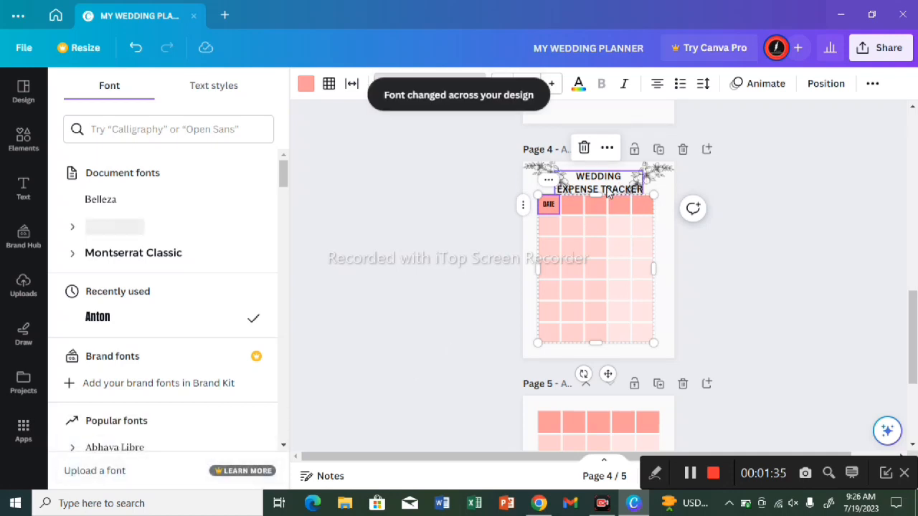
Step: Enter "AMOUNT" in the second header cell of the expense tracker table and set its font size to 21
left_click(573, 206)
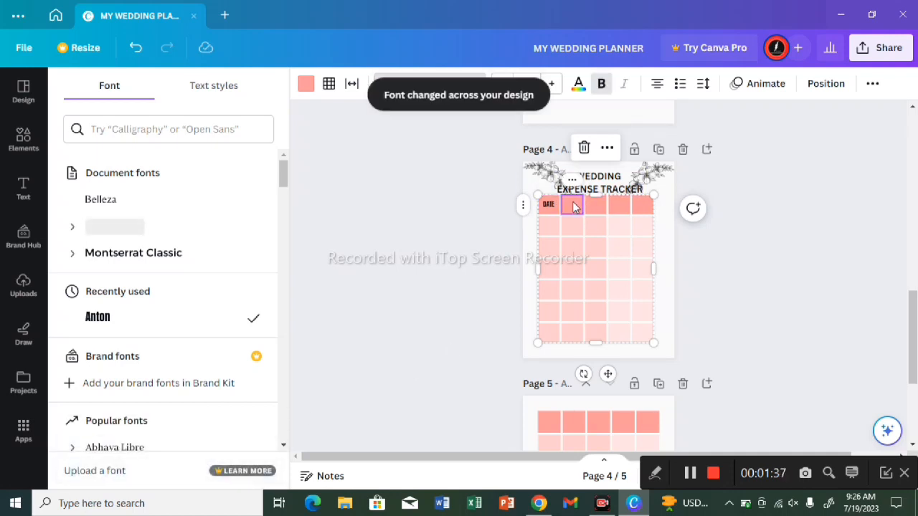
type("-")
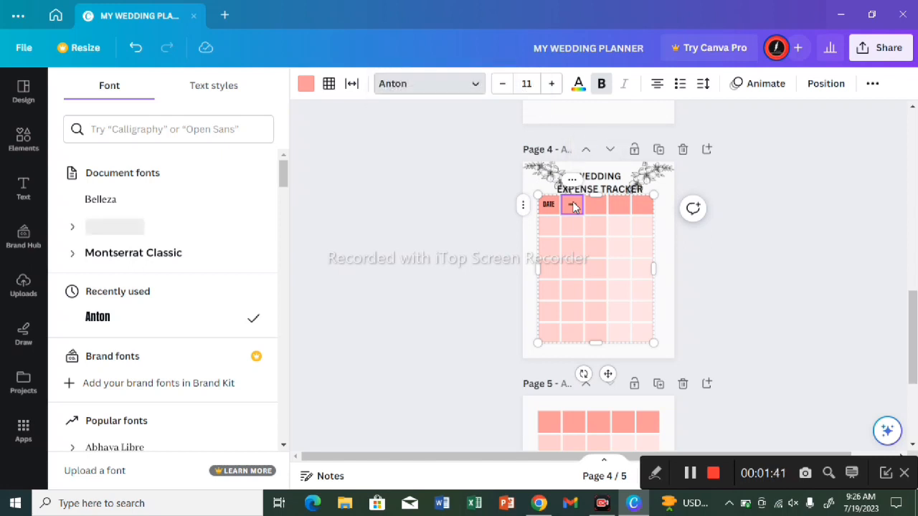
scroll(566, 201, "down", 1)
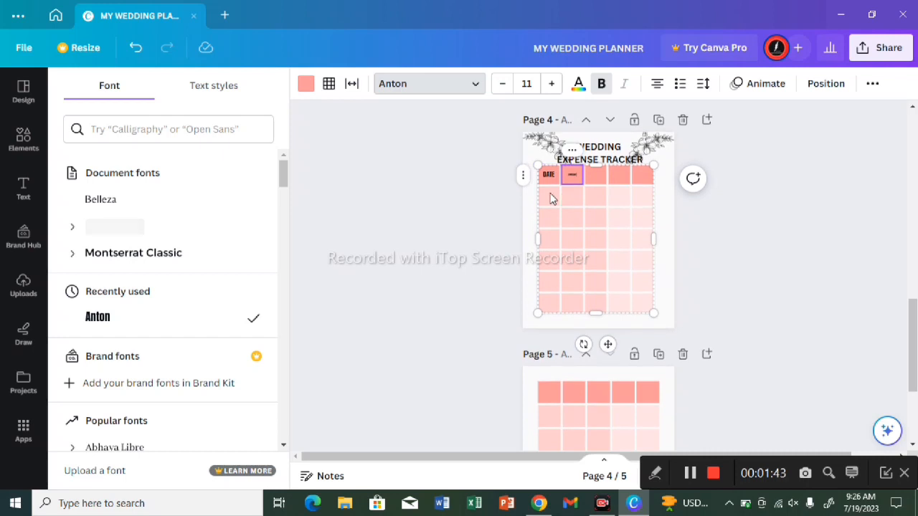
left_click(552, 85)
left_click(553, 85)
left_click(552, 85)
left_click(553, 85)
left_click(553, 85)
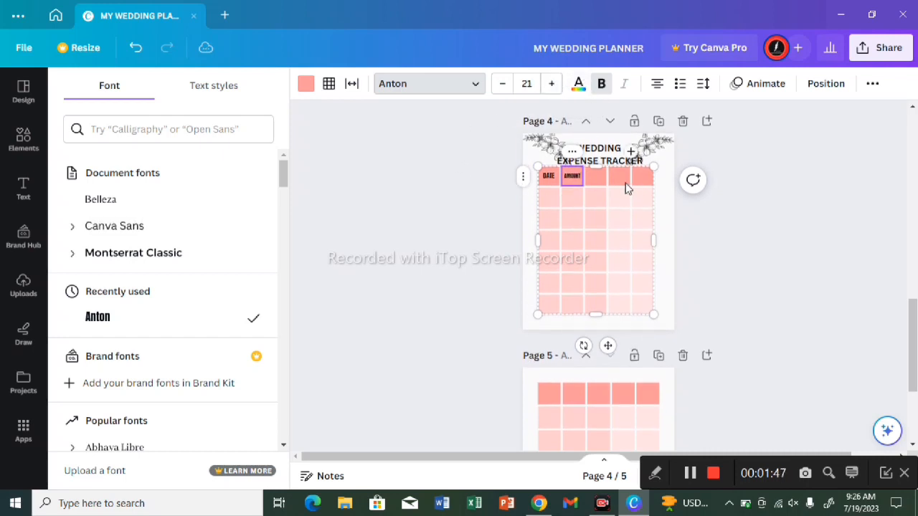
Step: Enter "BUDGET" in the third header cell and set its font size to 20
left_click(599, 180)
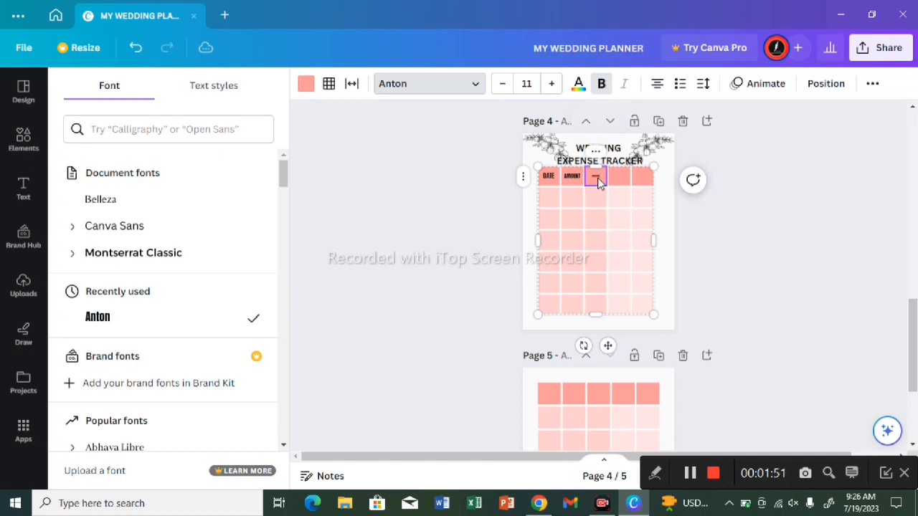
left_click(552, 84)
left_click(552, 85)
left_click(552, 84)
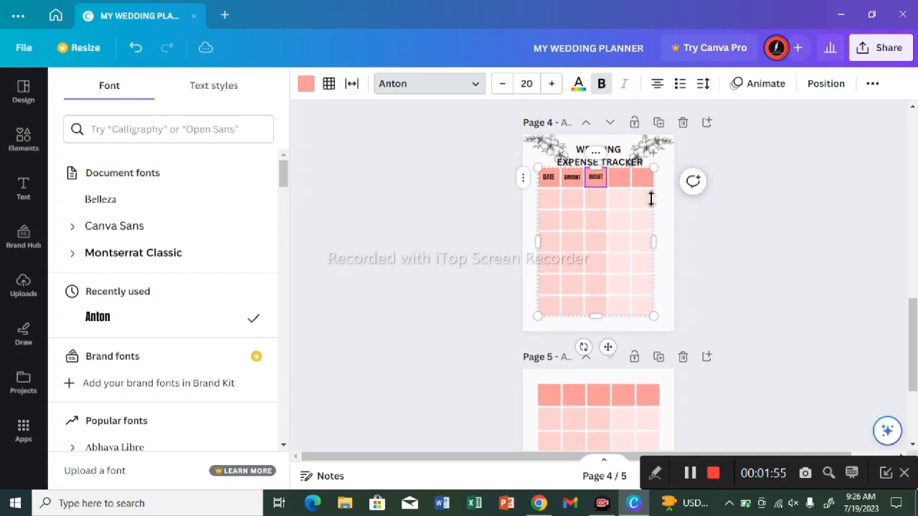
Step: Enter "EXPENSES" in the fourth header cell and enlarge its text while keeping the word on one line
left_click(619, 179)
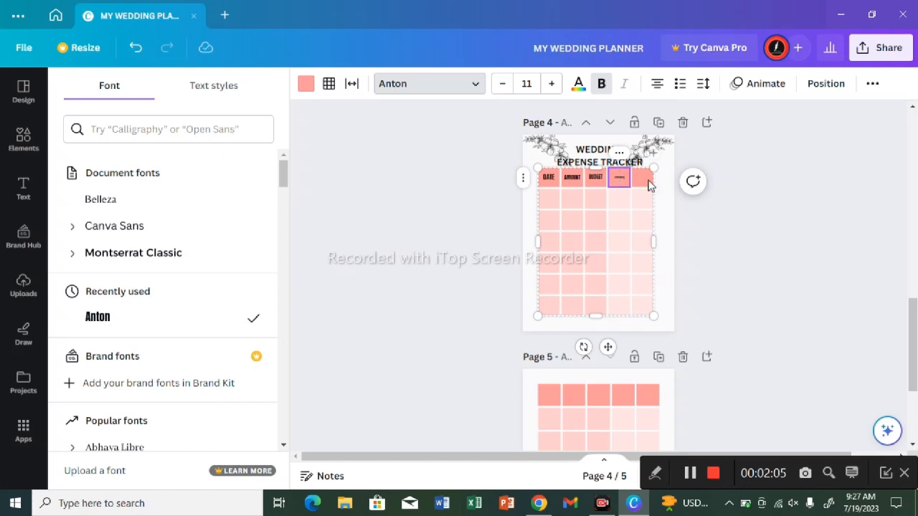
scroll(637, 185, "right", 1)
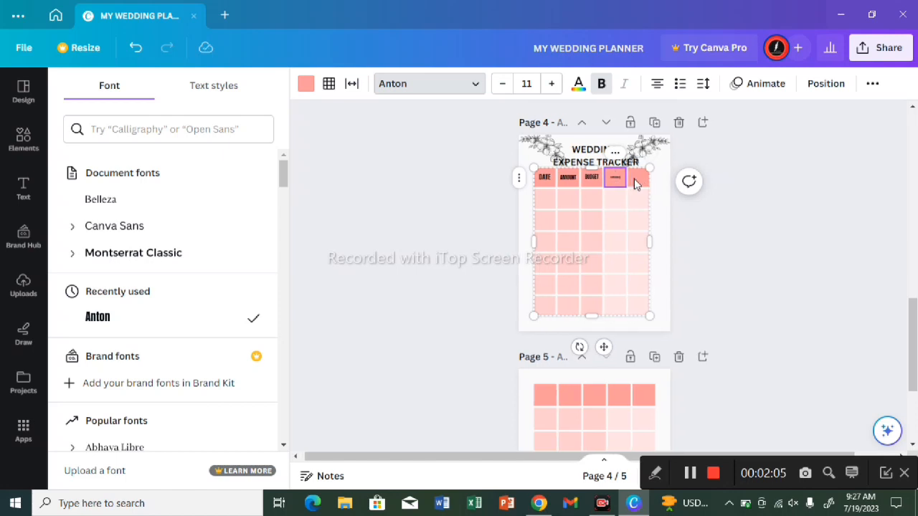
left_click(550, 86)
left_click(551, 87)
left_click(551, 86)
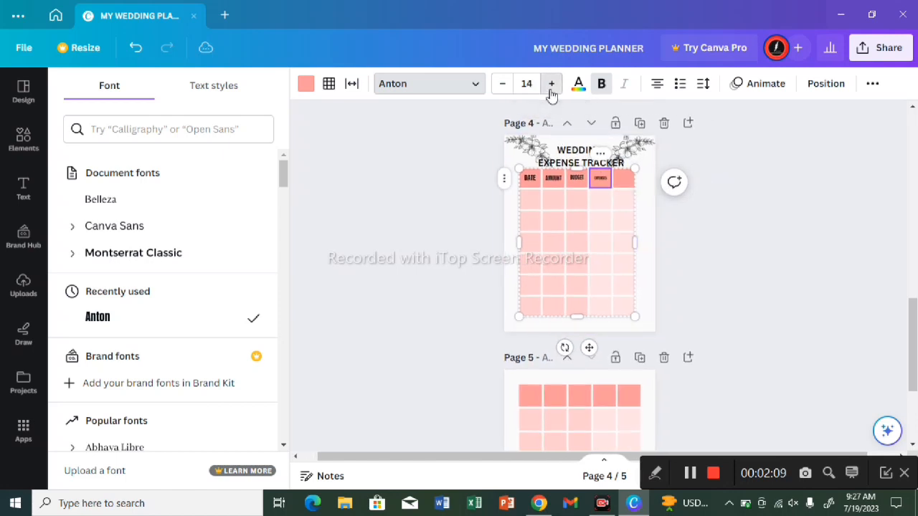
left_click(551, 86)
Step: Enter "GOODS" in the fifth header cell and set its font size to 19
left_click(624, 180)
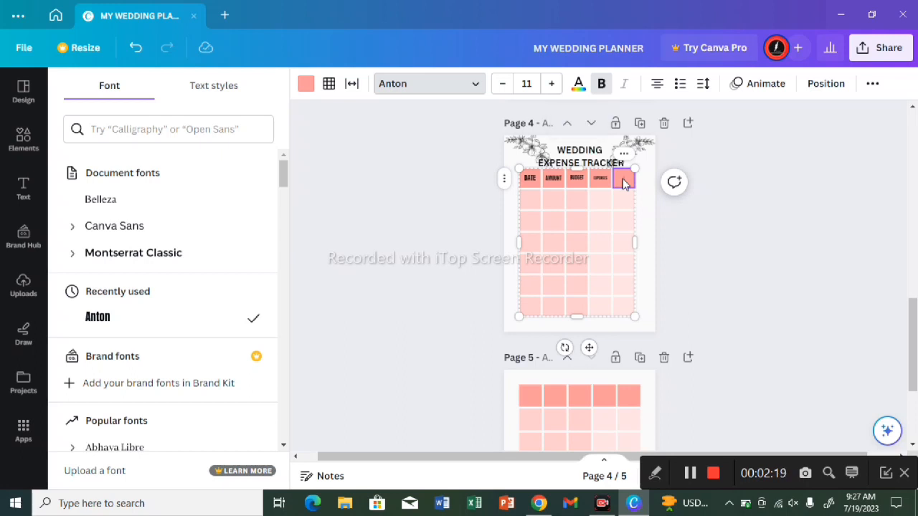
type("B")
scroll(608, 173, "right", 1)
scroll(592, 162, "left", 1)
scroll(554, 106, "down", 1)
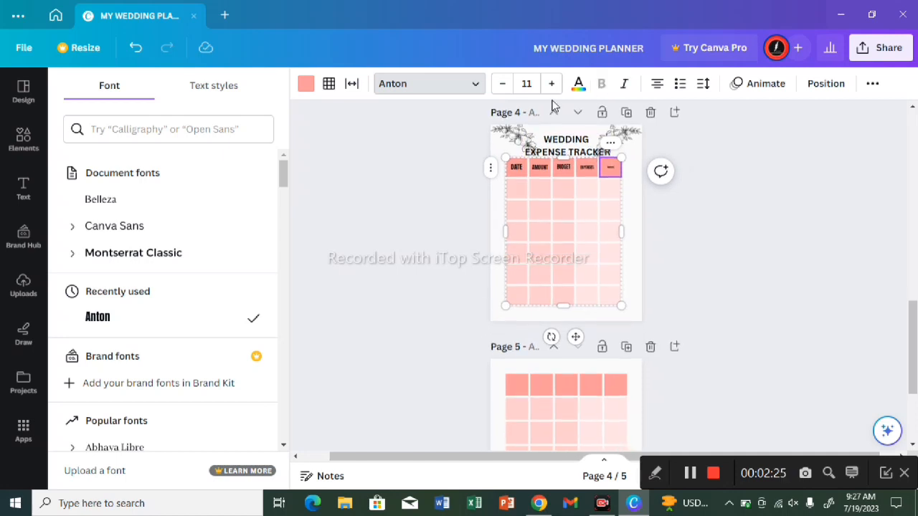
left_click(552, 85)
left_click(552, 84)
left_click(552, 85)
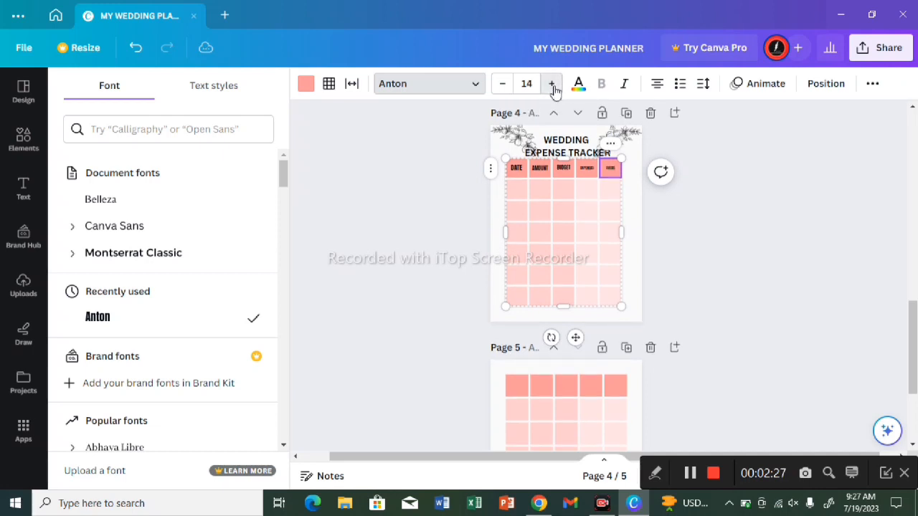
left_click(553, 84)
left_click(553, 85)
left_click(553, 85)
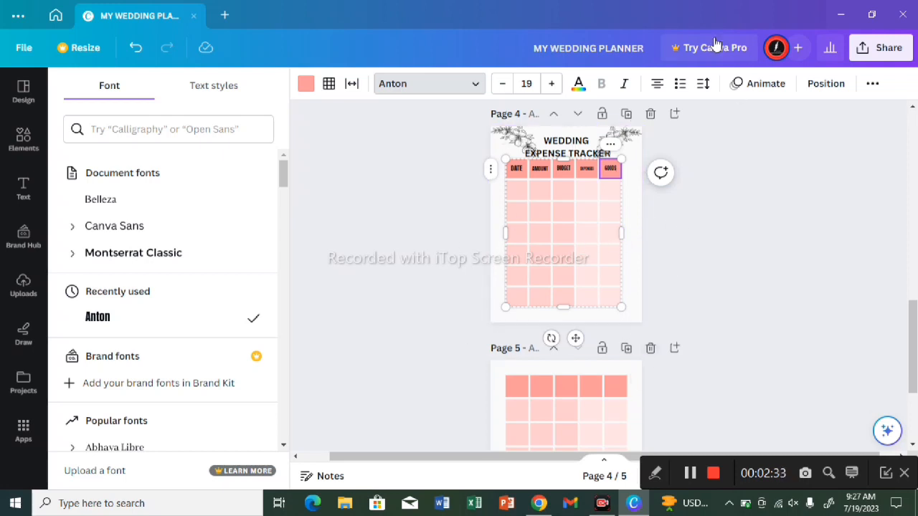
Step: Delete page 5 containing the unlabelled continuation table
scroll(528, 235, "up", 2)
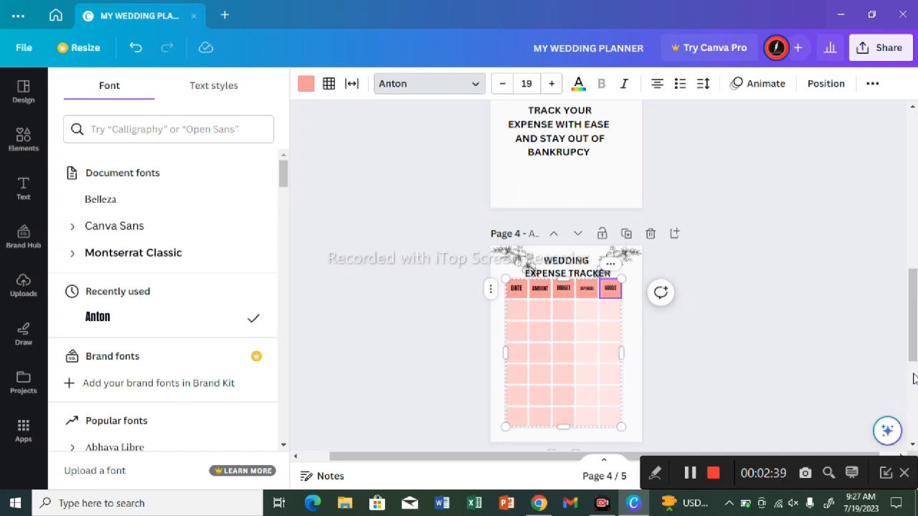
scroll(914, 379, "down", 4)
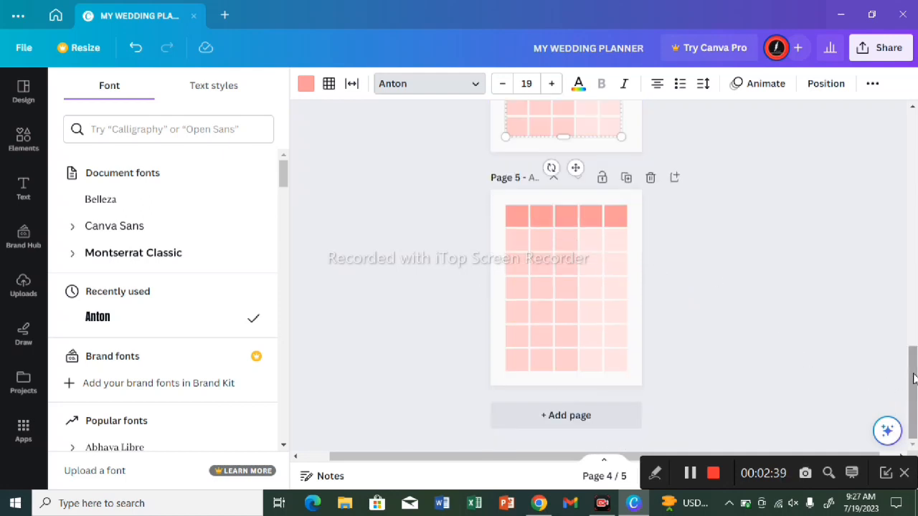
left_click(650, 178)
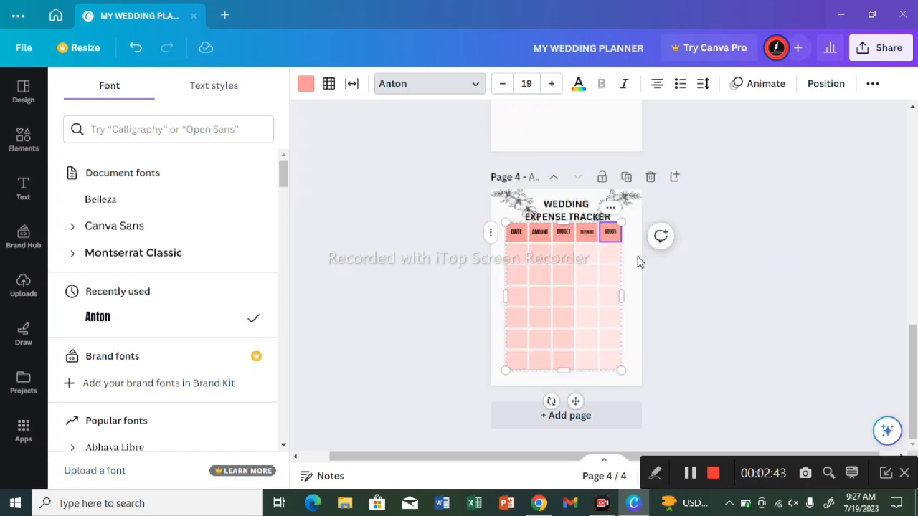
Step: Duplicate page 4 and delete the "WEDDING EXPENSE TRACKER" heading from the copy, keeping its flowers and labelled table
left_click(626, 178)
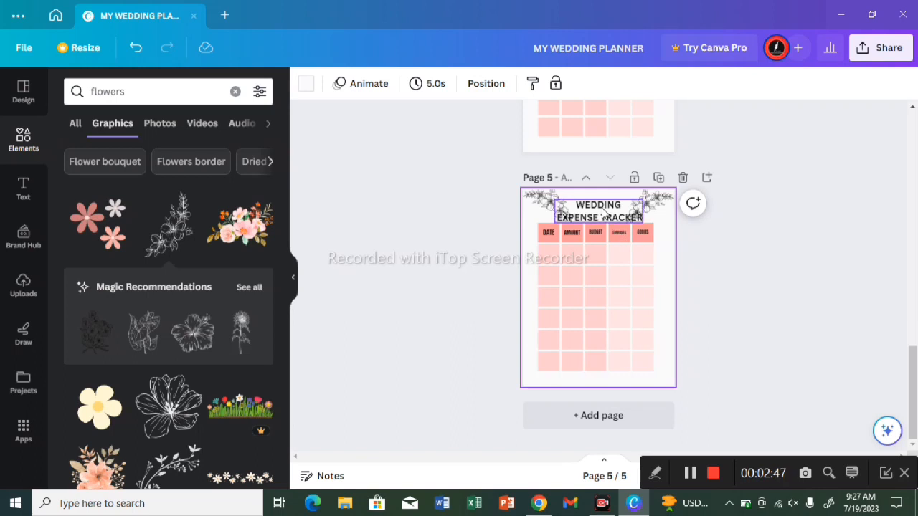
left_click(607, 215)
left_click(599, 171)
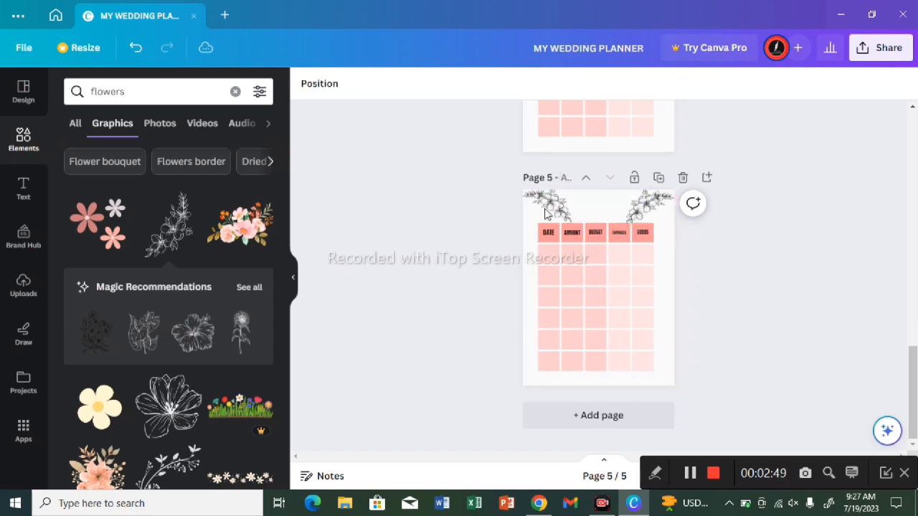
left_click(534, 217)
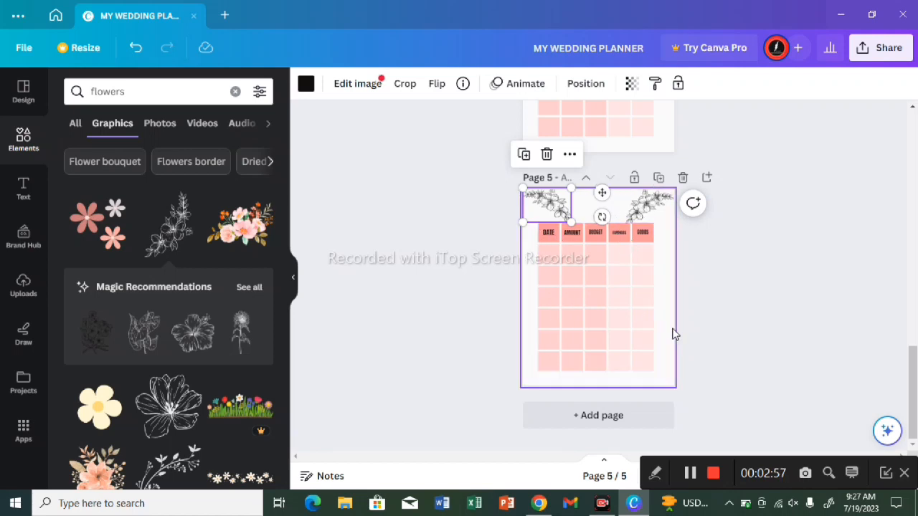
Step: Enlarge the page 5 table upward and sideways into the heading's space, and add one row at its lower end
left_click(634, 334)
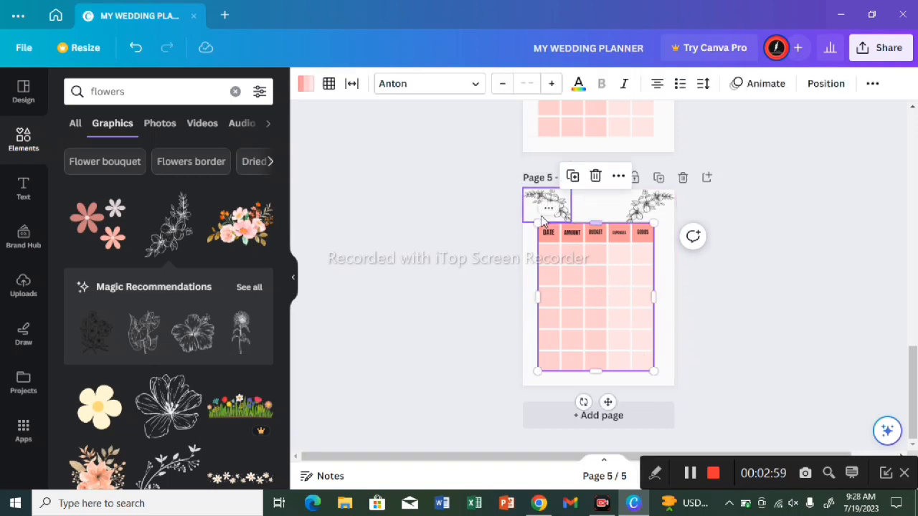
mouse_move(539, 224)
left_mouse_down()
mouse_move(531, 193)
mouse_move(539, 172)
mouse_move(527, 197)
mouse_move(534, 208)
left_mouse_up()
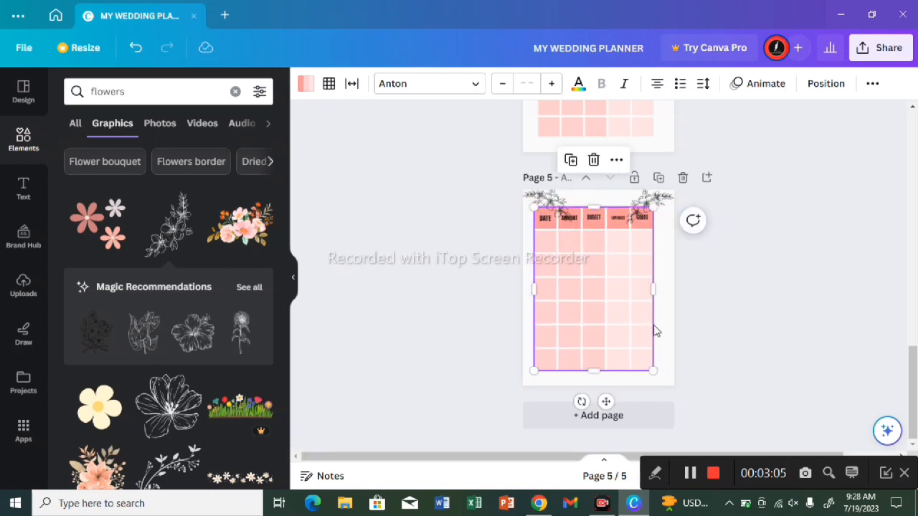
mouse_move(657, 373)
left_mouse_down()
mouse_move(676, 368)
mouse_move(660, 360)
left_mouse_up()
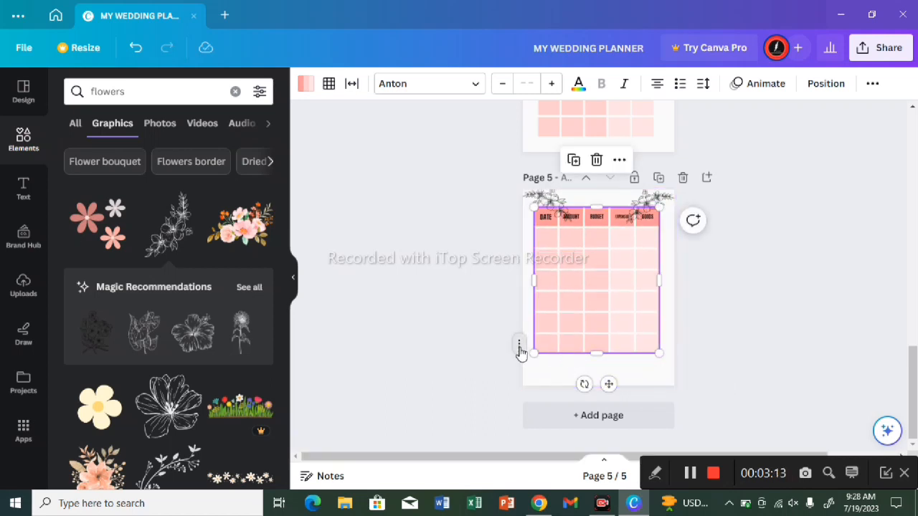
left_click(519, 347)
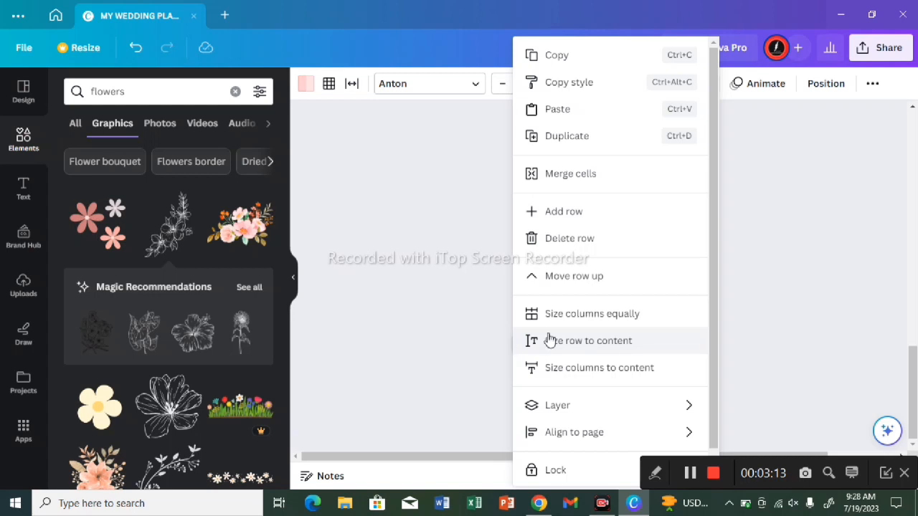
left_click(585, 221)
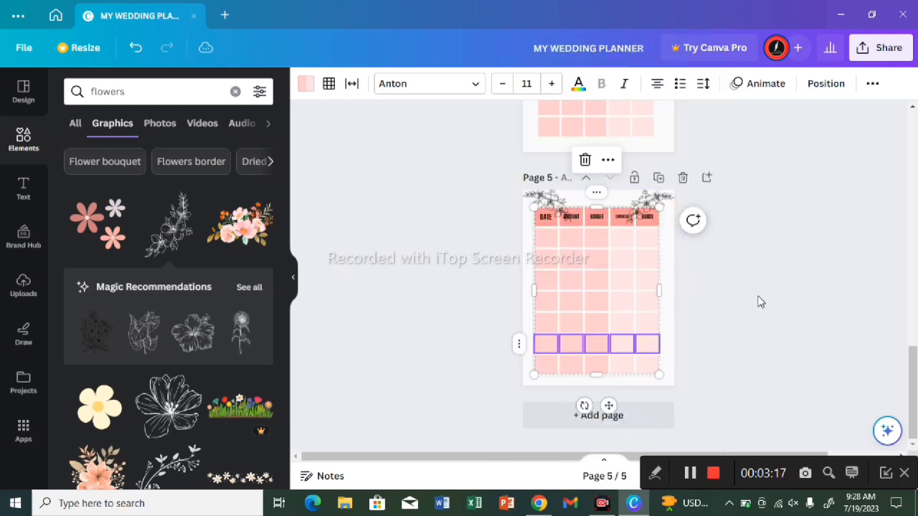
Step: Duplicate the page 5 continuation table page repeatedly until the planner has 15 pages
left_click(659, 179)
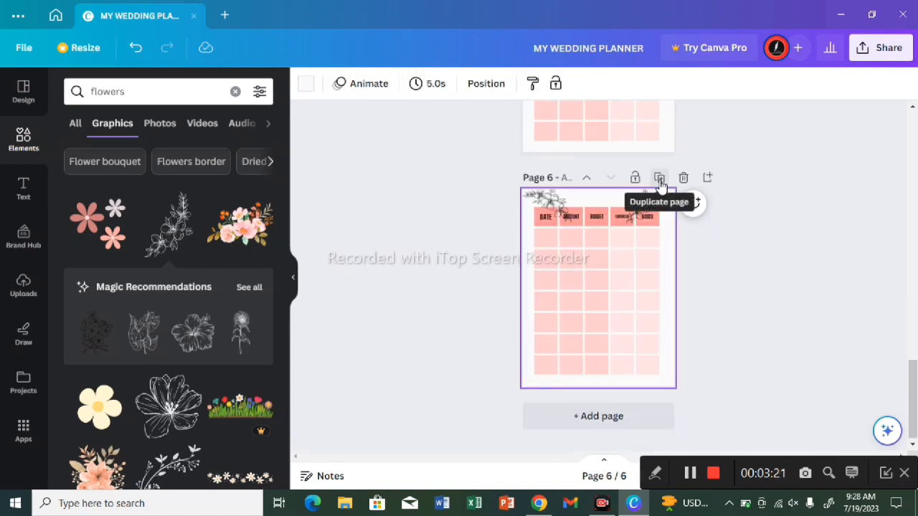
left_click(659, 179)
left_click(659, 179)
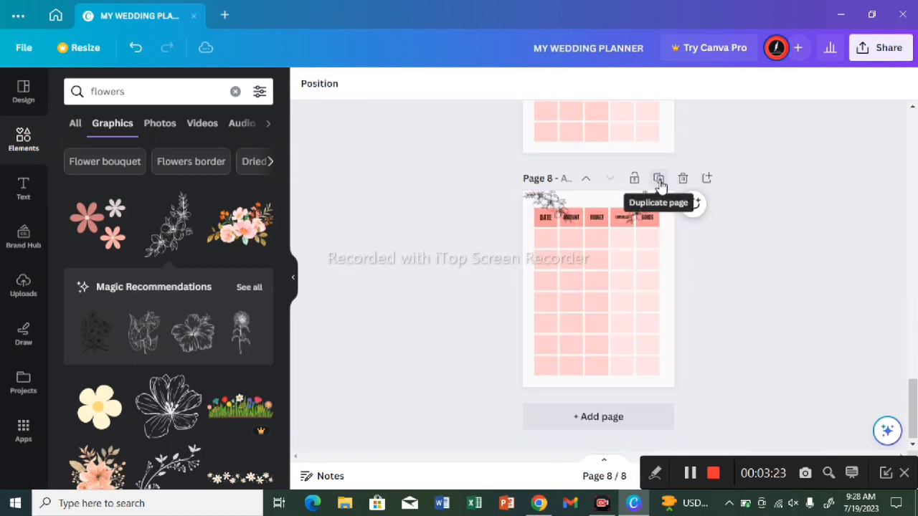
left_click(659, 181)
left_click(663, 181)
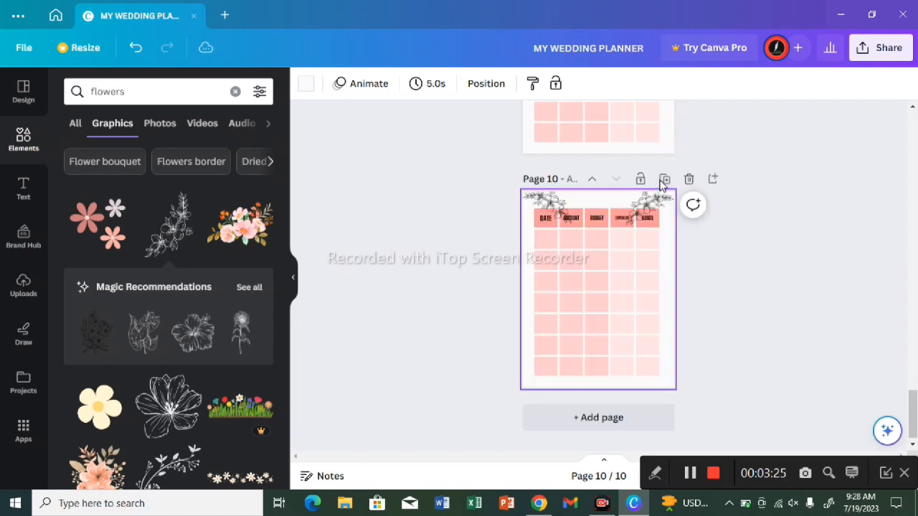
left_click(663, 180)
left_click(663, 181)
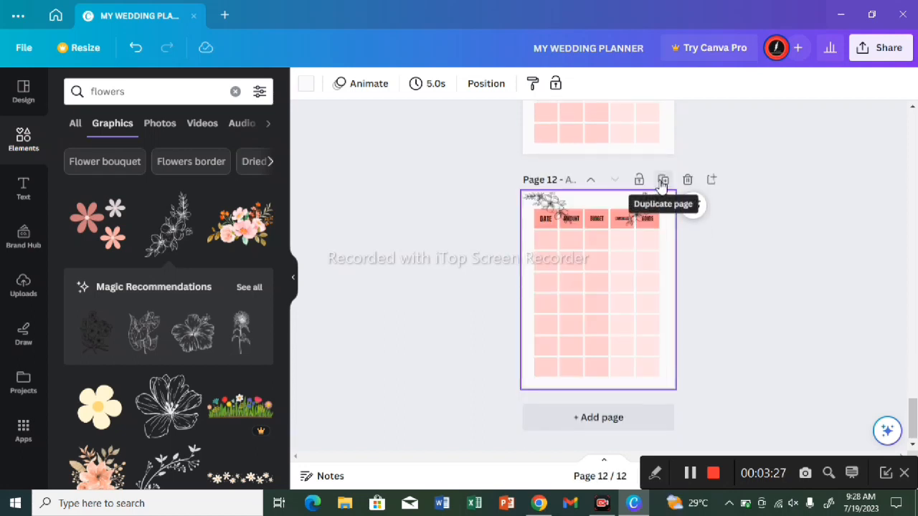
left_click(663, 181)
left_click(664, 180)
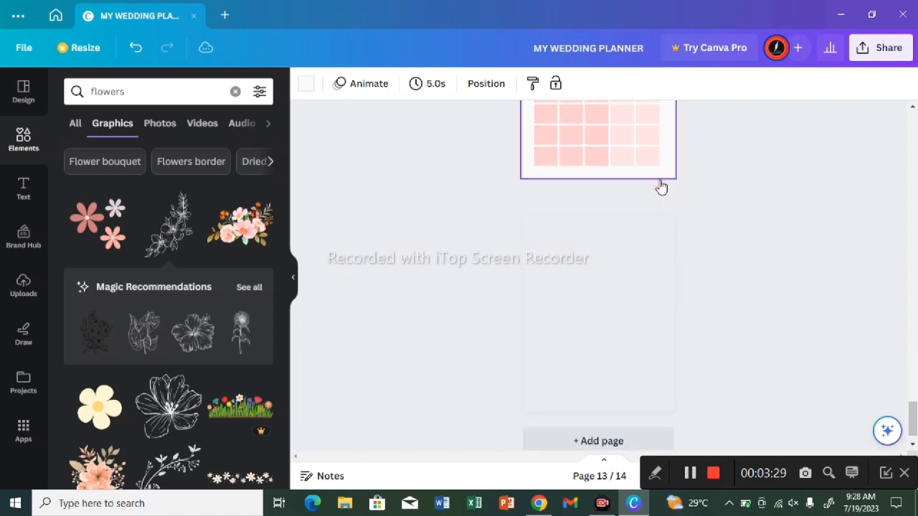
left_click(663, 181)
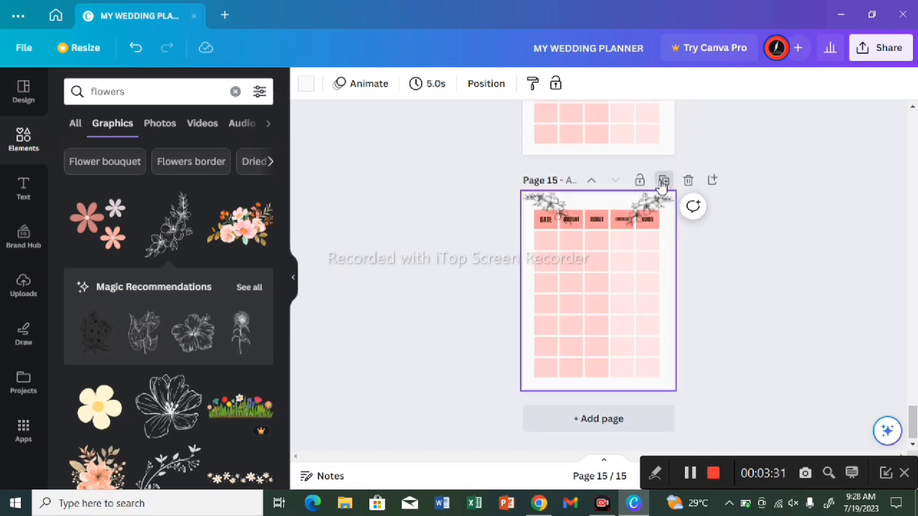
Step: Duplicate the labelled continuation table page repeatedly until the planner has 56 pages
left_click(663, 181)
left_click(663, 181)
left_click(664, 181)
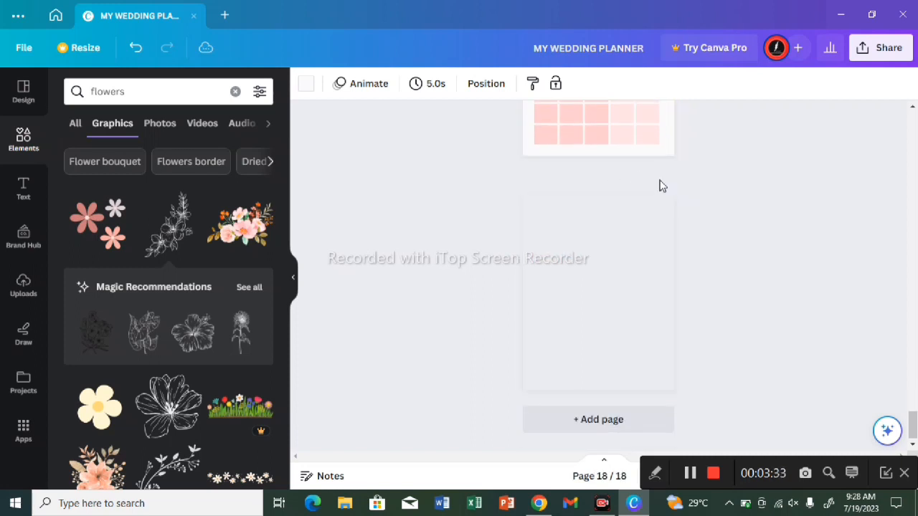
left_click(664, 181)
left_click(663, 181)
left_click(663, 181)
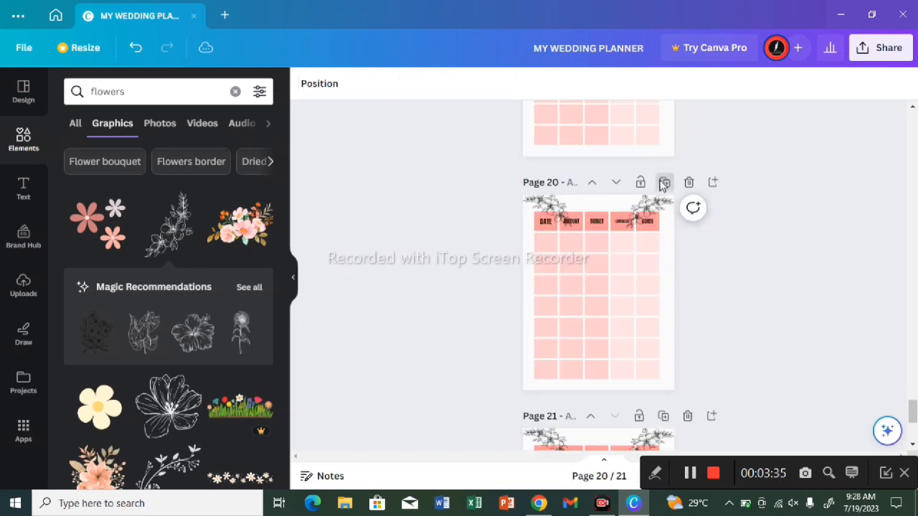
left_click(663, 182)
left_click(663, 183)
left_click(663, 183)
left_click(664, 183)
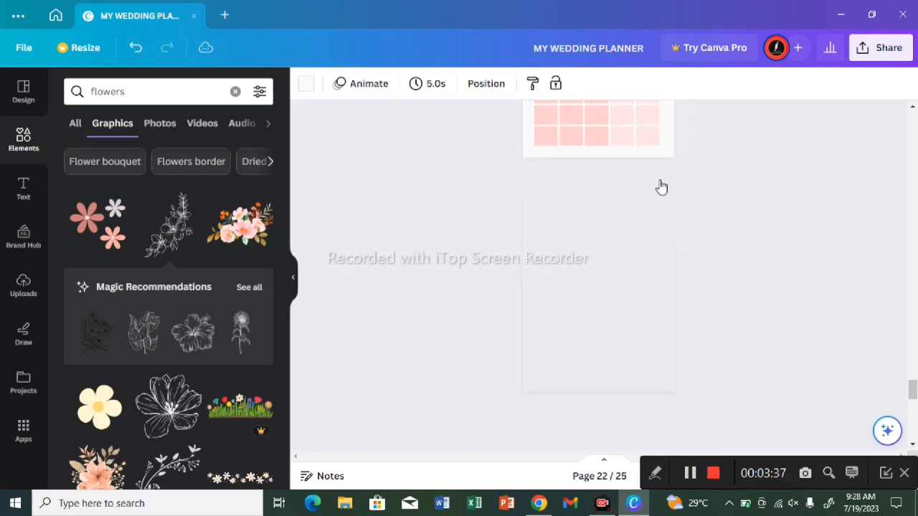
left_click(663, 183)
left_click(664, 183)
left_click(663, 184)
left_click(663, 184)
left_click(663, 183)
left_click(663, 183)
left_click(663, 184)
left_click(663, 184)
left_click(664, 184)
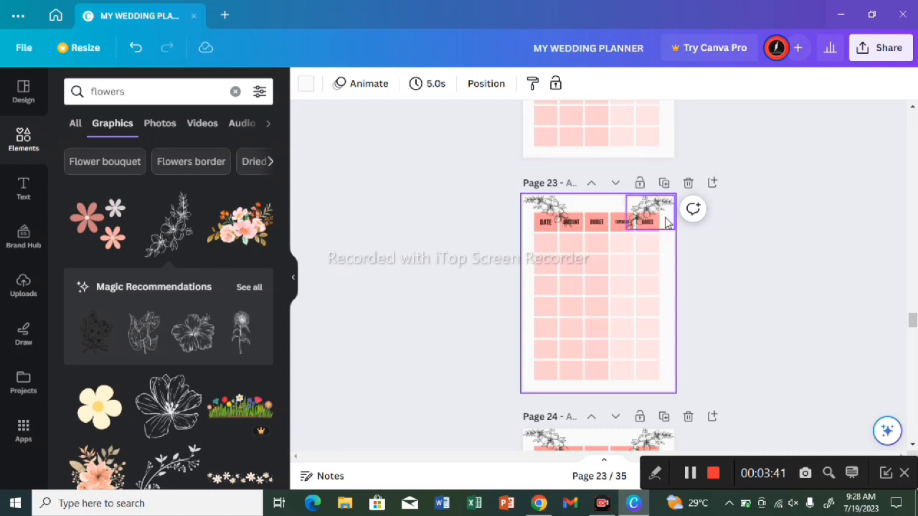
left_click(663, 183)
left_click(664, 183)
left_click(663, 183)
left_click(663, 183)
left_click(664, 184)
left_click(663, 184)
left_click(664, 184)
left_click(663, 184)
left_click(663, 184)
left_click(663, 183)
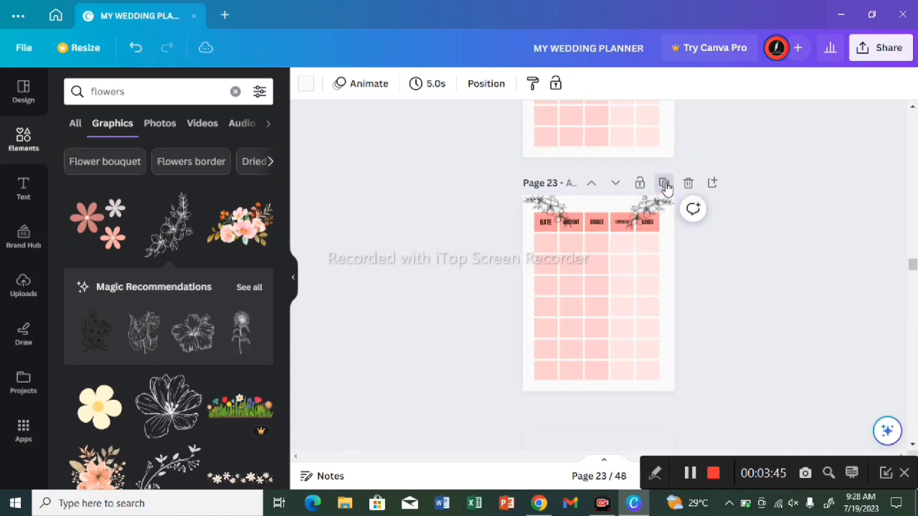
left_click(663, 184)
left_click(663, 183)
left_click(664, 183)
left_click(663, 184)
left_click(663, 183)
left_click(663, 183)
left_click(664, 184)
left_click(663, 183)
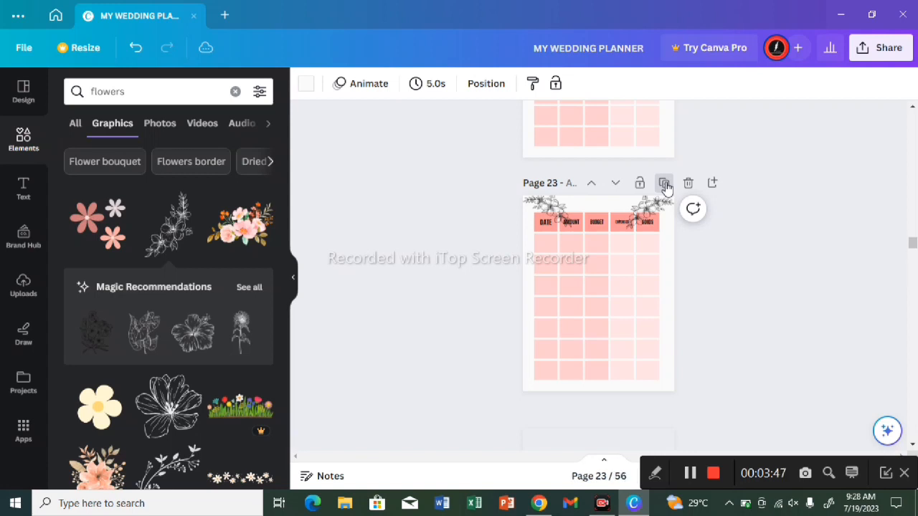
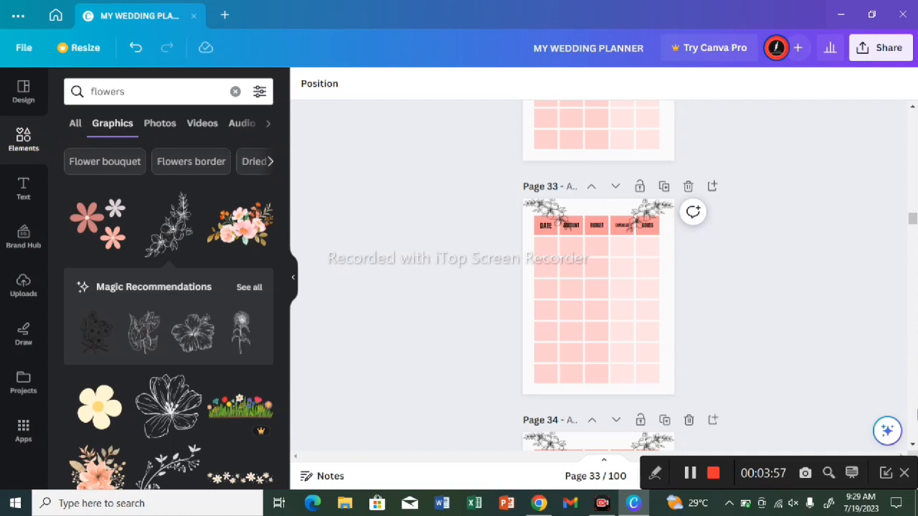
Step: Set up the planner's download as PDF Print with all 100 pages and the RGB color profile
left_click(912, 446)
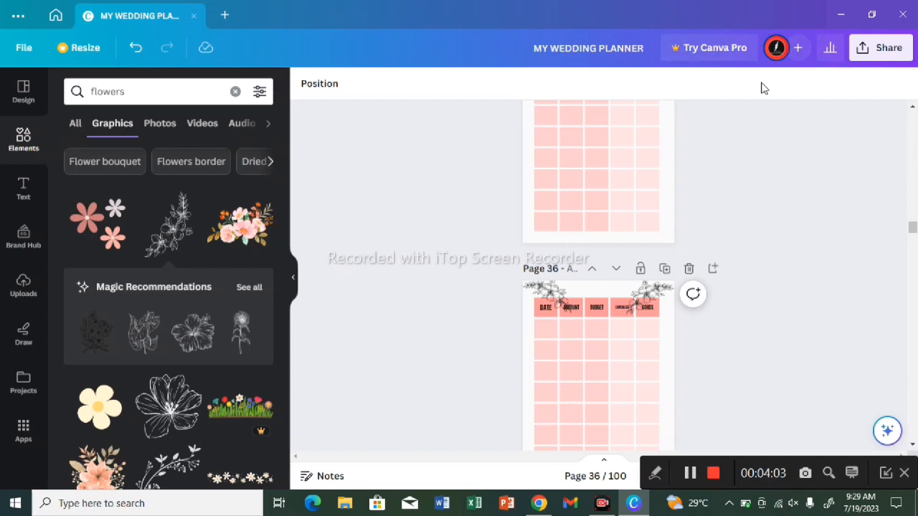
left_click(881, 55)
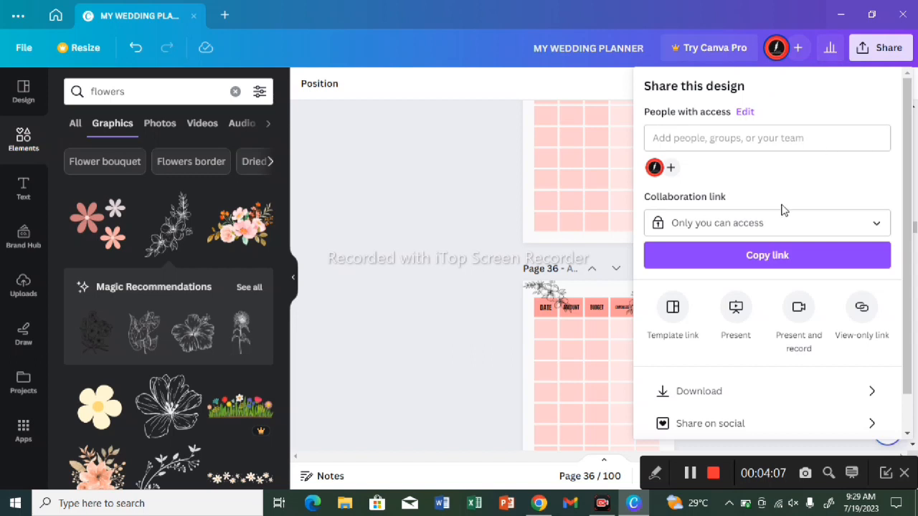
left_click(707, 393)
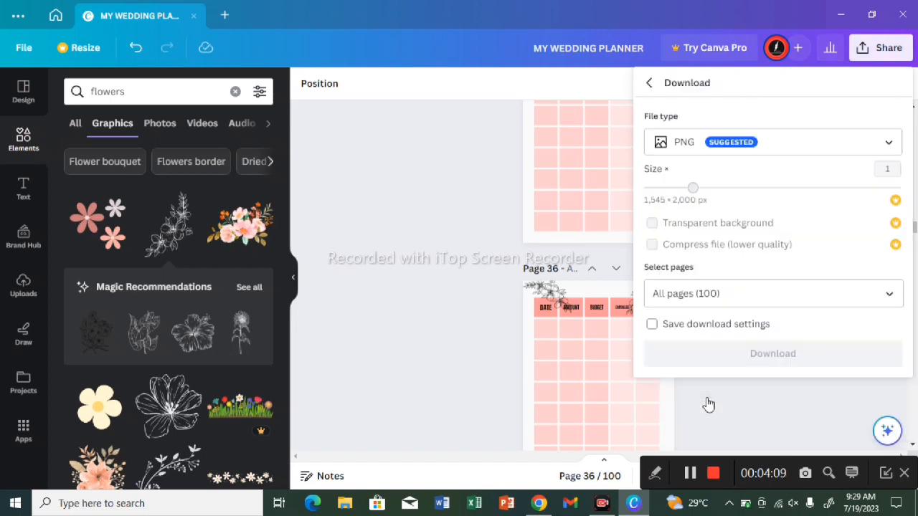
left_click(785, 142)
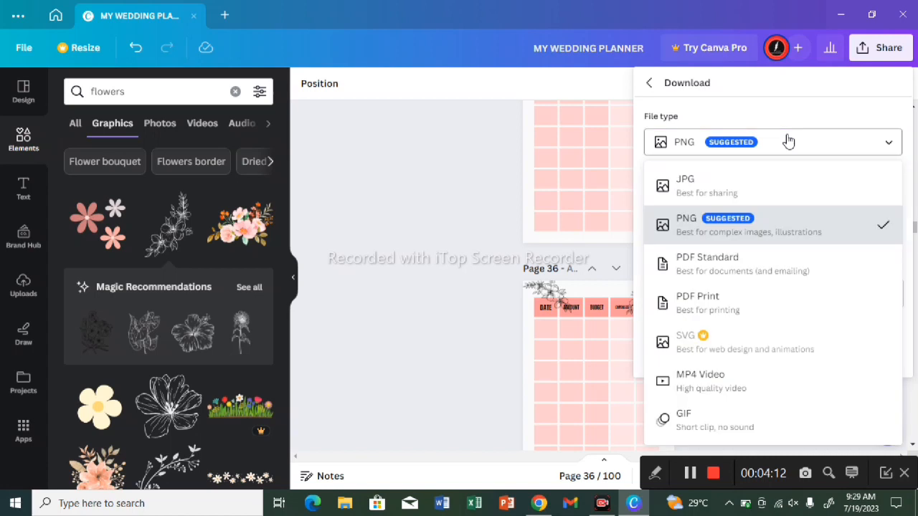
left_click(725, 314)
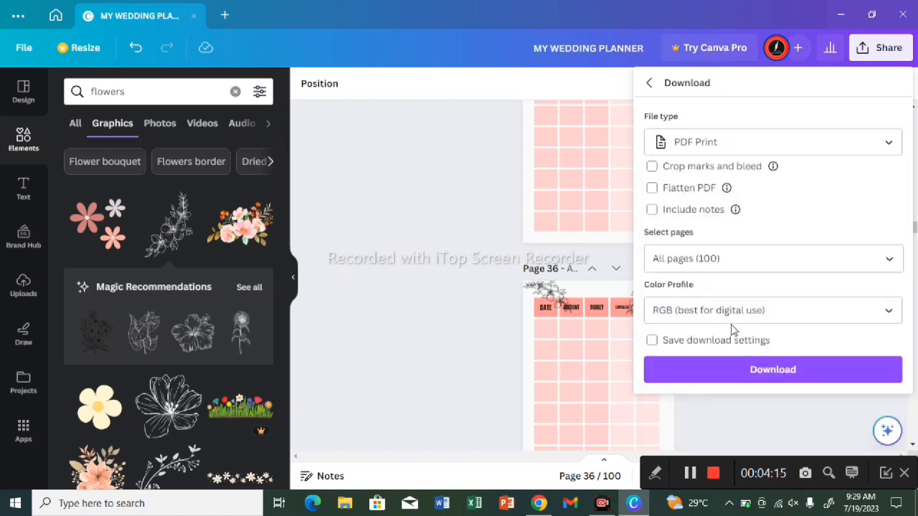
left_click(737, 321)
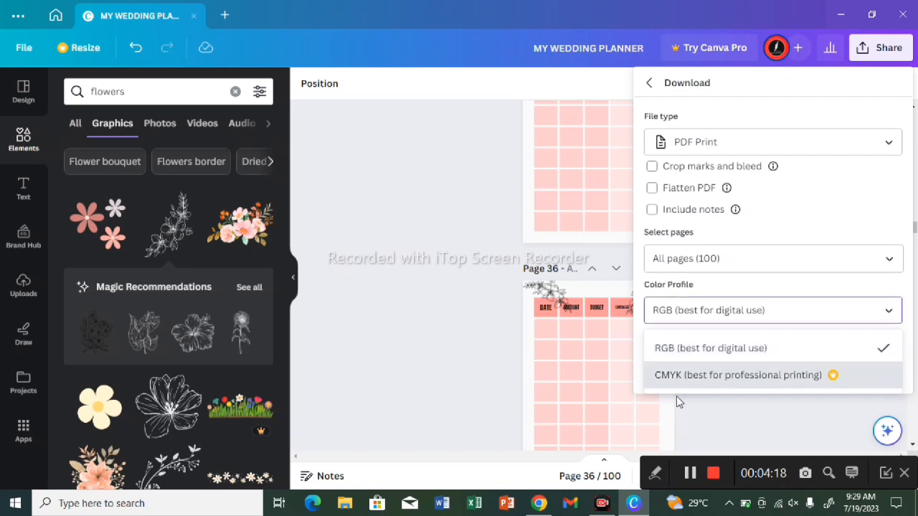
left_click(733, 311)
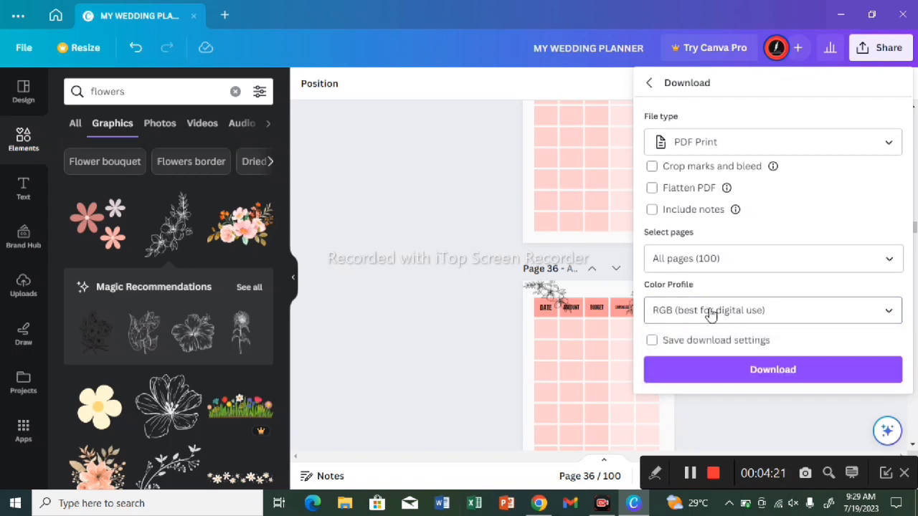
Step: Download the planner PDF and save it as MY WEDDING PLANNER in the Downloads folder
left_click(747, 373)
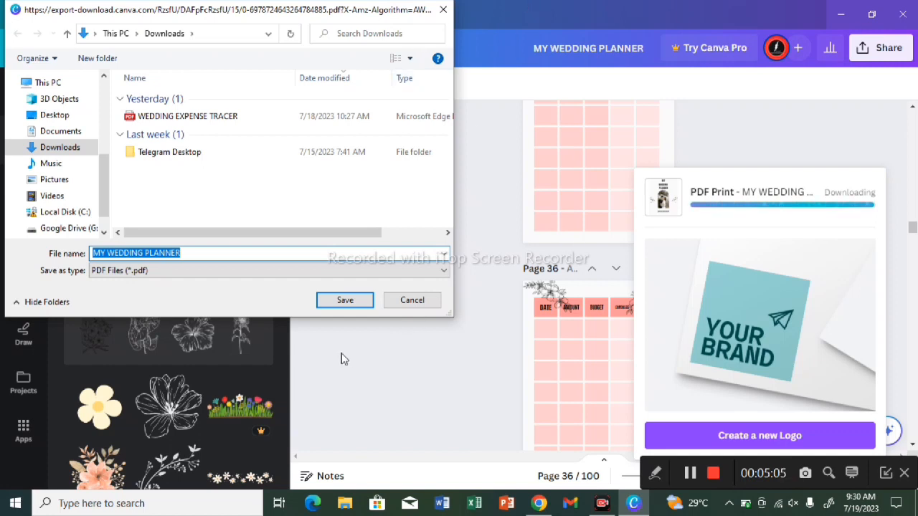
left_click(345, 307)
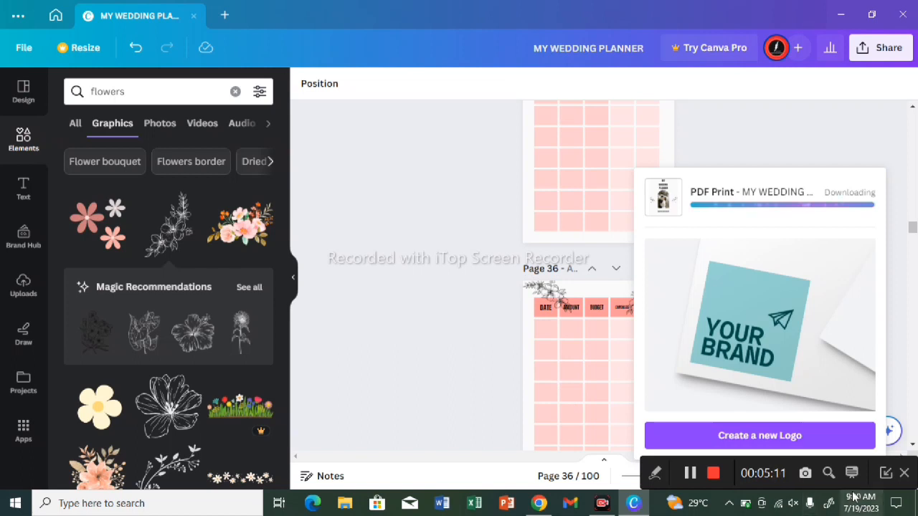
left_click(843, 445)
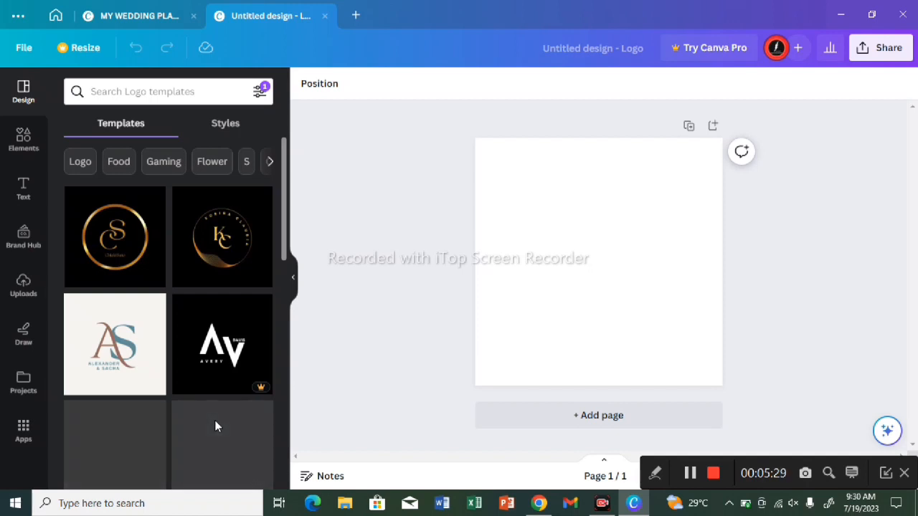
left_click(139, 15)
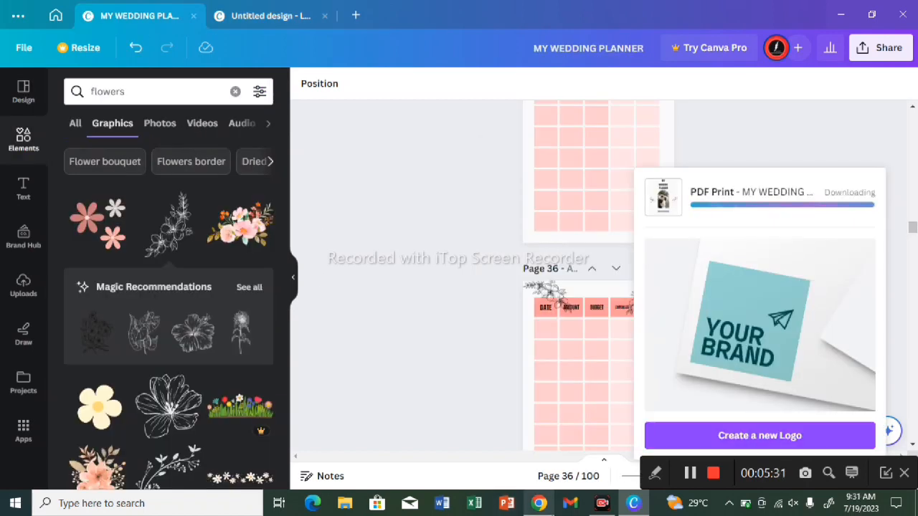
Step: Switch to Chrome, search for BOOKOW.COM and open the site's KDP Cover Template Generator in a maximized window
left_click(538, 503)
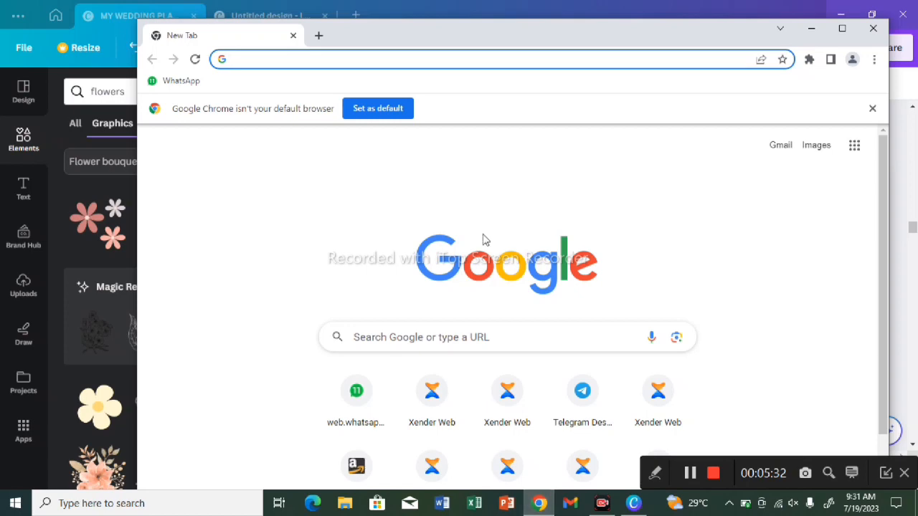
left_click(266, 61)
type("BOOKOW")
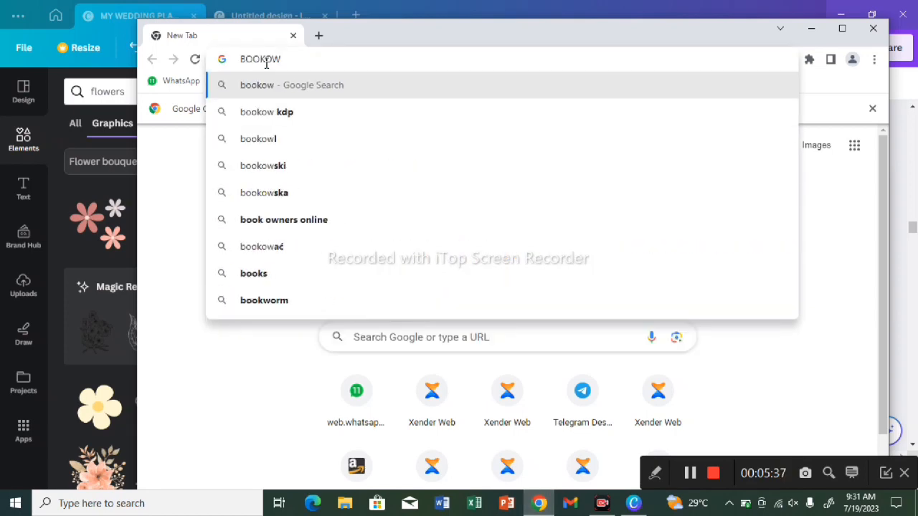
type(".COM")
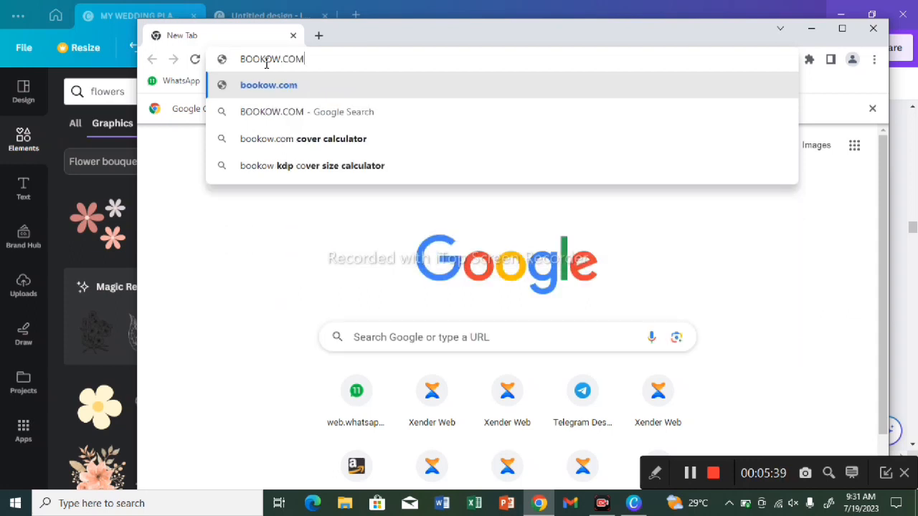
left_click(290, 114)
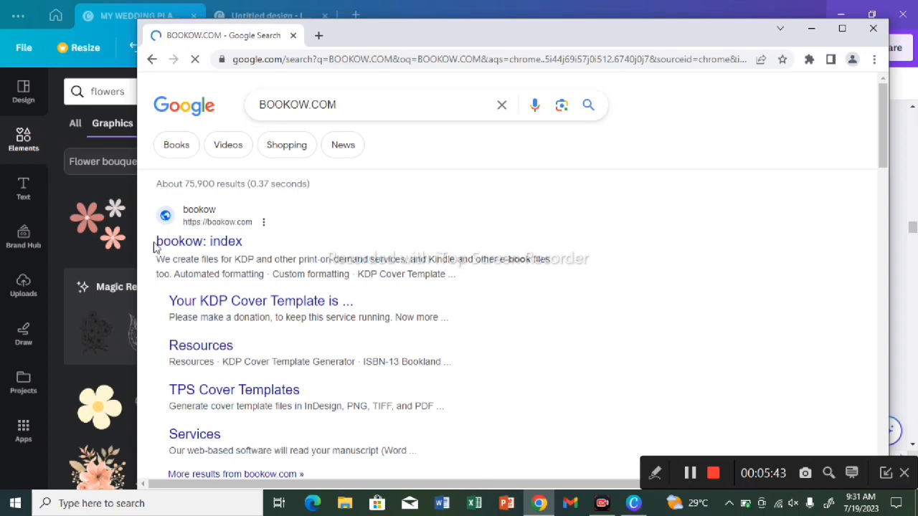
left_click(178, 240)
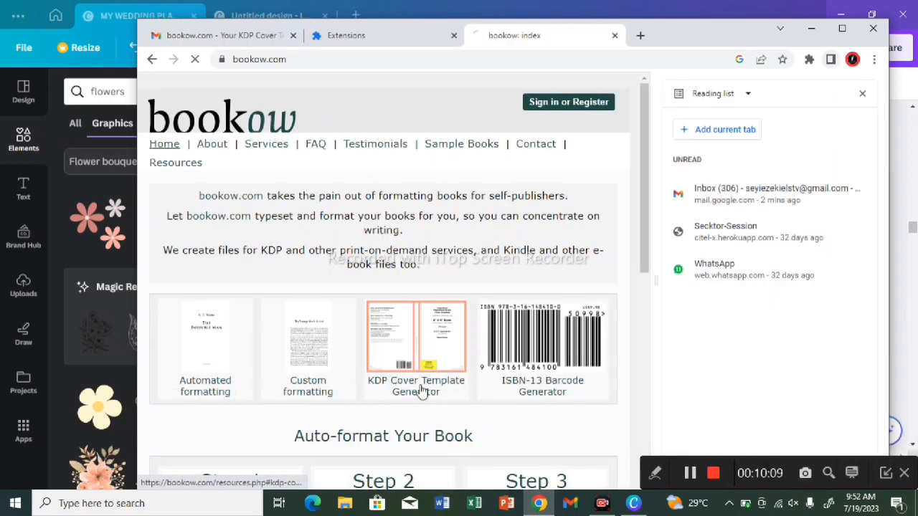
left_click(421, 391)
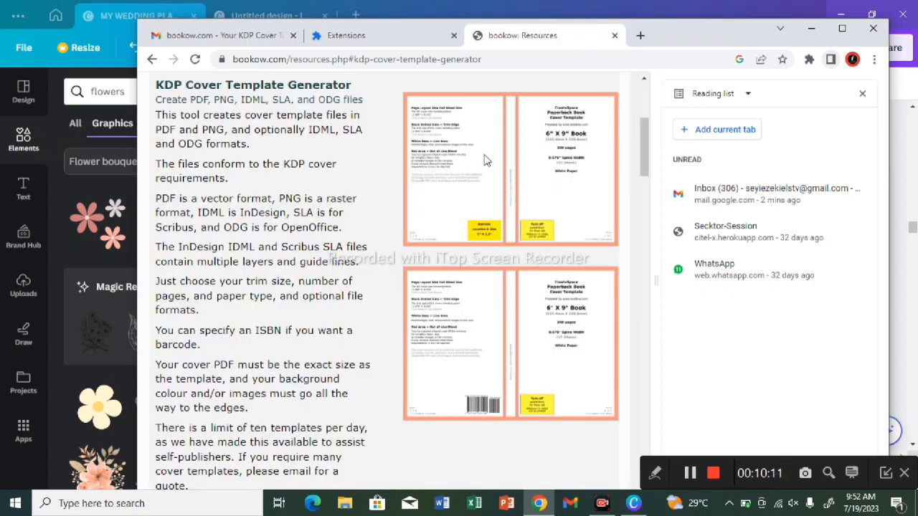
left_click(843, 28)
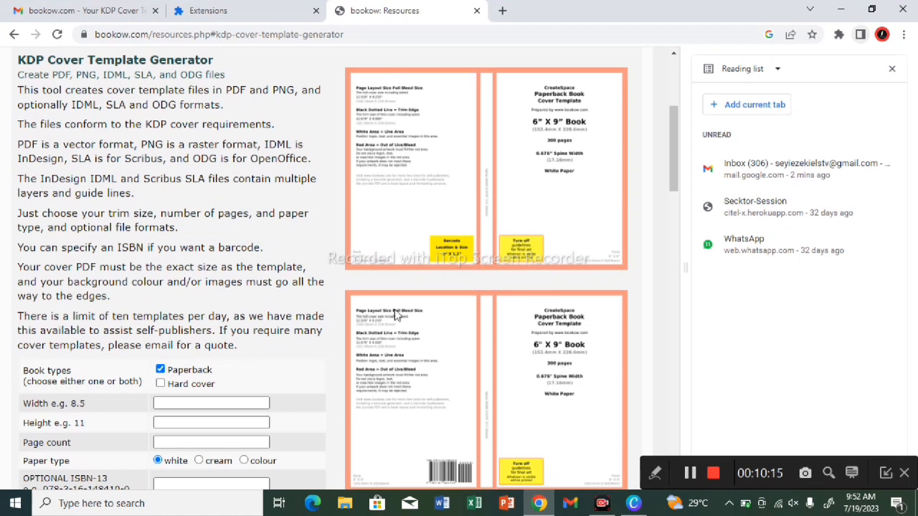
Step: Specify the paperback cover template with width 8.5, height 11 and page count 100
left_click(179, 403)
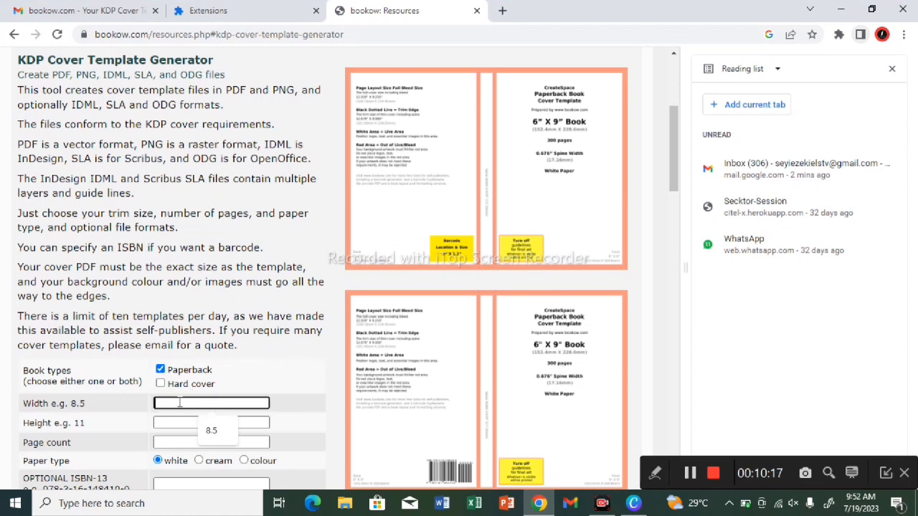
left_click(212, 433)
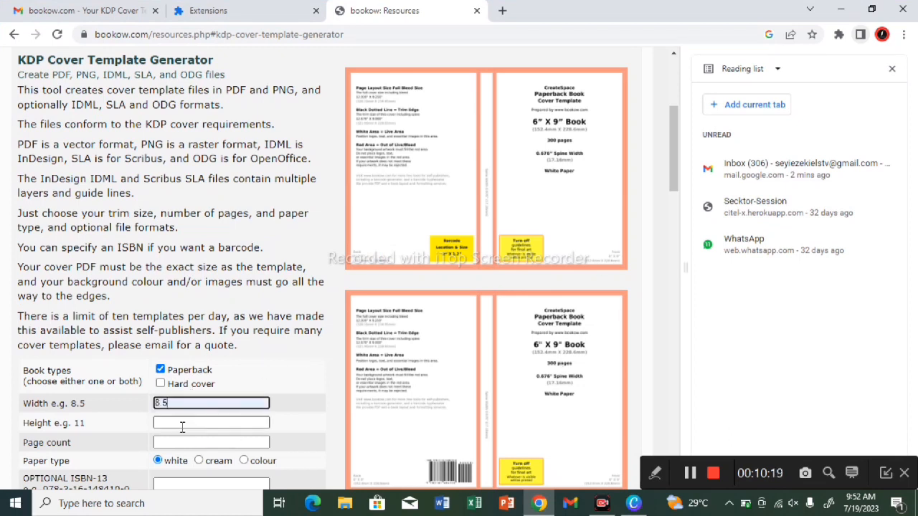
left_click(211, 423)
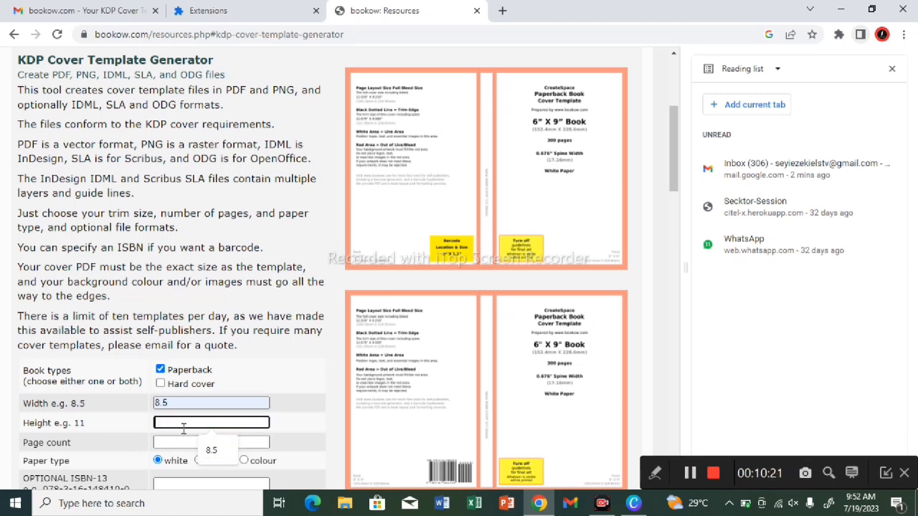
type("11")
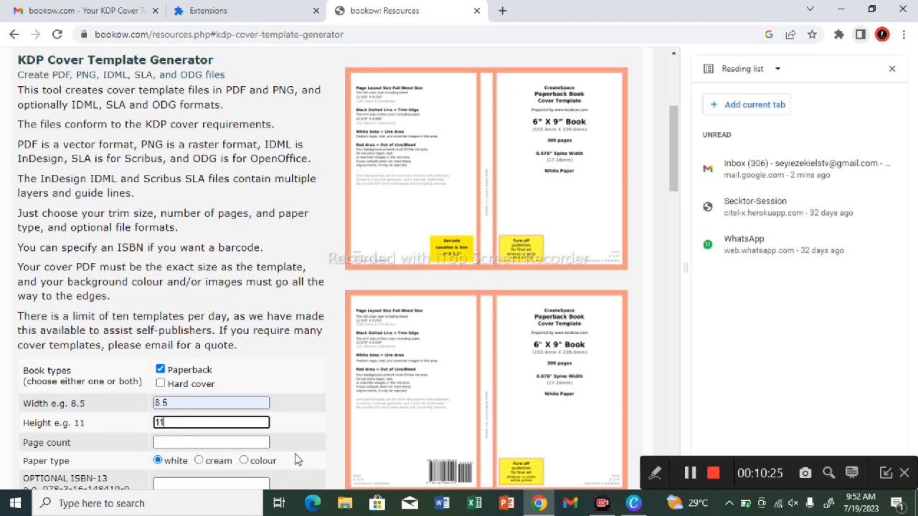
left_click(234, 443)
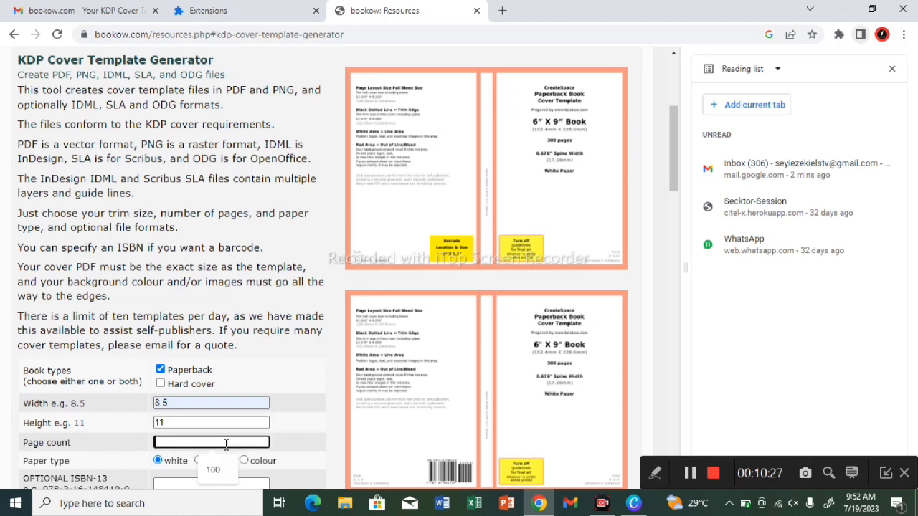
left_click(216, 468)
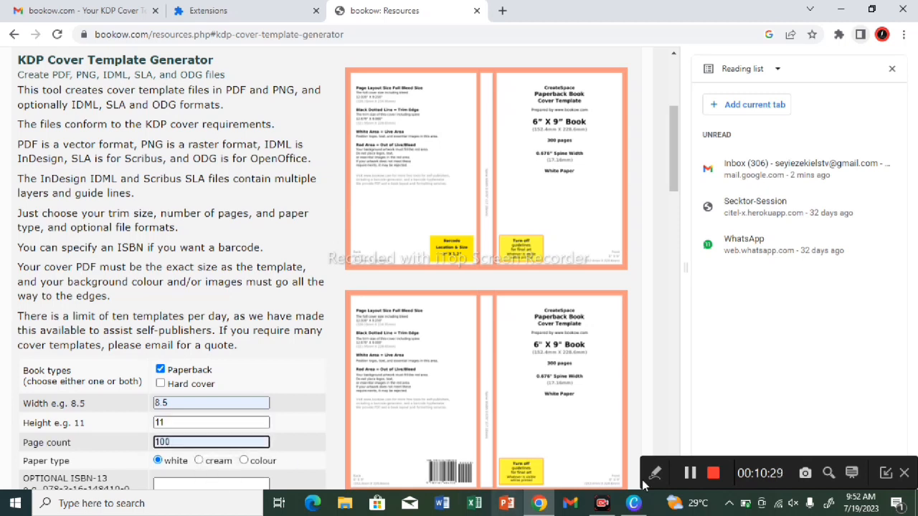
left_click(885, 473)
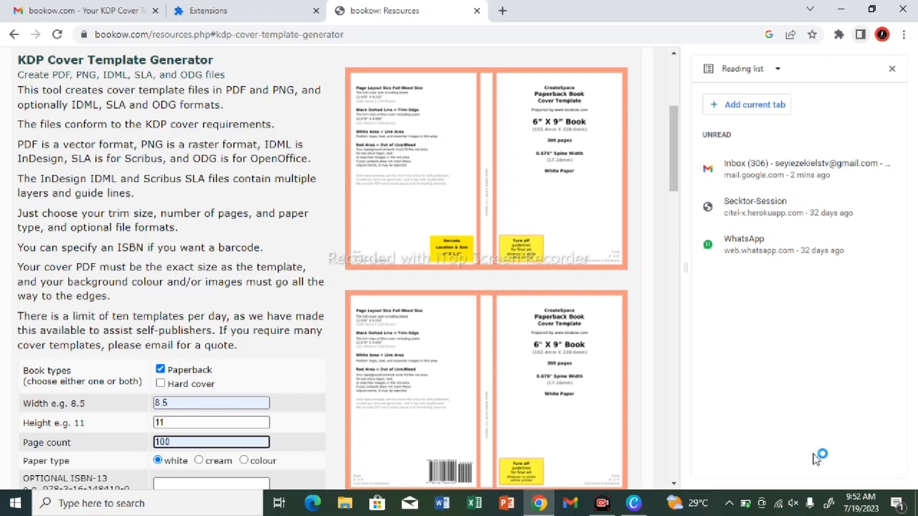
Step: Enter the recipient's email address in both email fields of the cover template form and consent to being emailed
scroll(678, 466, "down", 10)
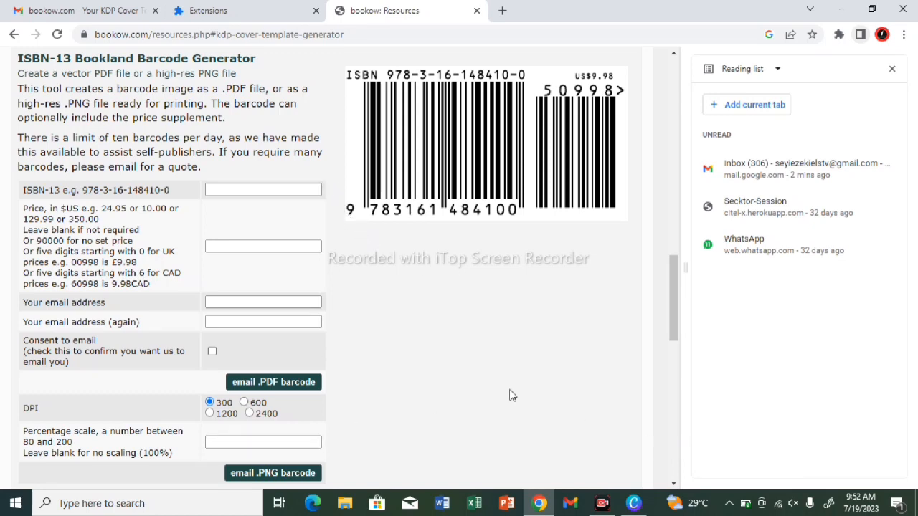
scroll(674, 238, "up", 5)
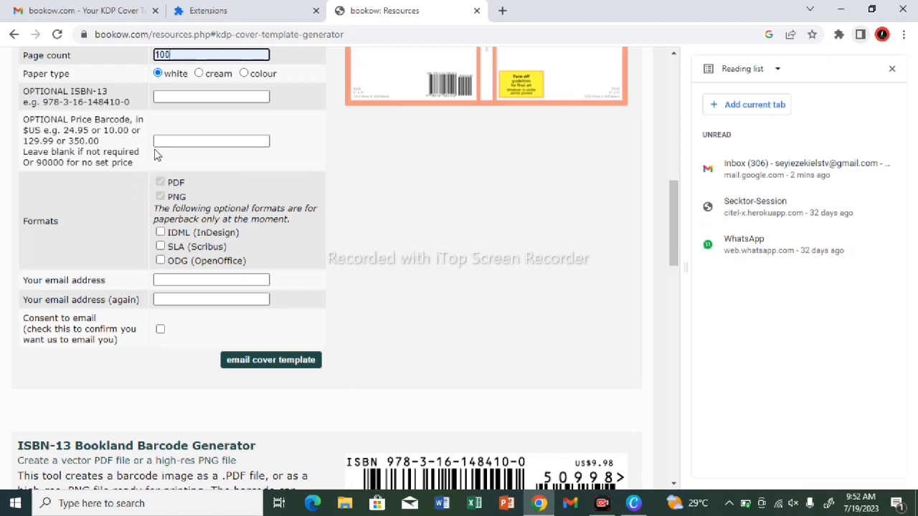
left_click(181, 280)
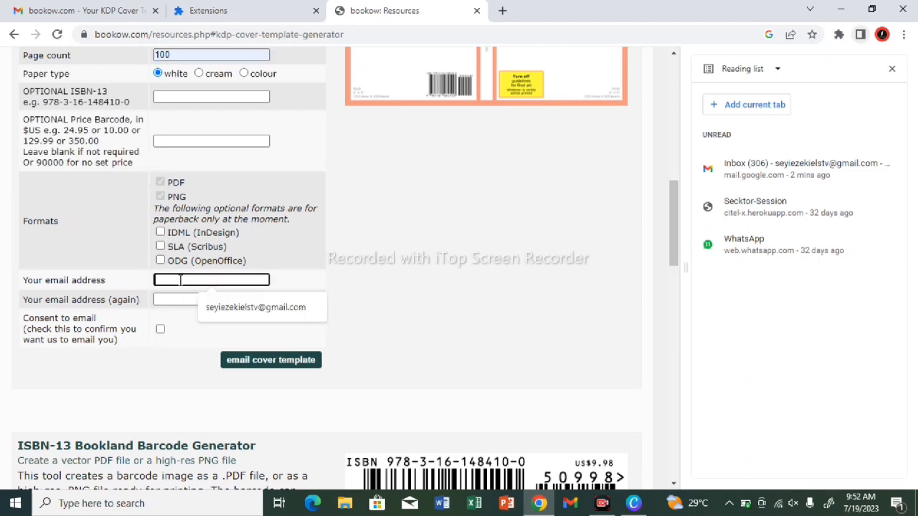
left_click(231, 310)
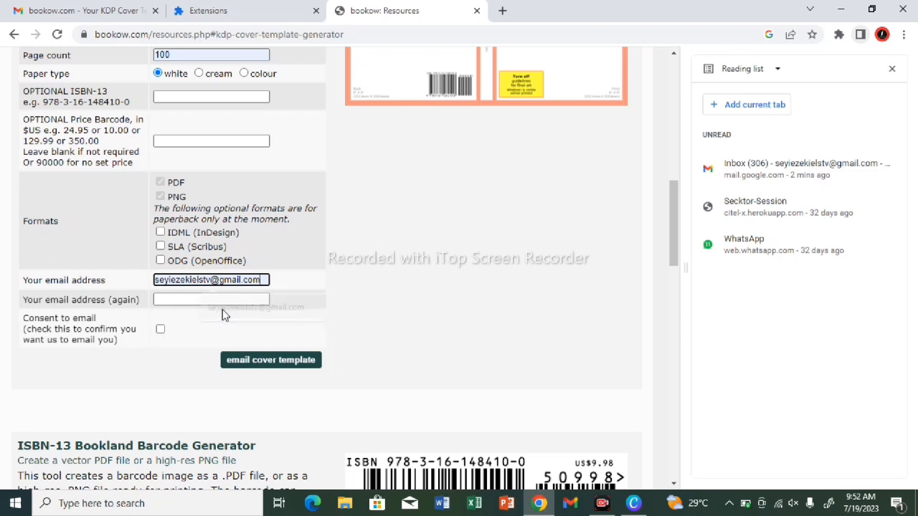
left_click(193, 300)
left_click(219, 334)
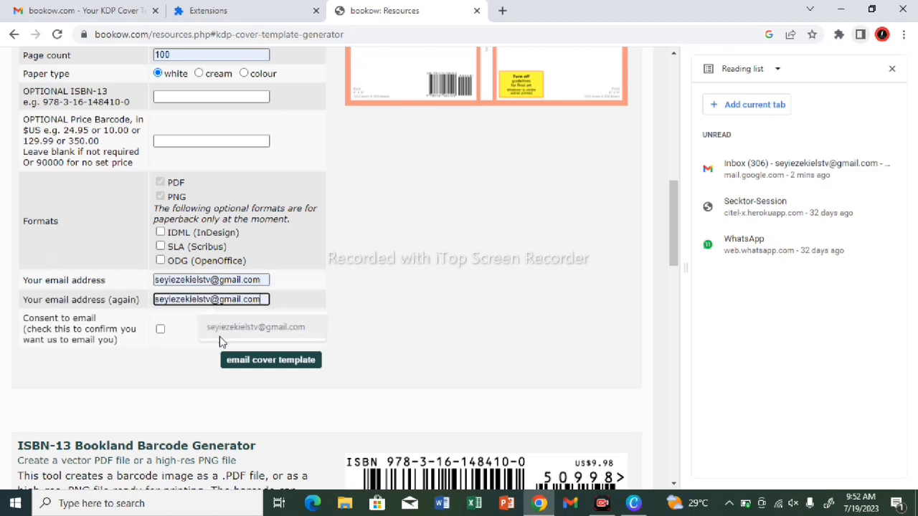
left_click(161, 331)
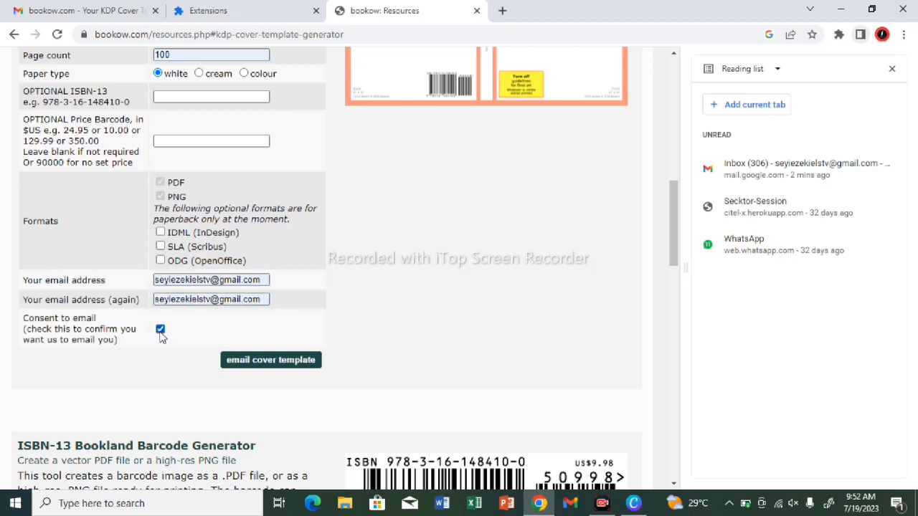
Step: Request the cover template by email without making a donation, and close the tab with the old Gmail message
left_click(282, 363)
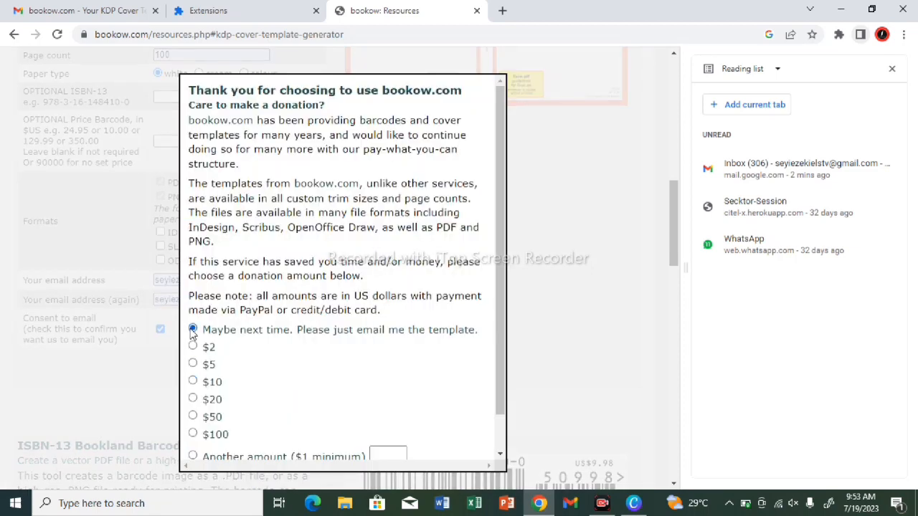
left_click(500, 456)
left_click(499, 456)
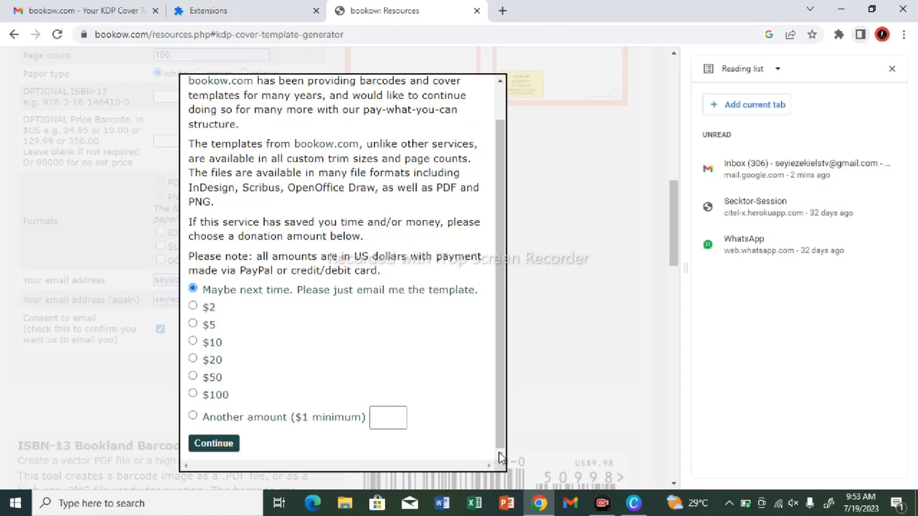
left_click(215, 449)
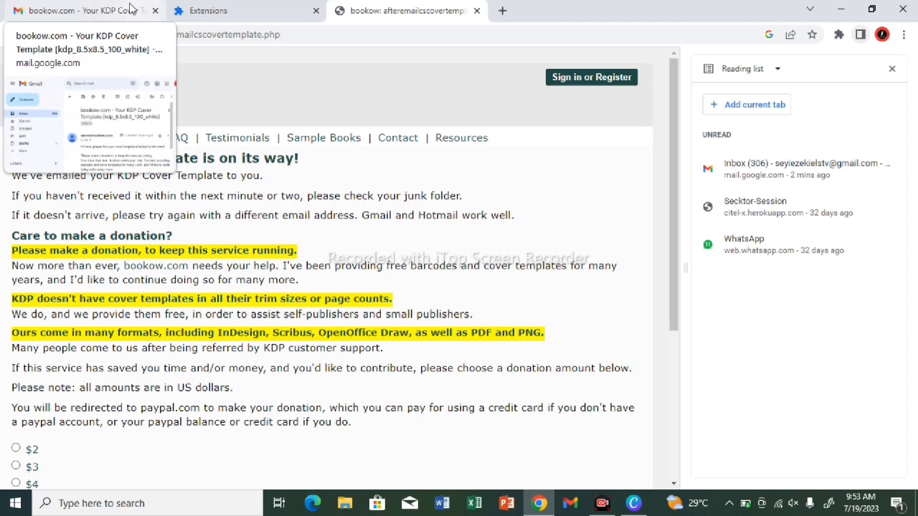
left_click(154, 11)
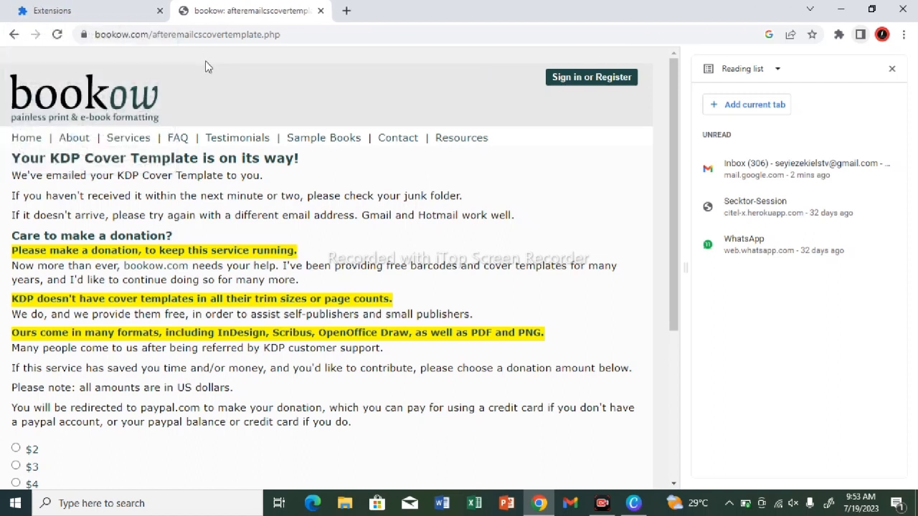
Step: Switch to Gmail, decline the recommendation to use Chrome, and open the newest bookow.com KDP cover template email
left_click(570, 505)
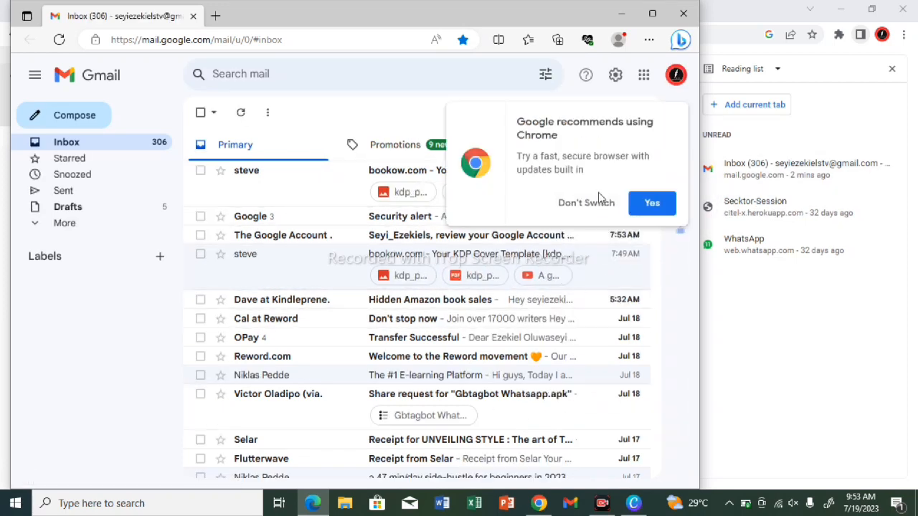
left_click(549, 203)
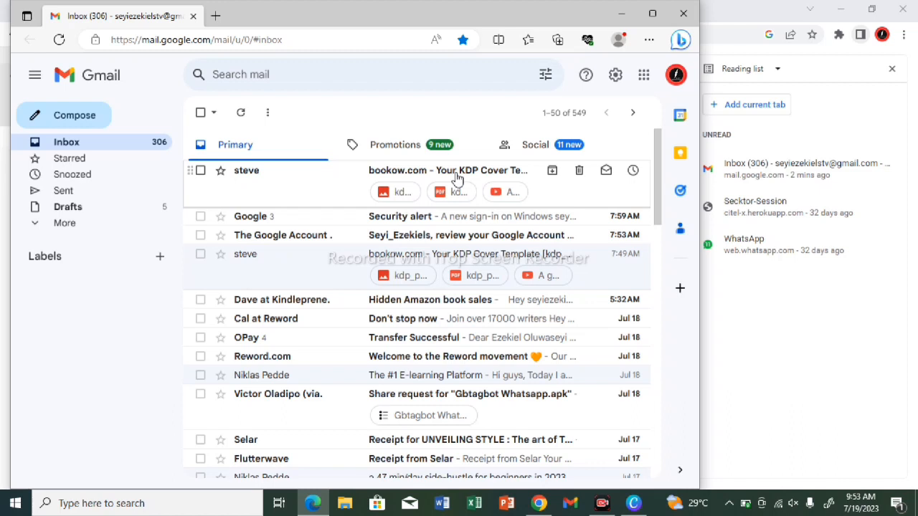
left_click(457, 178)
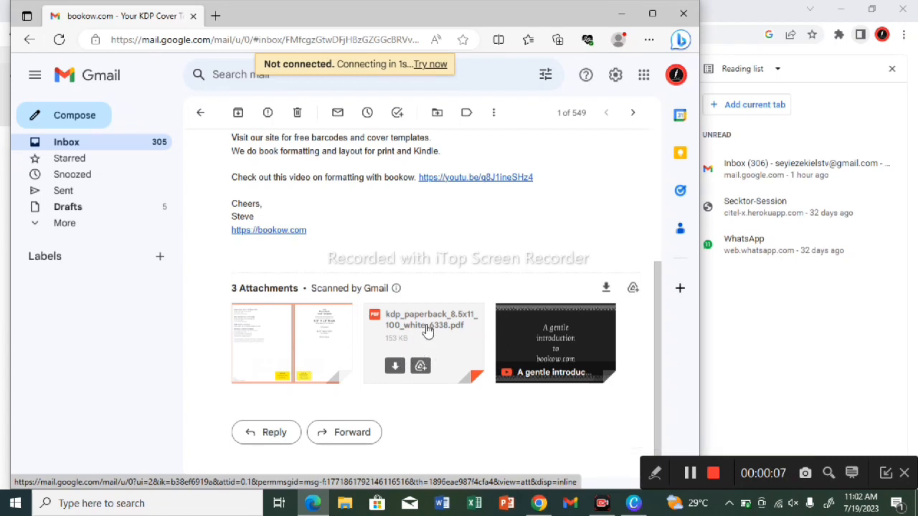
Step: View the attached kdp_paperback_8.5x11_100_white_6338.pdf enlarged to read its full bleed size, and switch back to Canva
left_click(418, 331)
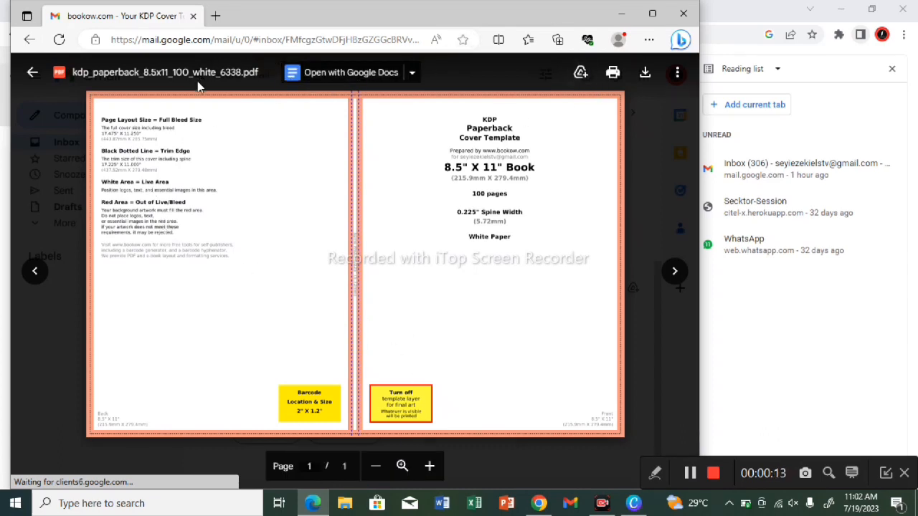
left_click(400, 472)
left_click(397, 473)
left_click(397, 474)
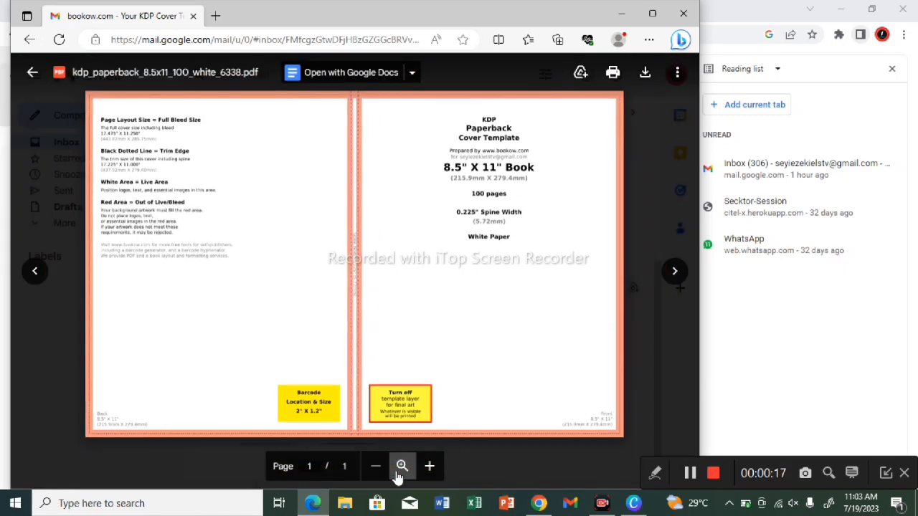
left_click(397, 473)
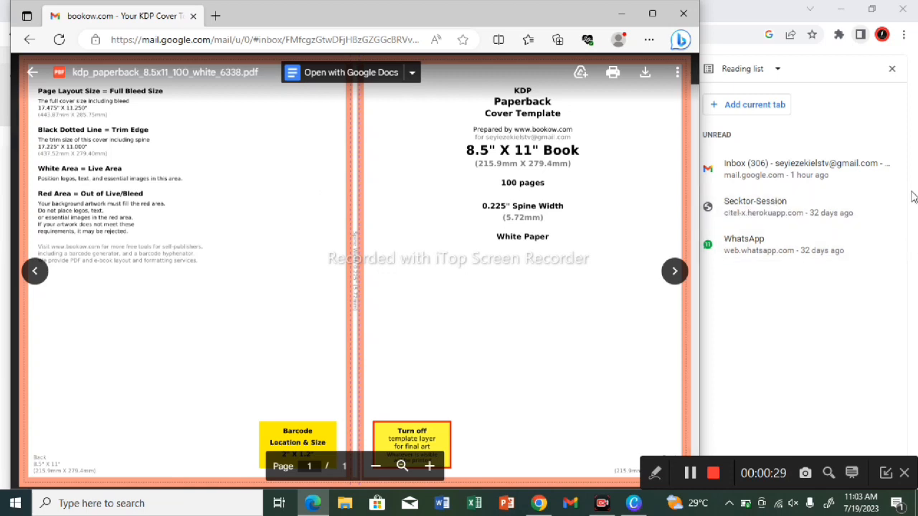
left_click(621, 14)
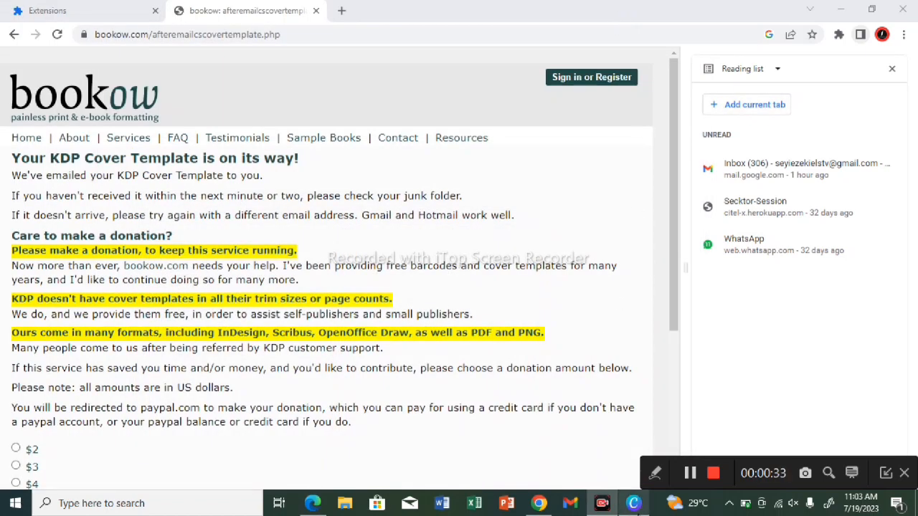
left_click(635, 506)
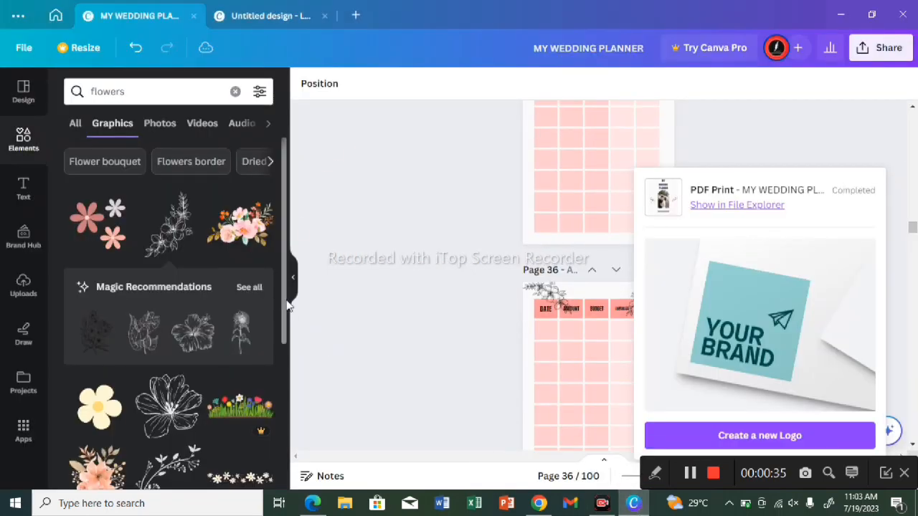
left_click(741, 436)
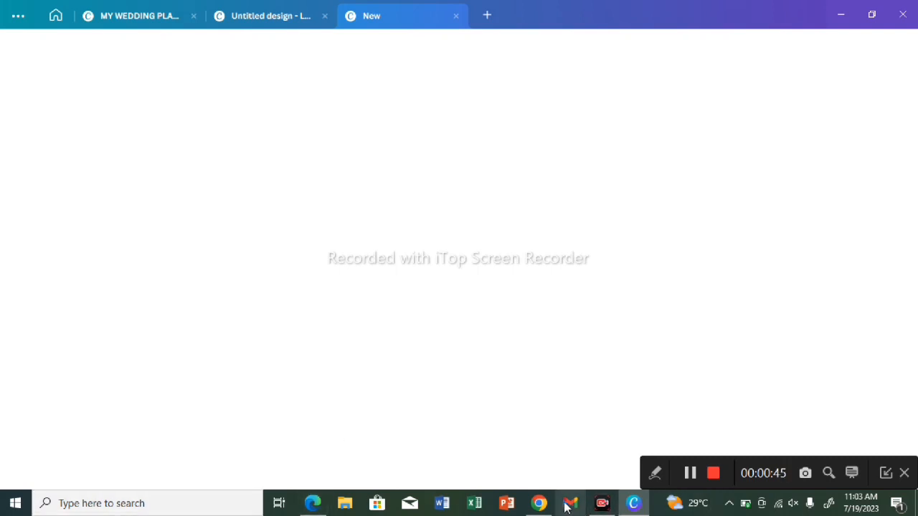
mouse_move(542, 505)
left_click(566, 510)
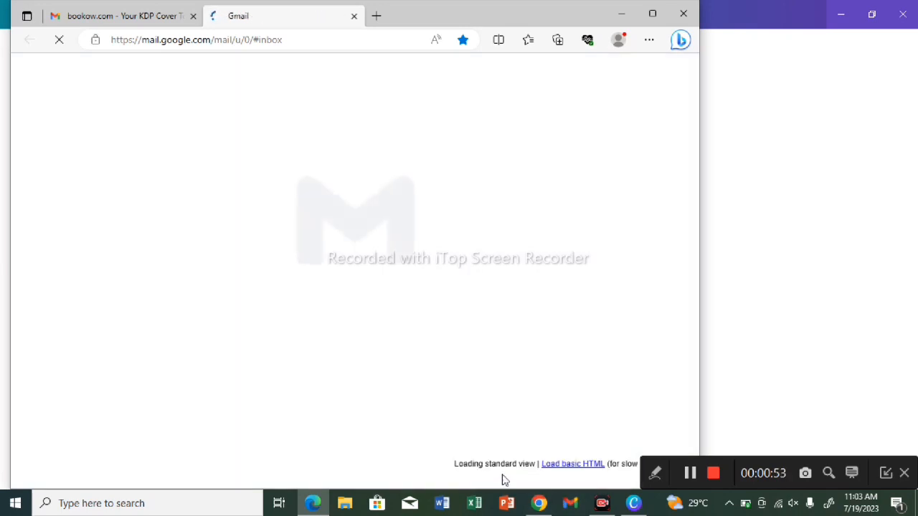
left_click(312, 504)
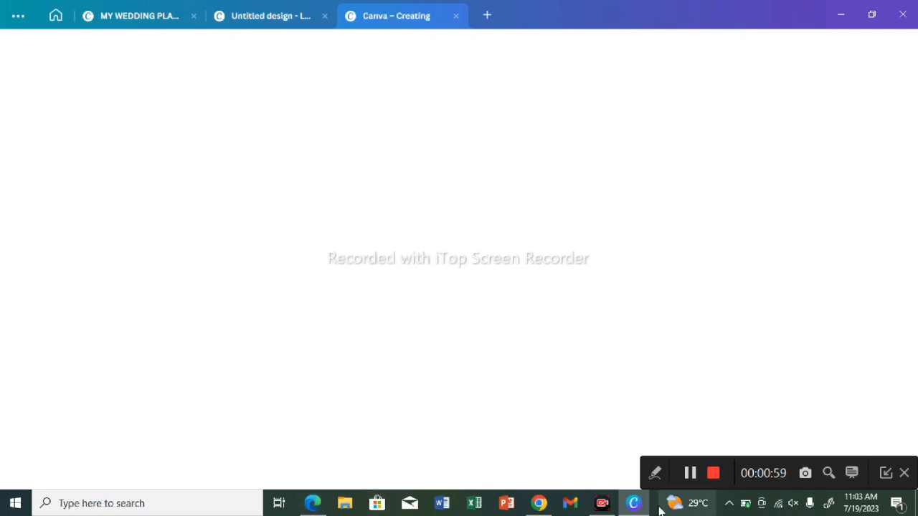
left_click(632, 505)
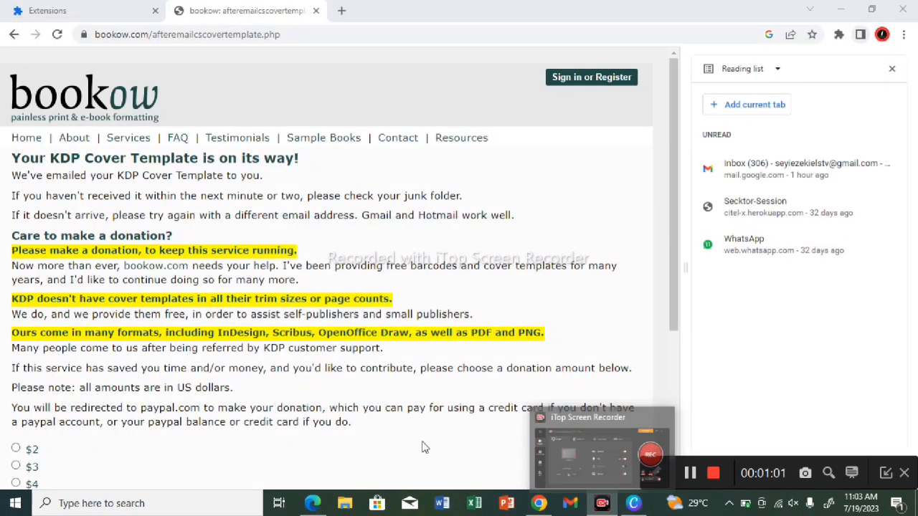
left_click(633, 505)
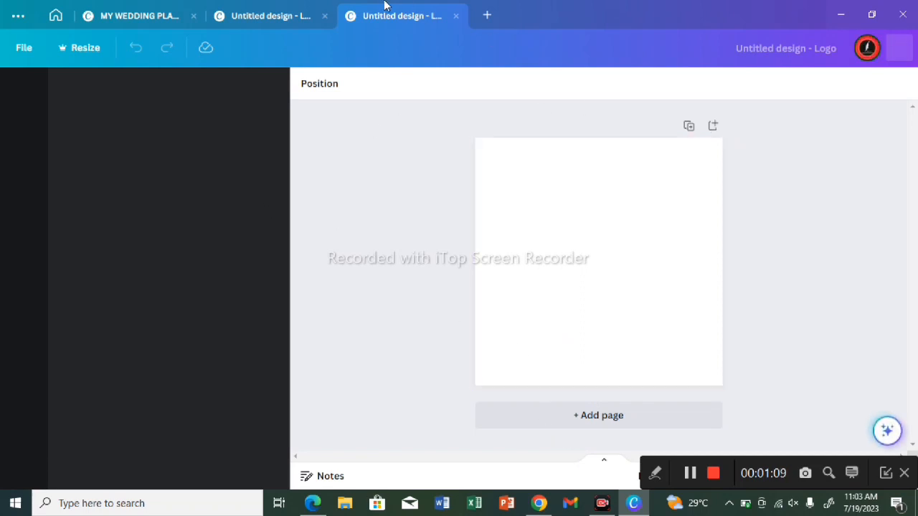
Step: Close both untitled logo designs, keeping only the wedding planner design open
left_click(455, 15)
double_click(454, 13)
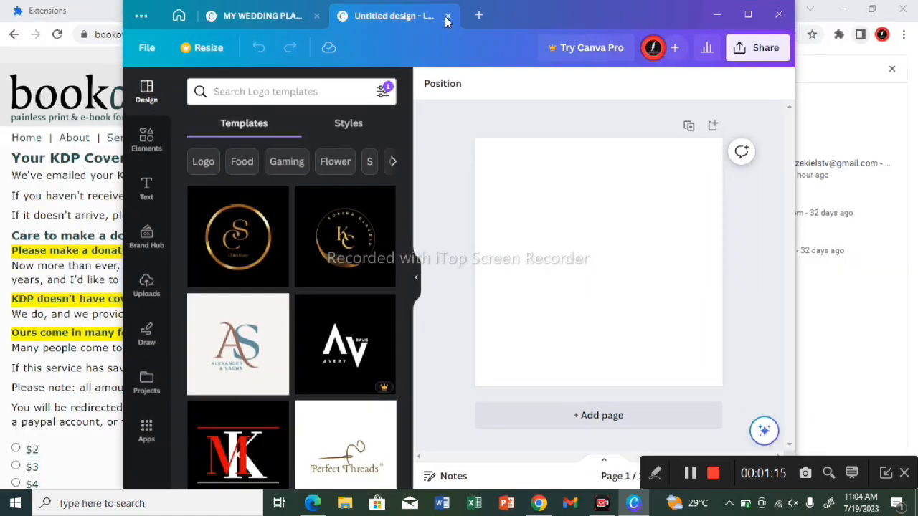
left_click(448, 16)
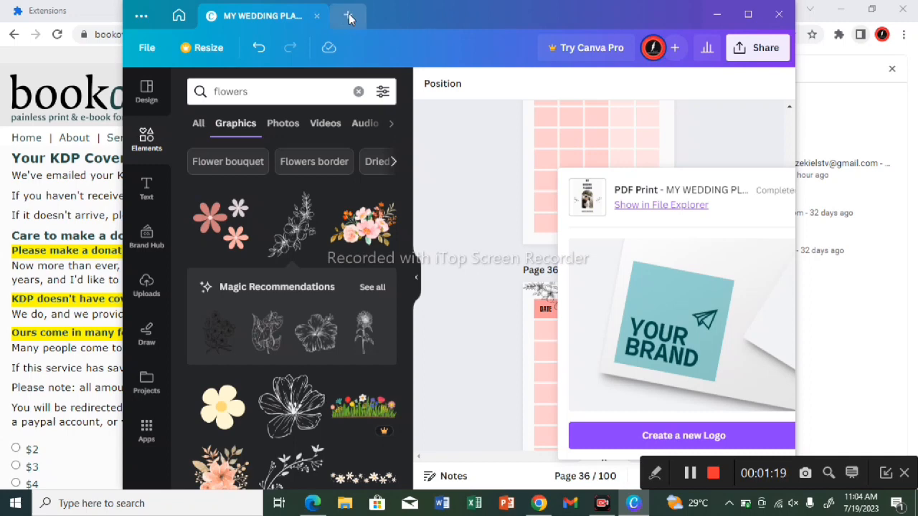
Step: Create a new custom-size design 17.474 in wide and 11.25 in high in a maximized window
left_click(348, 16)
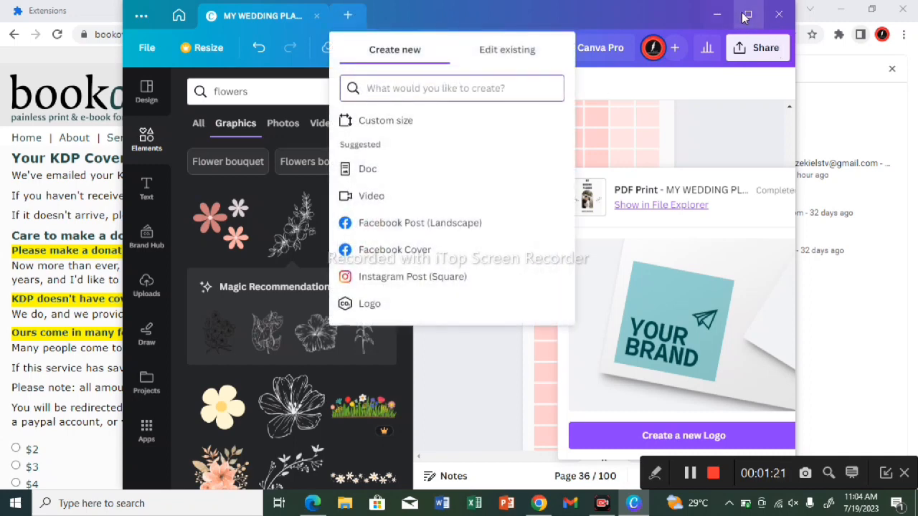
left_click(747, 15)
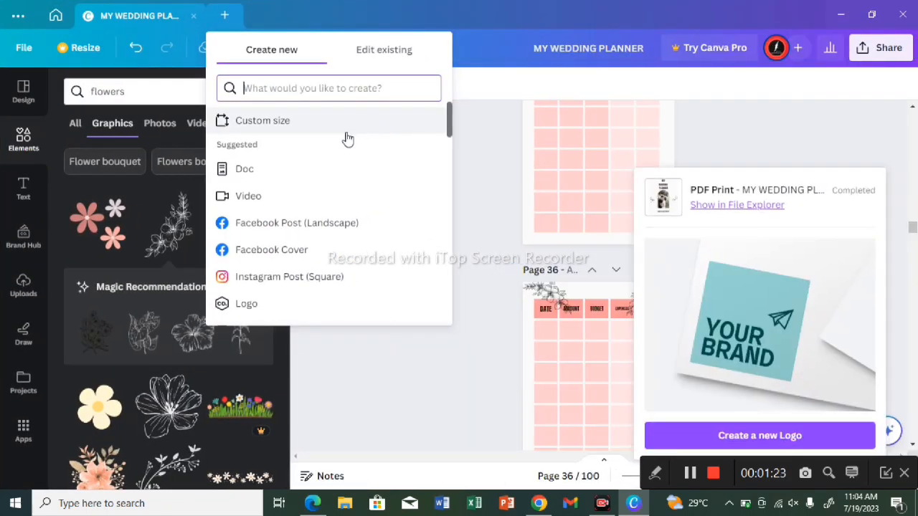
left_click(345, 127)
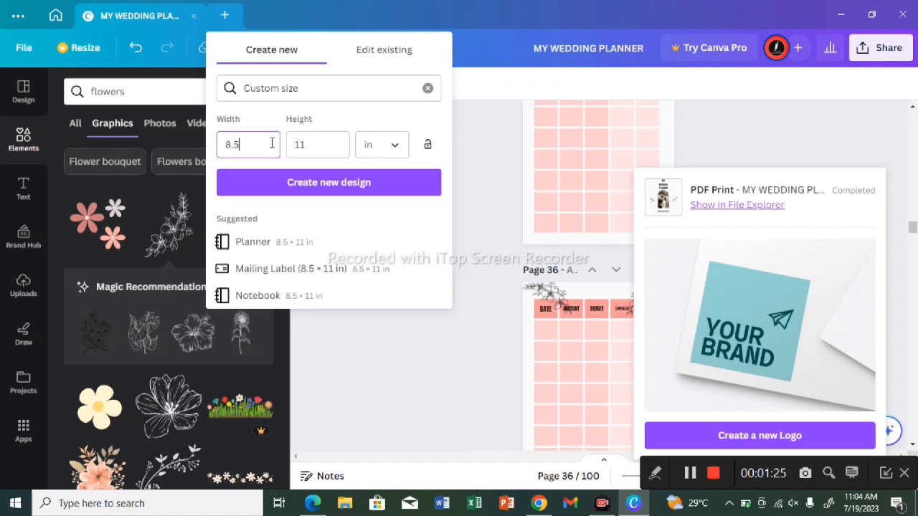
key("BackSpace")
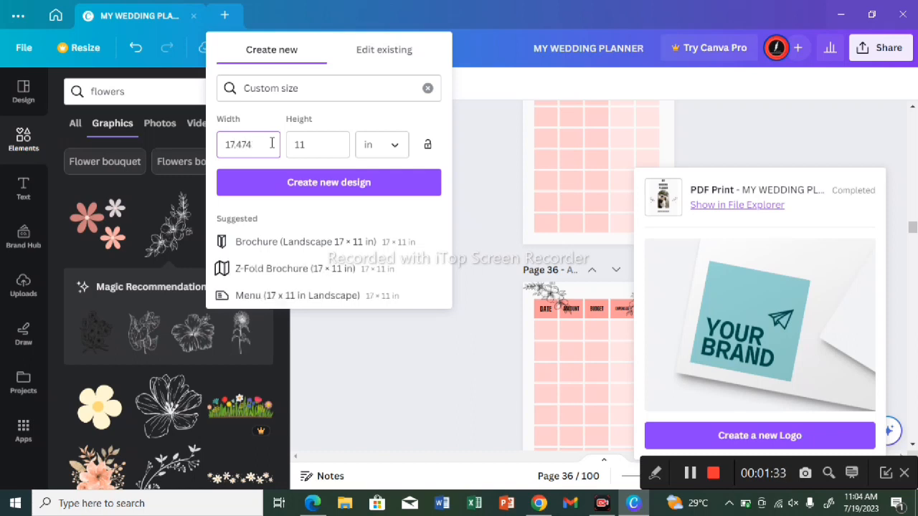
left_click(305, 145)
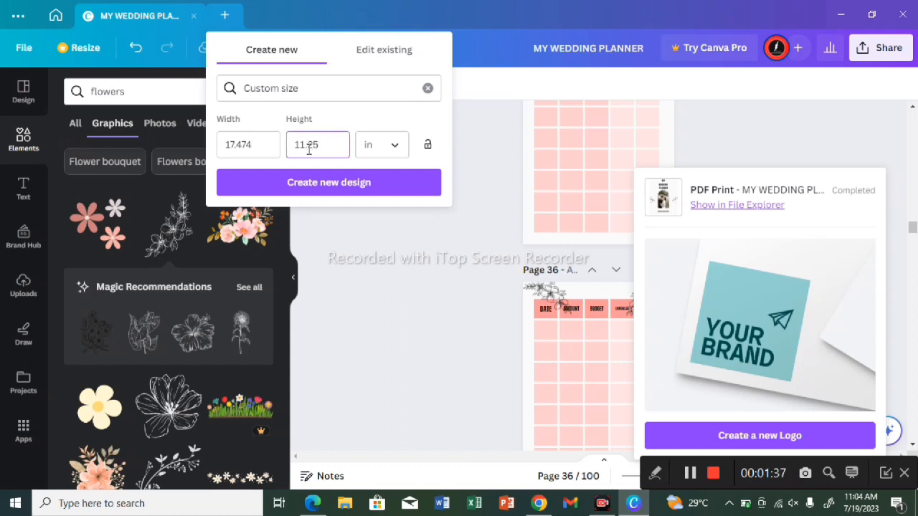
left_click(342, 181)
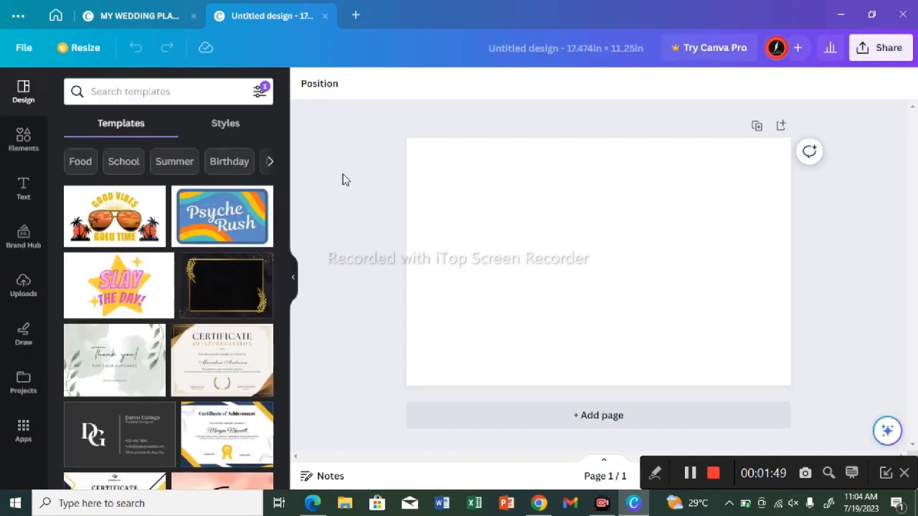
Step: Search the design templates for Wedding Banners
left_click(115, 91)
type("WEDDIMG")
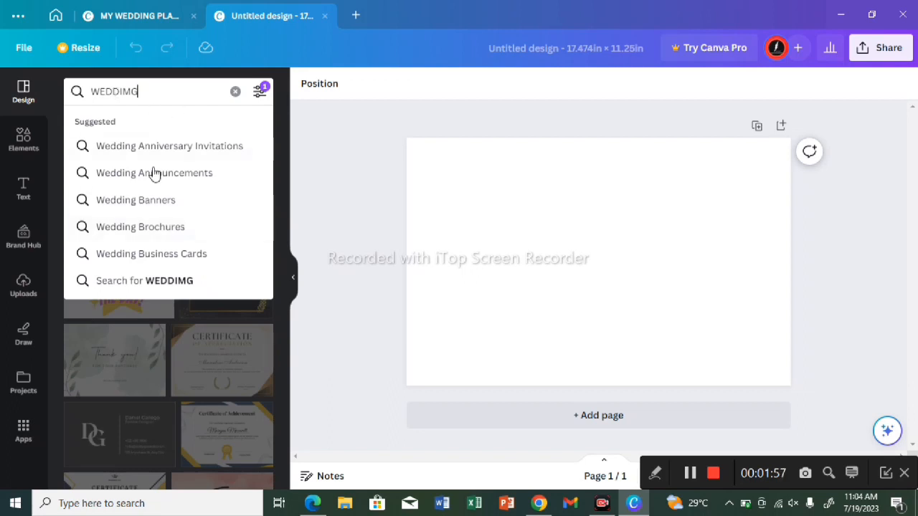
left_click(136, 200)
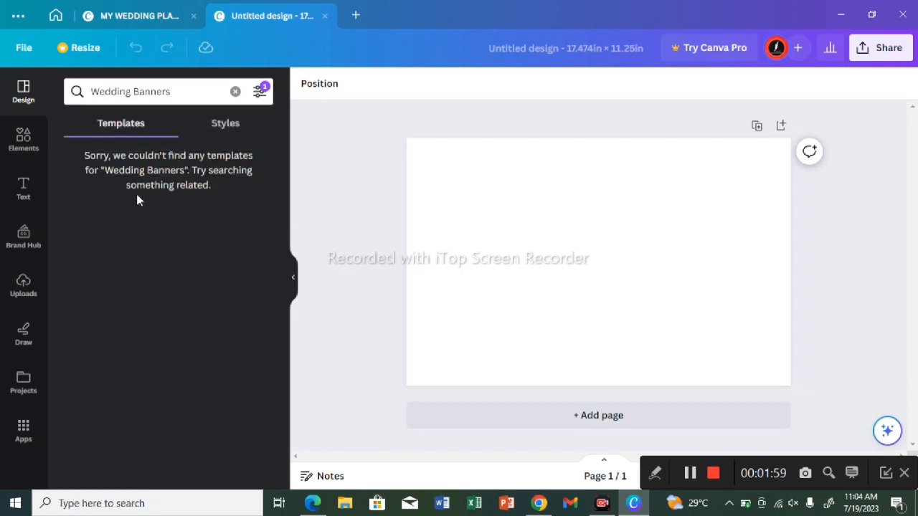
Step: Search the templates for Wedding and apply the floral Save The Date template with gold rings to the blank page
left_click(188, 93)
key("BackSpace")
key("BackSpace")
key("BackSpace")
key("BackSpace")
key("BackSpace")
key("BackSpace")
key("BackSpace")
key("BackSpace")
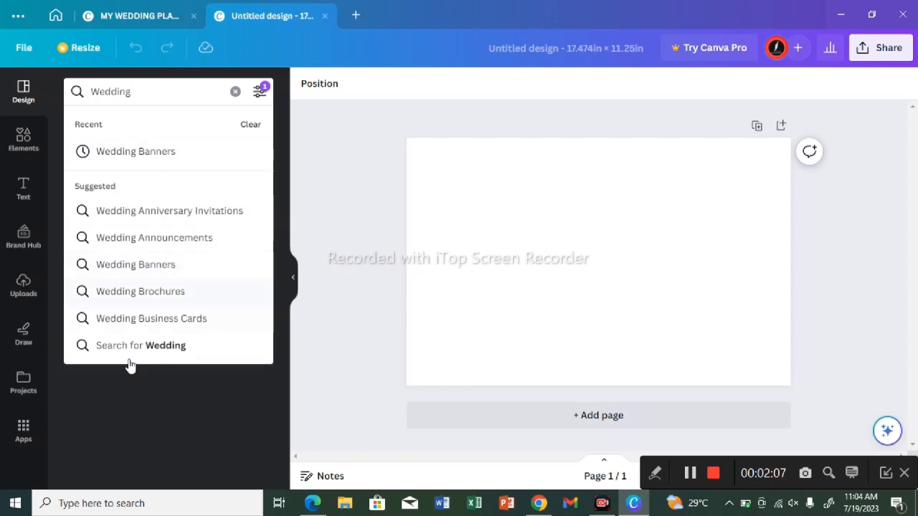
left_click(138, 353)
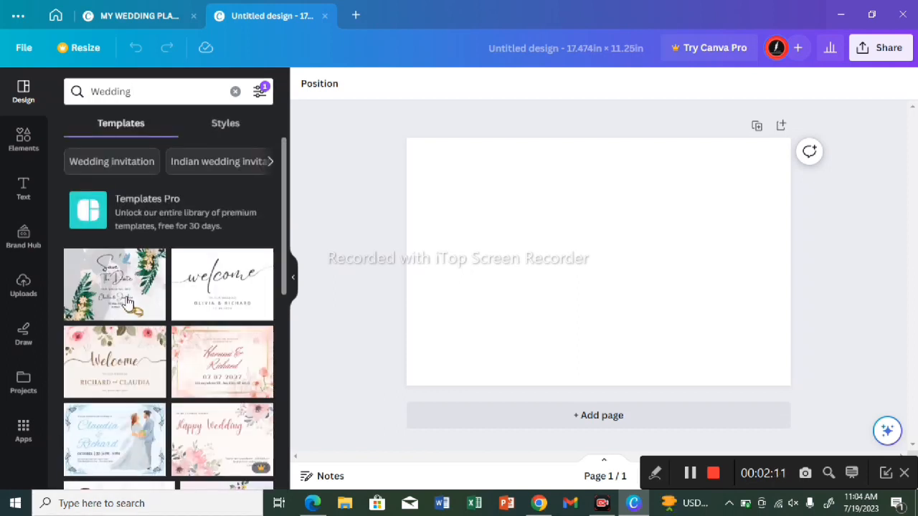
left_click(127, 300)
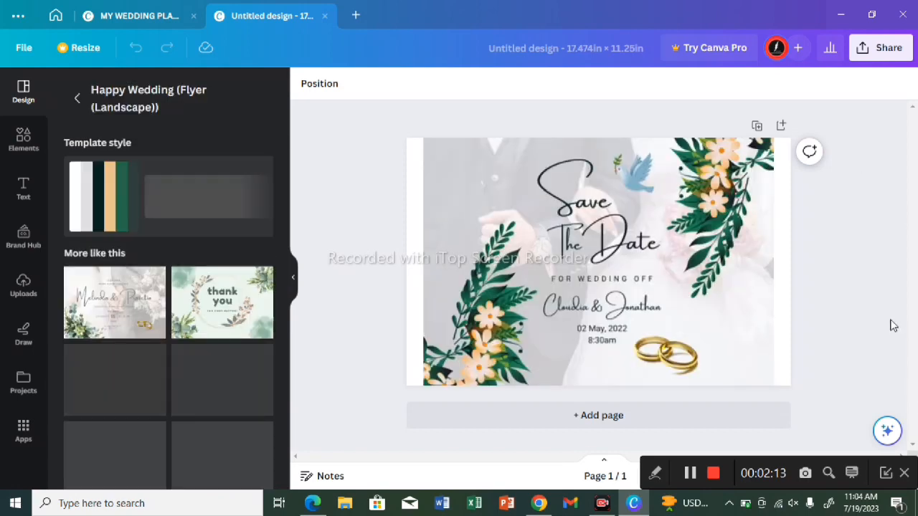
Step: Replace the word "Save" in the title with "WEDDING" and widen its text box to about twice its width
left_click(581, 204)
left_click(581, 204)
key("BackSpace")
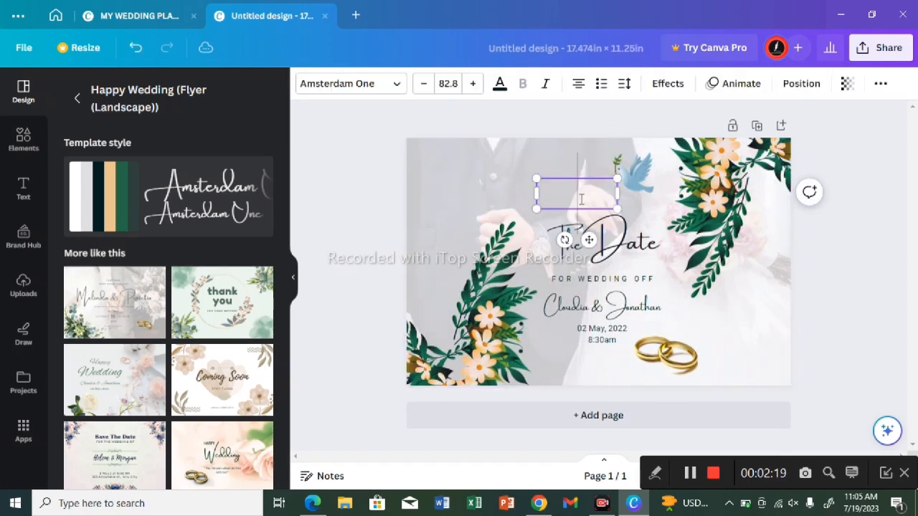
type("WEDDIN")
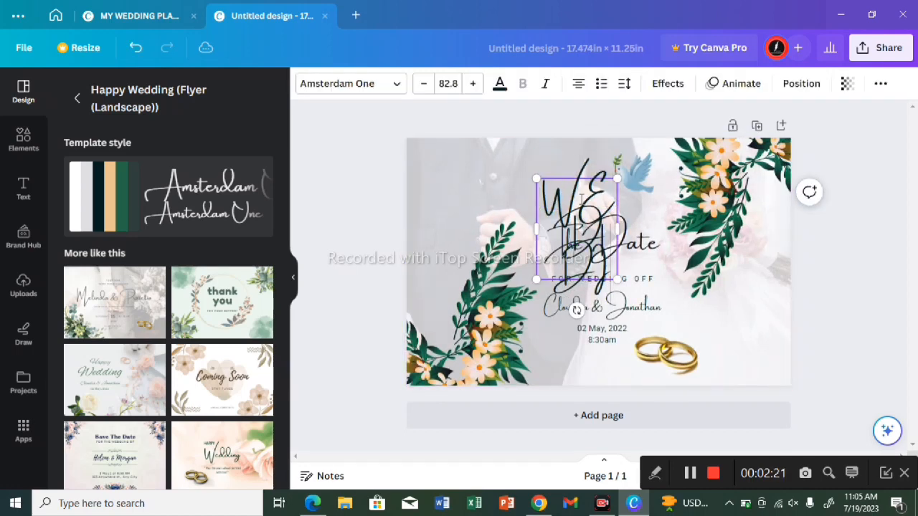
type("G")
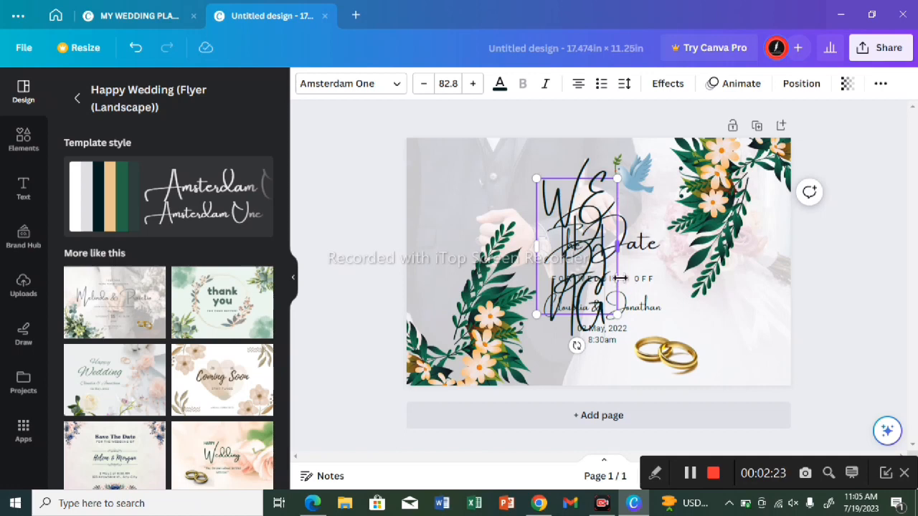
left_click_drag(618, 247, 706, 248)
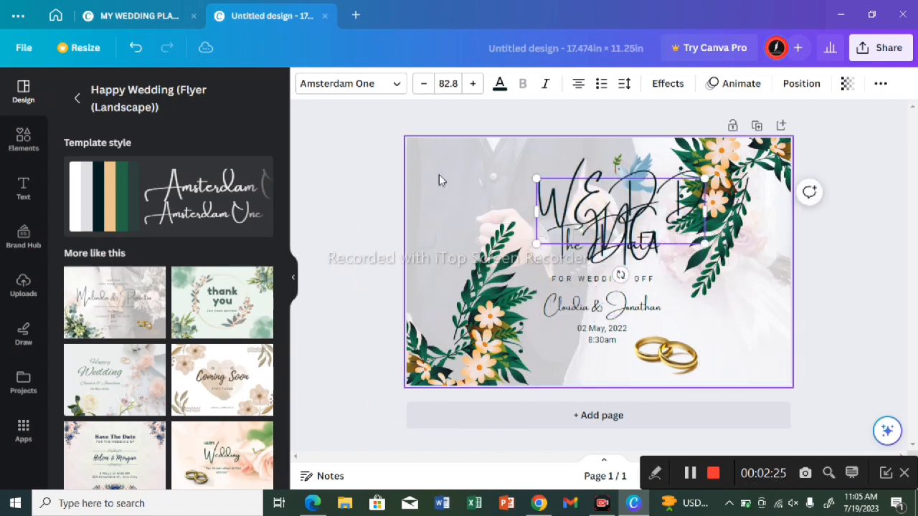
Step: Set the WEDDING title's font to Bukhari Script and move the title into the right half of the cover
left_click(308, 89)
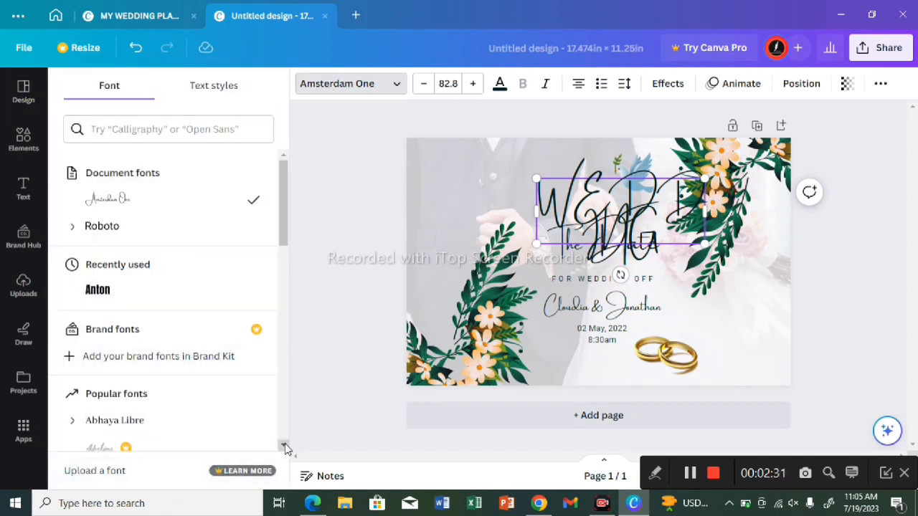
scroll(285, 446, "down", 4)
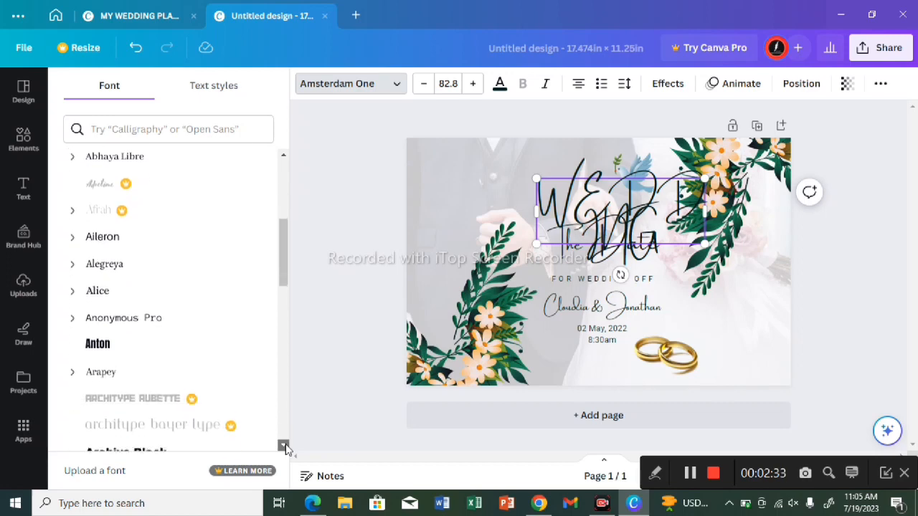
scroll(285, 446, "down", 2)
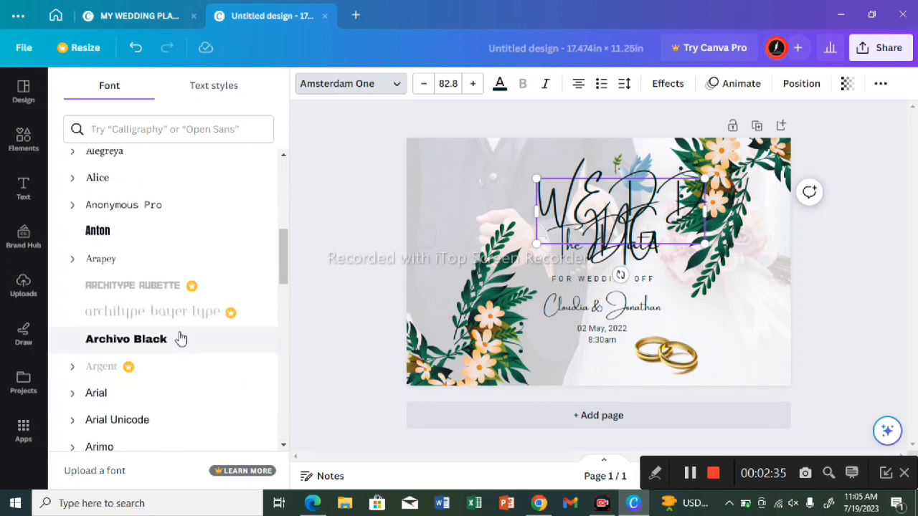
left_click(181, 339)
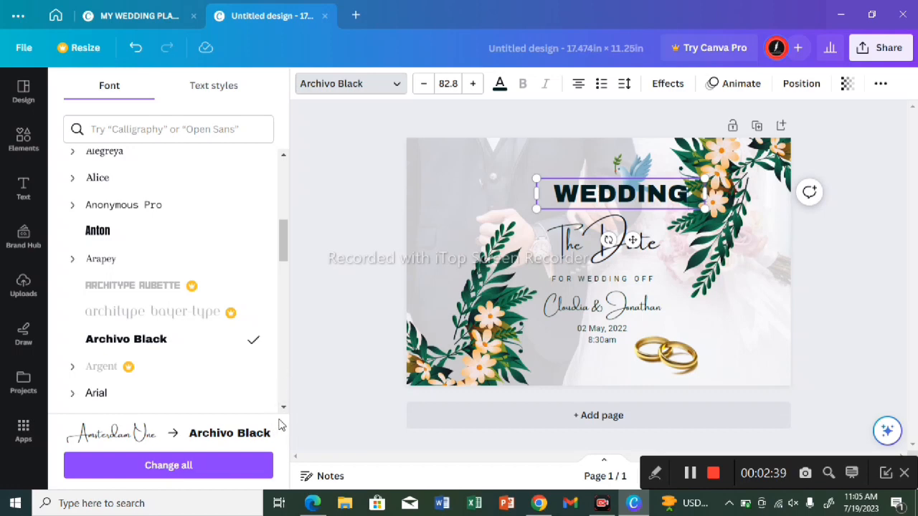
left_click_drag(283, 407, 284, 409)
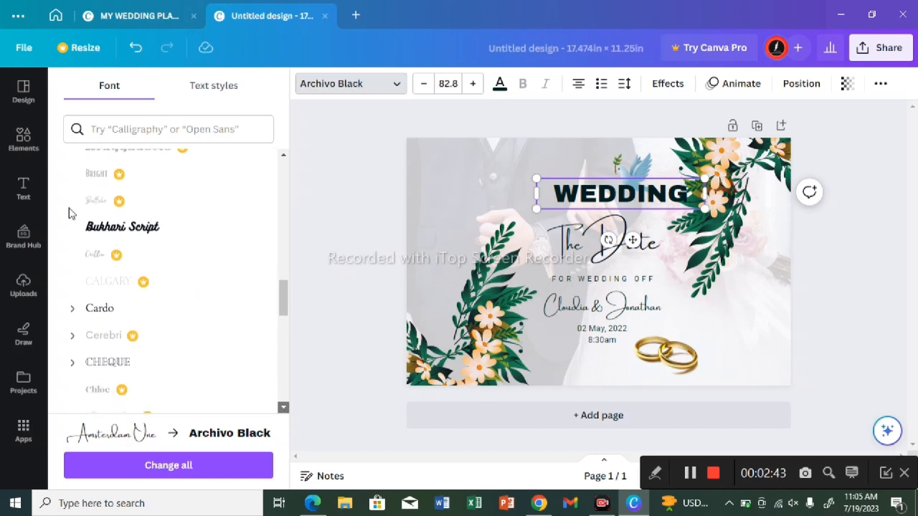
left_click(130, 215)
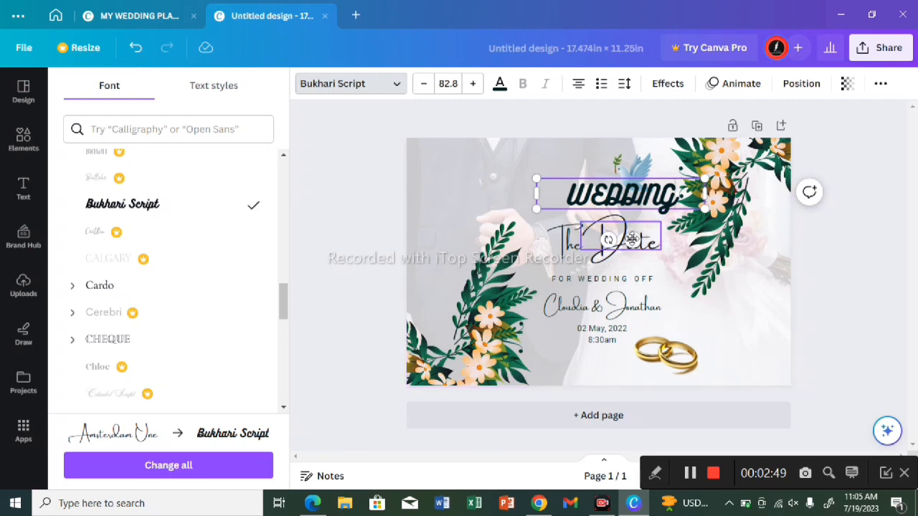
left_click_drag(634, 241, 714, 280)
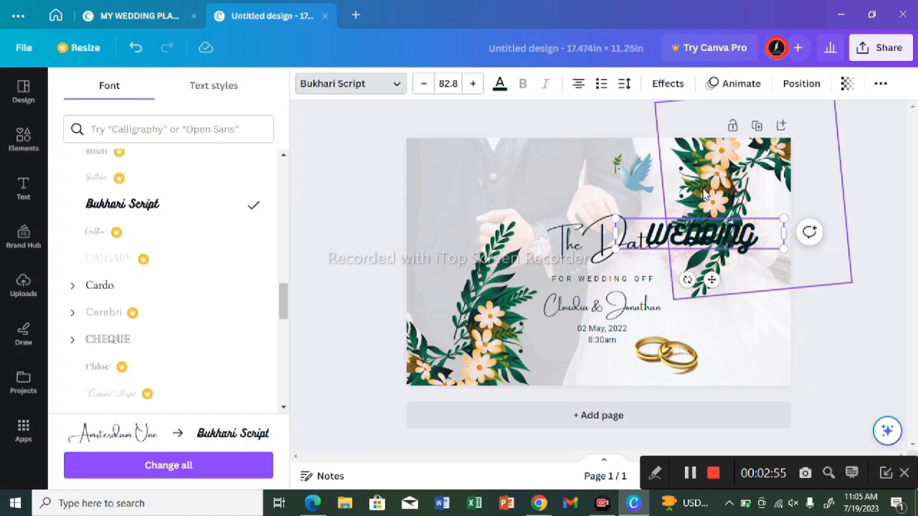
Step: Move the upper floral spray leftward from the page's right corner to the top middle of the cover
left_click(678, 167)
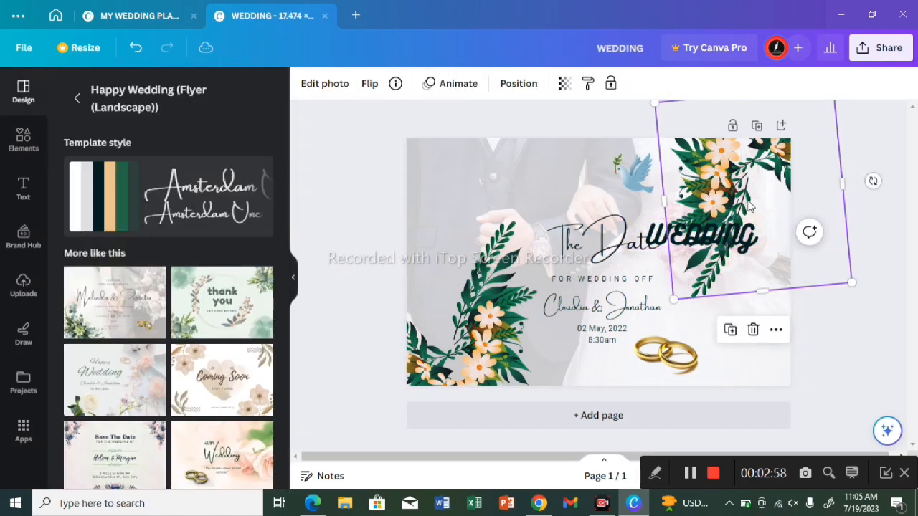
double_click(799, 244)
double_click(741, 229)
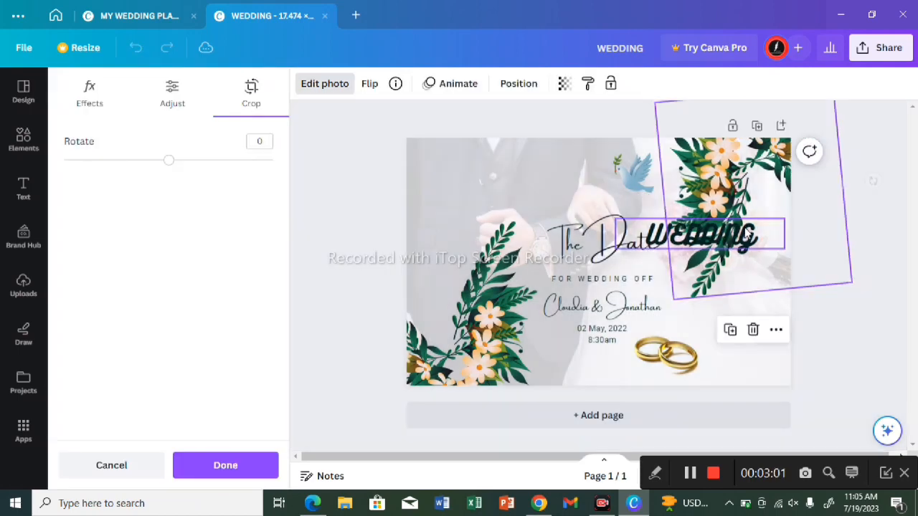
left_click_drag(708, 188, 575, 179)
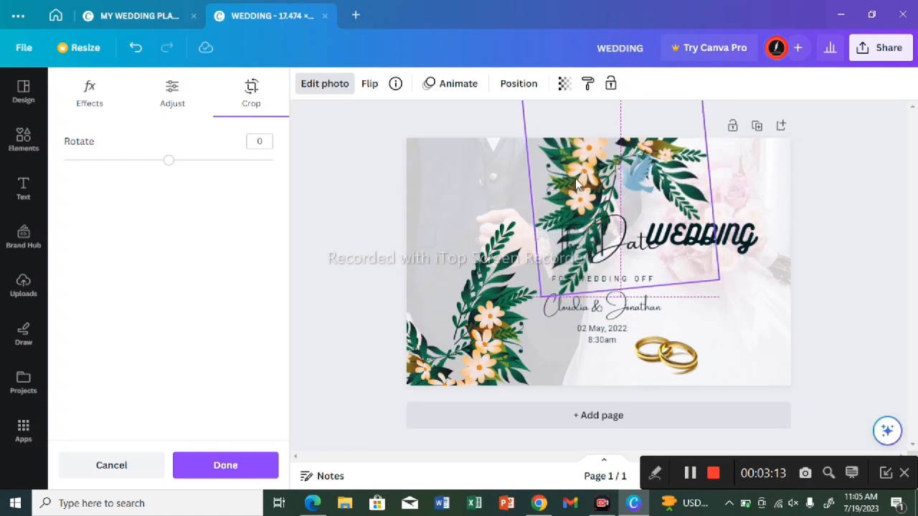
Step: Duplicate the lower-left floral spray and place the copy in the cover's lower-right corner
left_click(473, 326)
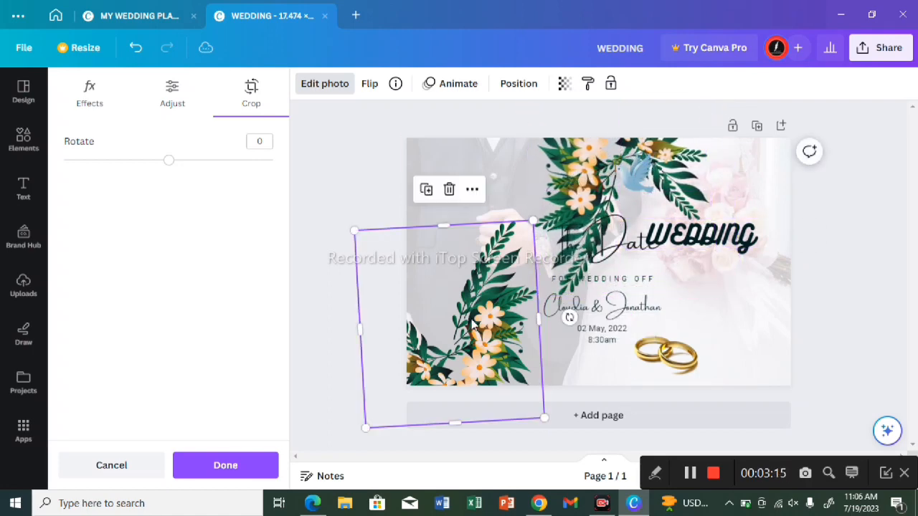
left_click(426, 191)
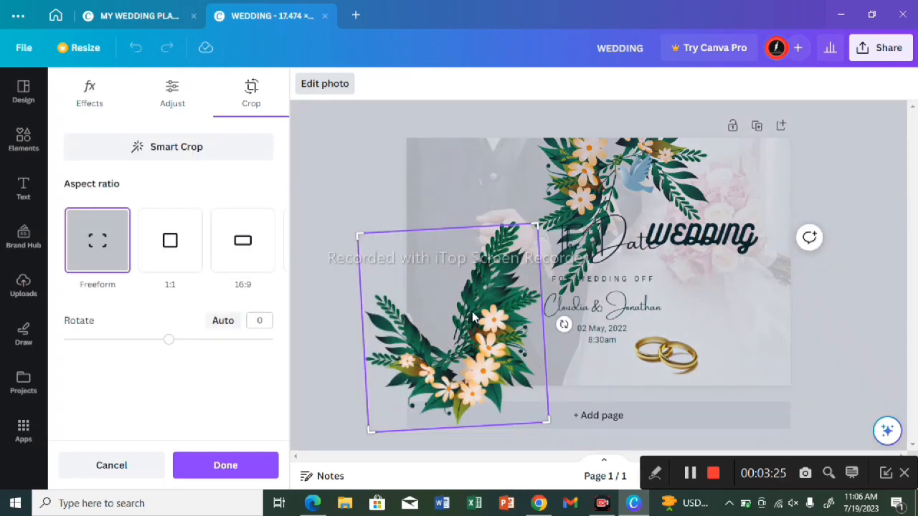
left_click(301, 247)
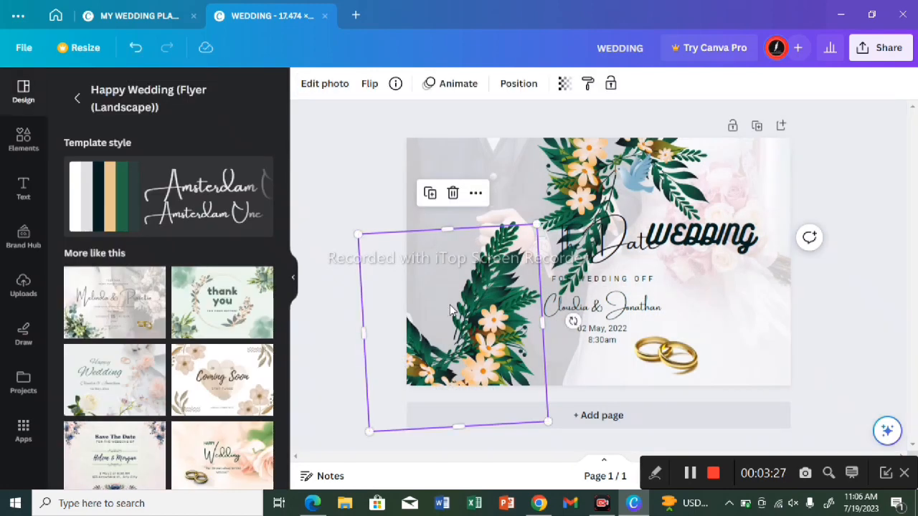
left_click_drag(451, 310, 673, 331)
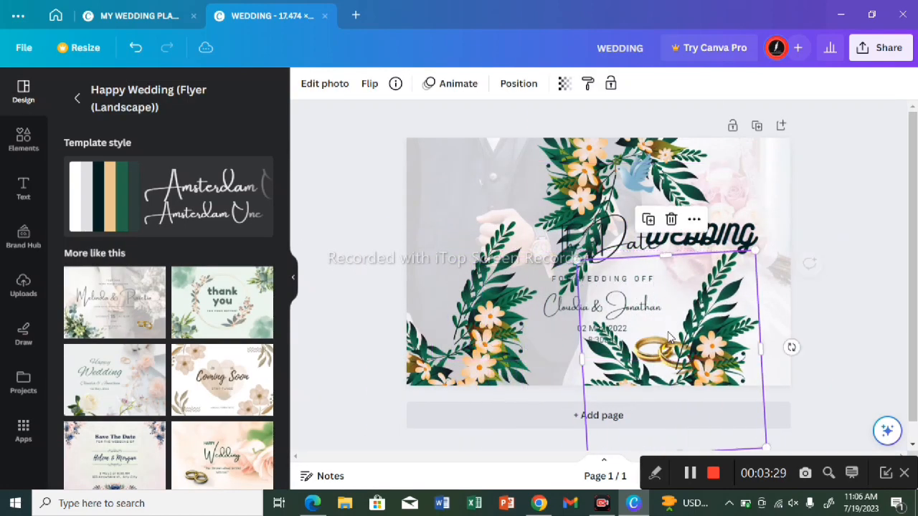
left_click_drag(745, 351, 785, 366)
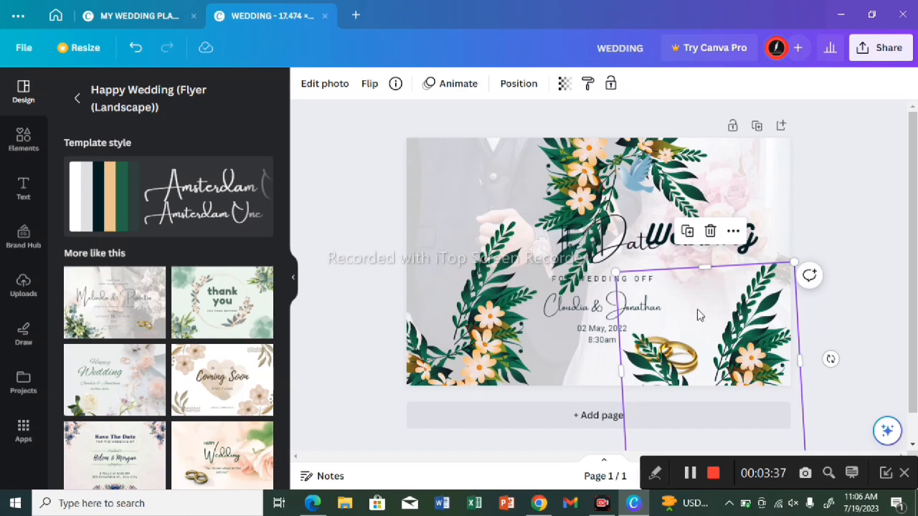
Step: Remove the word "Date" and the "FOR WEDDING OFF" line from the cover
double_click(611, 249)
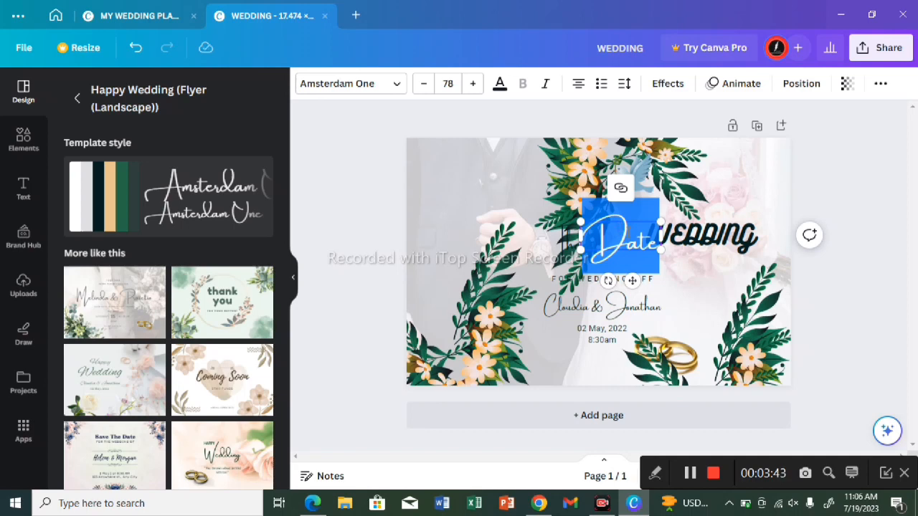
key("BackSpace")
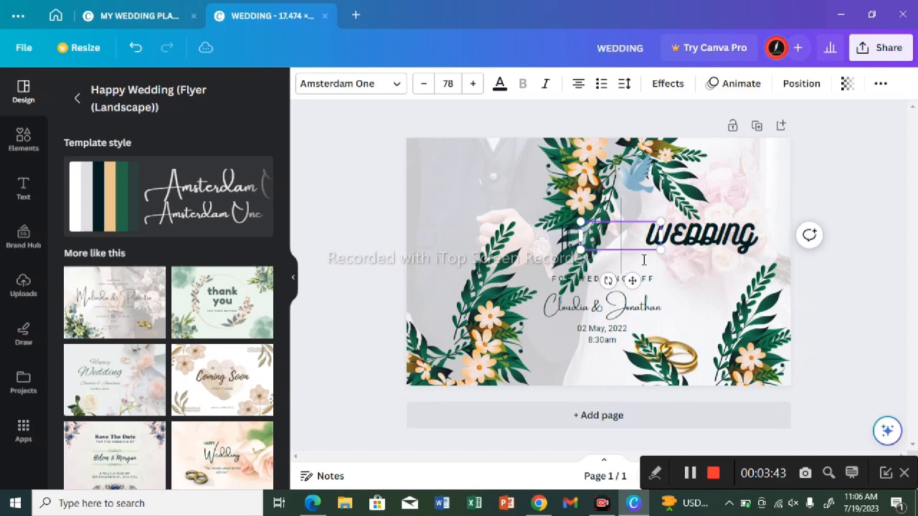
left_click(586, 280)
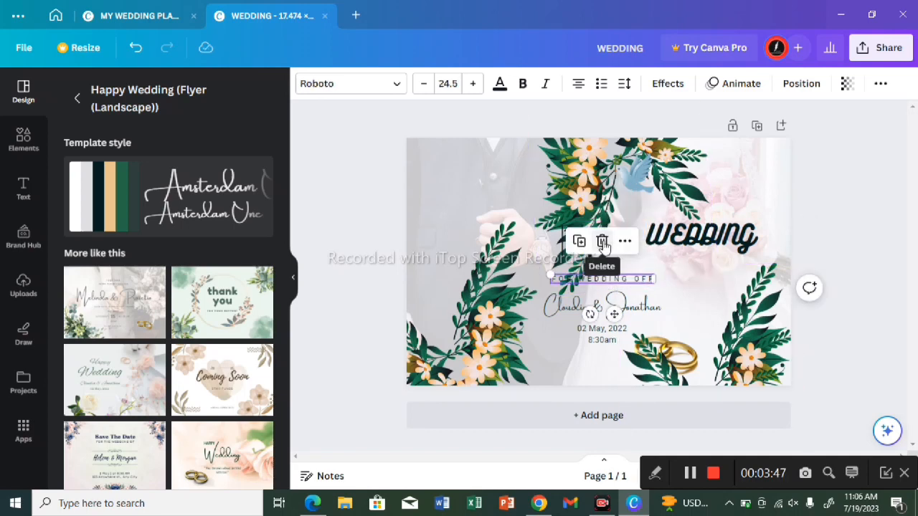
left_click(603, 243)
Step: Replace the couple's names with the author's full name in capitals and widen the text box until it fits on one line
left_click(581, 308)
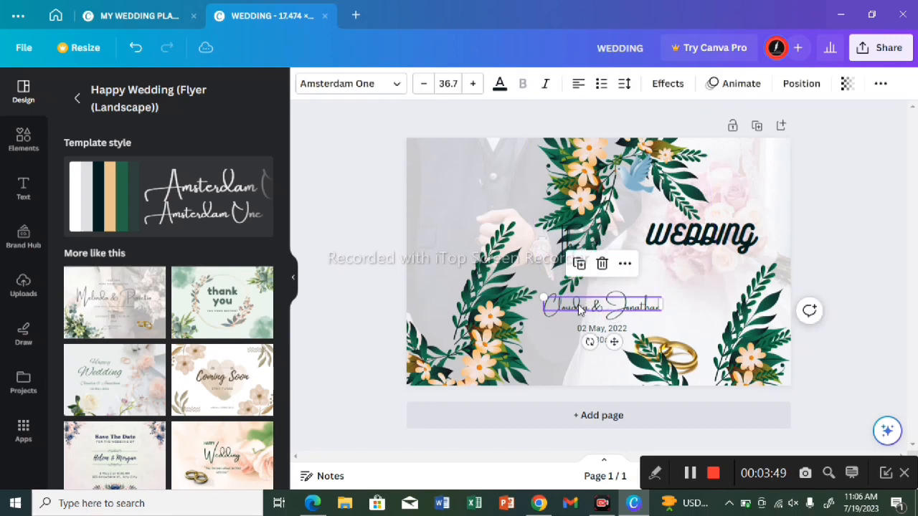
double_click(581, 308)
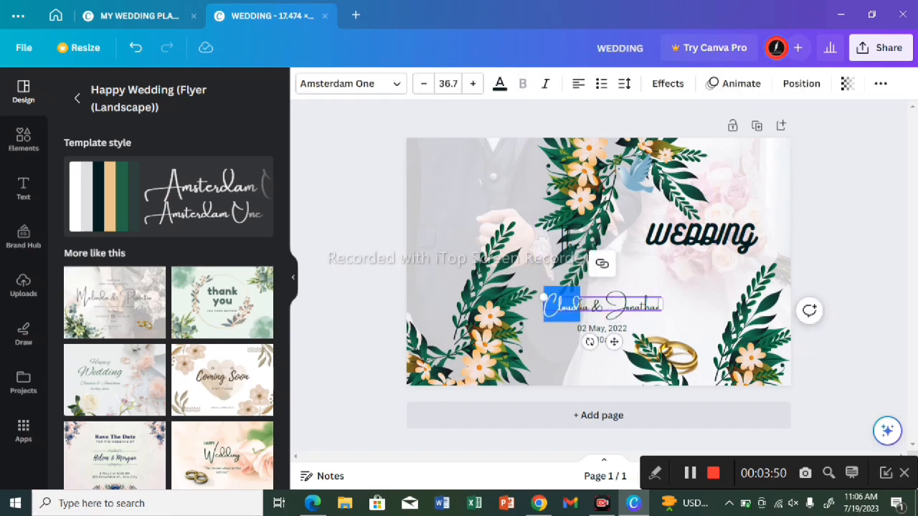
left_click(654, 306)
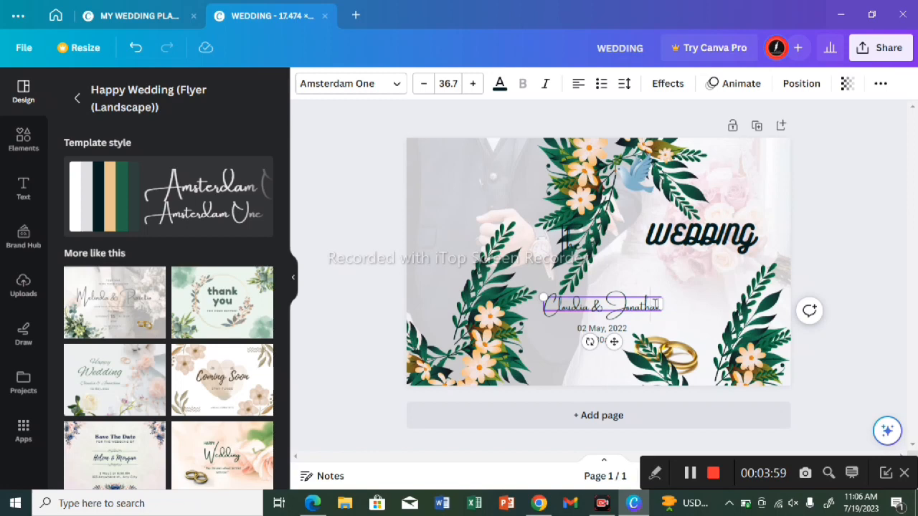
double_click(631, 306)
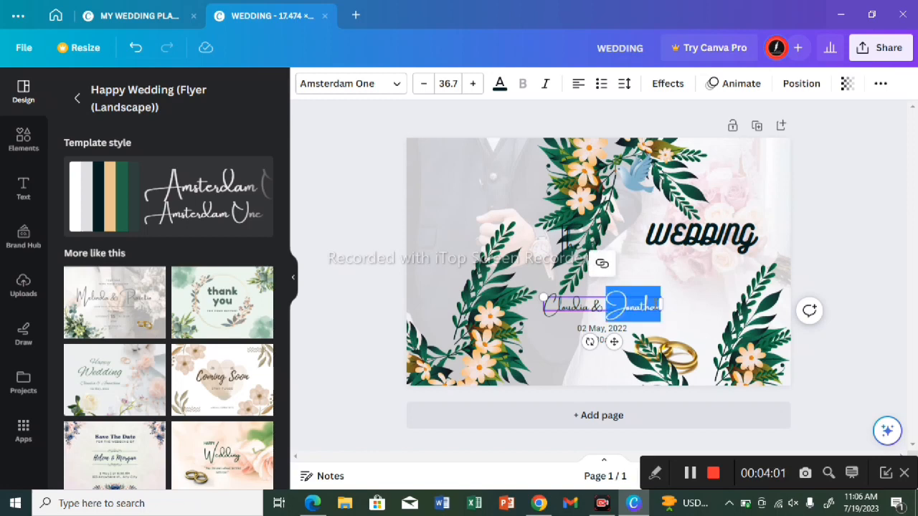
key("BackSpace")
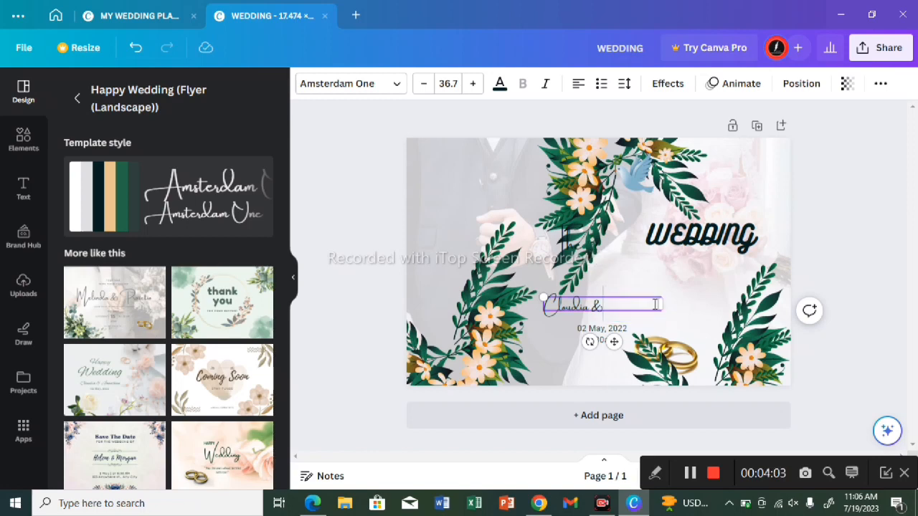
key("BackSpace")
key("BackSpace")
key("BackSpace")
key("BackSpace")
key("BackSpace")
key("BackSpace")
key("BackSpace")
key("BackSpace")
key("BackSpace")
type("En")
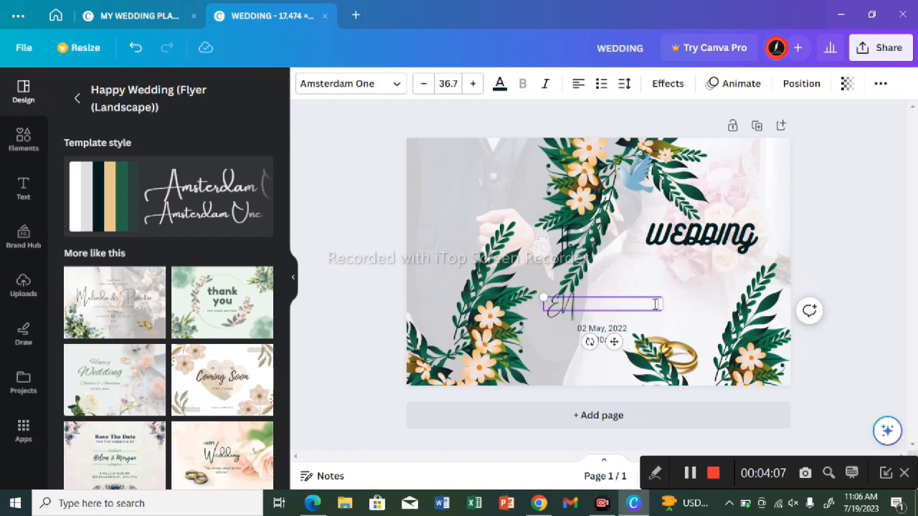
key("BackSpace")
key("BackSpace")
type("Ben")
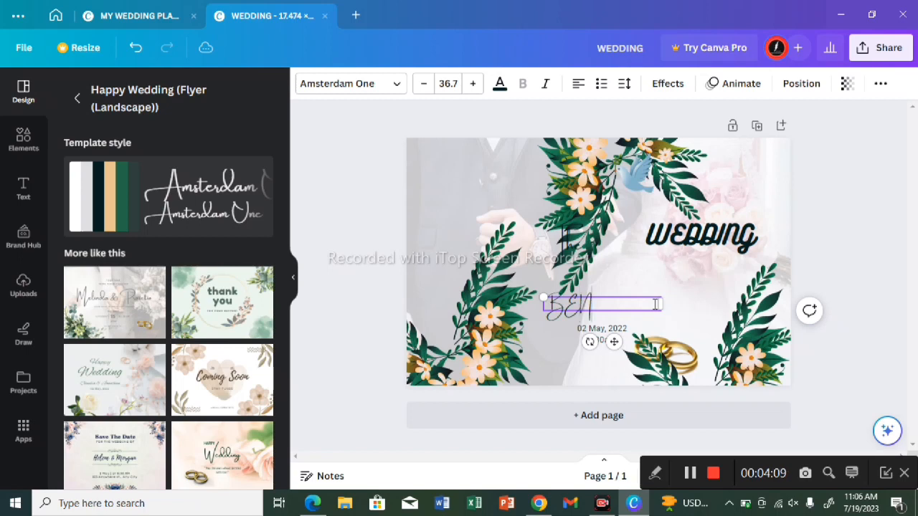
type("be")
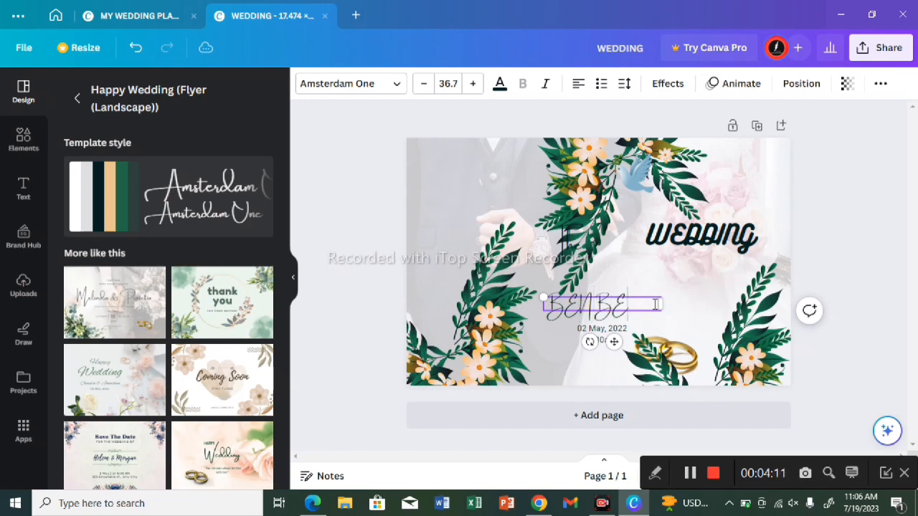
type("ZOS")
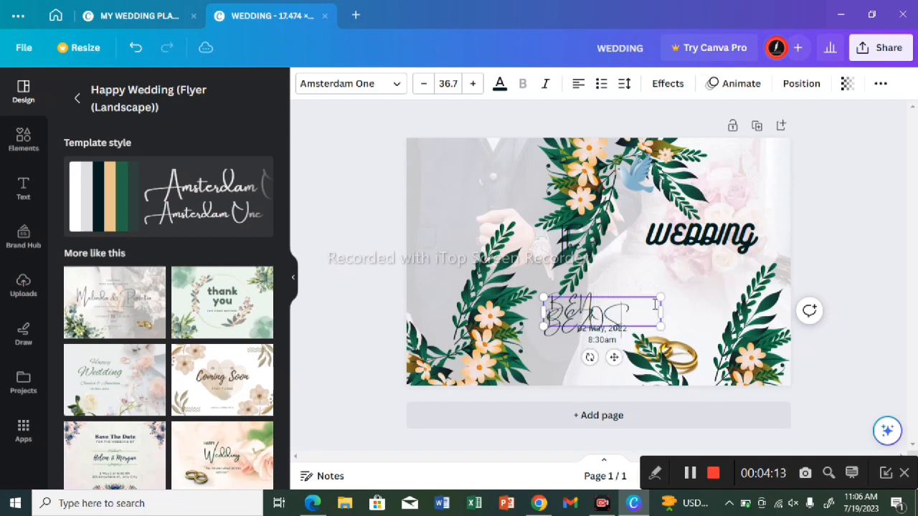
left_click_drag(661, 305, 706, 309)
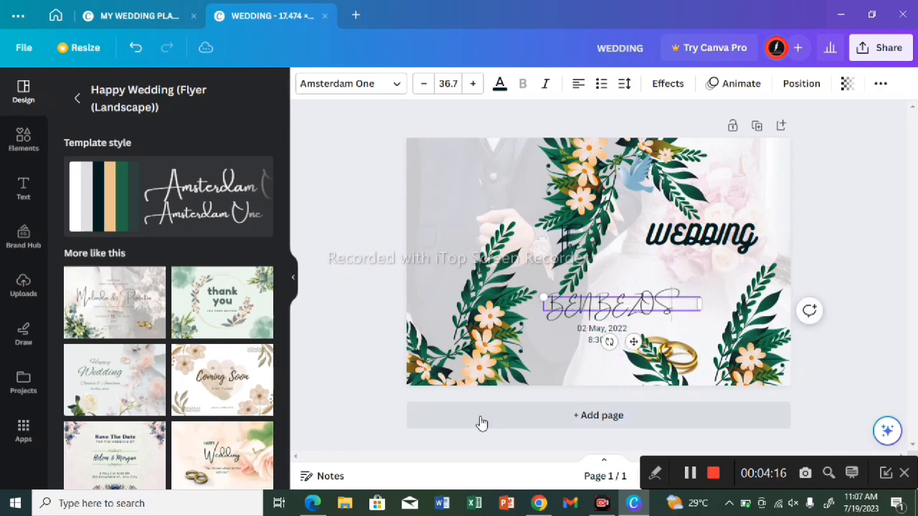
Step: Set the author name's font to bold Comic Sans and move it horizontally aligned to just above the gold rings
left_click(397, 83)
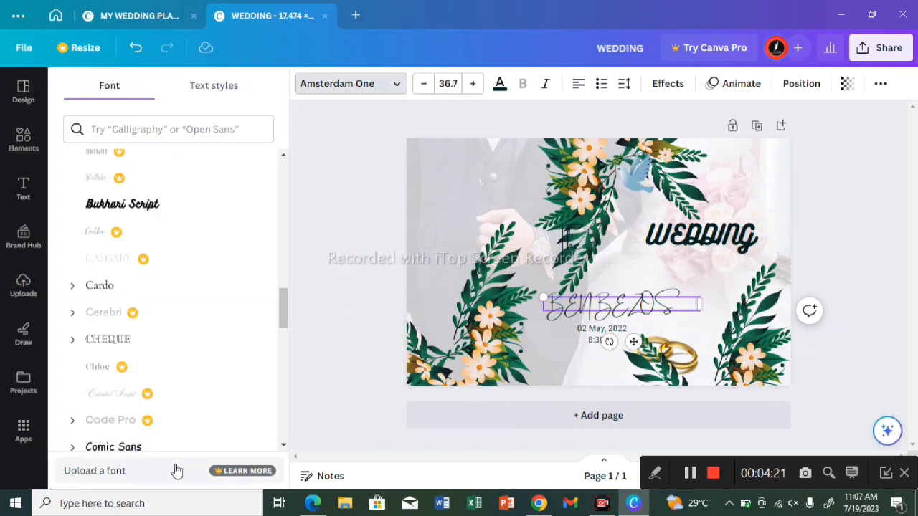
left_click(151, 452)
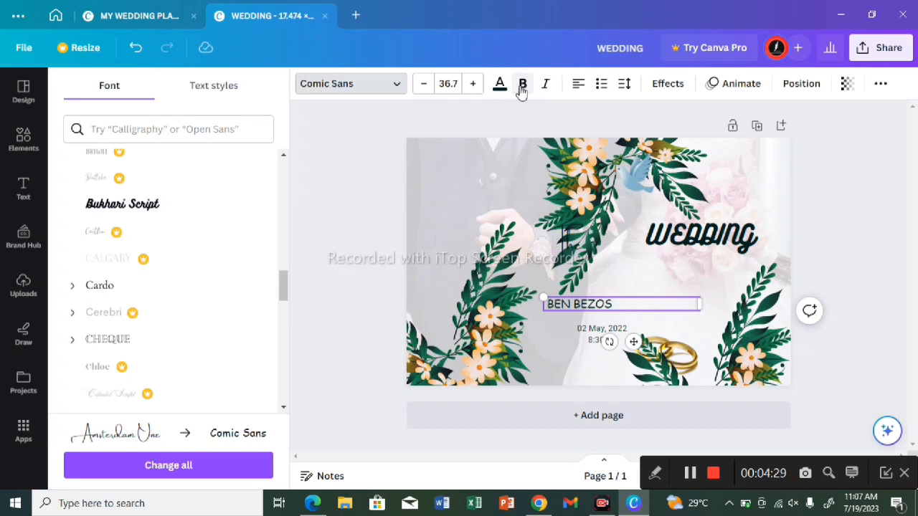
left_click(521, 86)
left_click_drag(609, 341, 640, 351)
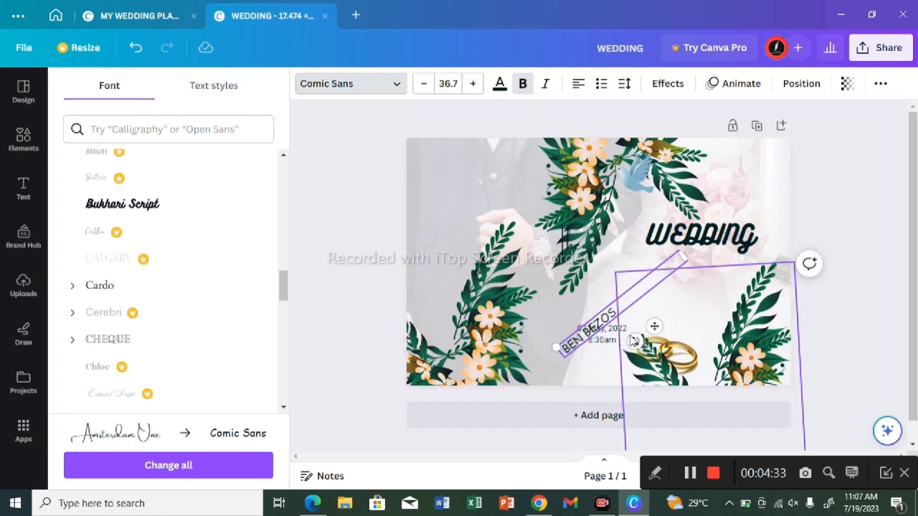
left_click_drag(635, 342, 753, 364)
left_click_drag(750, 362, 750, 362)
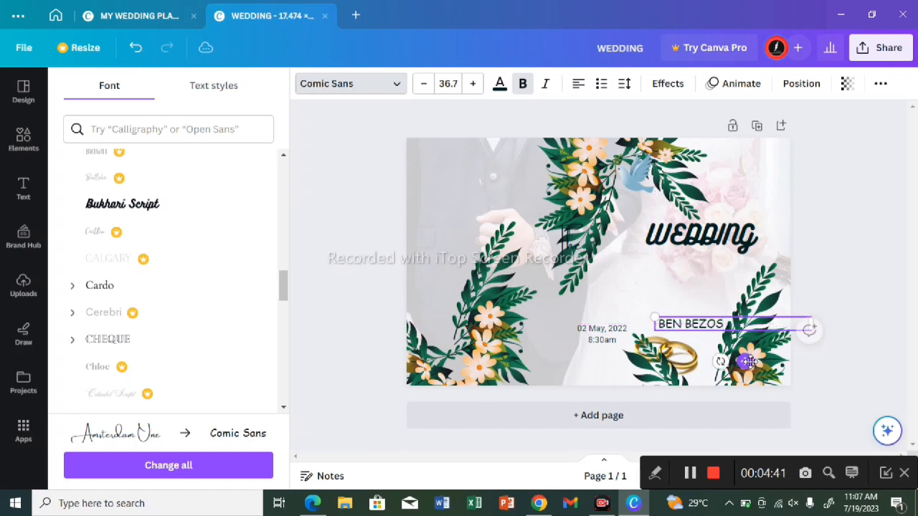
Step: Delete the date and time text block and open the elements library
left_click(607, 332)
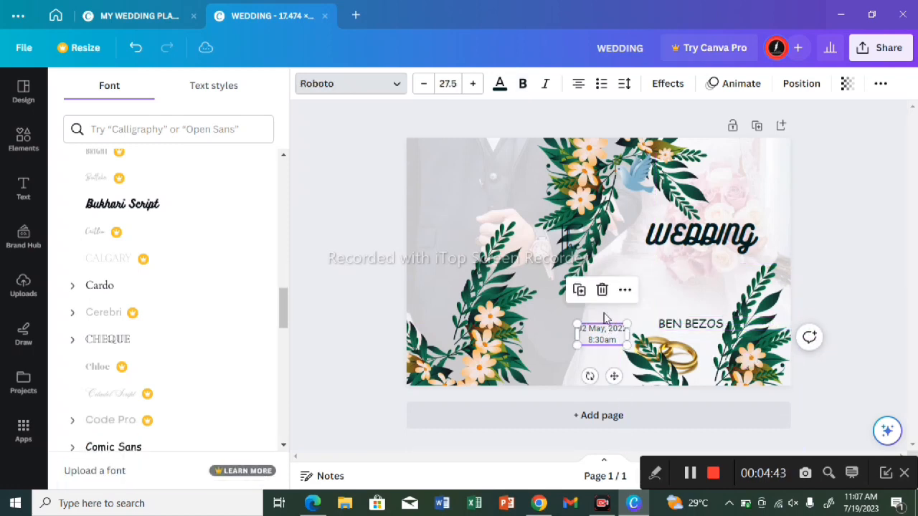
left_click(601, 290)
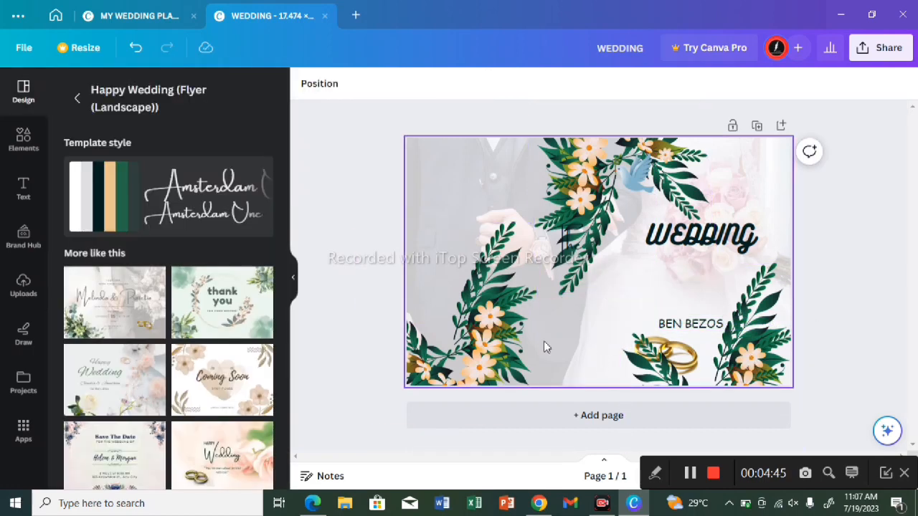
left_click(23, 134)
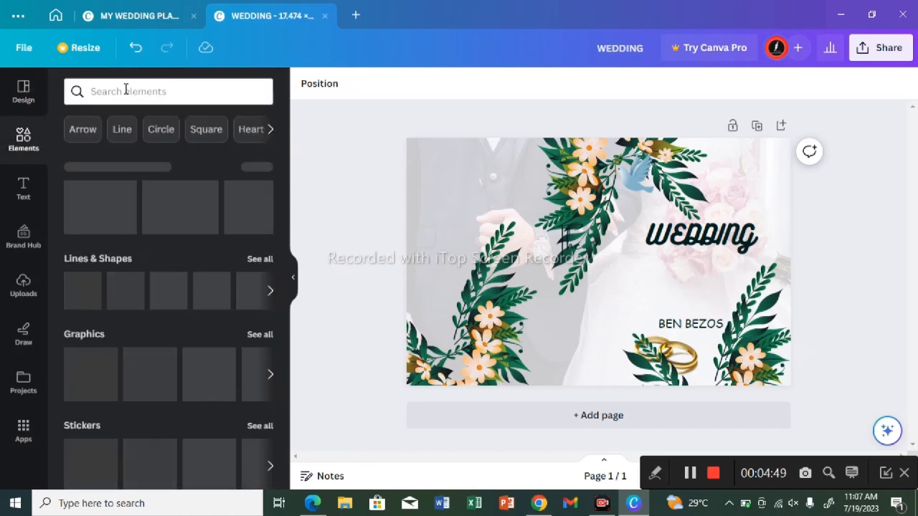
Step: Add a straight line, turn it vertical at the middle of the cover and extend it from the top edge to the bottom edge
left_click(126, 91)
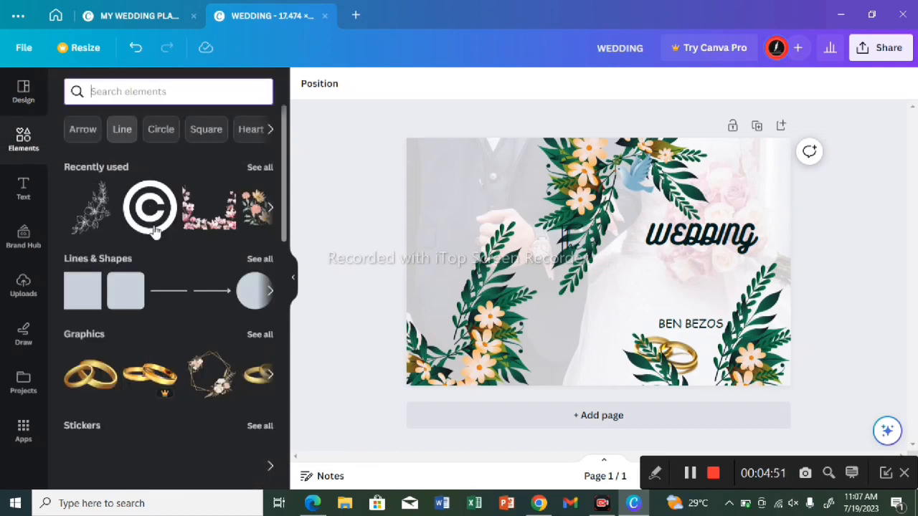
left_click(172, 292)
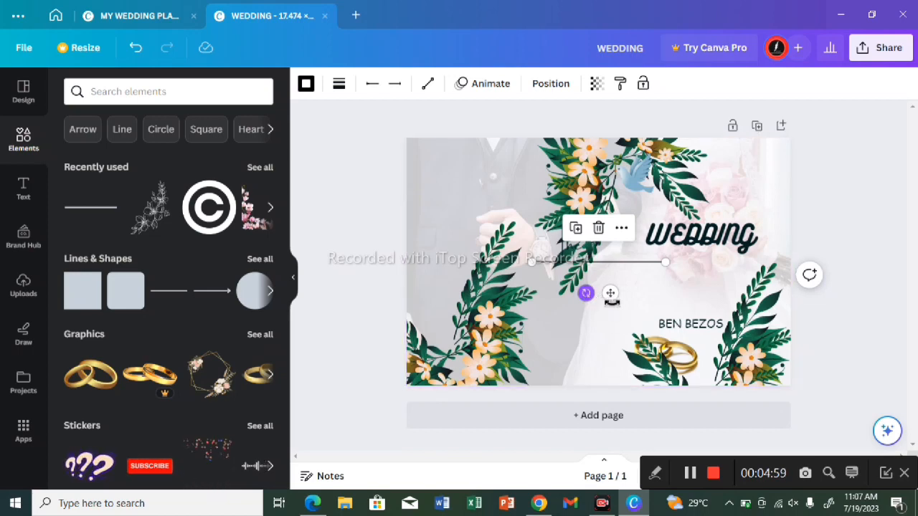
left_click_drag(586, 293, 643, 273)
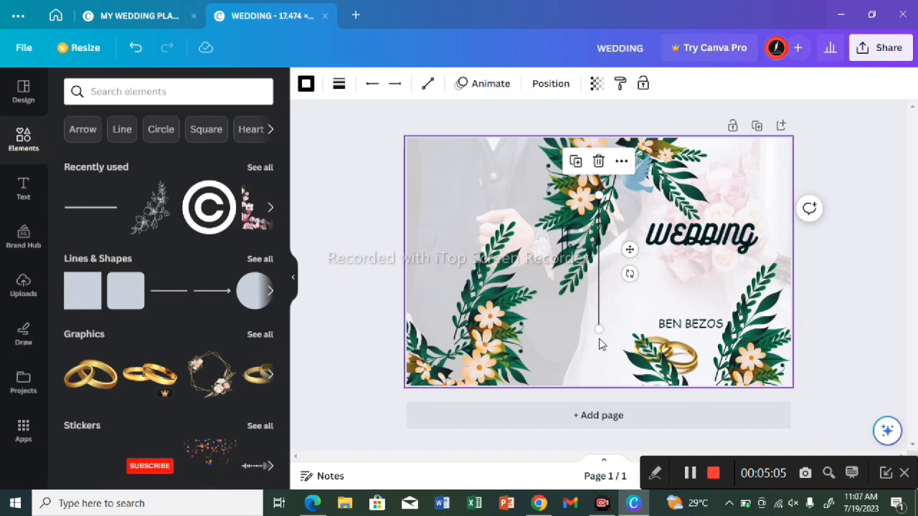
left_click_drag(599, 331, 599, 386)
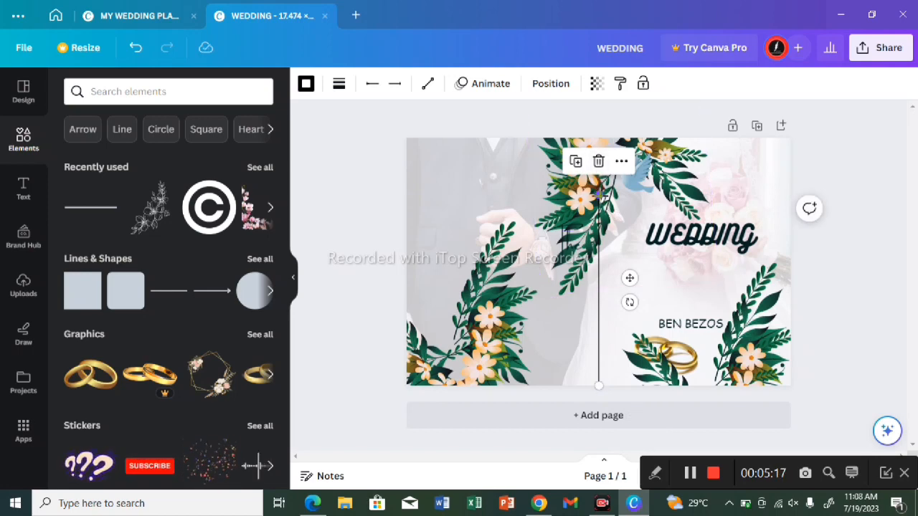
left_click_drag(600, 192, 594, 81)
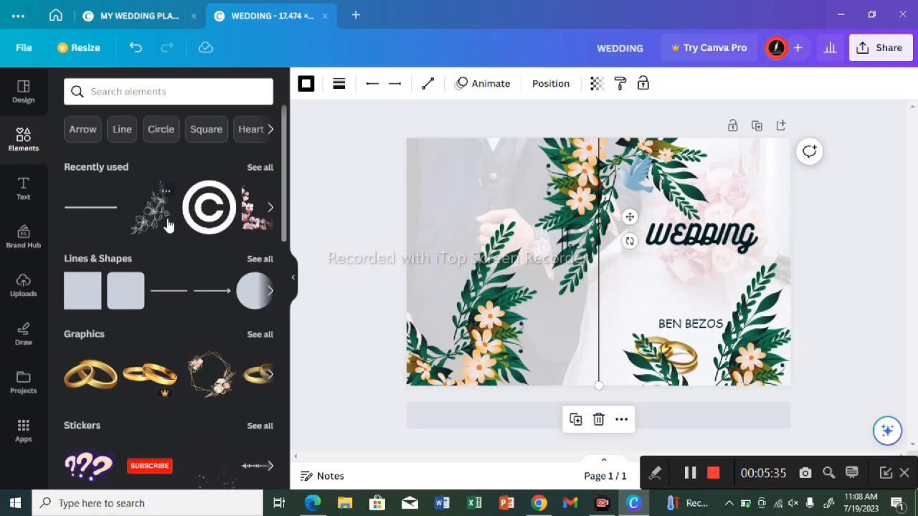
Step: Insert the recently used gold corner ornament on the cover and delete the peach floral arrangement placed over it
left_click(272, 208)
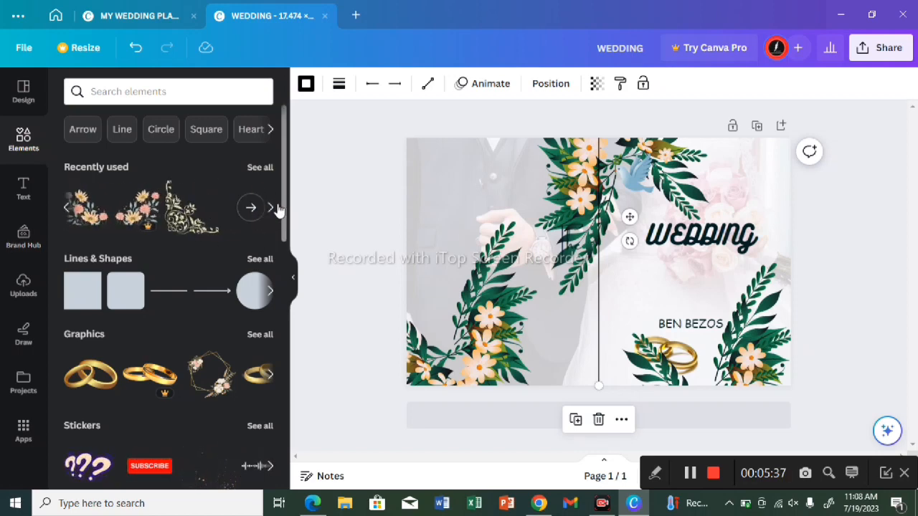
left_click(203, 213)
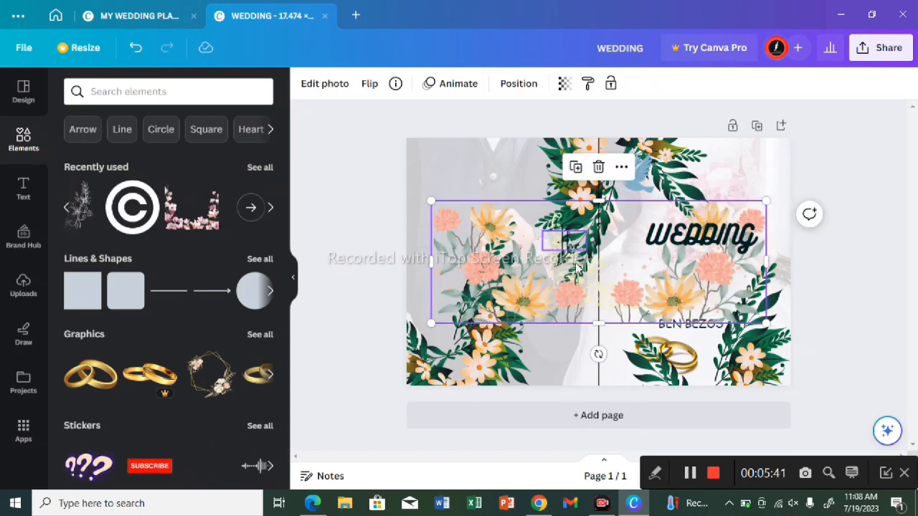
left_click(600, 166)
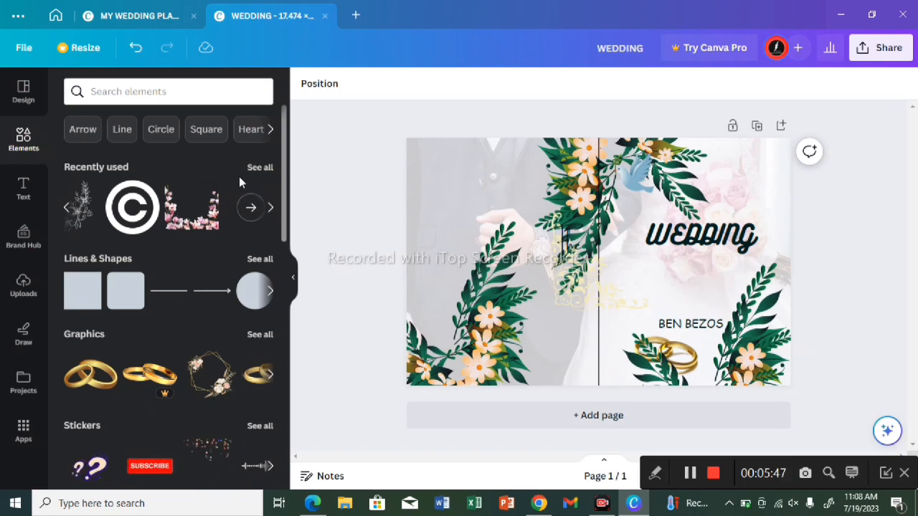
Step: Add the recently used line-art flower branch and place it in the upper-right corner of the front cover
left_click(259, 167)
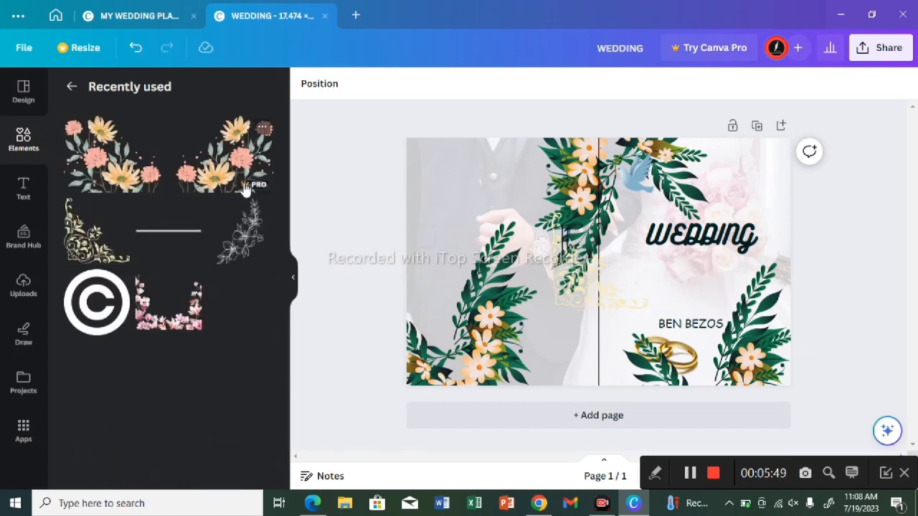
left_click(240, 246)
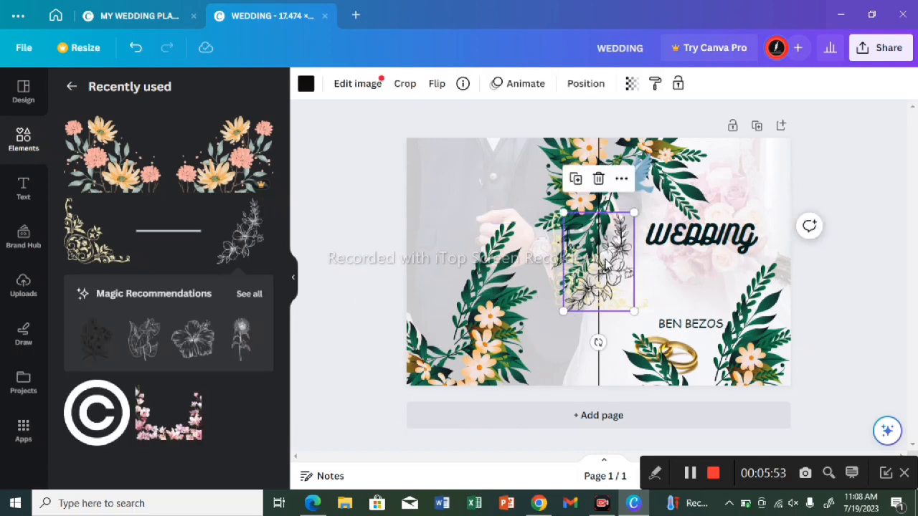
left_click_drag(651, 249, 751, 172)
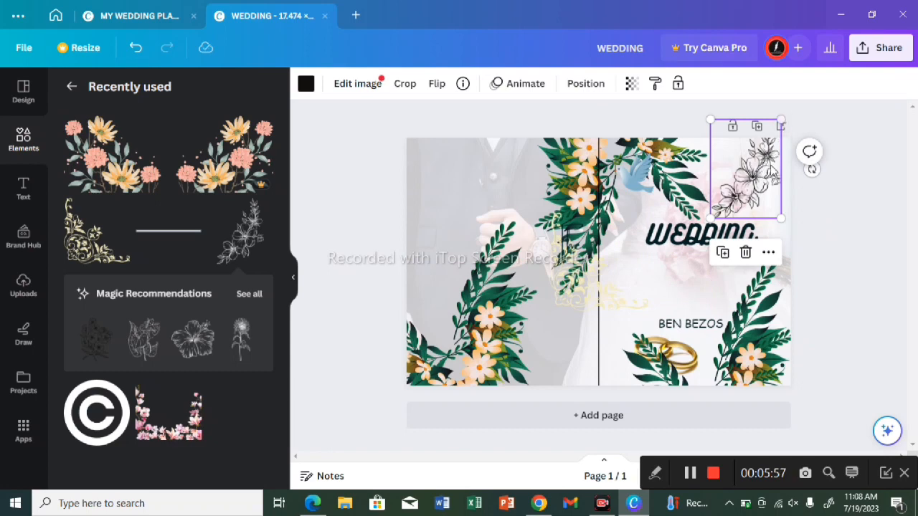
mouse_move(750, 173)
left_mouse_down()
mouse_move(815, 154)
mouse_move(760, 158)
left_mouse_up()
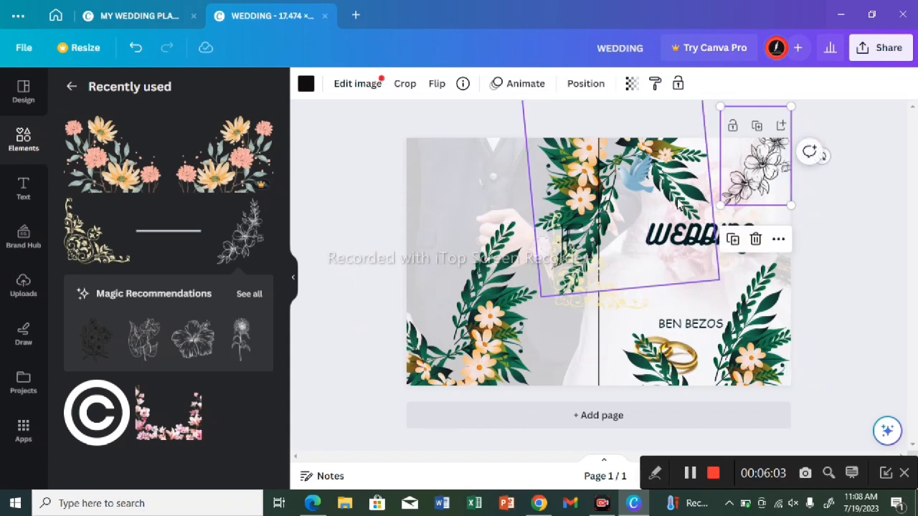
Step: Duplicate the line-art flower branch into the back cover's upper-left corner and flip the copy vertically and horizontally
left_click(732, 240)
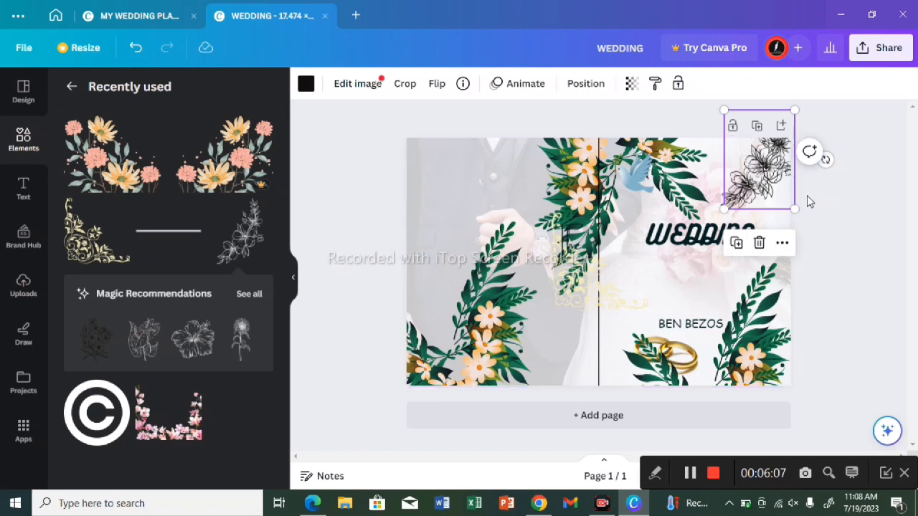
left_click_drag(756, 203, 463, 215)
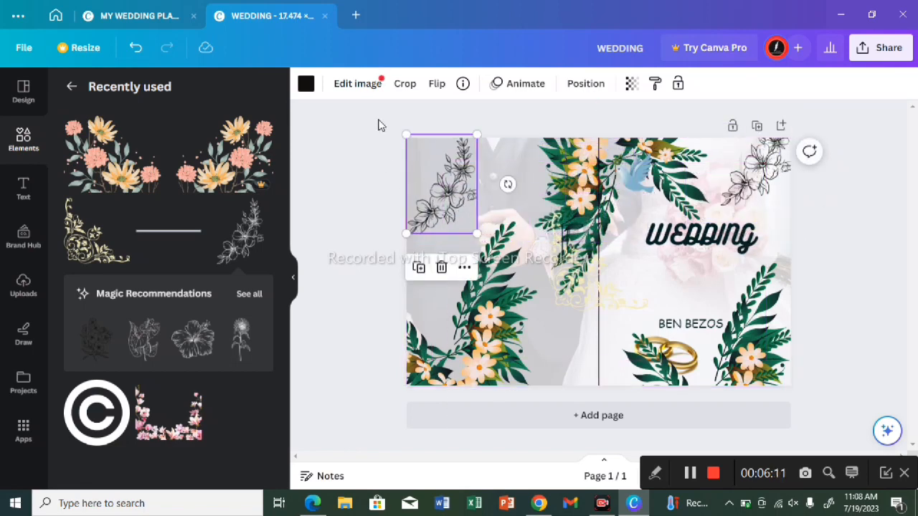
left_click(439, 84)
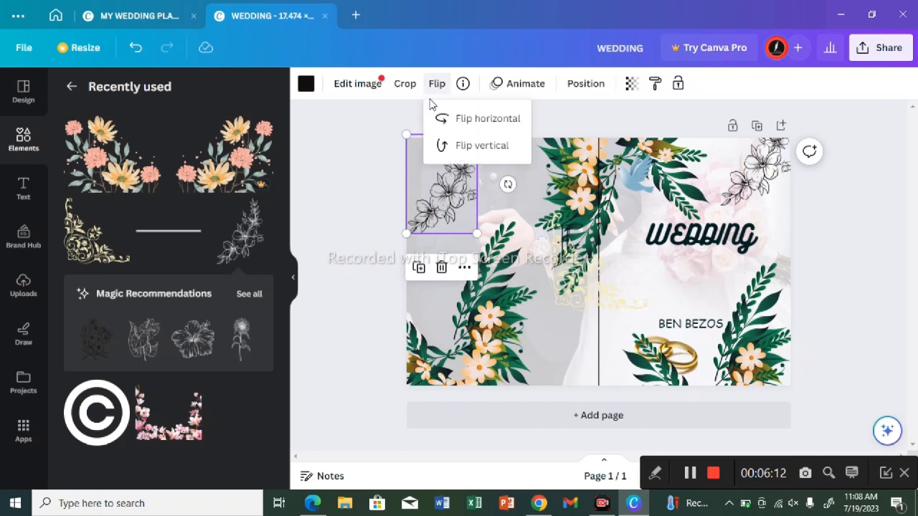
left_click(465, 149)
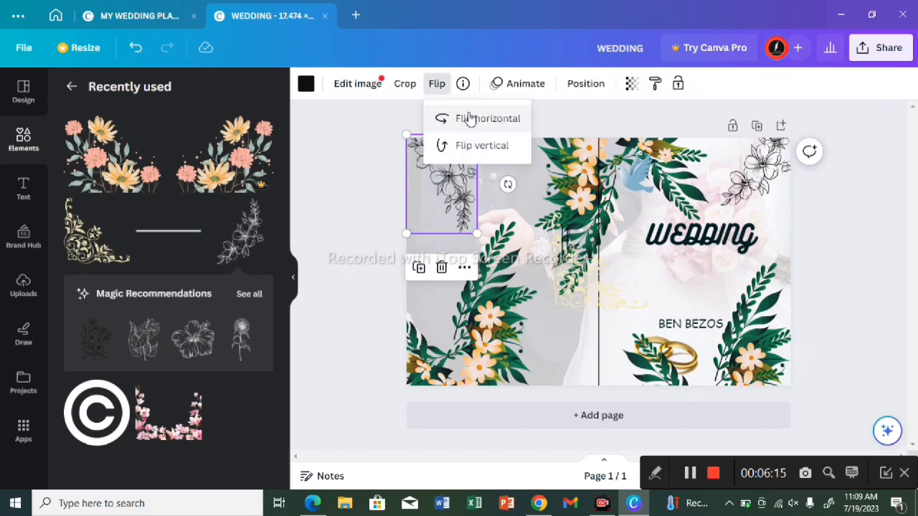
left_click(467, 119)
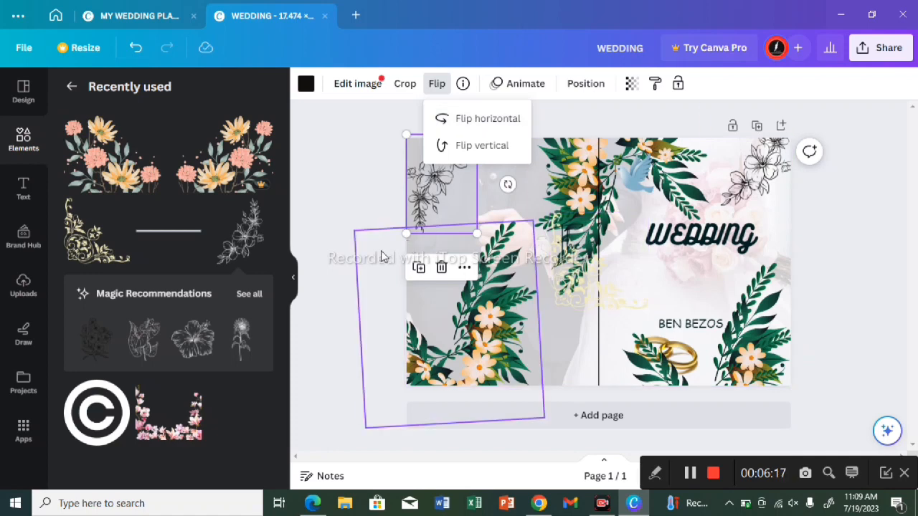
left_click(355, 260)
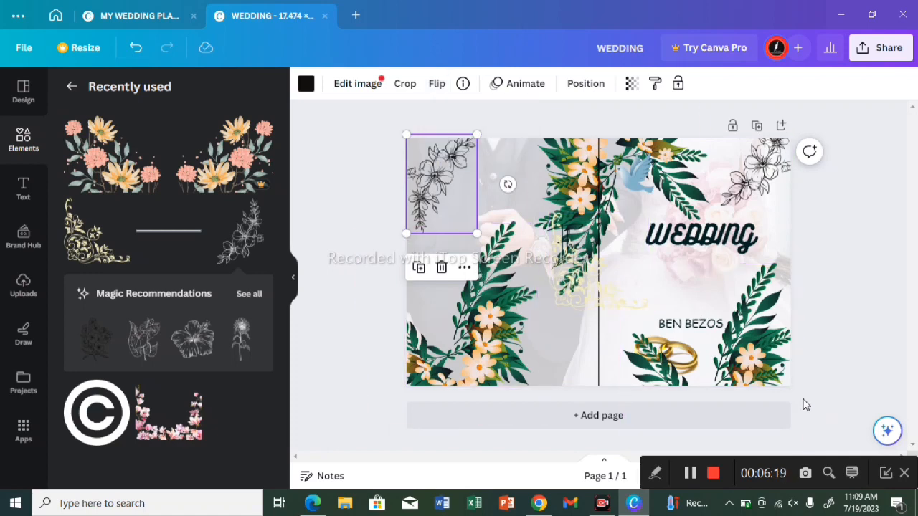
Step: Extend the title to "WEDDING EXPENSE TRACKER" on three lines and scale its text down to size 76.2
left_click(721, 230)
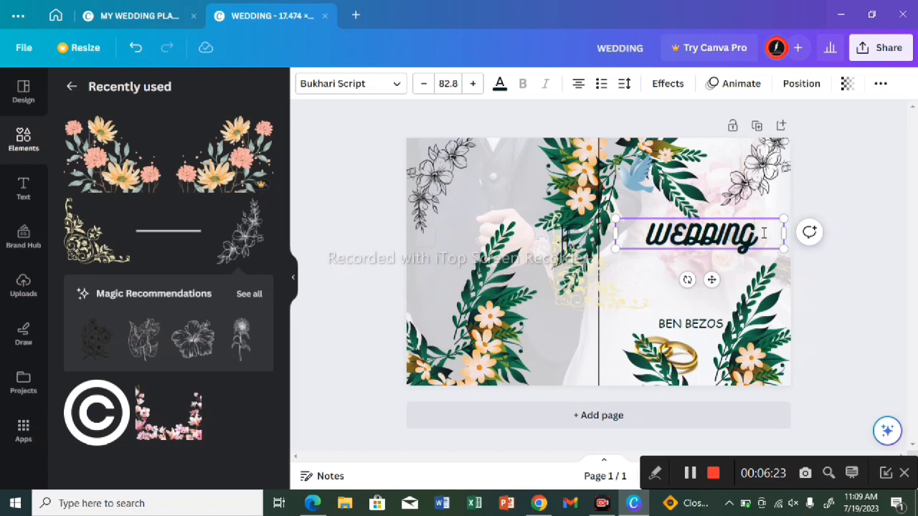
key("Return")
type("EXPENSE")
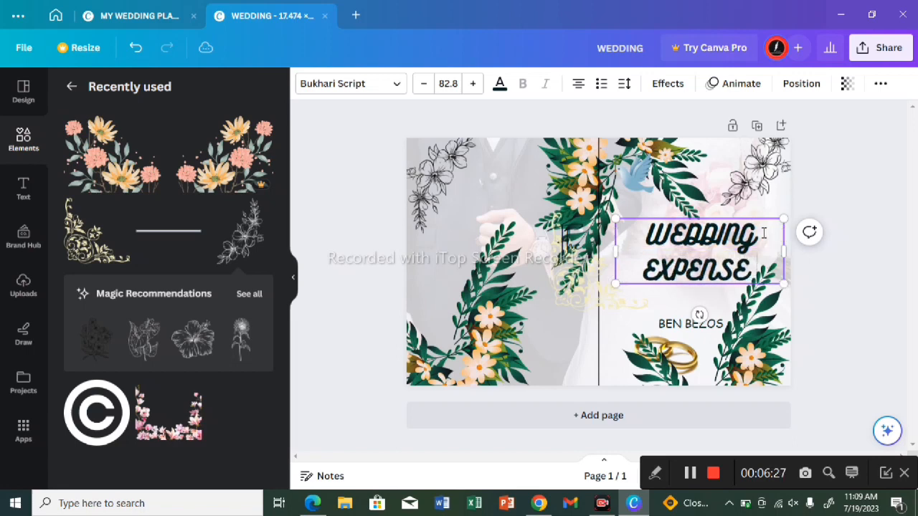
key("Return")
type("TRAC")
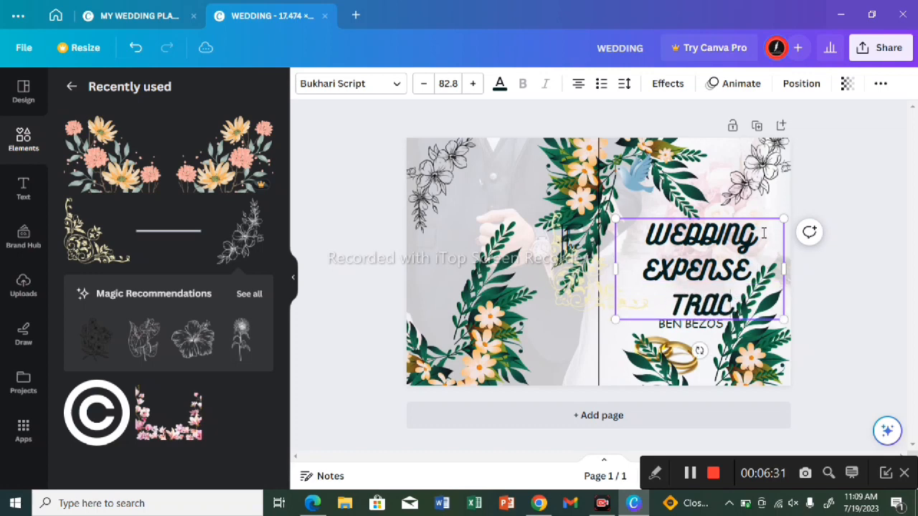
type("KER")
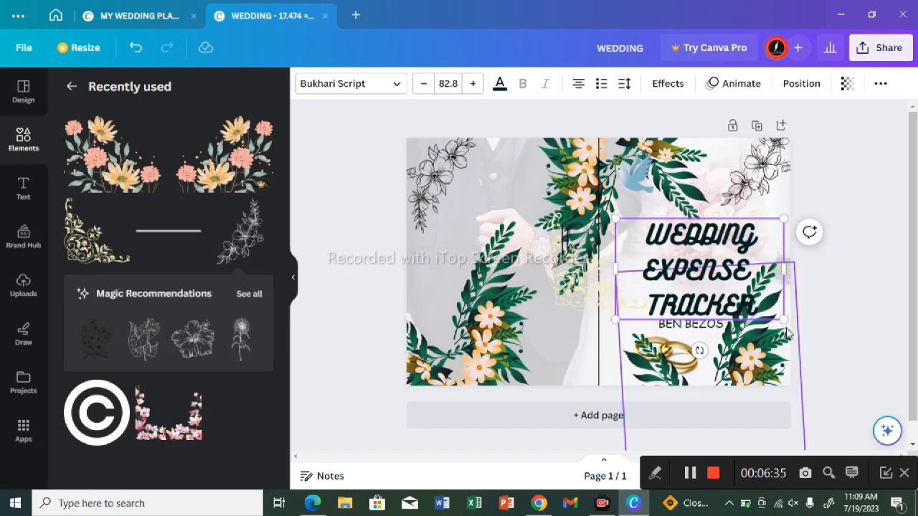
left_click_drag(783, 319, 772, 310)
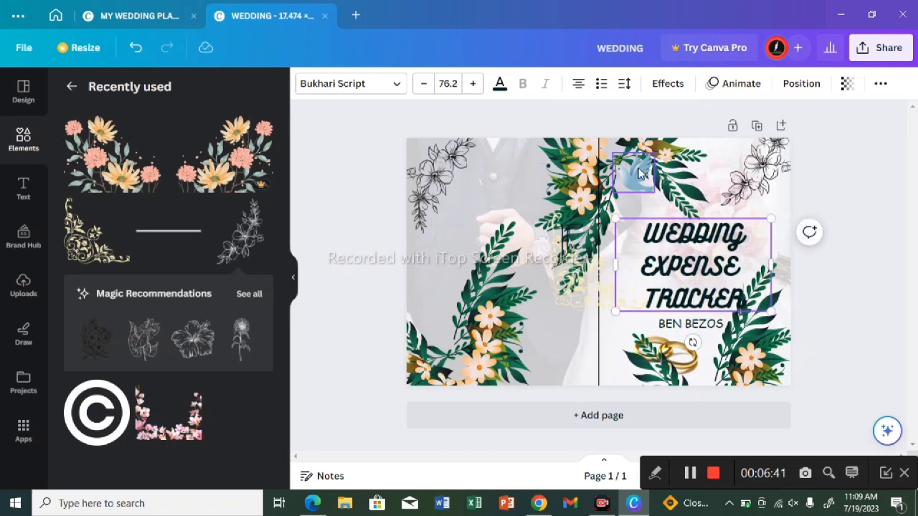
Step: Move the blue bird graphic away from the flowers and delete it from the cover
left_click_drag(640, 172, 583, 211)
double_click(582, 211)
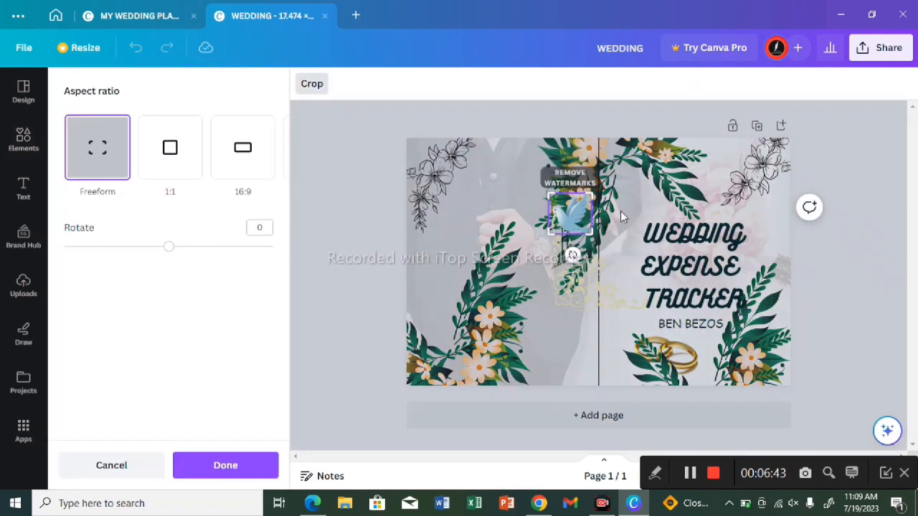
left_click(390, 221)
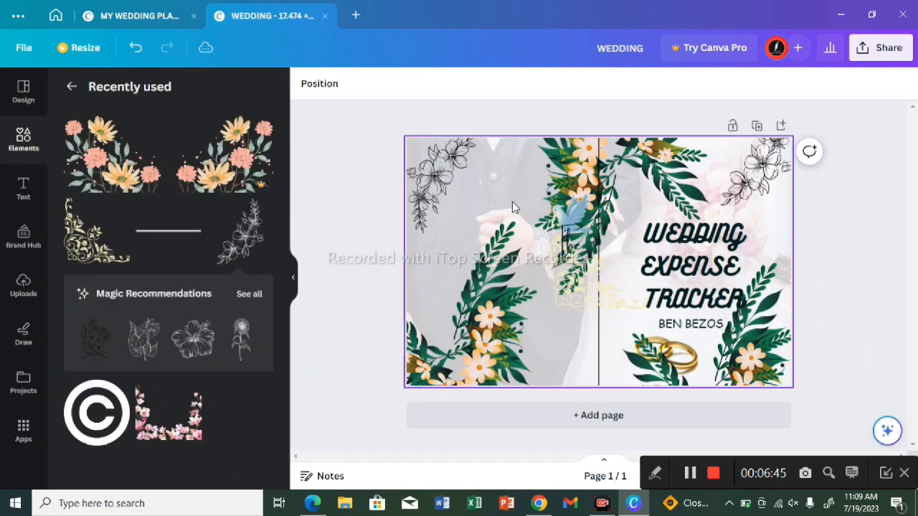
left_click_drag(565, 202, 742, 155)
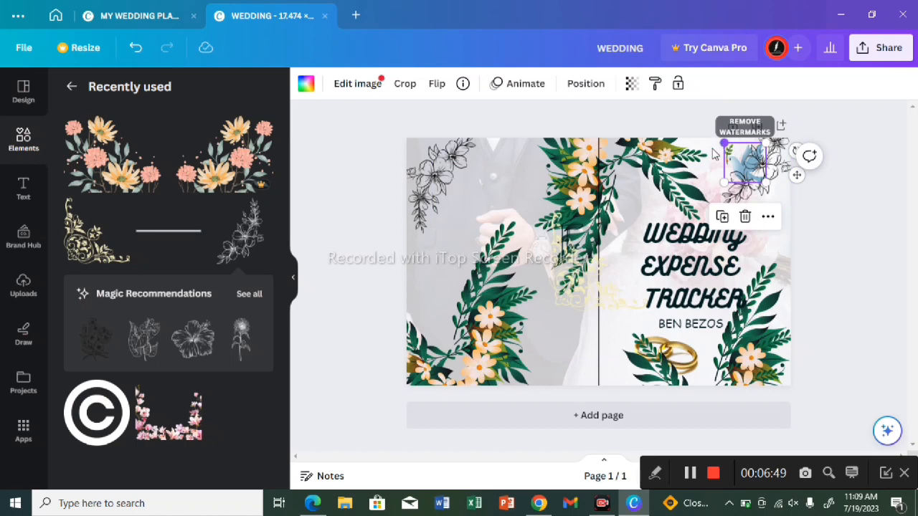
left_click(745, 217)
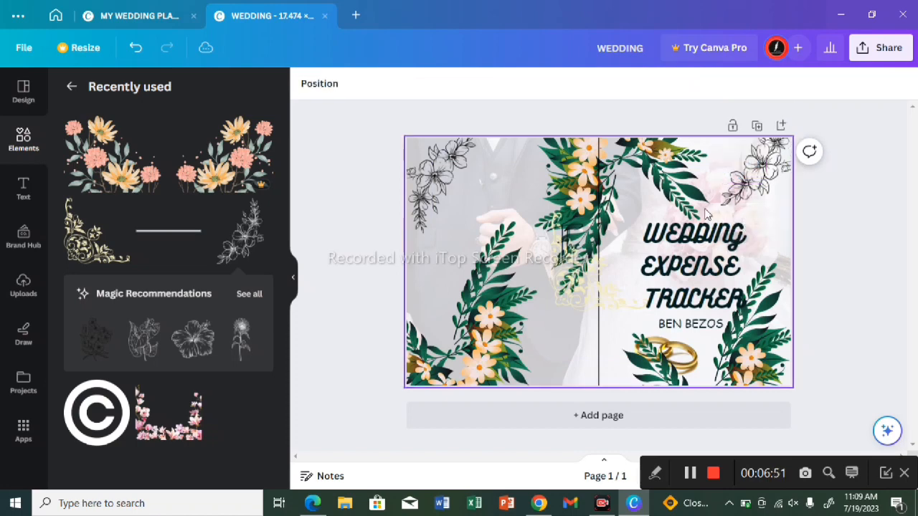
left_click(637, 199)
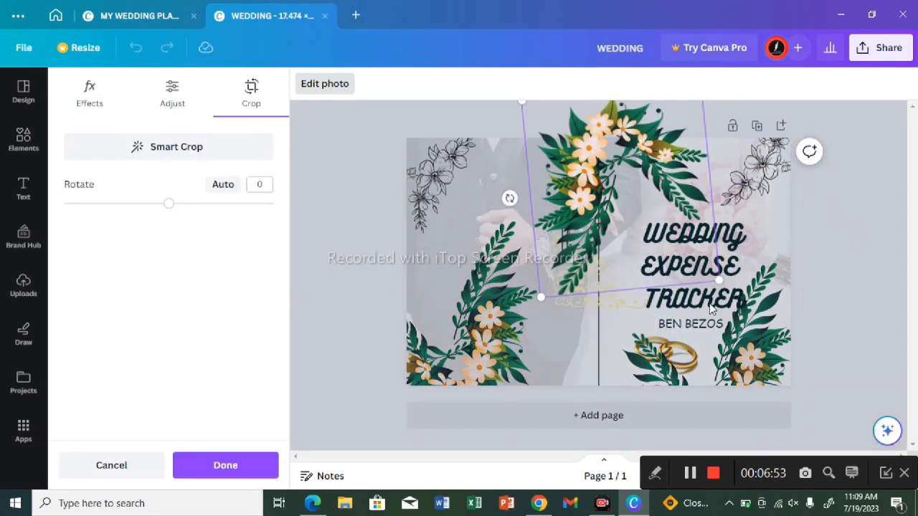
left_click(304, 291)
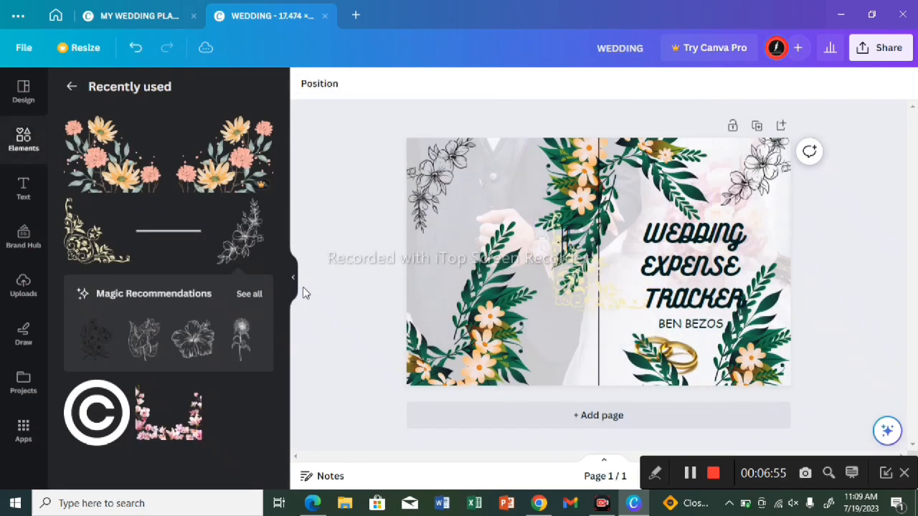
left_click(585, 181)
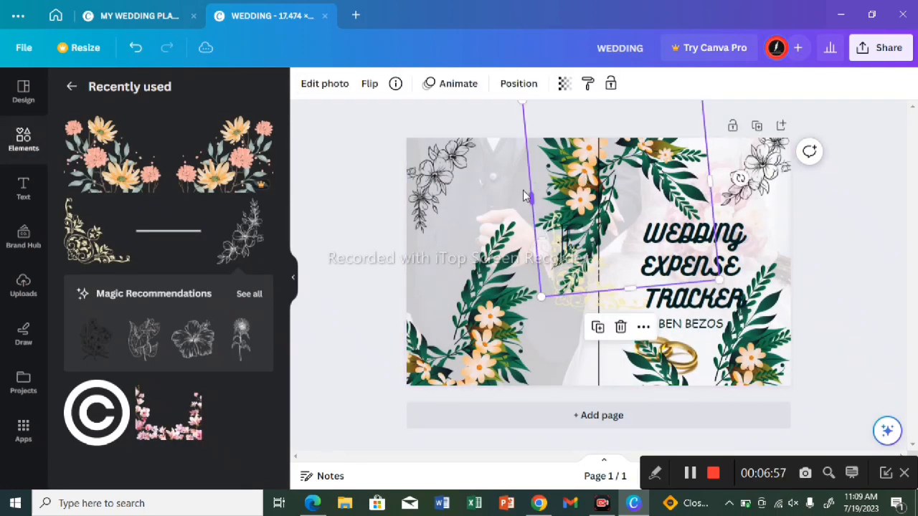
left_click(594, 174)
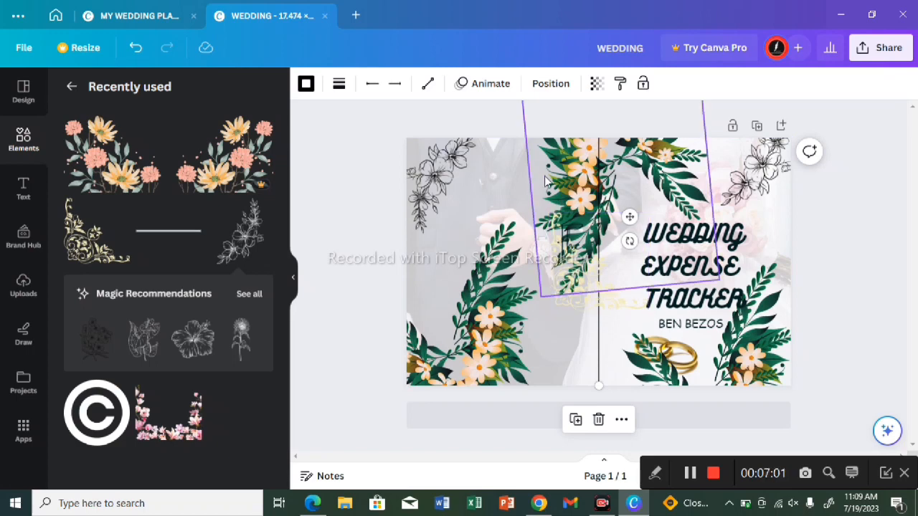
Step: Rotate the upper floral image to -12.3 degrees within its crop frame and reselect it
left_click(544, 180)
double_click(545, 182)
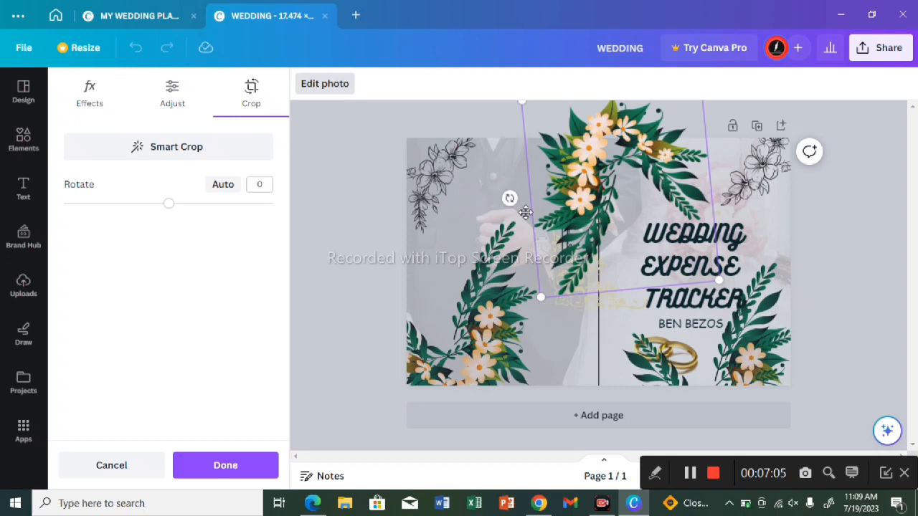
left_click_drag(509, 199, 614, 192)
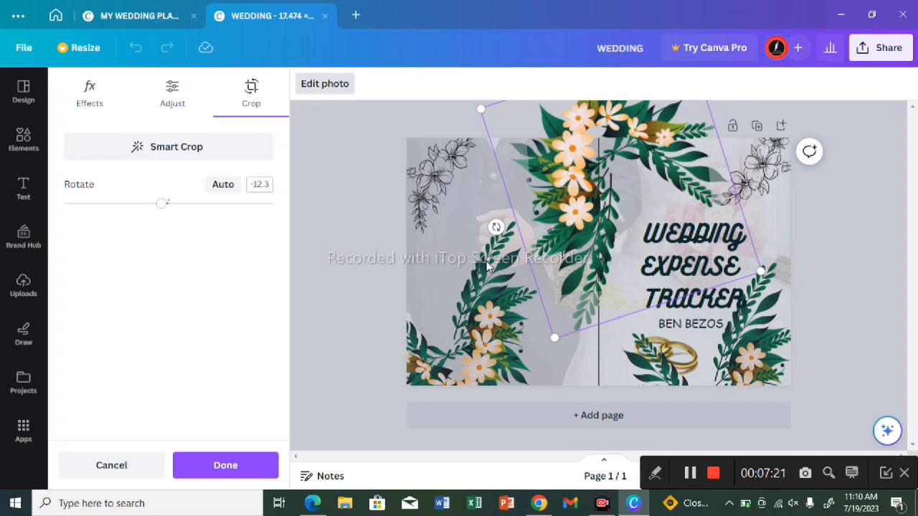
left_click(301, 281)
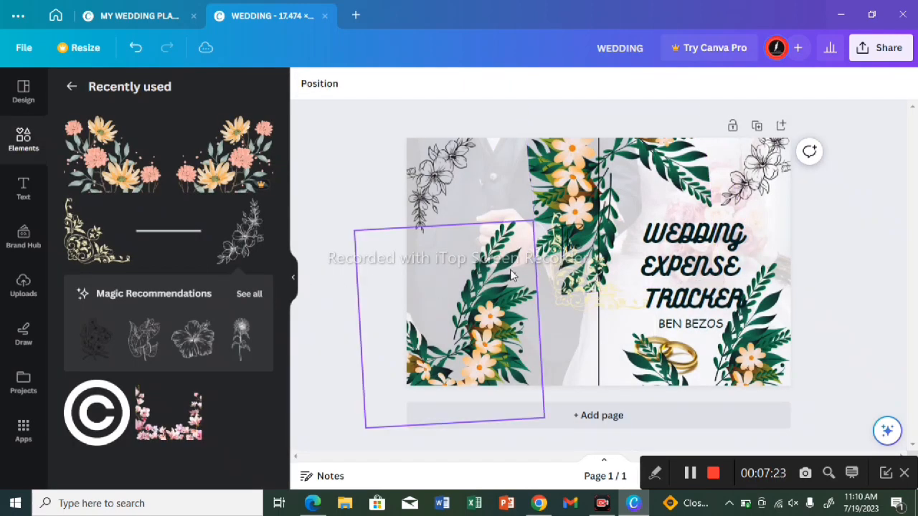
left_click(679, 171)
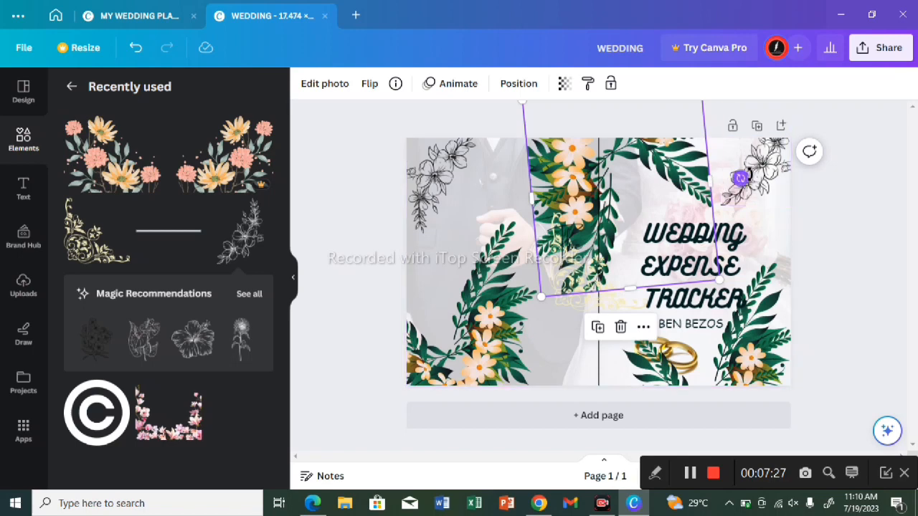
Step: Rotate the floral image at the cover's upper center further counterclockwise across the spine
left_click(740, 177)
left_click_drag(742, 165, 737, 147)
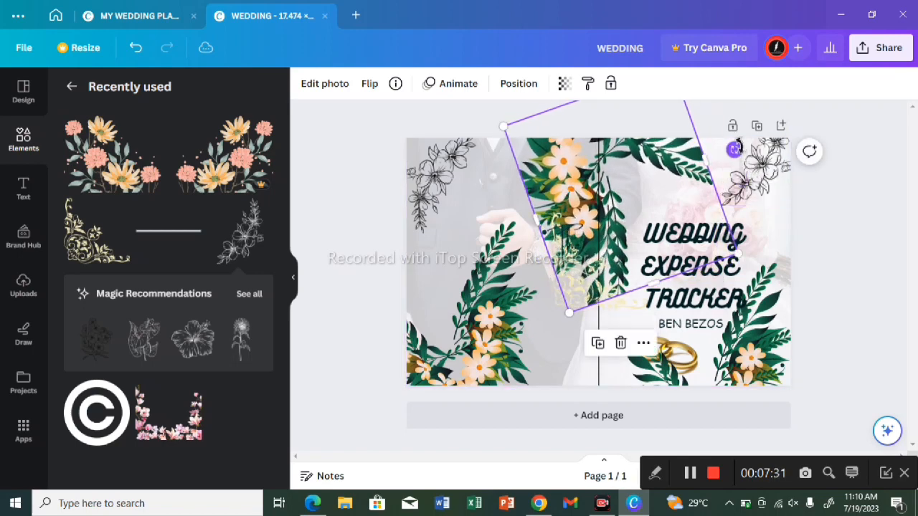
left_click(445, 250)
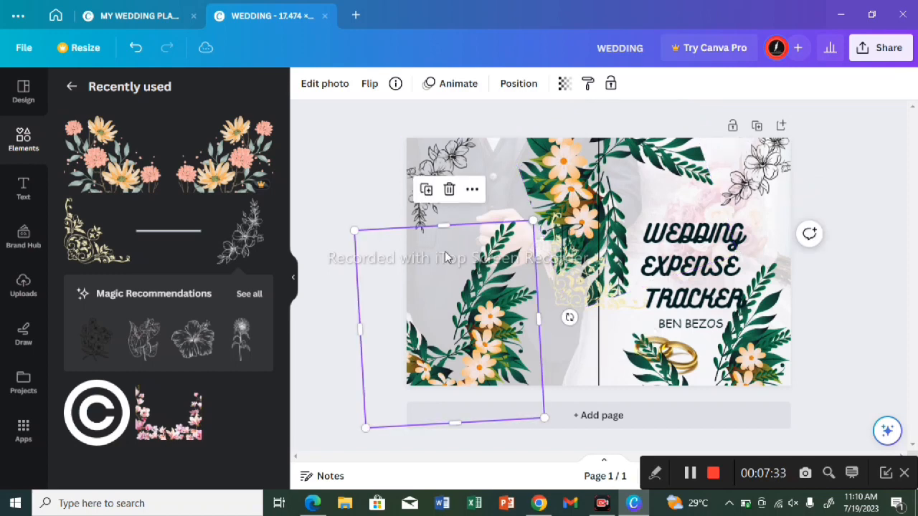
Step: Scale the "WEDDING EXPENSE TRACKER" title up to font size 86.9 on the front cover
left_click(654, 246)
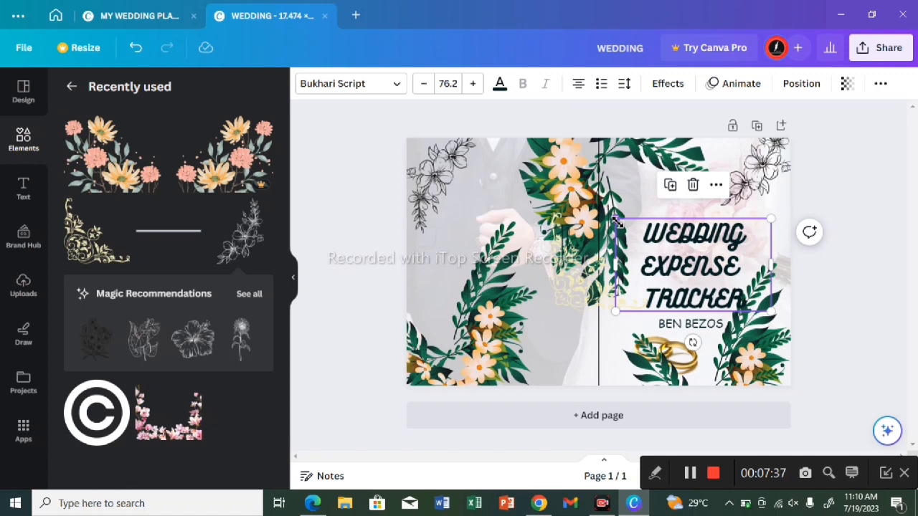
left_click_drag(615, 221, 594, 206)
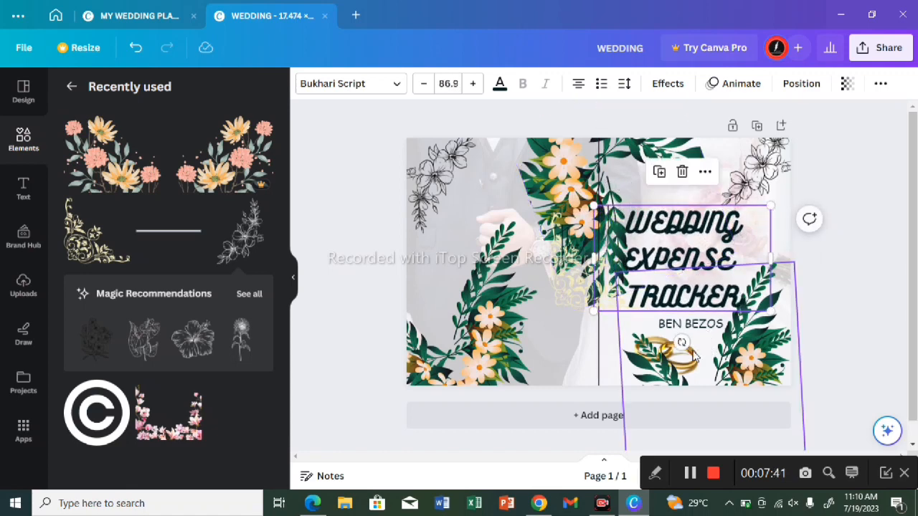
double_click(687, 301)
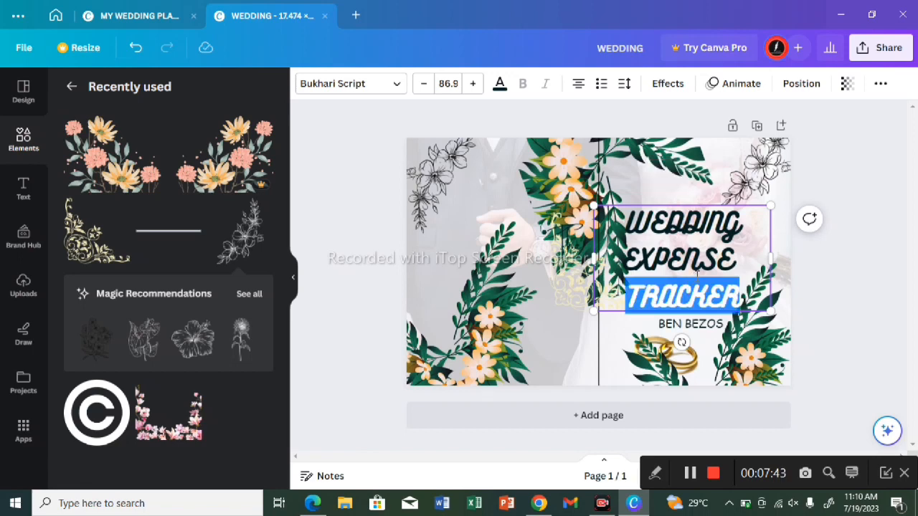
mouse_move(696, 277)
left_mouse_down()
mouse_move(706, 271)
mouse_move(688, 293)
left_mouse_up()
left_click(688, 293)
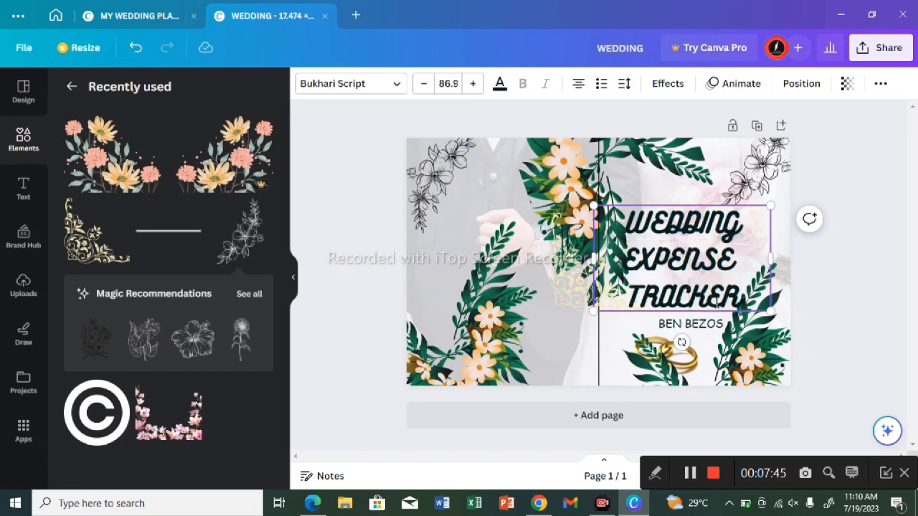
Step: Shift the enlarged title up and to the right, and raise the line-art flower branch in the front cover's upper-right corner
double_click(784, 211)
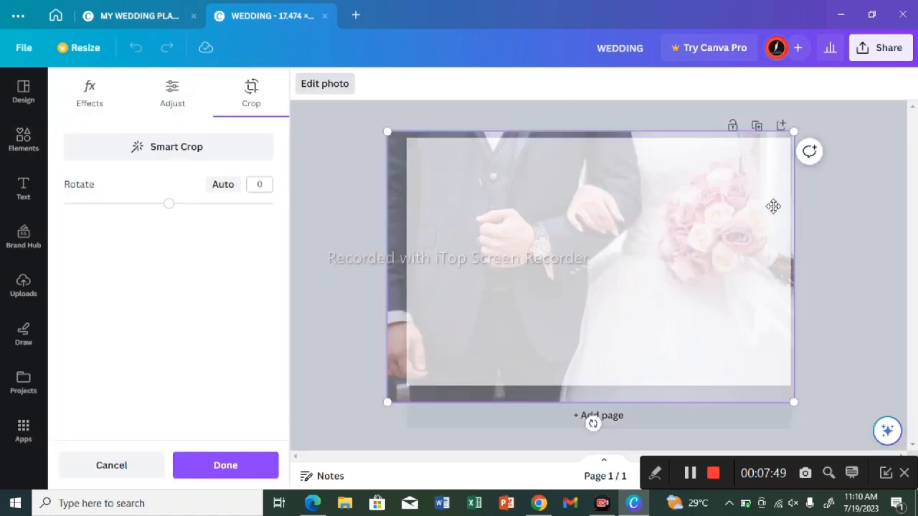
left_click(805, 211)
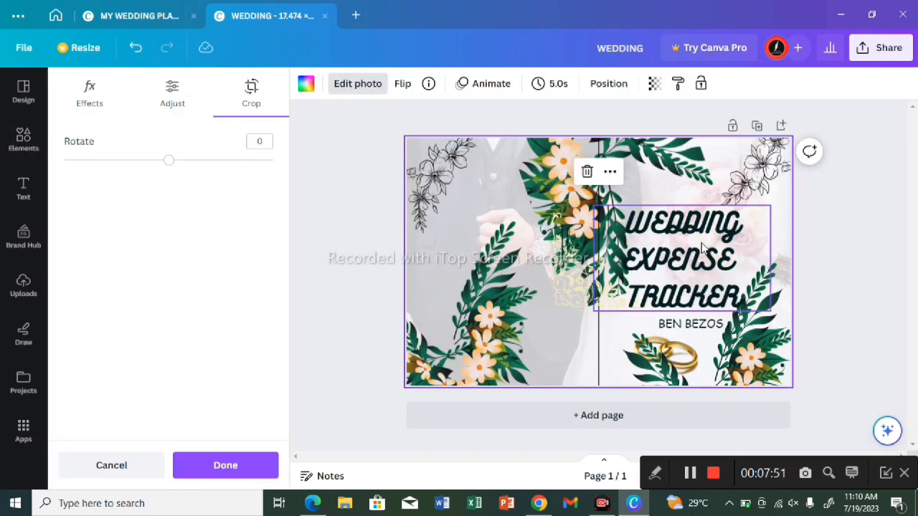
left_click_drag(702, 248, 713, 230)
mouse_move(766, 163)
left_mouse_down()
mouse_move(759, 155)
mouse_move(772, 149)
left_mouse_up()
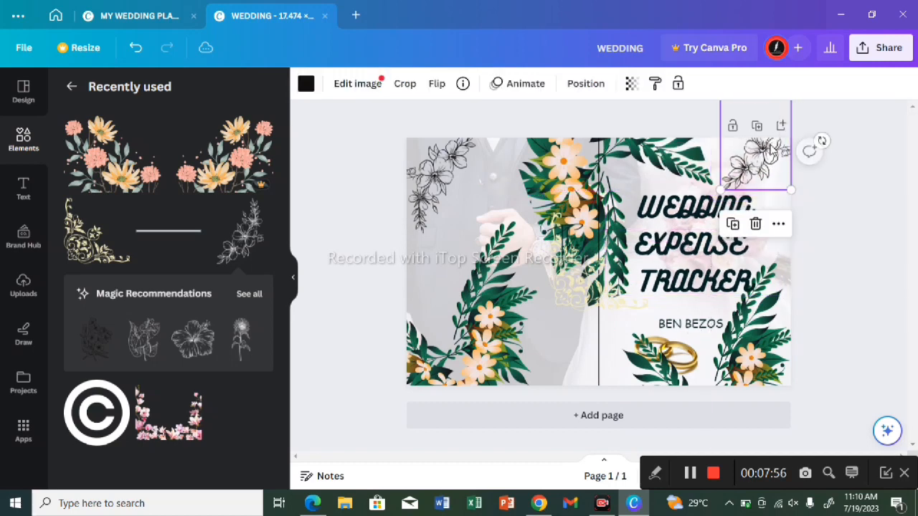
left_click(622, 327)
double_click(524, 352)
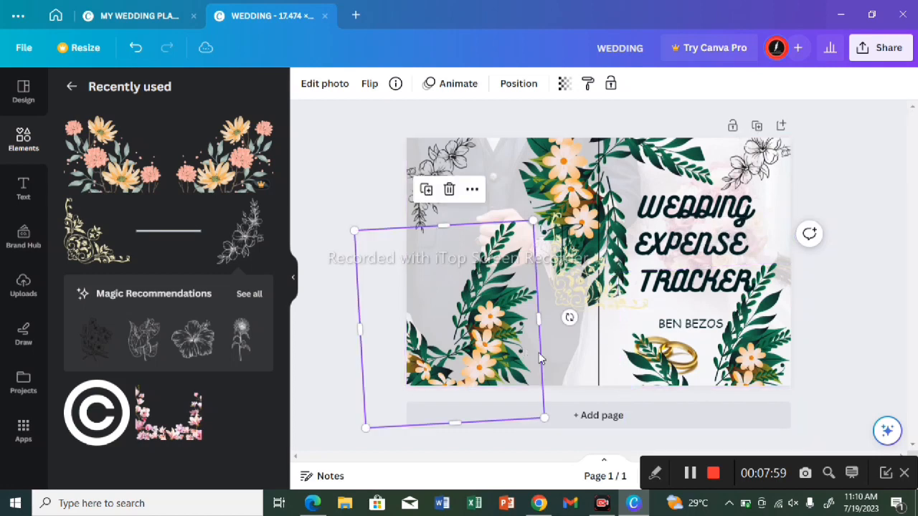
left_click(866, 390)
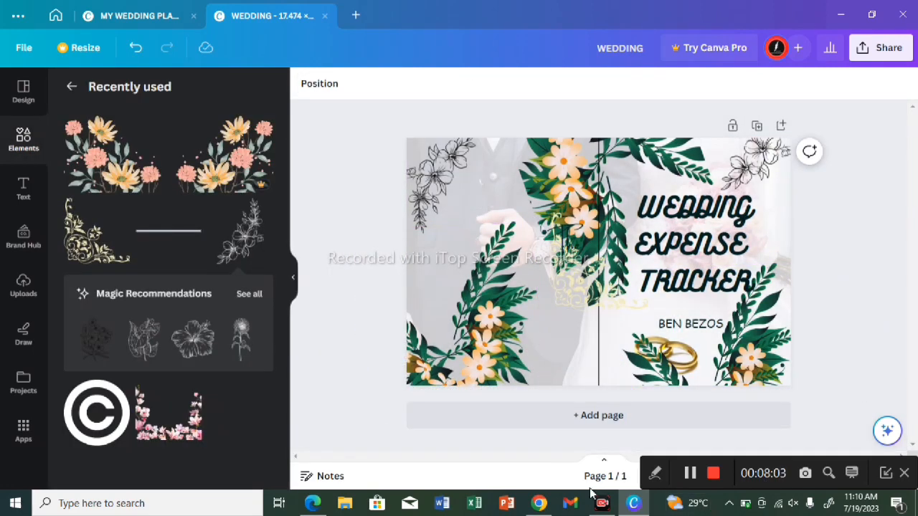
Step: Switch to Chrome, search Google for "amazon best sellers" in a new tab, and open the Amazon.com result
left_click(543, 507)
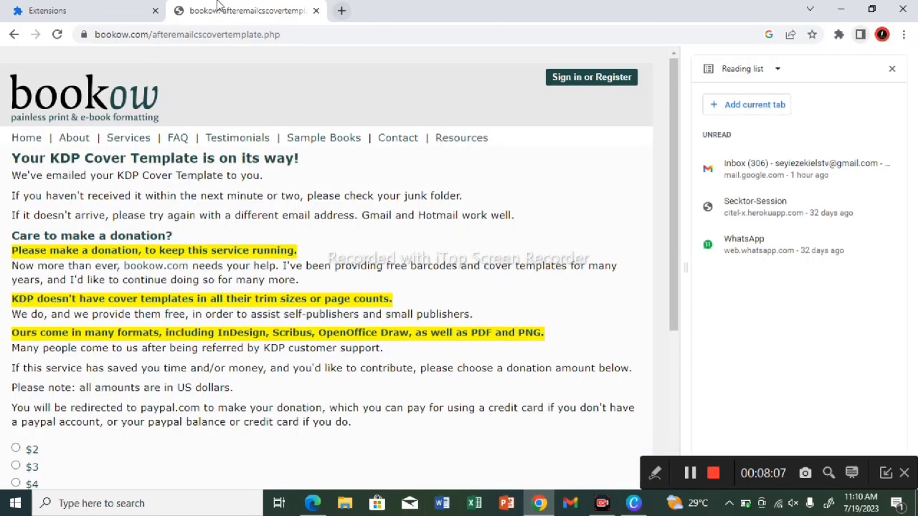
left_click(342, 14)
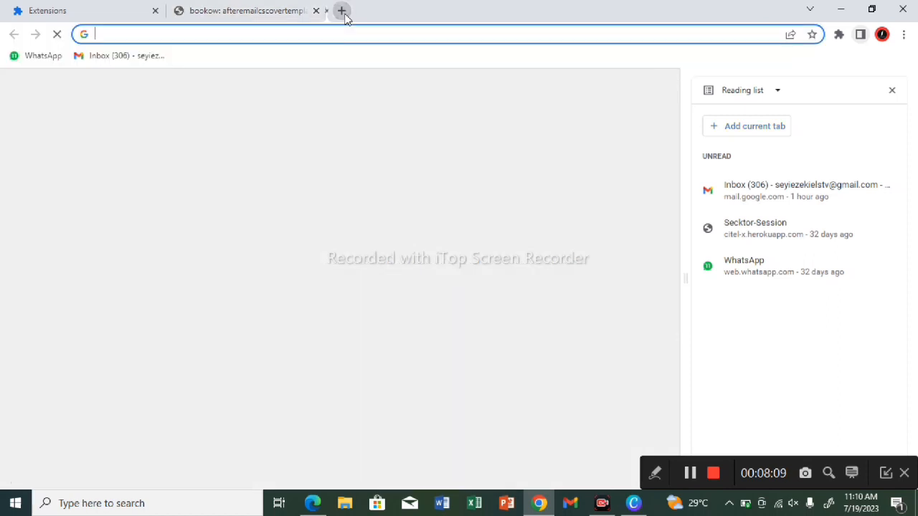
left_click(344, 17)
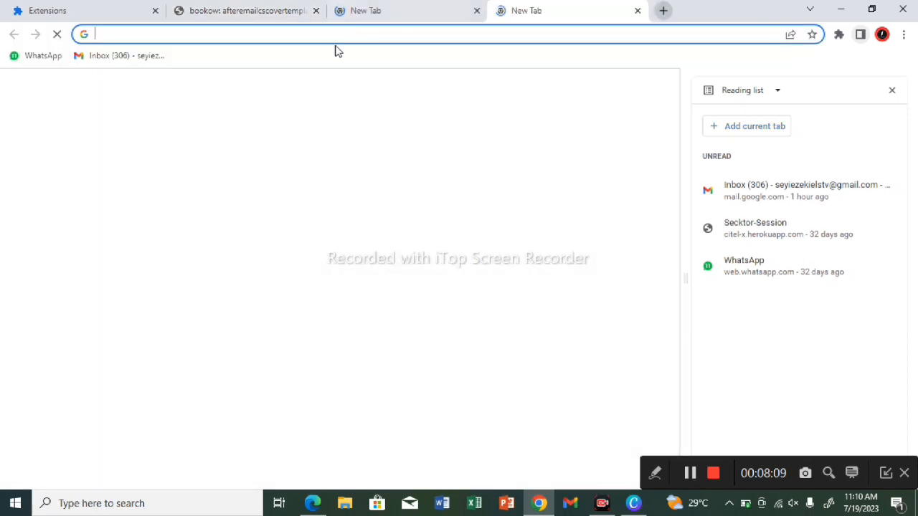
left_click(261, 31)
left_click(305, 283)
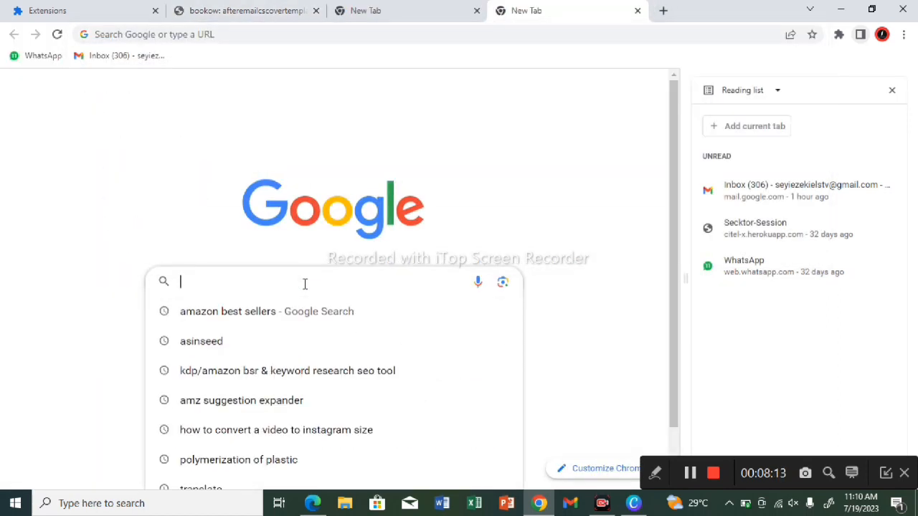
double_click(120, 285)
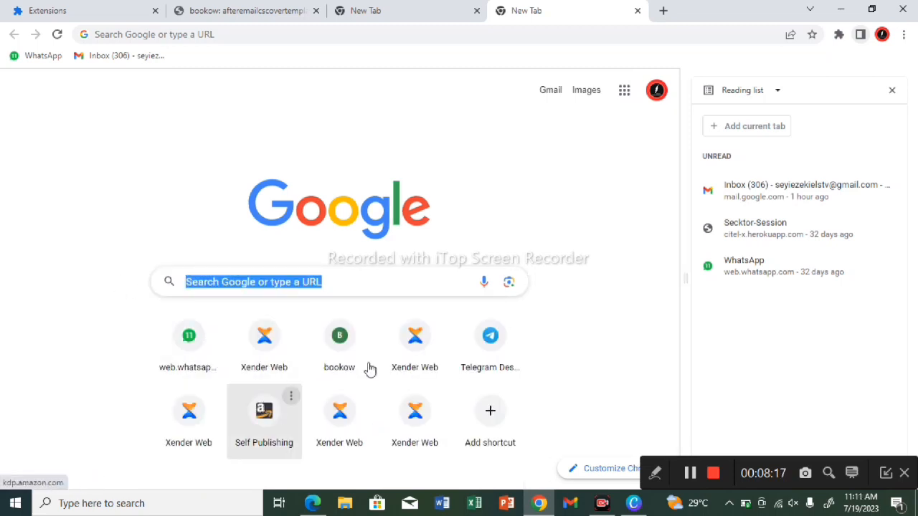
left_click(373, 279)
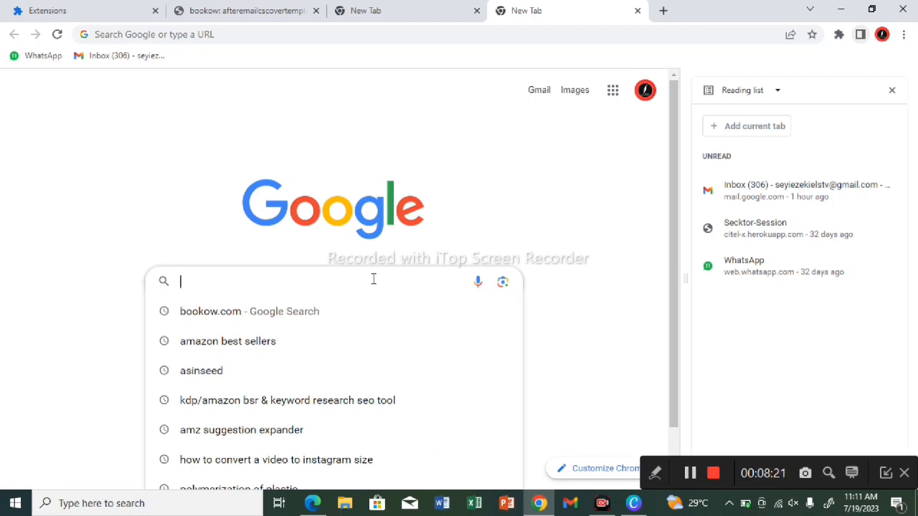
left_click(257, 342)
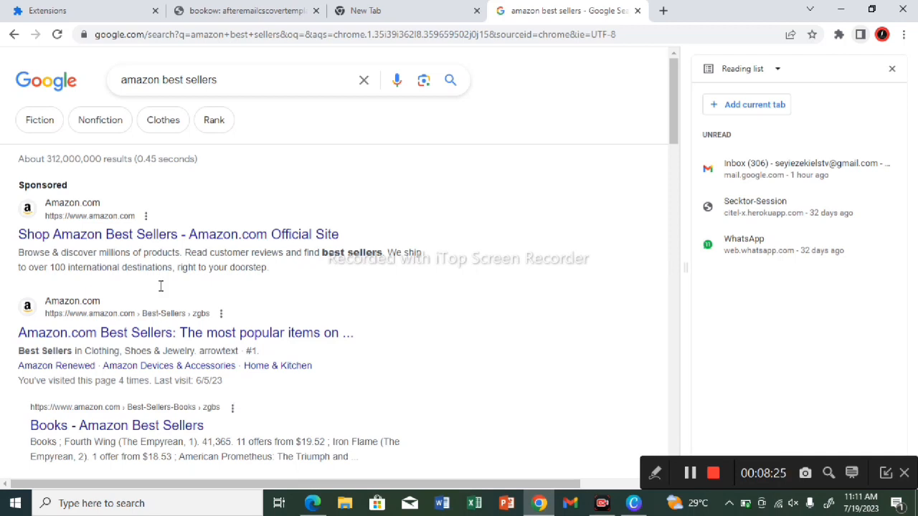
left_click(165, 242)
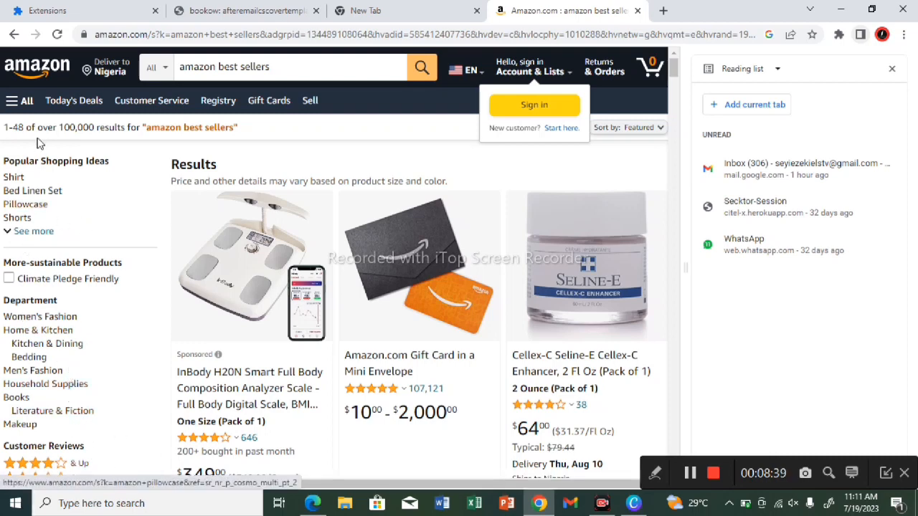
Step: Open the Kindle Books store through Amazon's Kindle E-readers & Books department and browse its best-selling book covers
left_click(22, 104)
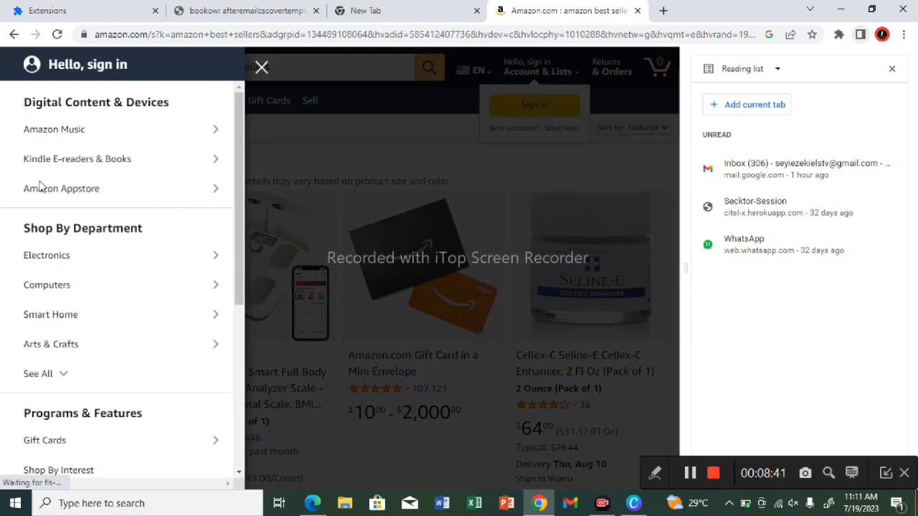
left_click(43, 373)
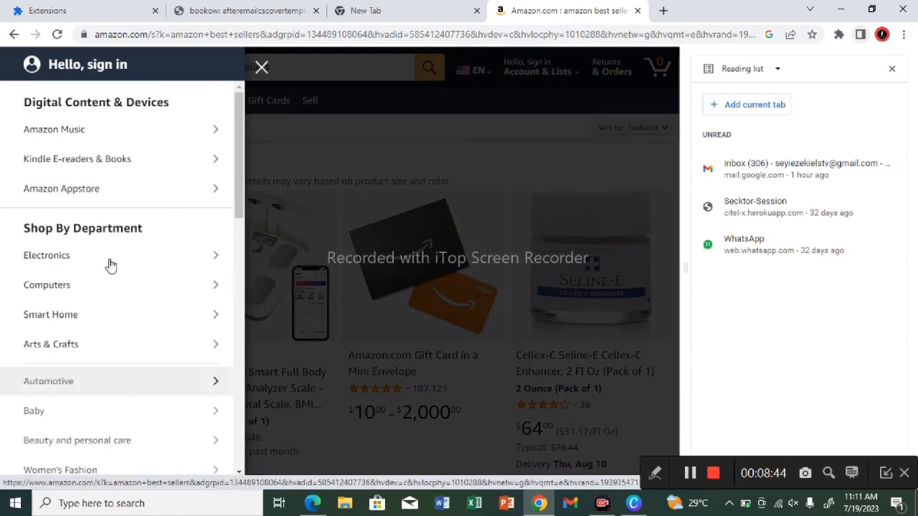
left_click(129, 160)
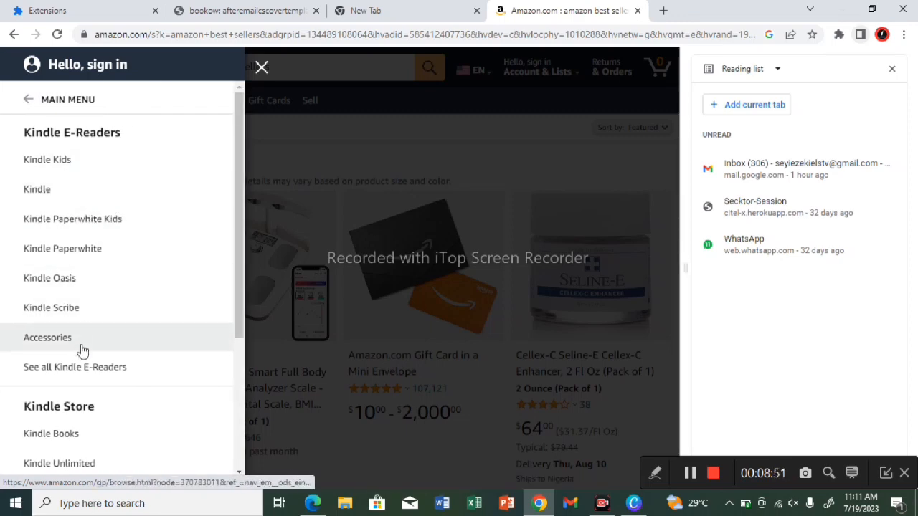
left_click(93, 438)
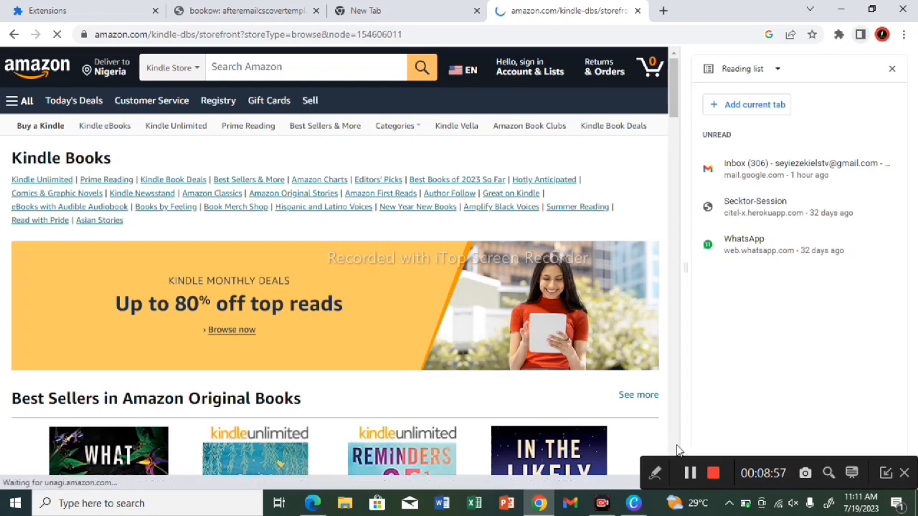
scroll(677, 449, "down", 10)
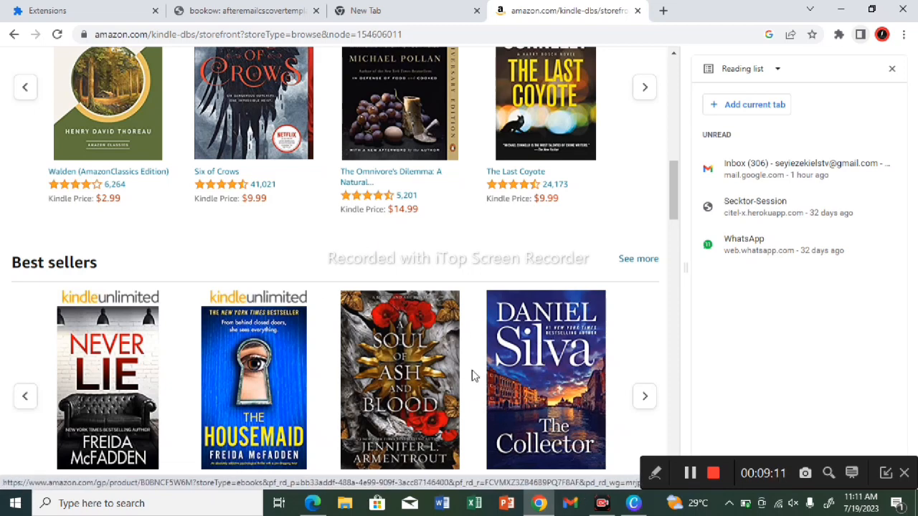
Step: Return to Canva and delete the vertical black line marking the cover's spine
left_click(840, 9)
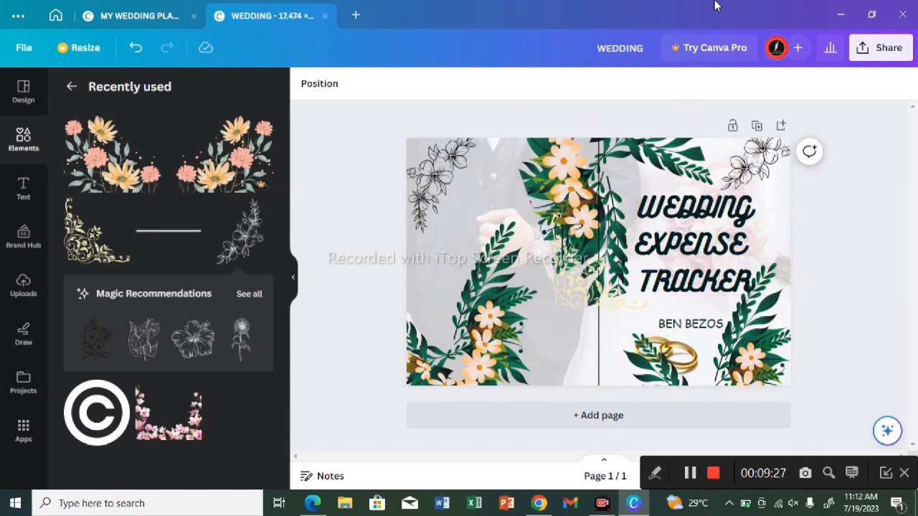
left_click(599, 381)
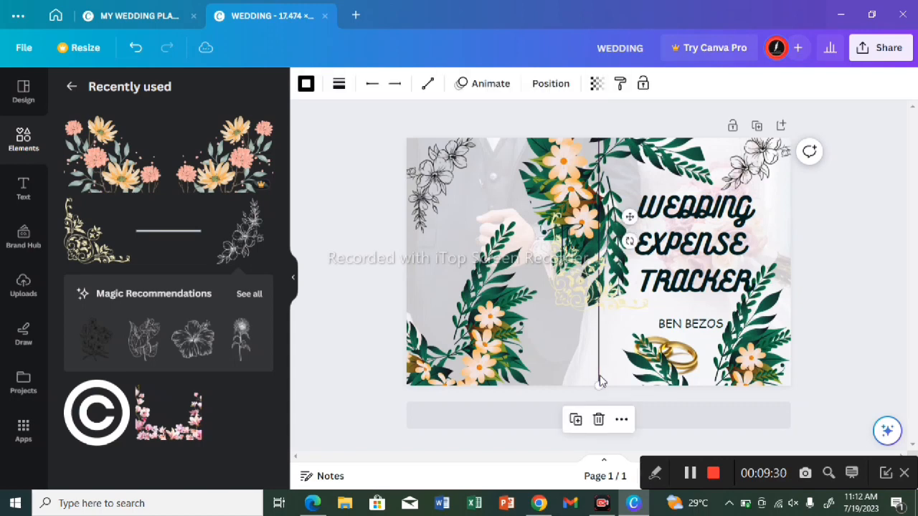
left_click(597, 420)
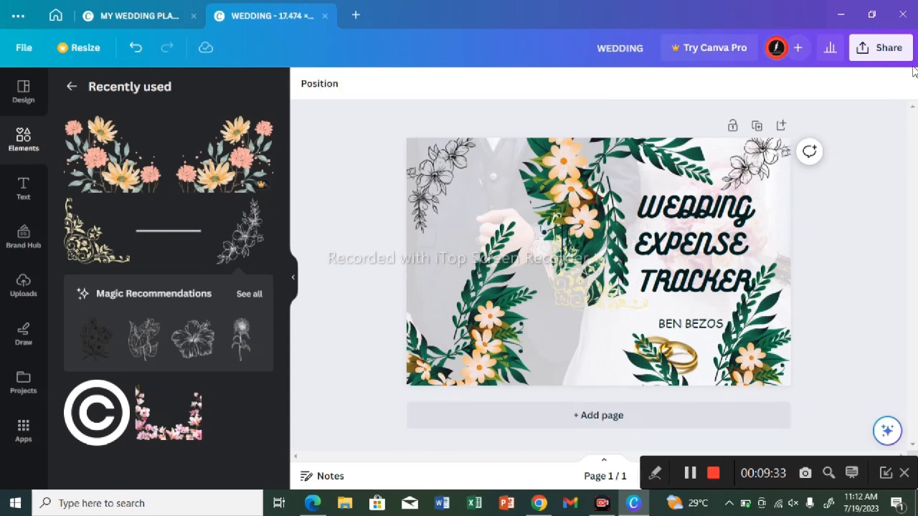
Step: Set the cover's download file type to PDF Print and check the color profile options, keeping RGB (best for digital use)
left_click(890, 46)
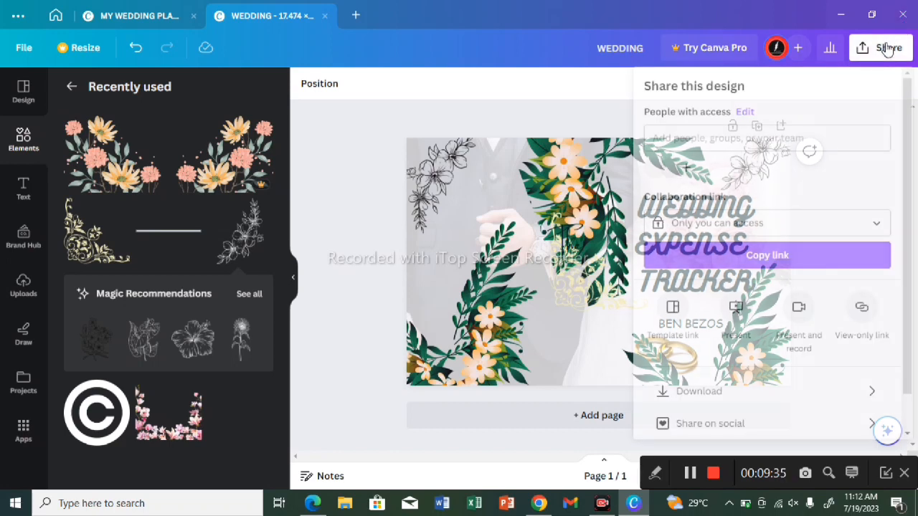
left_click(888, 47)
left_click(889, 47)
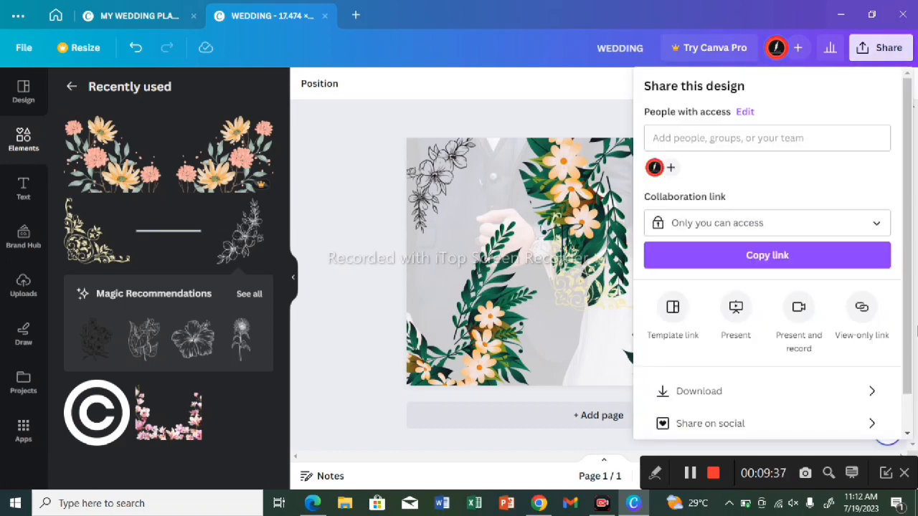
left_click(771, 391)
left_click(794, 153)
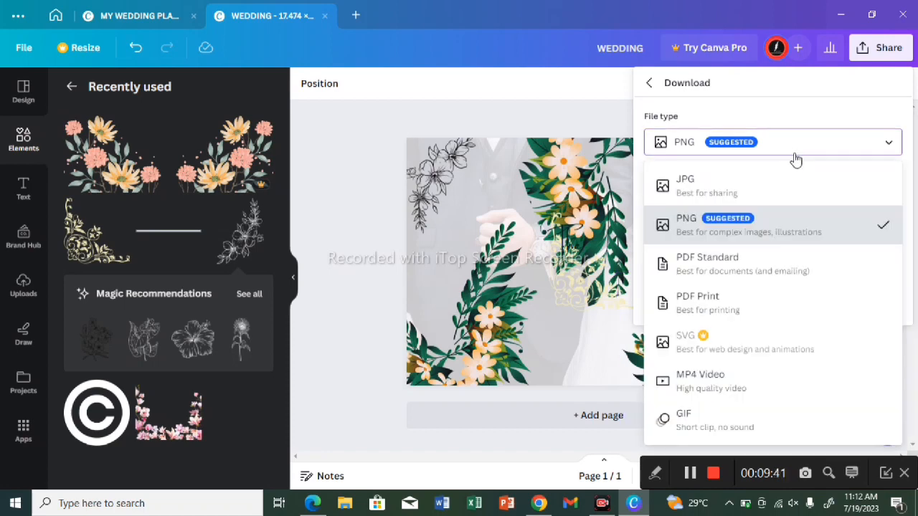
left_click(751, 302)
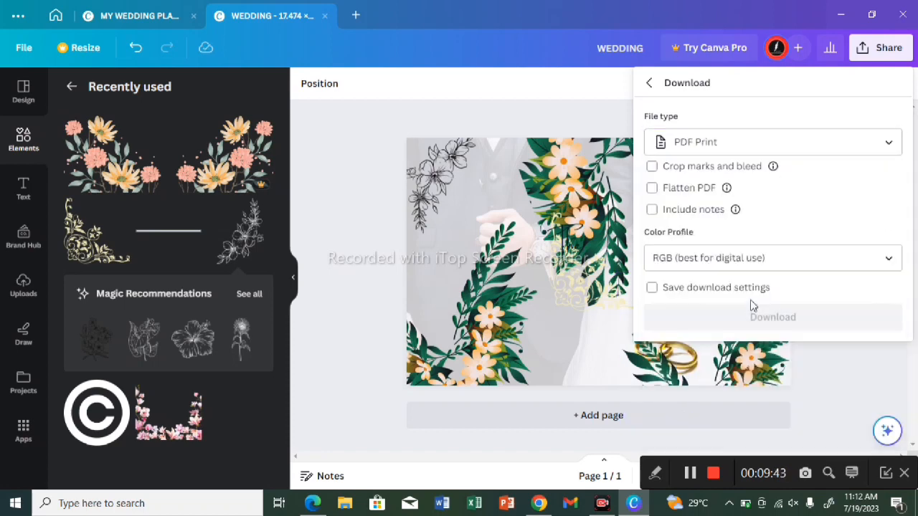
left_click(778, 260)
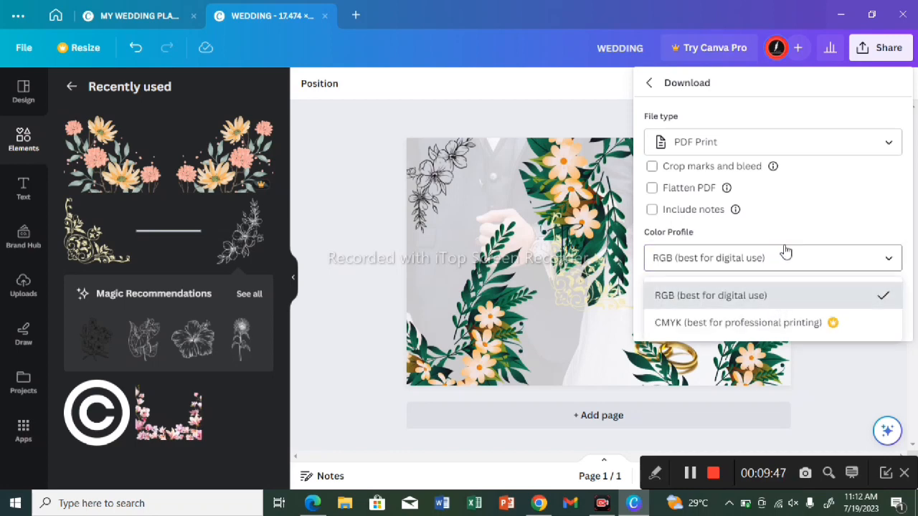
left_click(784, 235)
left_click(780, 259)
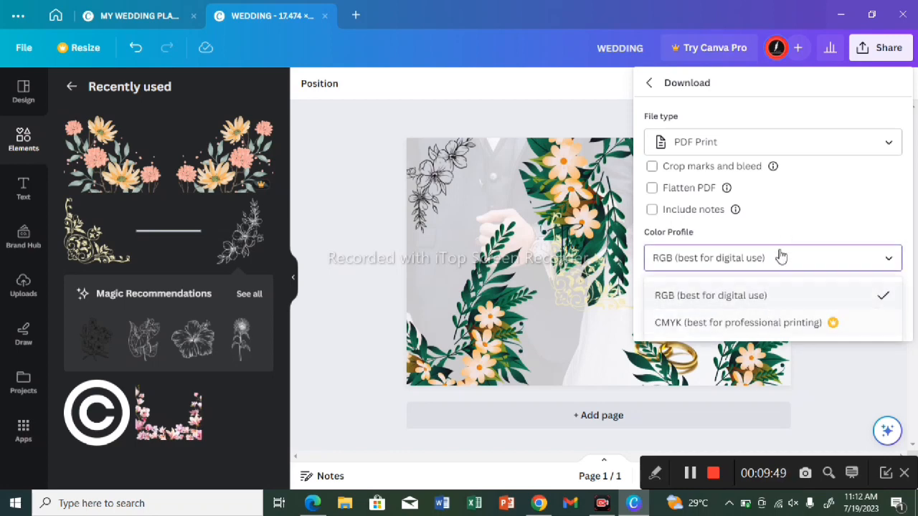
left_click(785, 226)
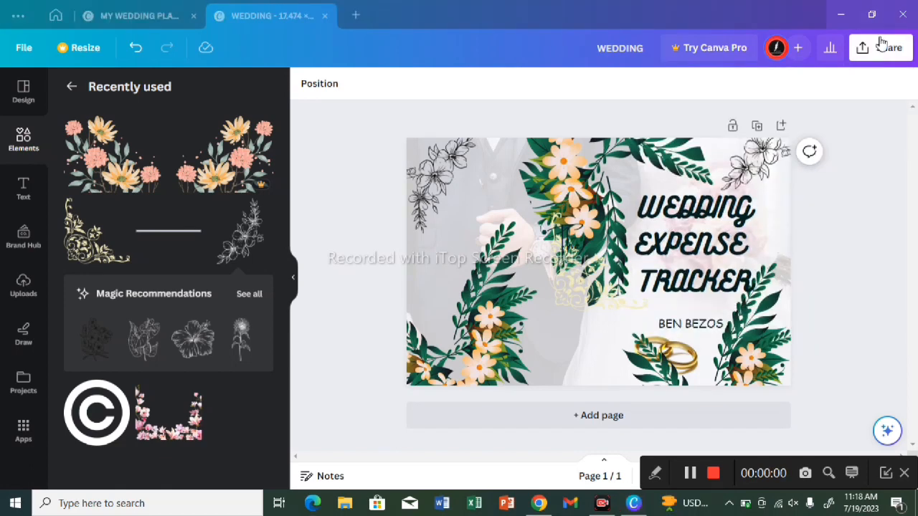
Step: Download the wedding cover as PDF Print and save it in Downloads as WEDDING EBOOK COVER
left_click(881, 45)
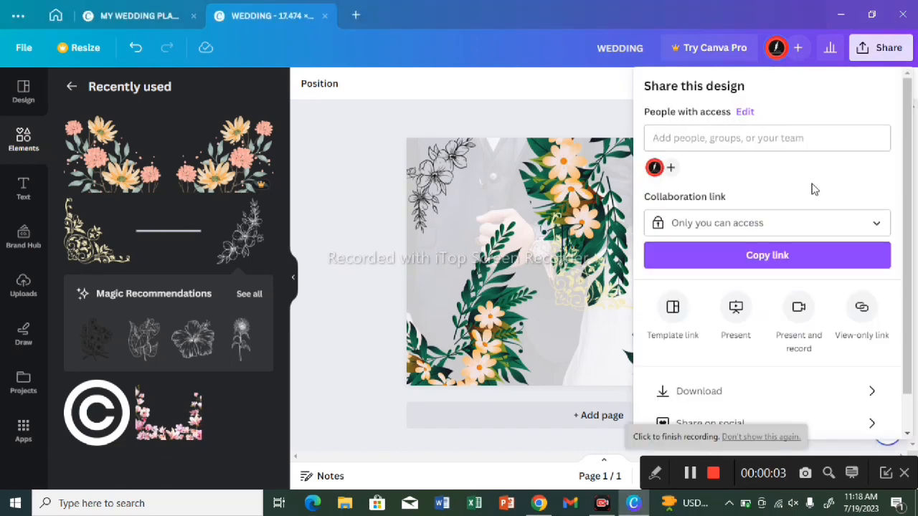
left_click(745, 395)
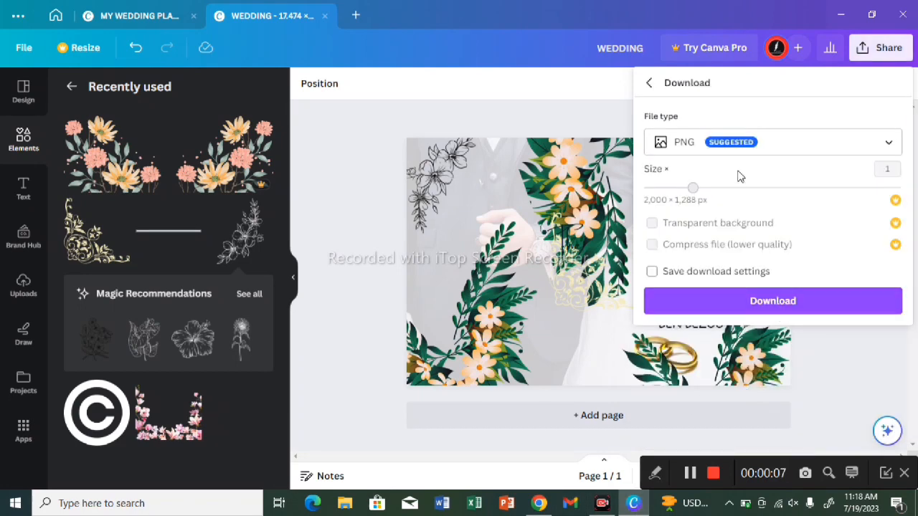
left_click(748, 142)
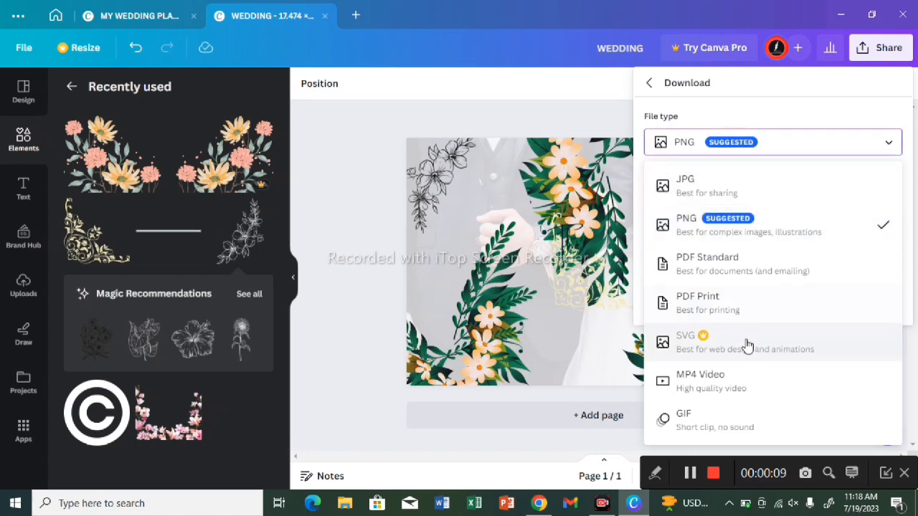
left_click(750, 302)
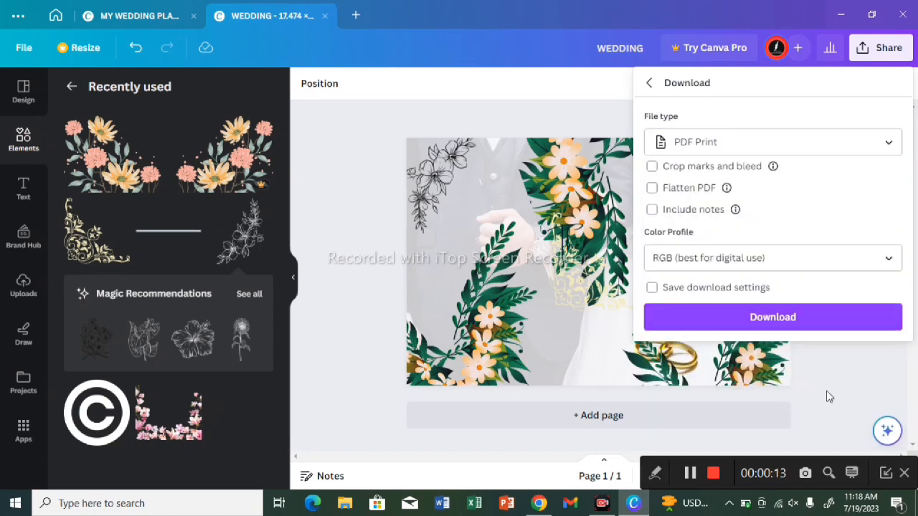
left_click(815, 323)
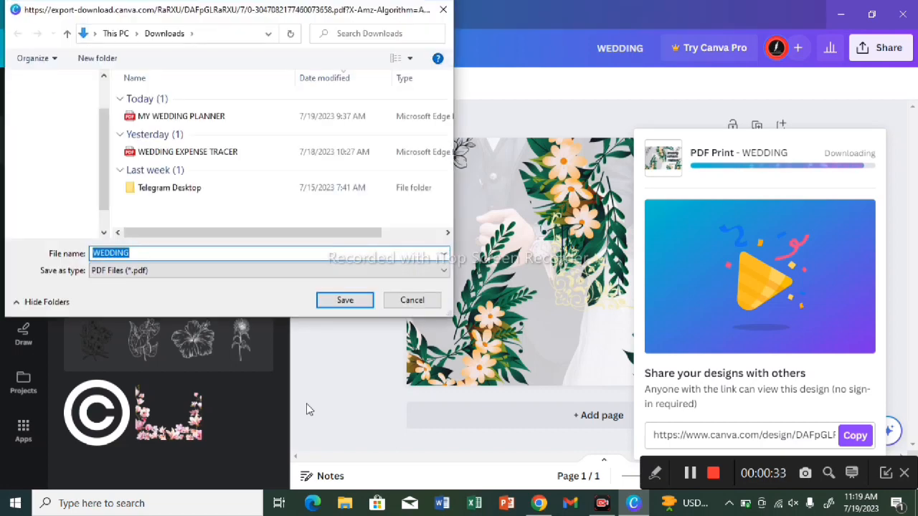
left_click(167, 255)
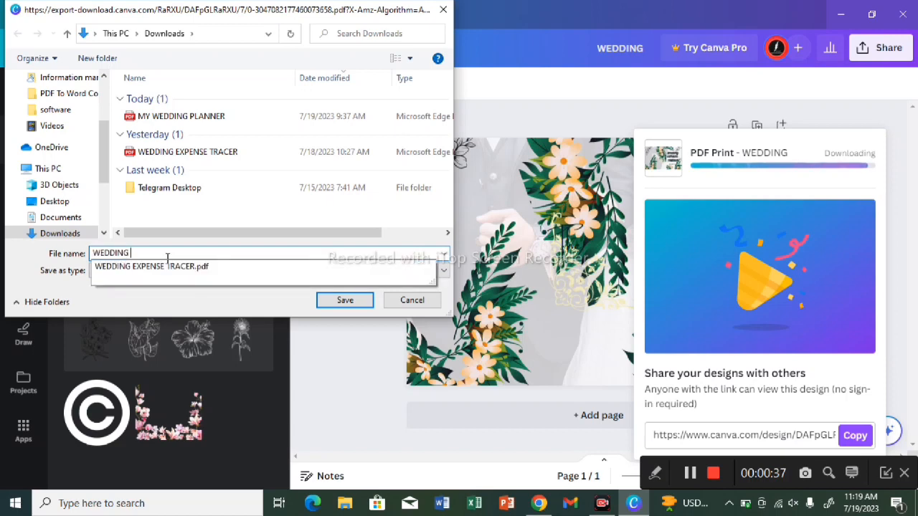
type("EBOOK COVER")
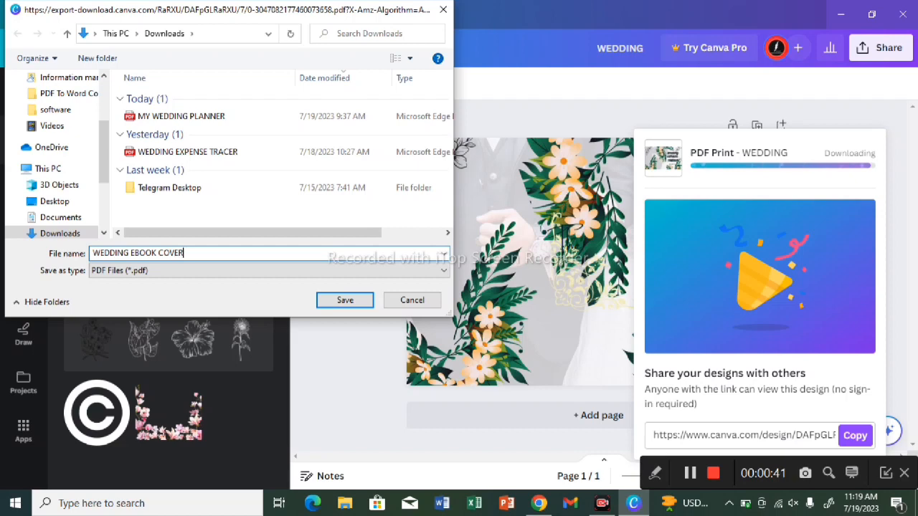
left_click(349, 306)
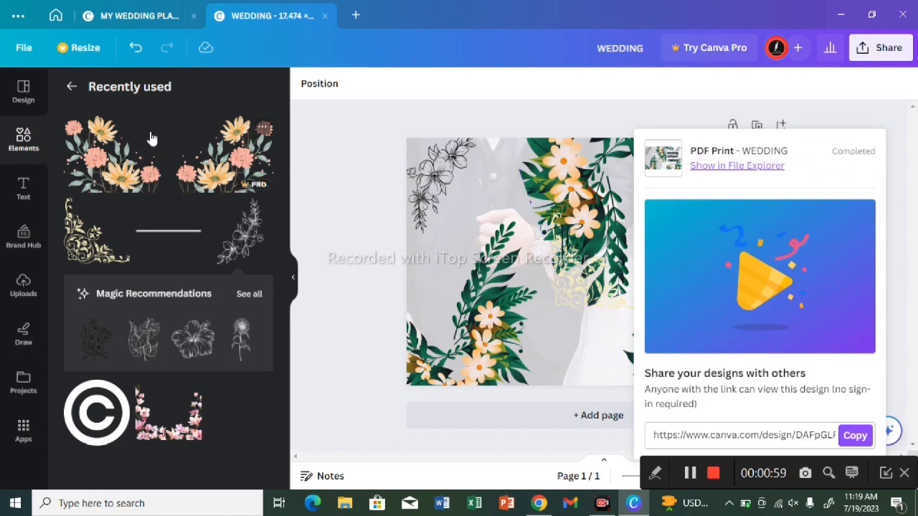
left_click(126, 20)
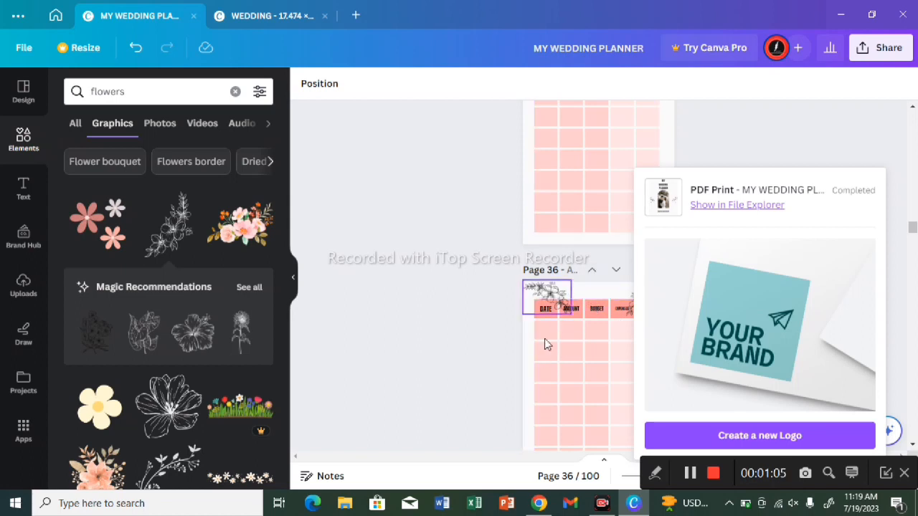
scroll(430, 246, "up", 1)
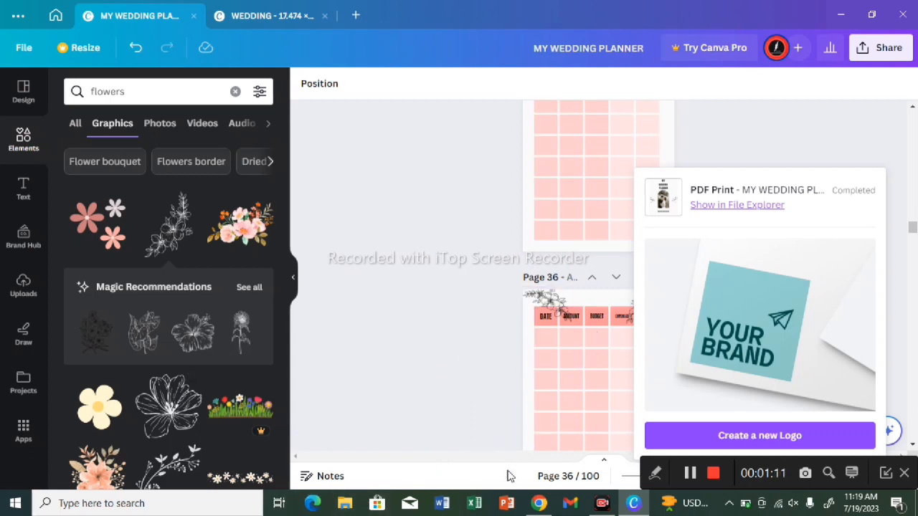
left_click(536, 504)
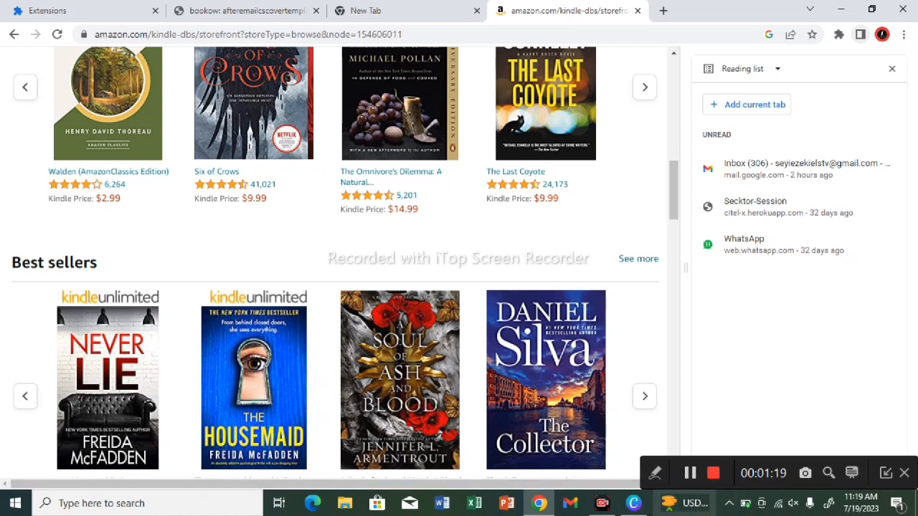
left_click(632, 504)
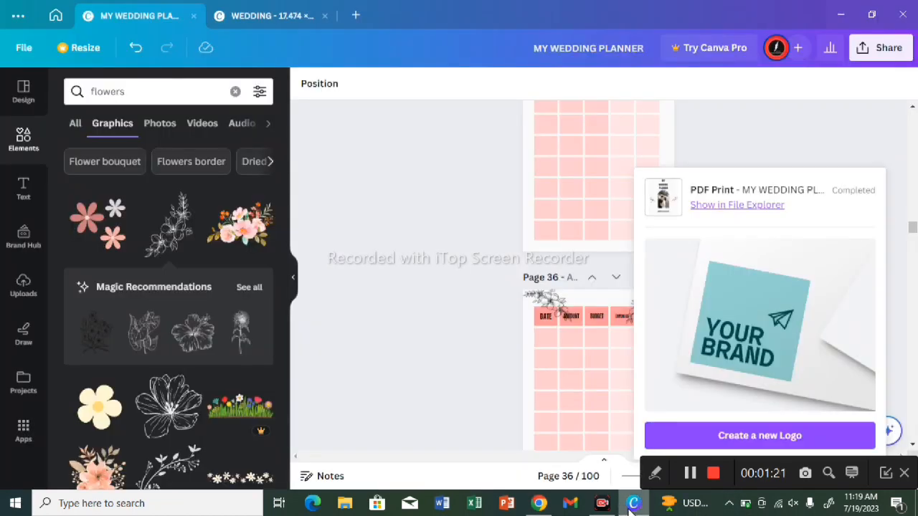
left_click(779, 444)
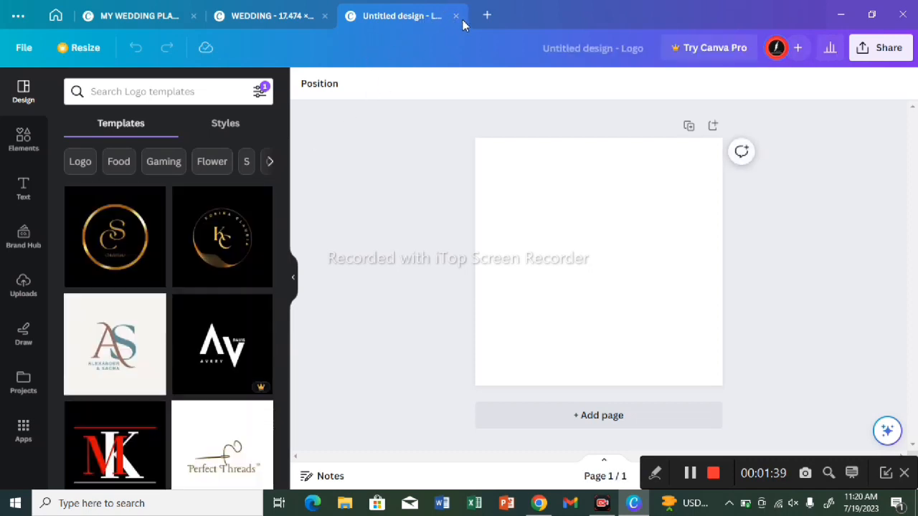
left_click(455, 17)
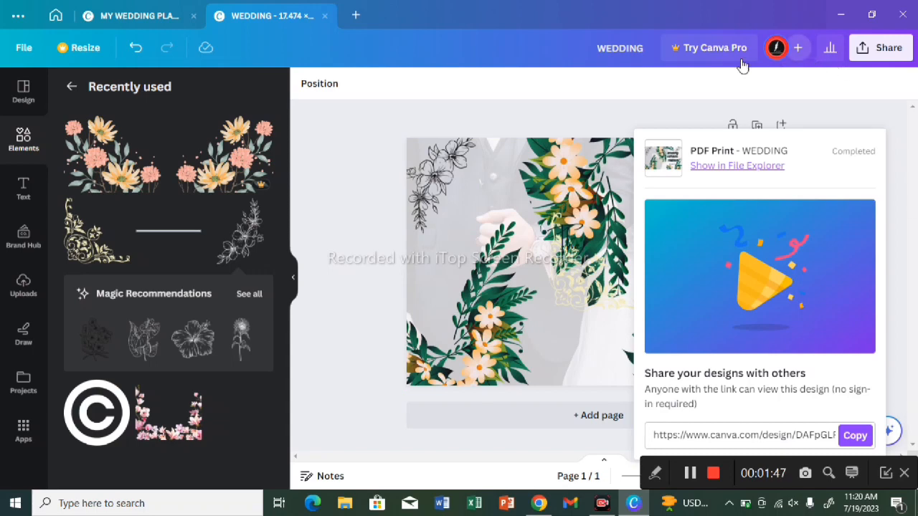
Step: Create a new custom-size design 8.5 in wide and 11 in high
left_click(355, 15)
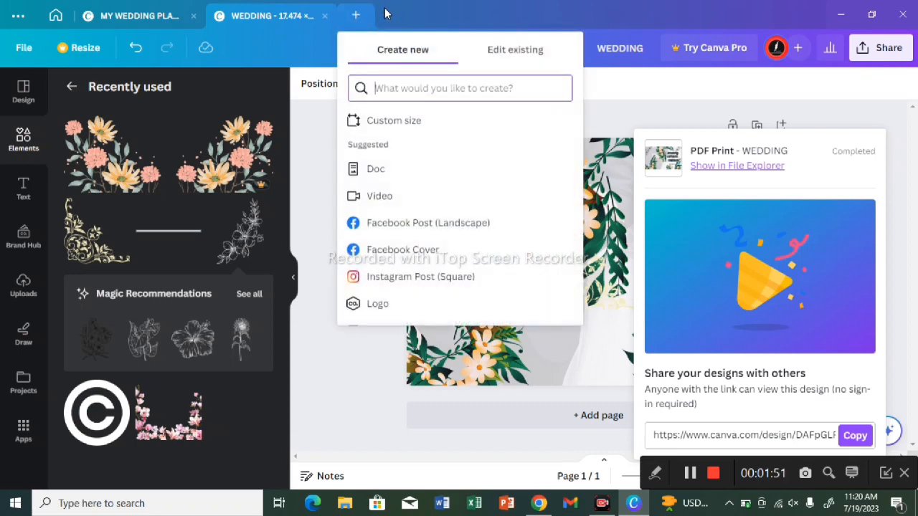
left_click(395, 127)
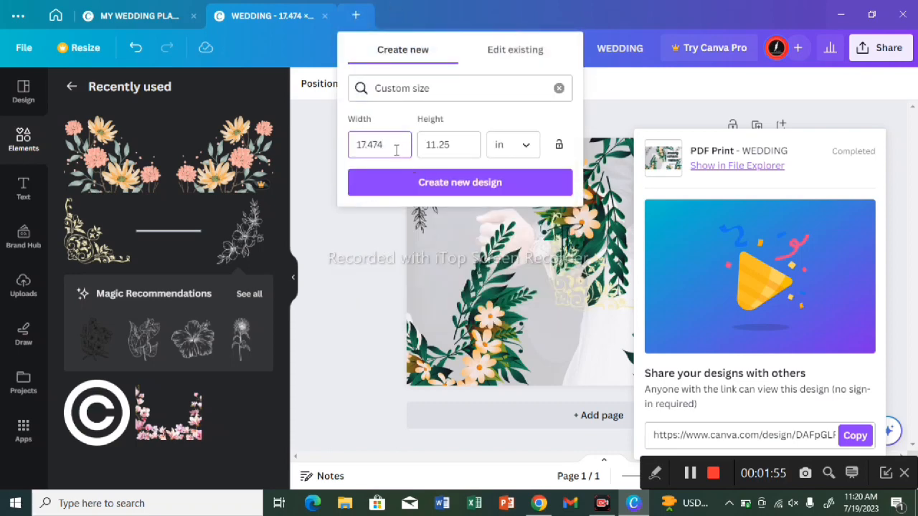
key("BackSpace")
key("BackSpace")
key("BackSpace")
key("BackSpace")
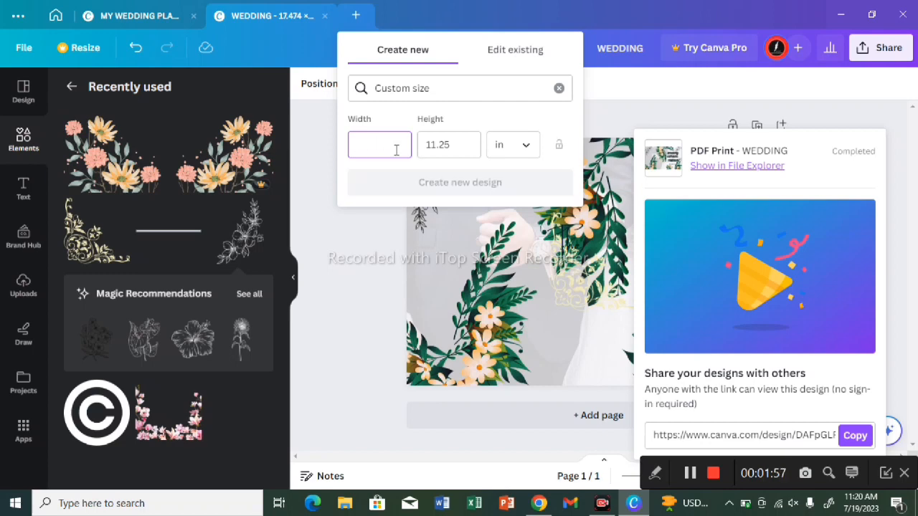
type("8")
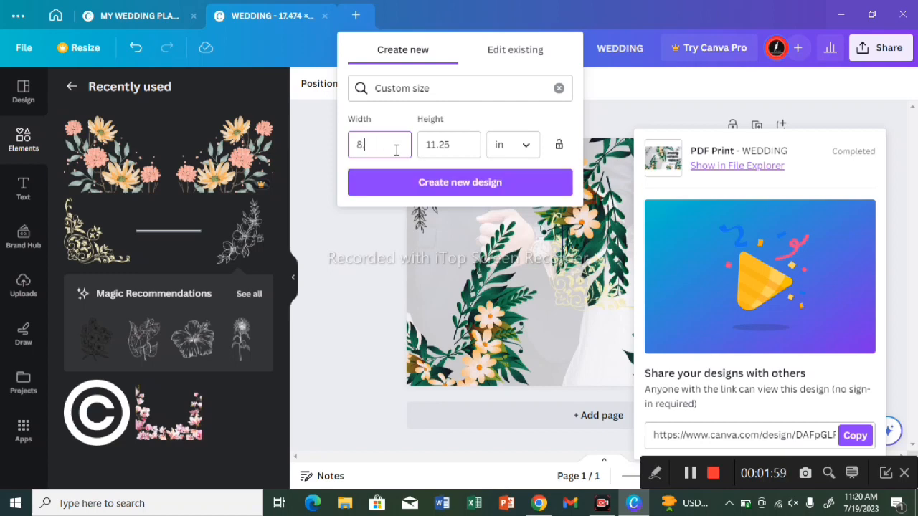
type(".5")
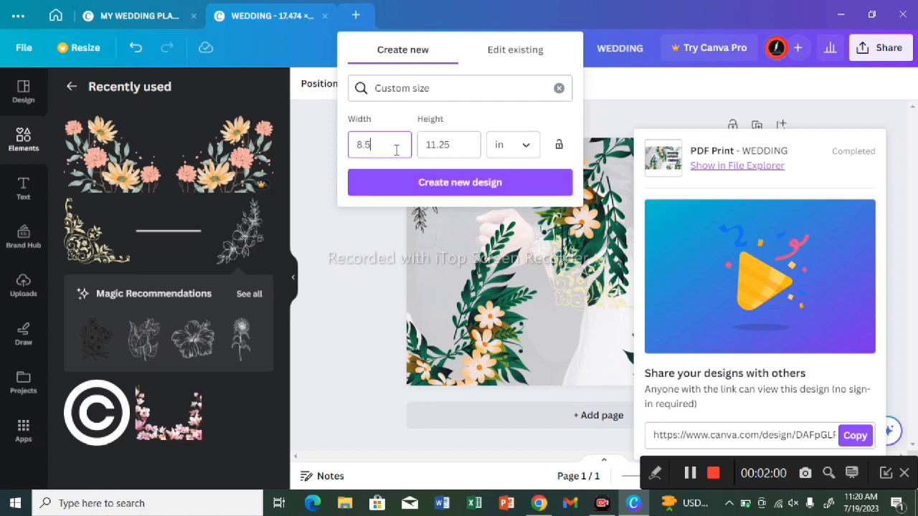
left_click(463, 145)
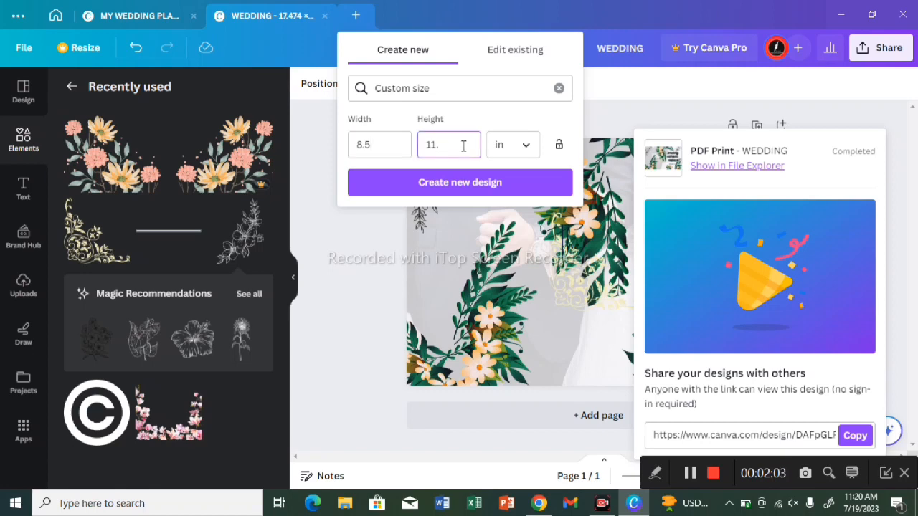
key("BackSpace")
left_click(488, 201)
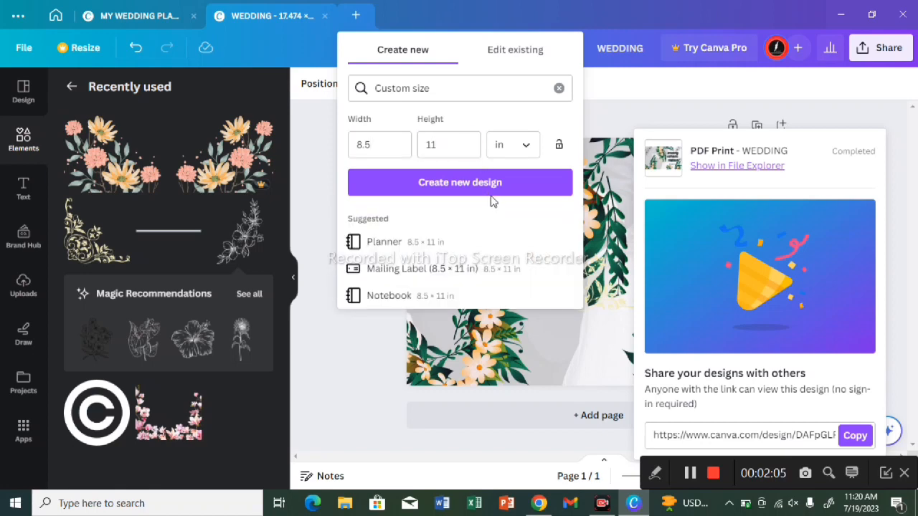
left_click(494, 192)
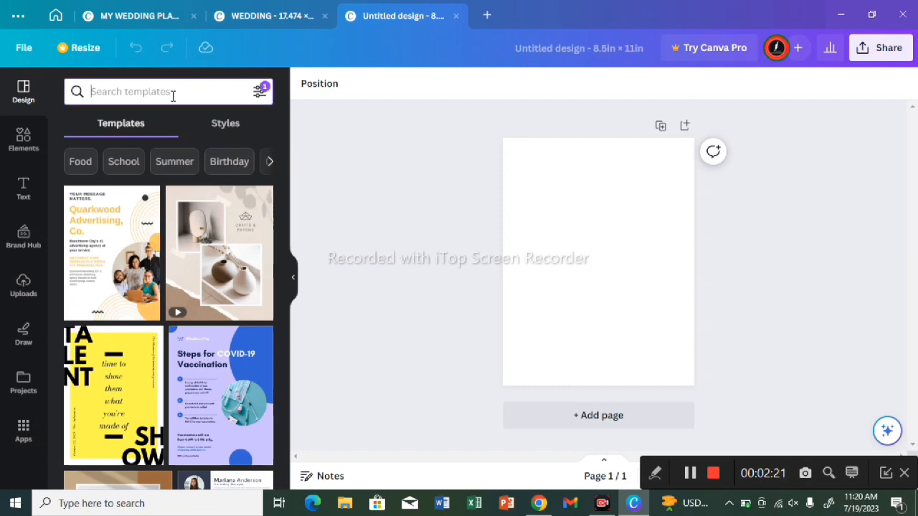
Step: Search the templates for "Wedding" and apply the Gray Modern Wedding Invitation template with the couple's arched photo to the page
type("W")
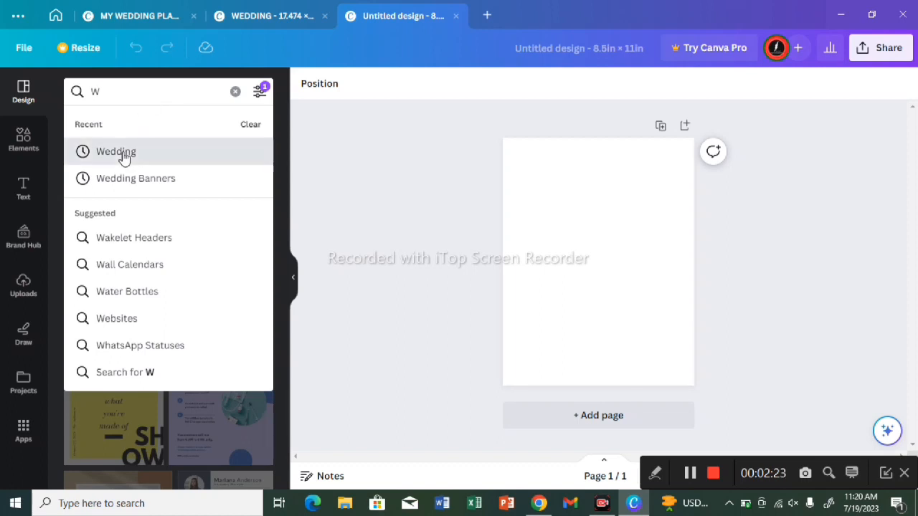
left_click(124, 156)
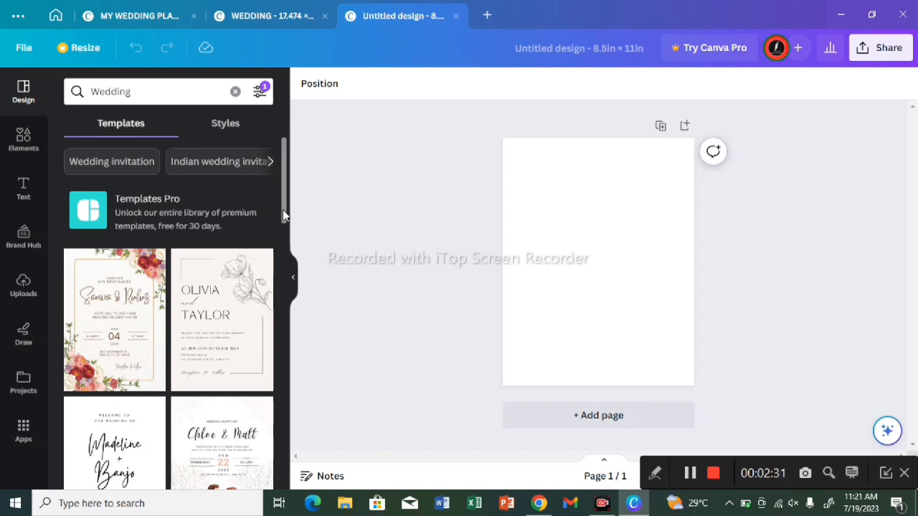
left_click_drag(283, 197, 276, 515)
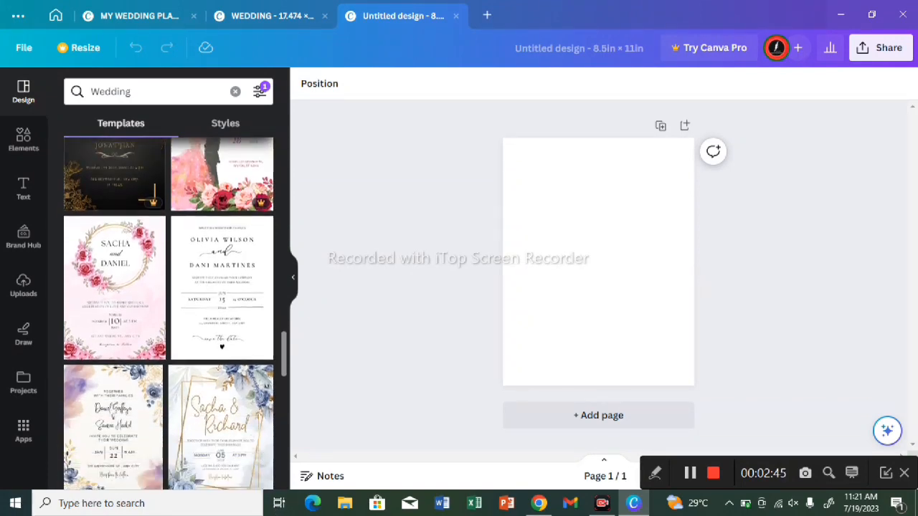
left_click(284, 479)
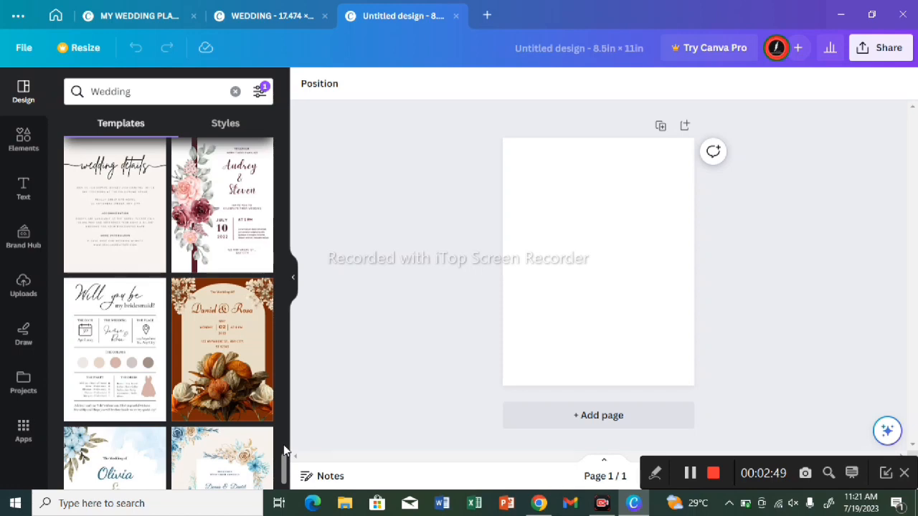
scroll(283, 444, "up", 4)
left_click_drag(283, 429, 288, 248)
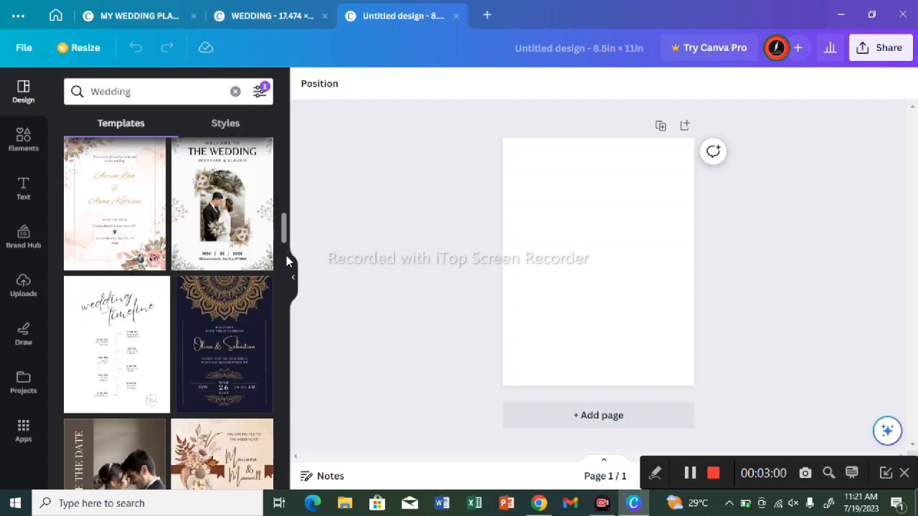
left_click(200, 213)
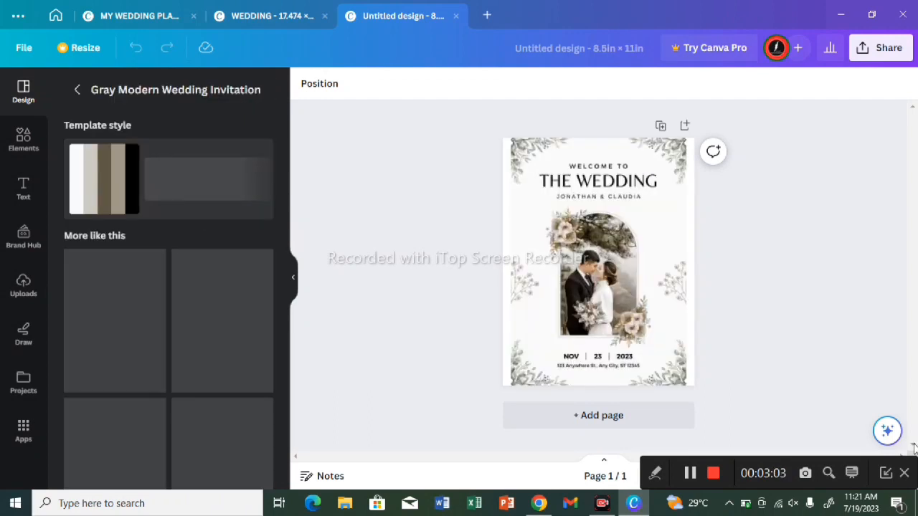
Step: Delete the "WELCOME TO" line and the line with the couple's names around the title
left_click(592, 168)
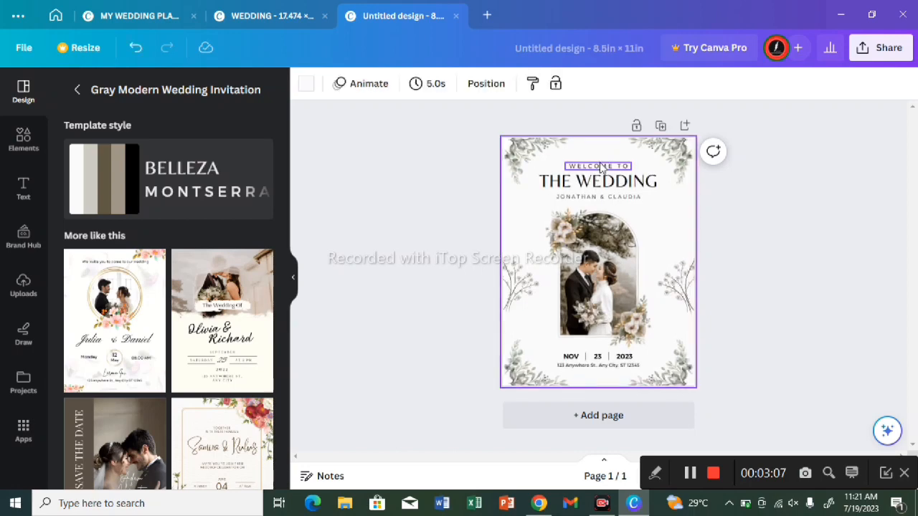
left_click(599, 166)
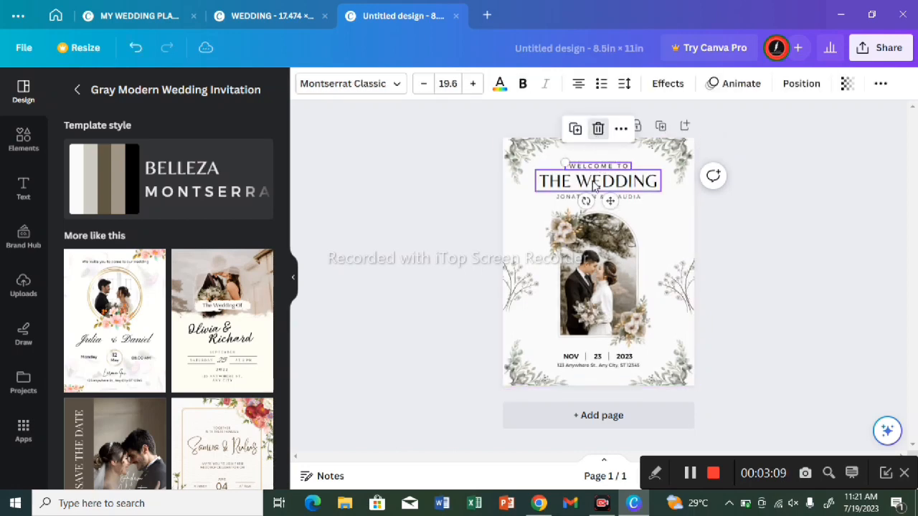
left_click(598, 130)
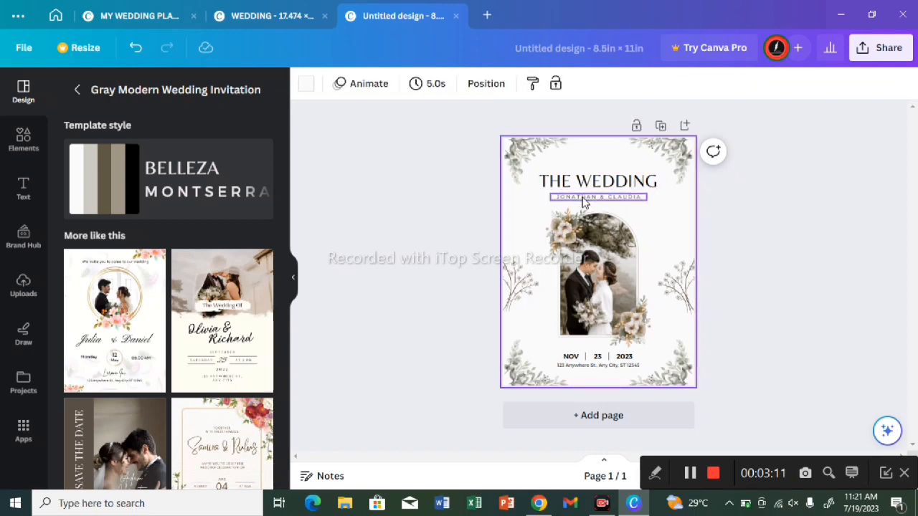
left_click(584, 198)
left_click(598, 159)
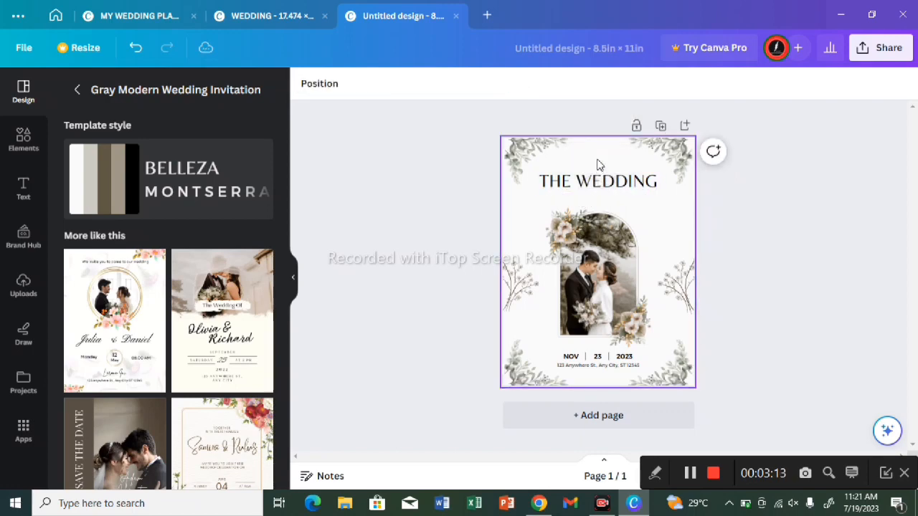
Step: Replace the title "THE WEDDING" with "MY" on the first line and "WEDDING EXPENSE TRACKER" below it
left_click(611, 183)
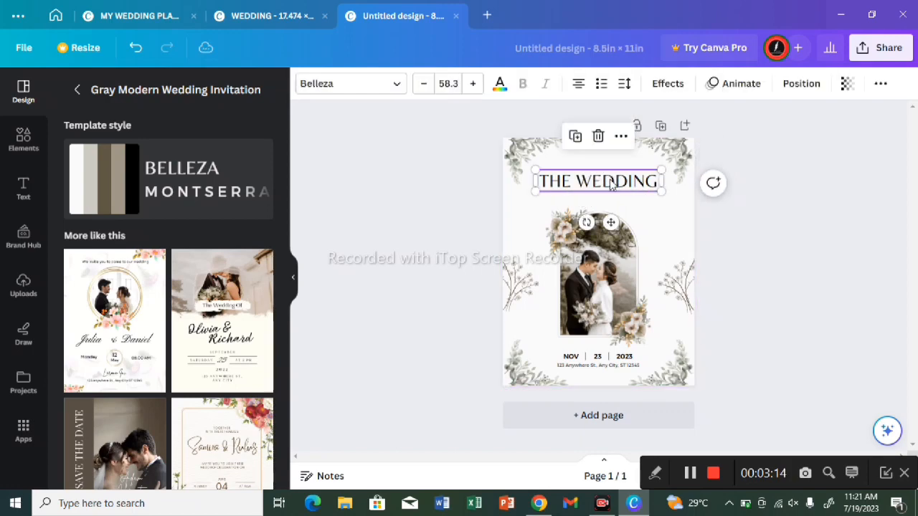
double_click(654, 182)
key("BackSpace")
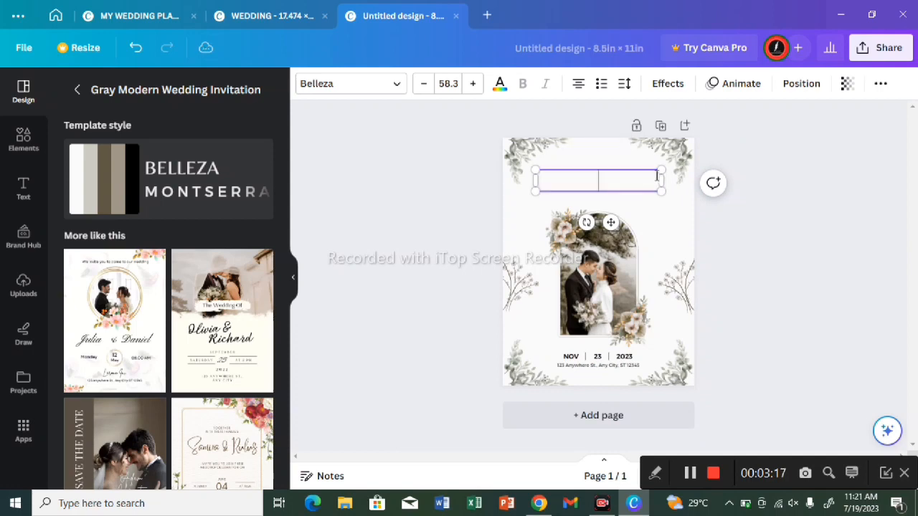
type("MY")
key("Return")
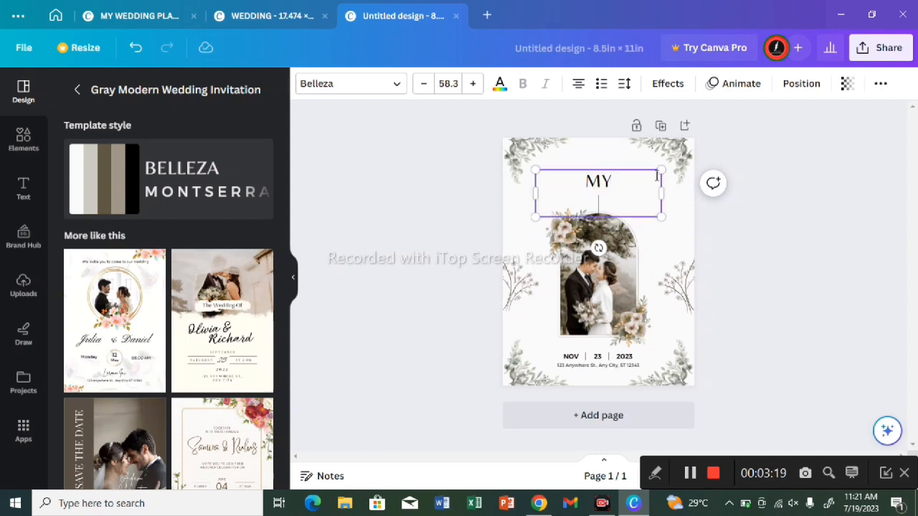
type("WEDDI")
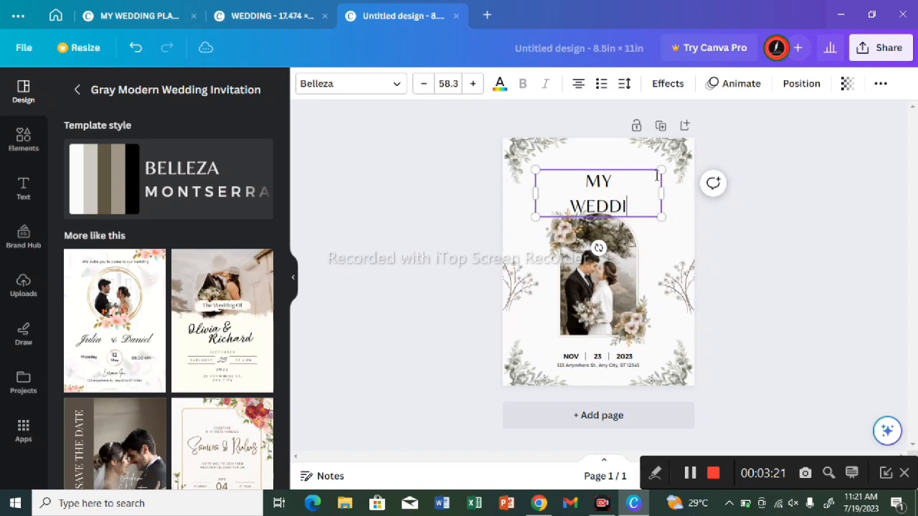
type("NG ")
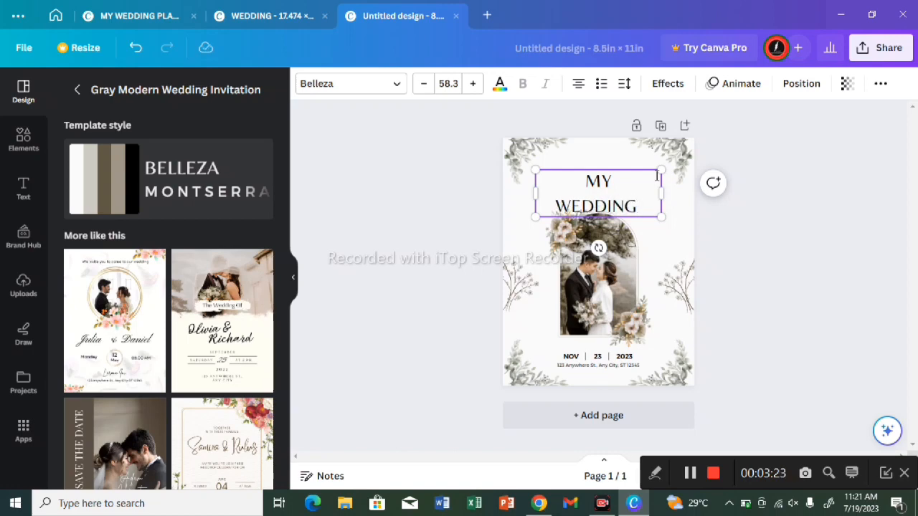
type("EX")
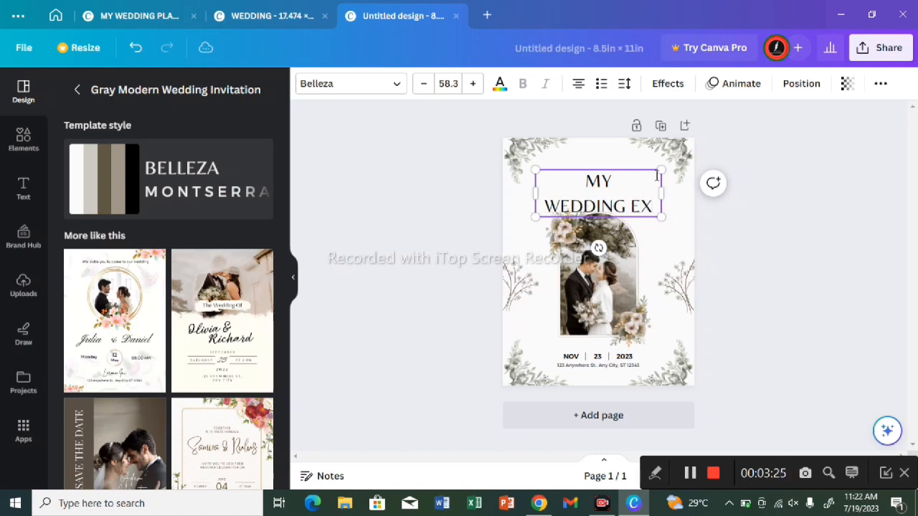
type("PENSE")
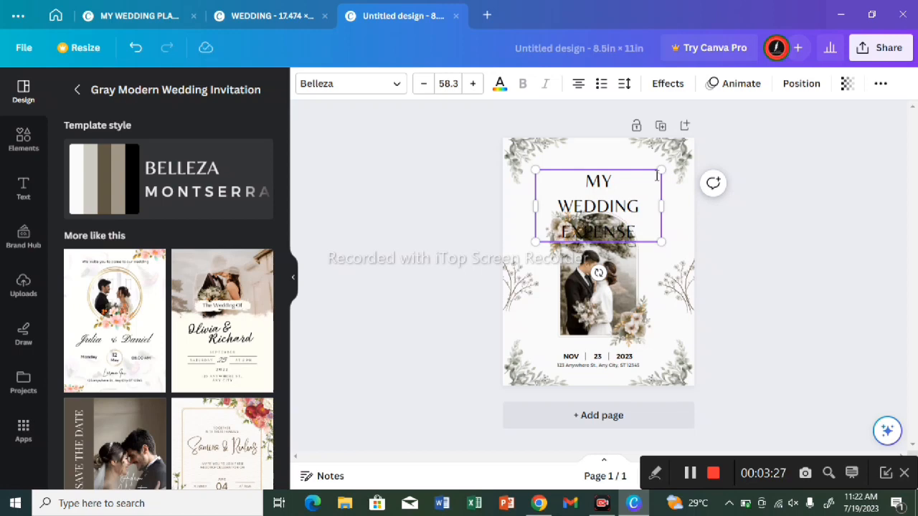
key("Return")
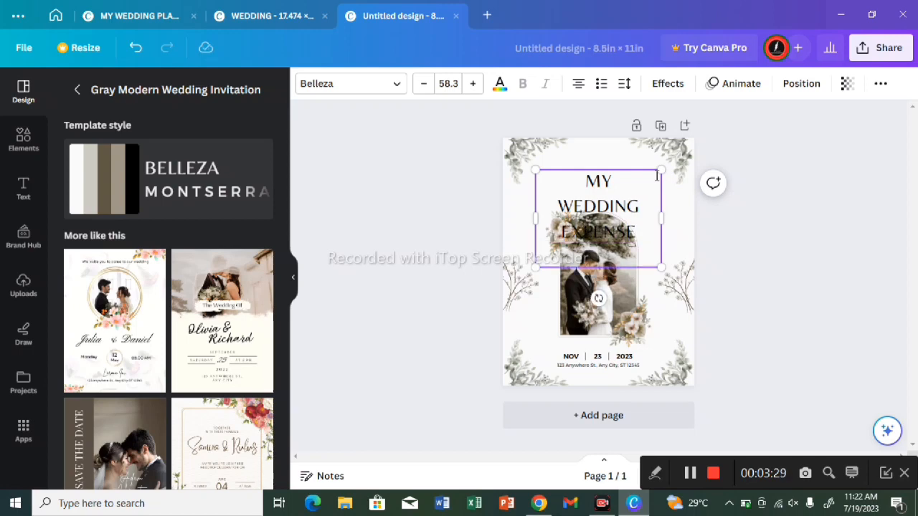
type("TRACKER")
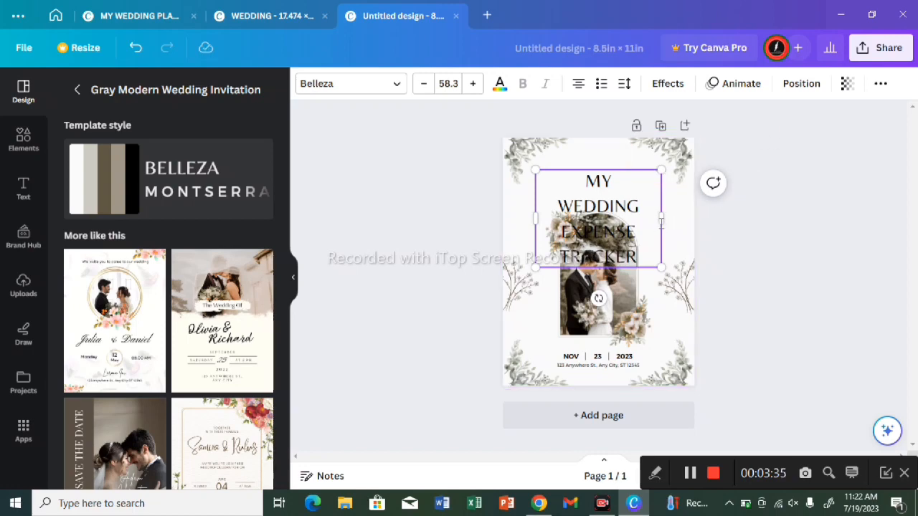
Step: Widen the title text box and replace the line break between EXPENSE and TRACKER with a space
left_click_drag(661, 219, 715, 207)
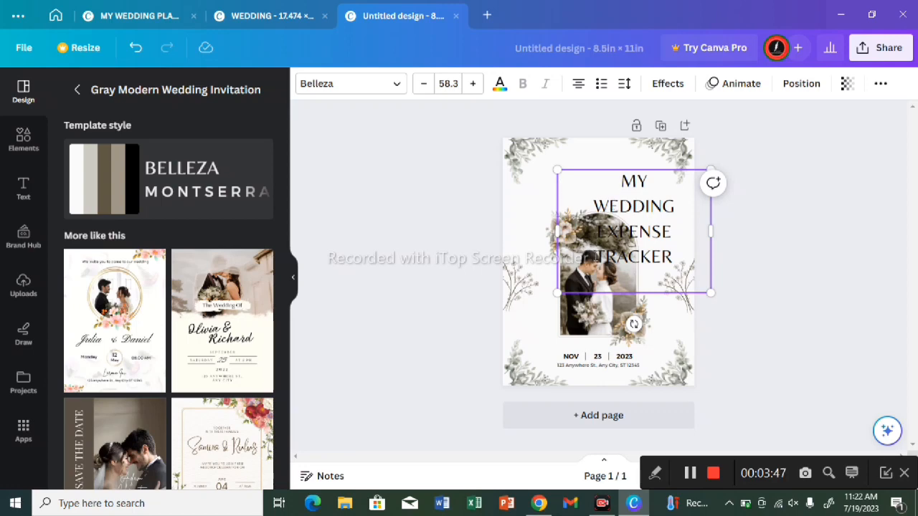
key("BackSpace")
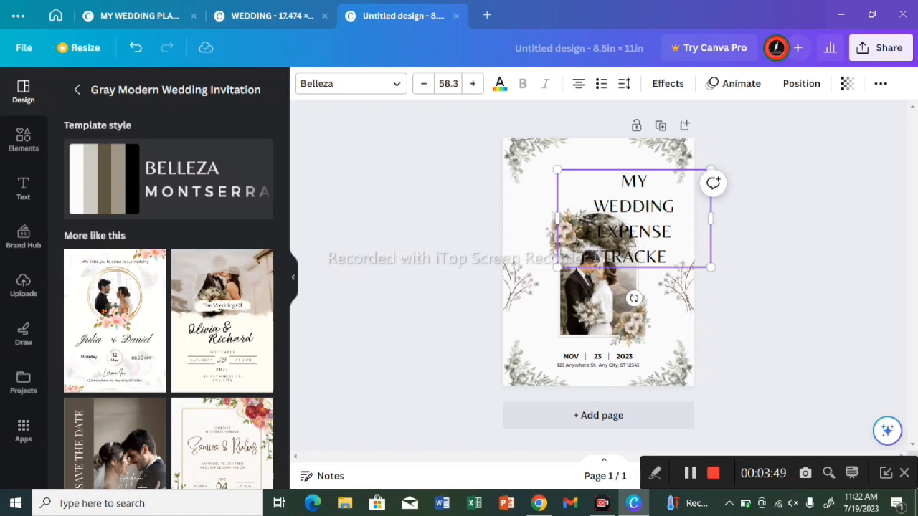
type("R")
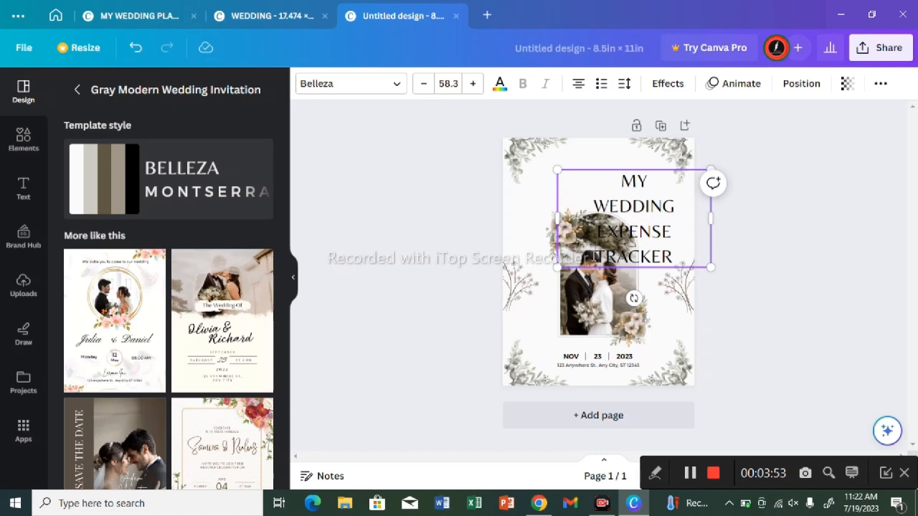
left_click(592, 256)
key("BackSpace")
left_click(593, 262)
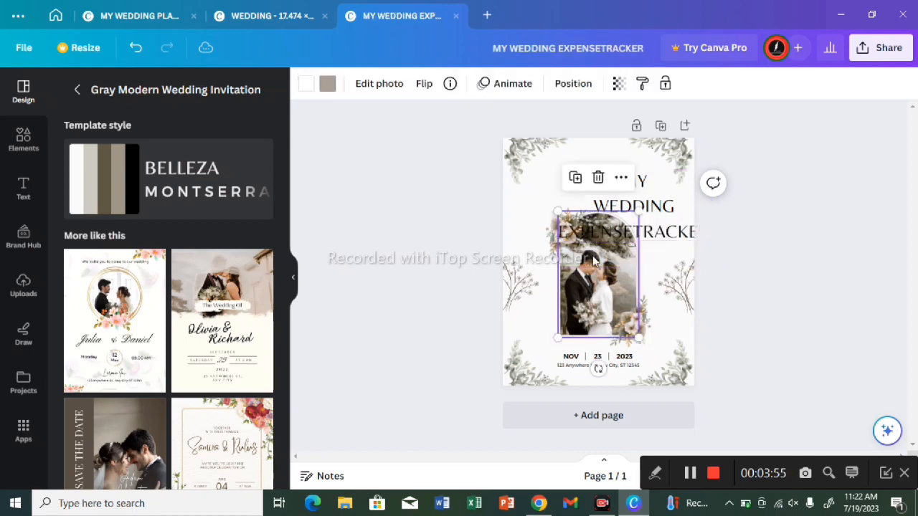
left_click(633, 235)
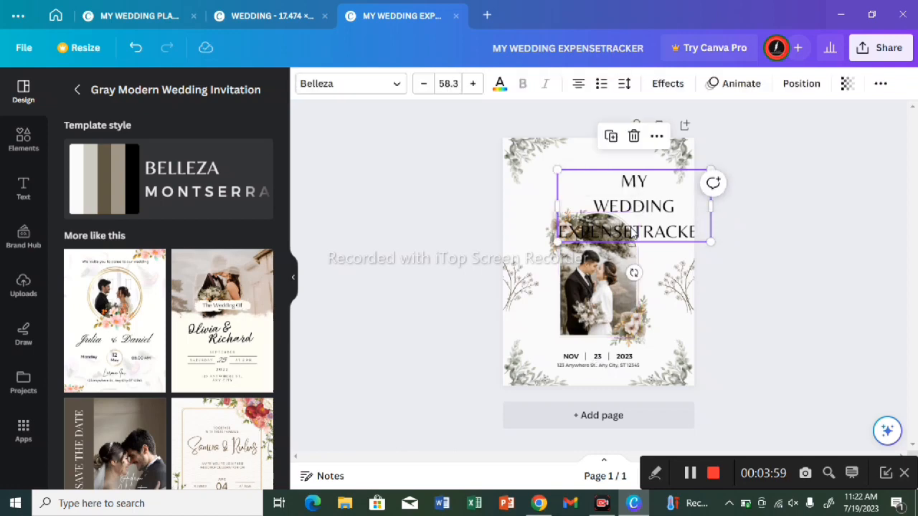
left_click(633, 233)
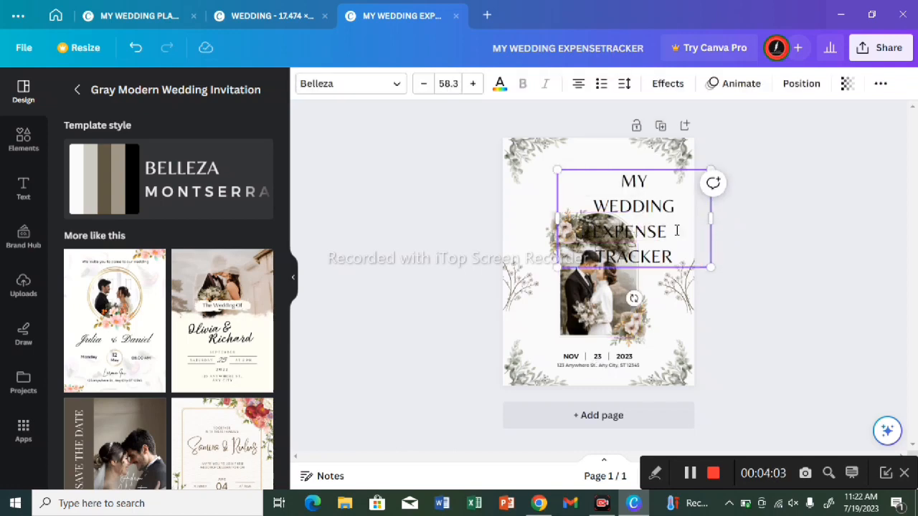
Step: Widen the title text box until "WEDDING EXPENSE TRACKER" fits on a single line
double_click(710, 230)
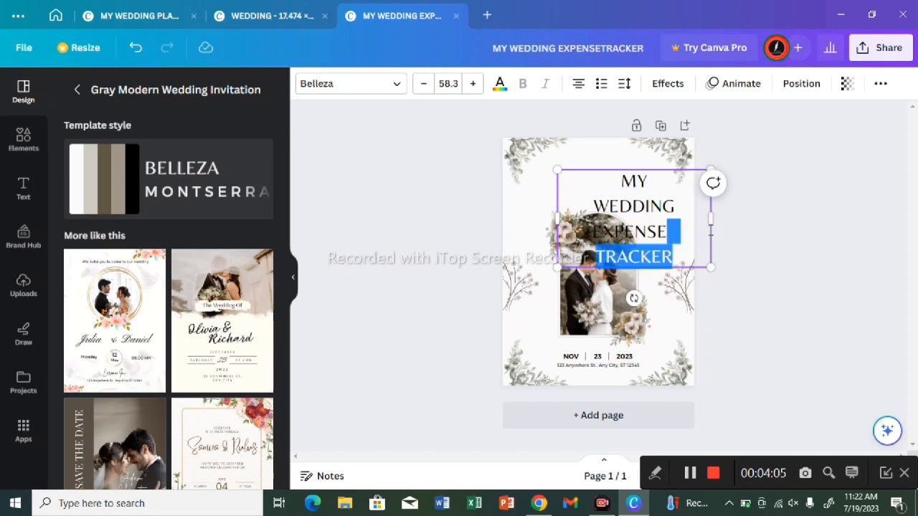
triple_click(709, 222)
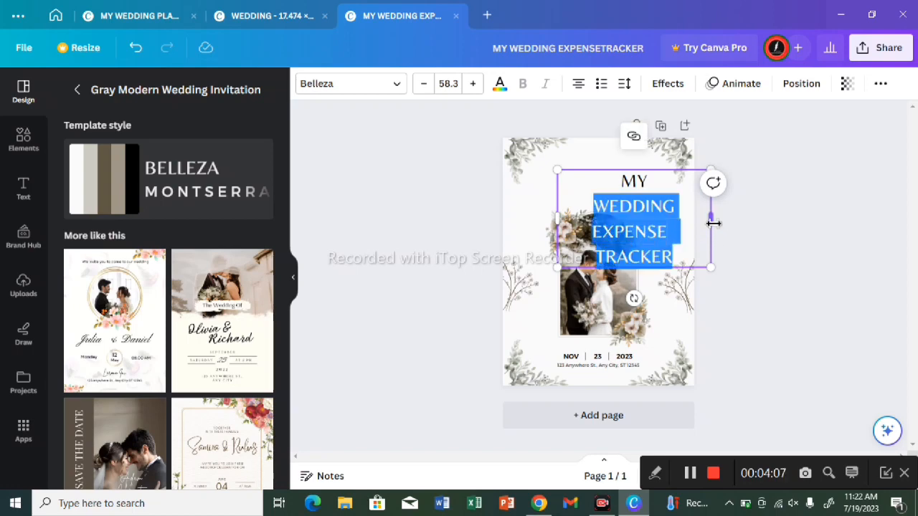
left_click_drag(713, 223, 758, 218)
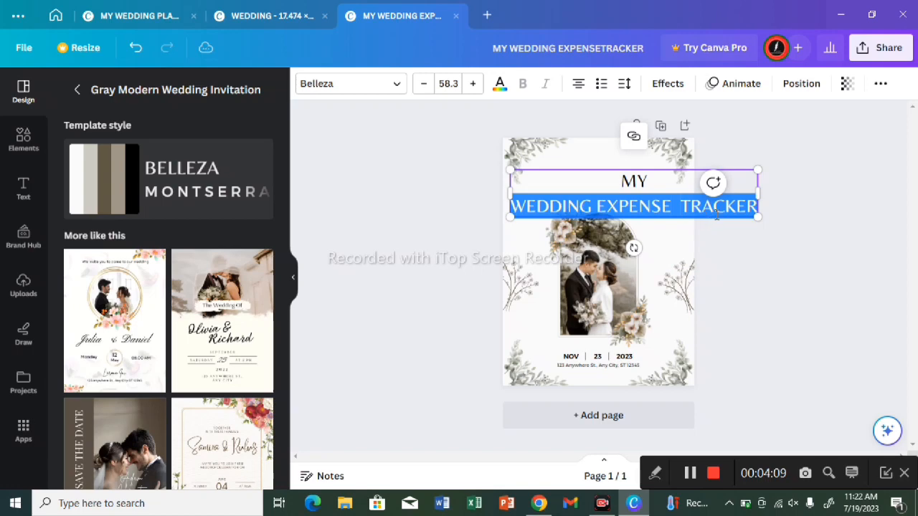
left_click(741, 274)
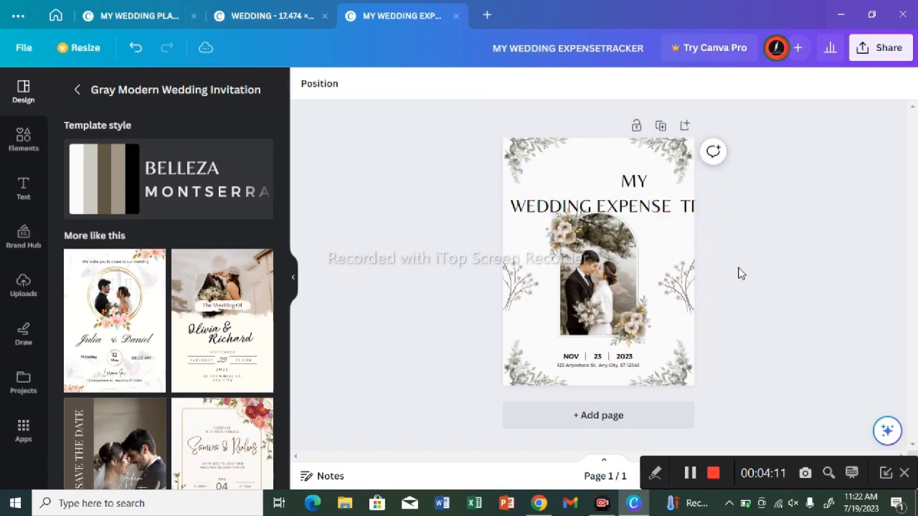
Step: Delete "WEDDING EXPENSE TRACKER" from the title, keeping "MY" and an empty second line
left_click(597, 210)
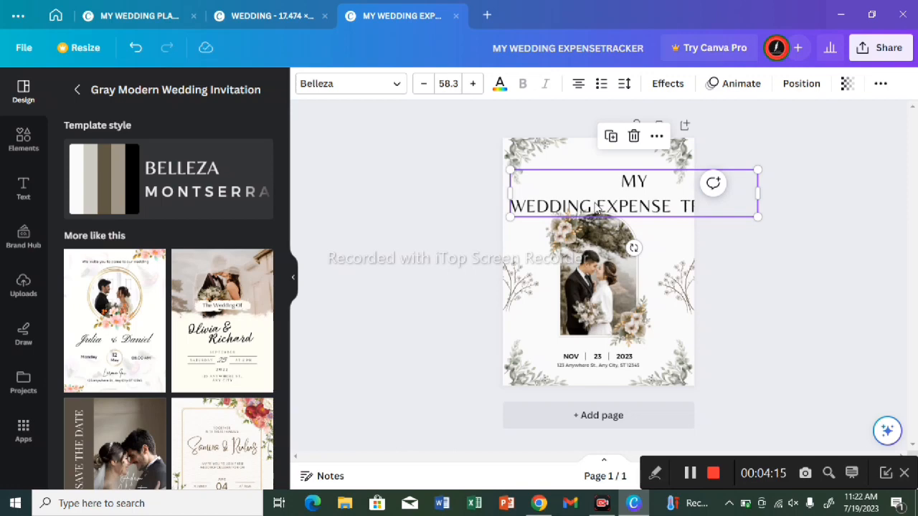
double_click(596, 207)
left_click(596, 205)
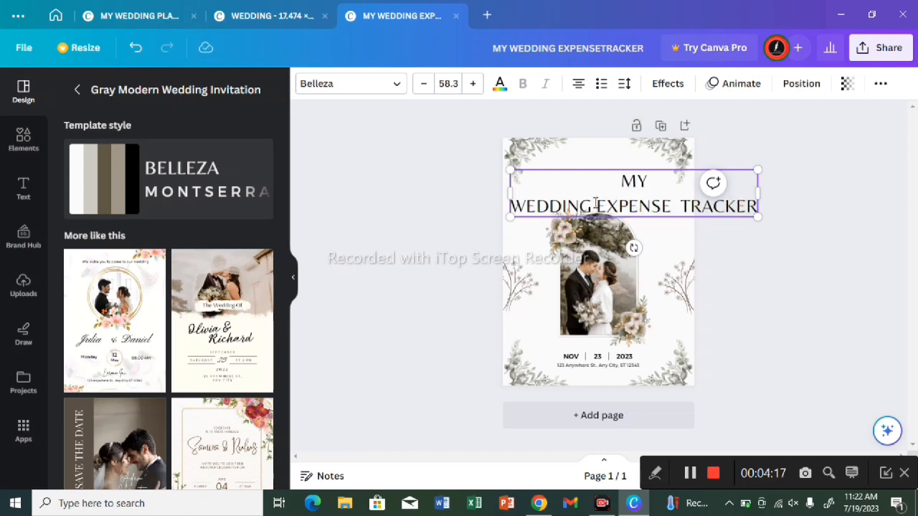
key("BackSpace")
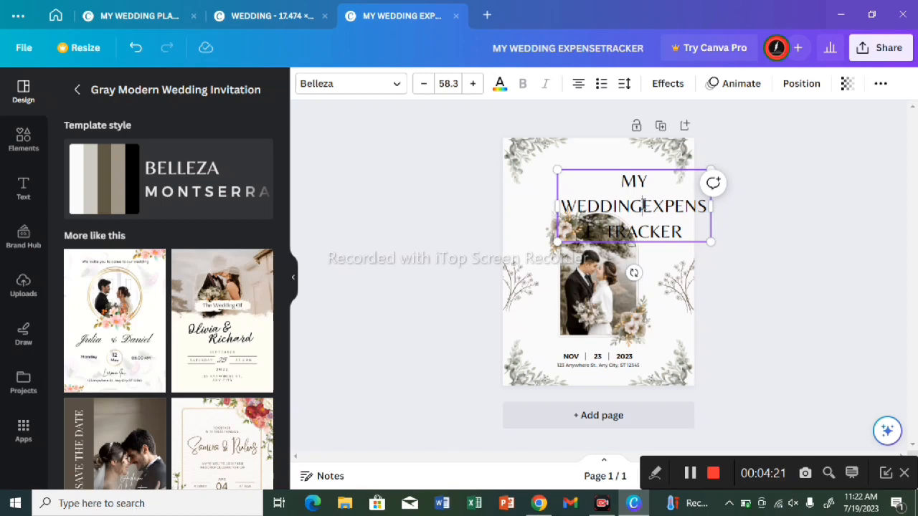
key("BackSpace")
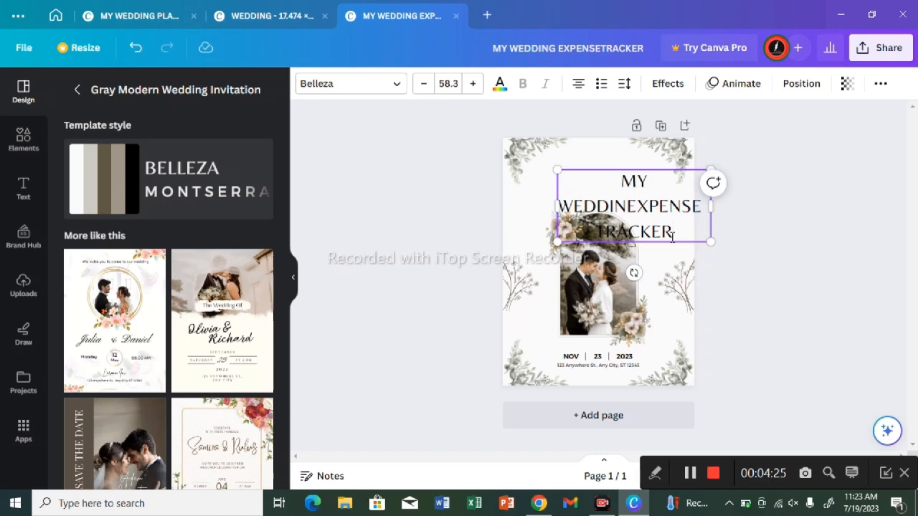
key("BackSpace")
key("BackSpace")
key("BackSpace")
key("BackSpace")
key("BackSpace")
key("BackSpace")
key("BackSpace")
key("BackSpace")
key("BackSpace")
key("BackSpace")
key("BackSpace")
key("BackSpace")
key("BackSpace")
key("BackSpace")
key("BackSpace")
key("BackSpace")
key("BackSpace")
key("BackSpace")
key("BackSpace")
key("BackSpace")
key("BackSpace")
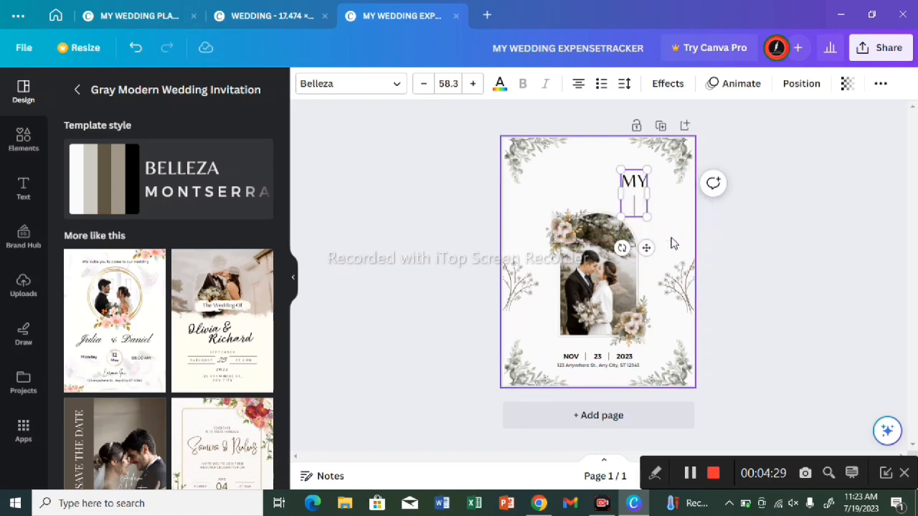
Step: Write "WEDDING" on the title's second line and "EXPENSE TRACKER" as a new paragraph below it
type("WED")
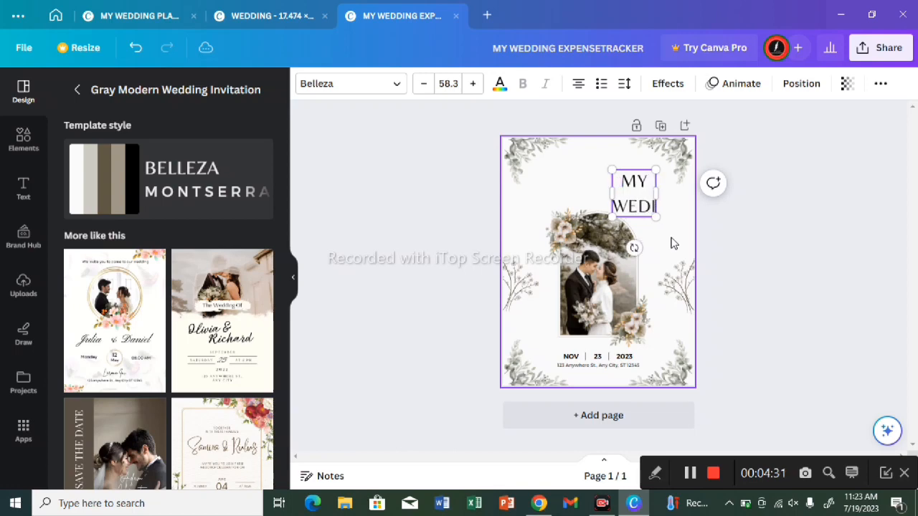
type("DING")
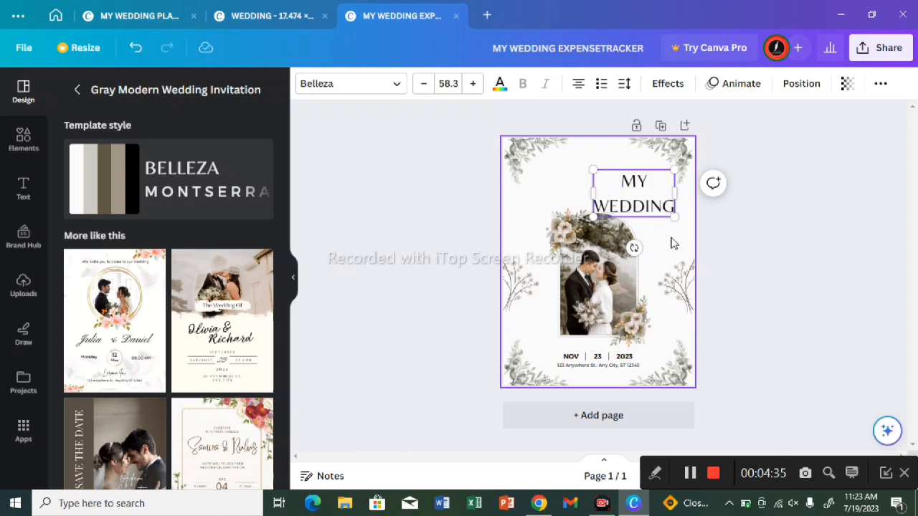
key("Return")
type("E")
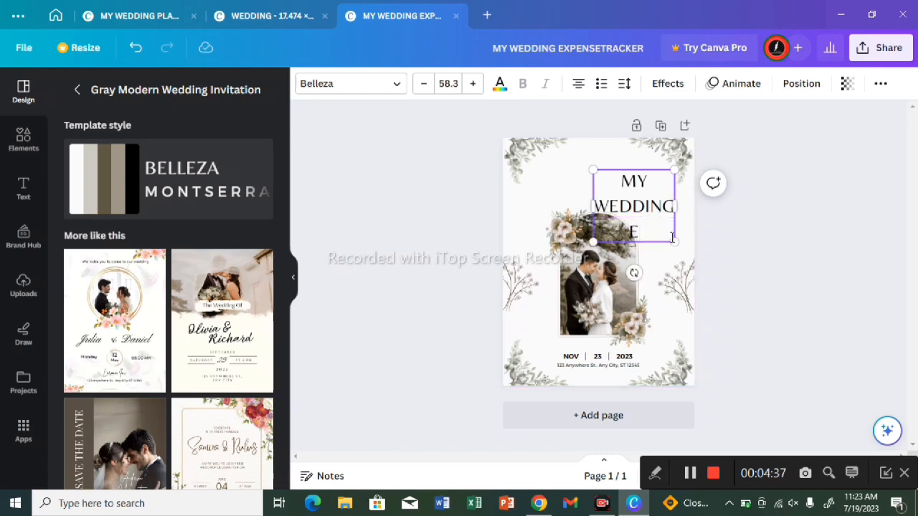
type("XPENS")
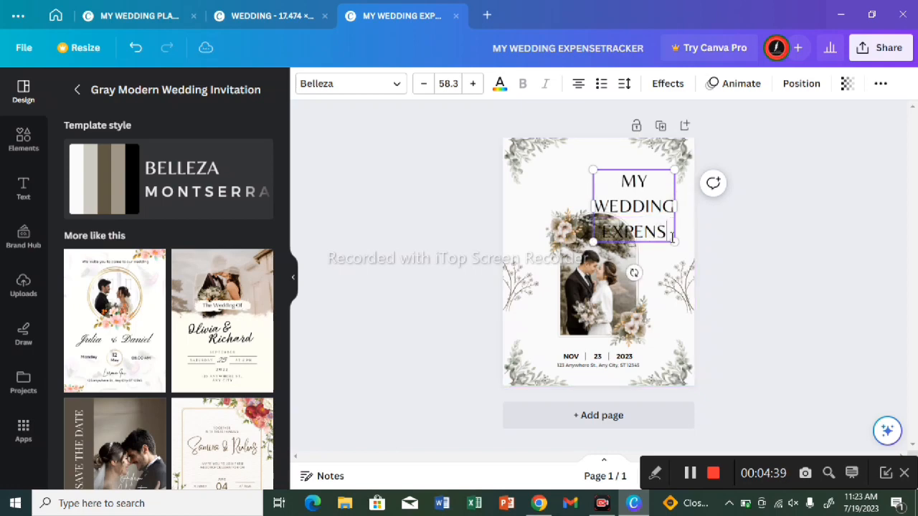
type("E T")
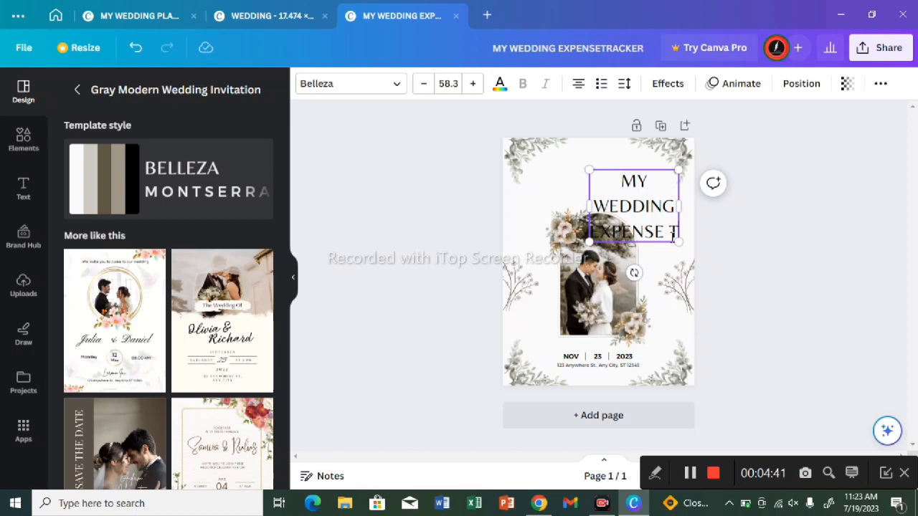
type("RACKER")
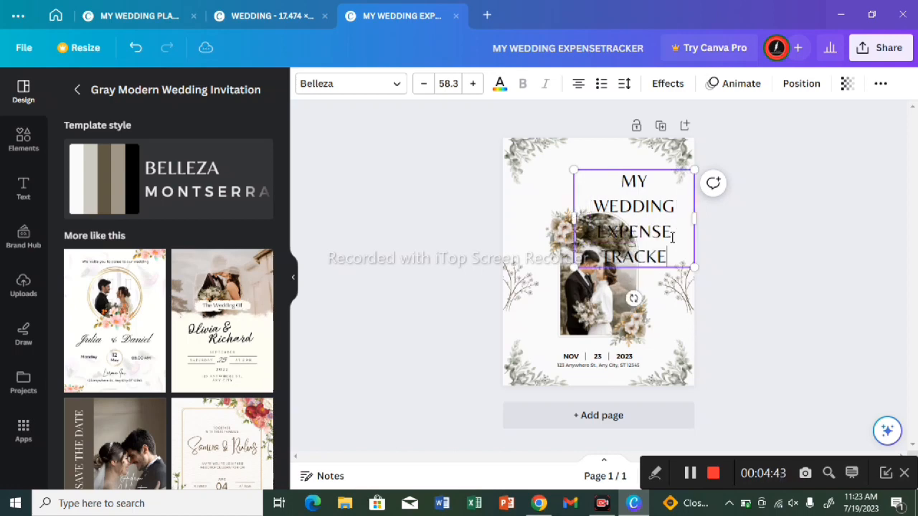
Step: Widen the title text box until "EXPENSE TRACKER" fits on one line, and move it centred against the page's upper edge above the photo
left_click(693, 226)
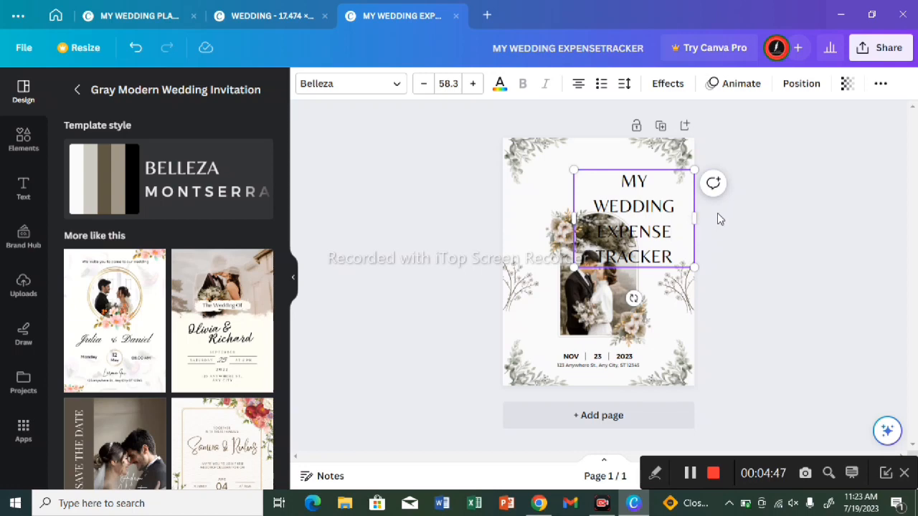
left_click_drag(701, 216, 743, 207)
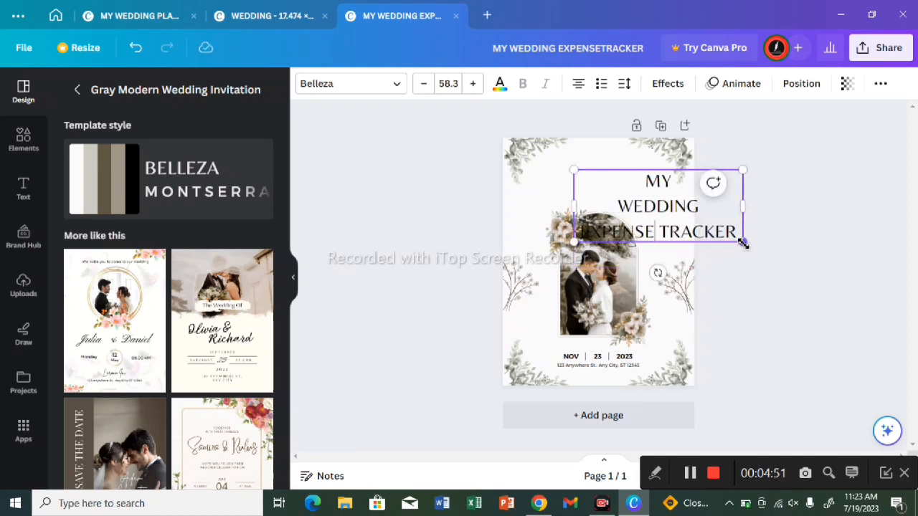
left_click_drag(674, 228, 746, 300)
left_click(746, 300)
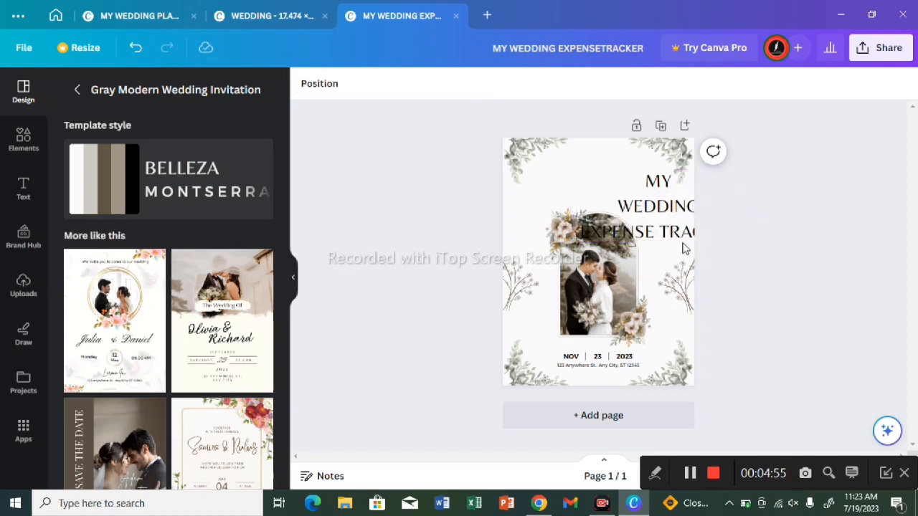
left_click_drag(665, 213, 605, 175)
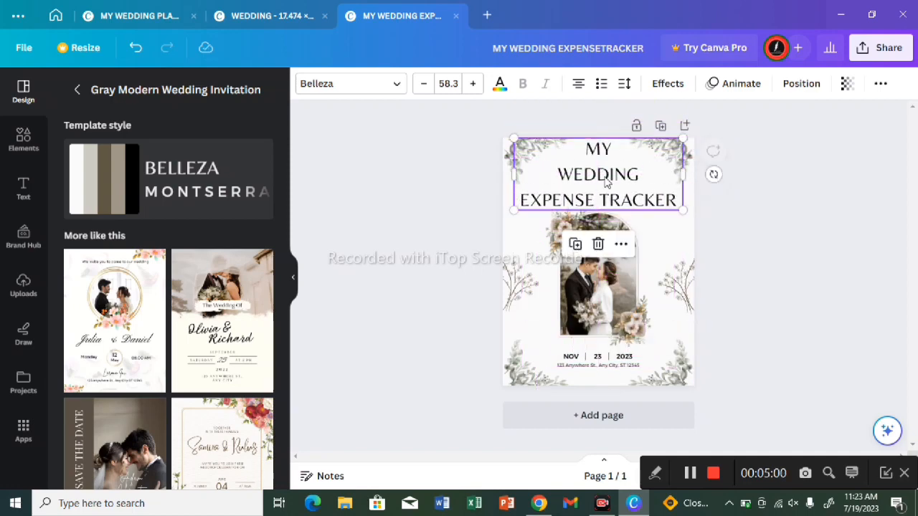
Step: Shrink the arched couple photo towards its lower-left corner and delete the two flower clusters at its upper and lower corners
left_click(634, 247)
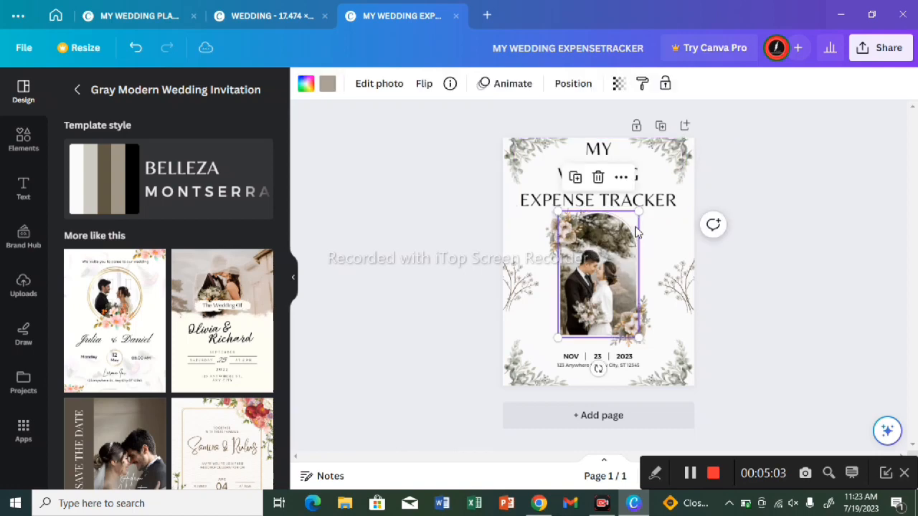
left_click_drag(639, 214, 620, 266)
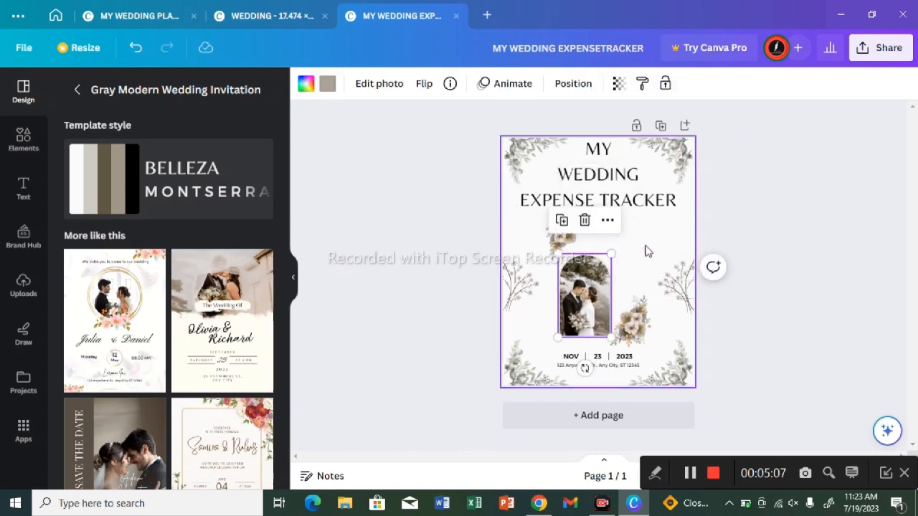
left_click(567, 246)
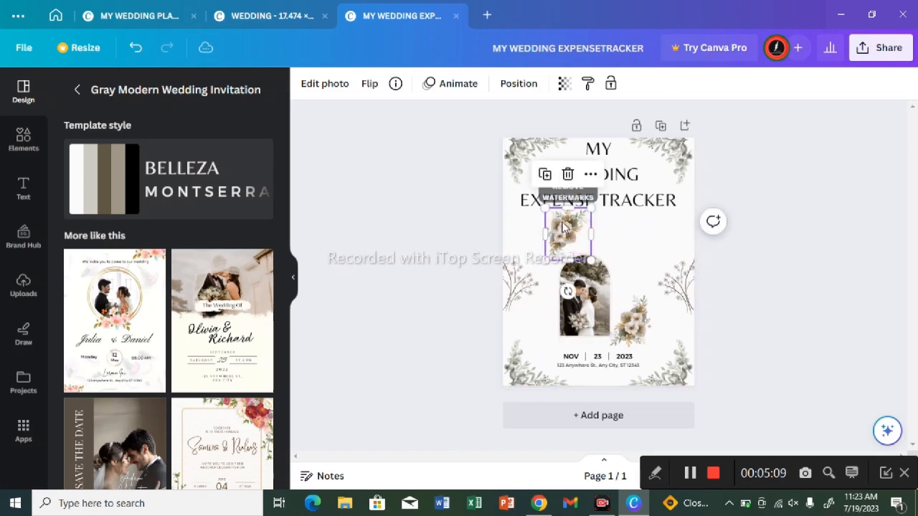
left_click(568, 175)
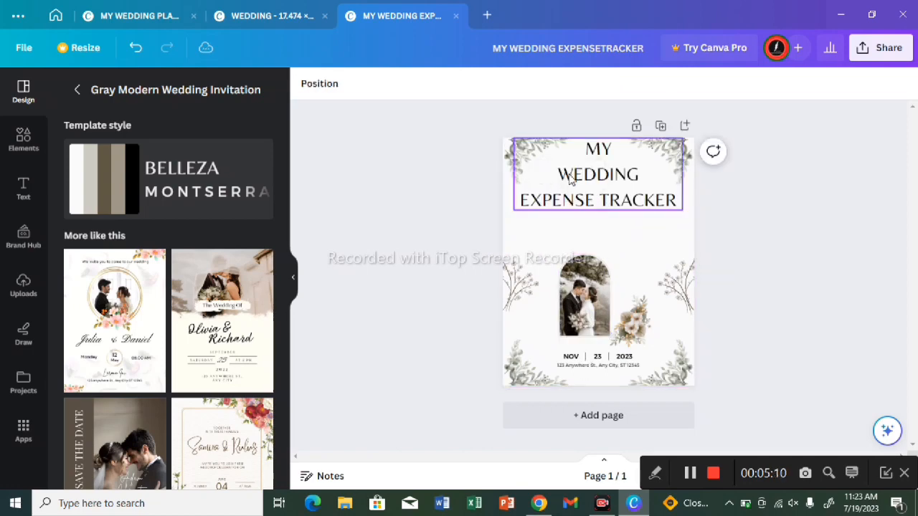
left_click(628, 347)
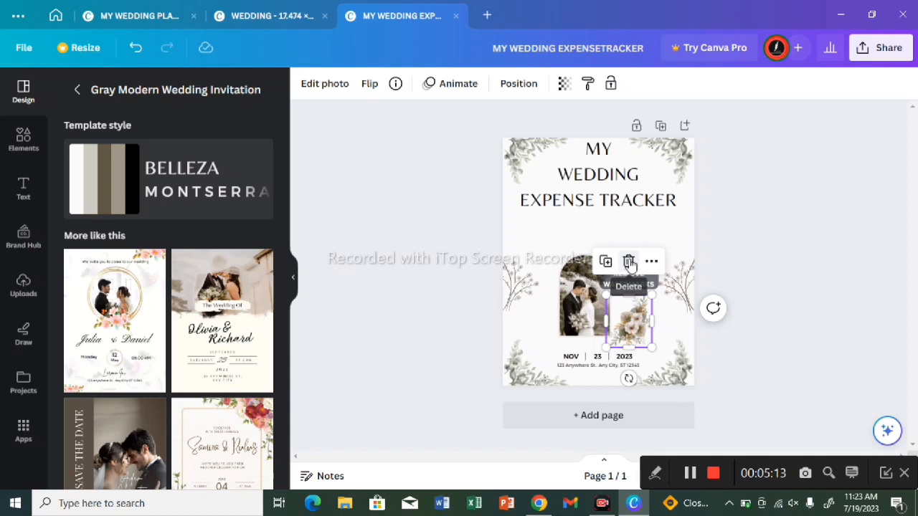
left_click(628, 261)
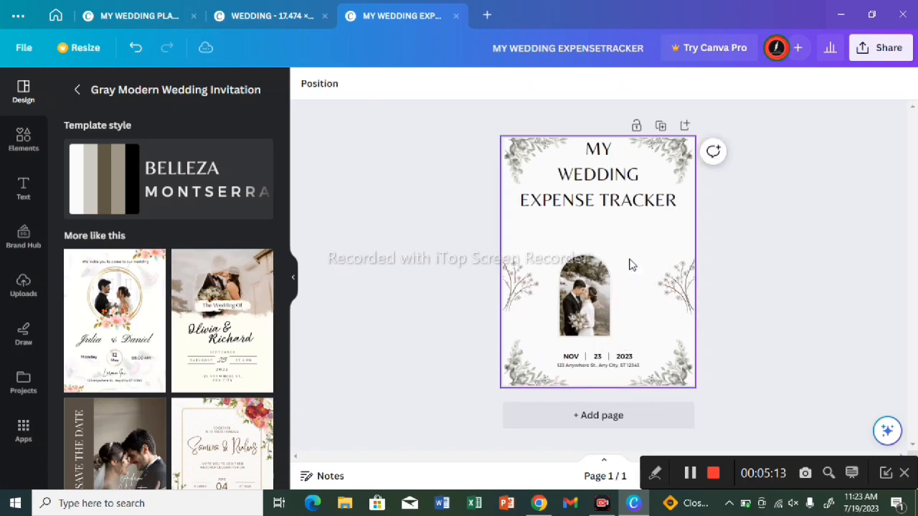
Step: Enlarge the arched couple photo to nearly the full page height and centre it on the page behind the title
left_click(601, 288)
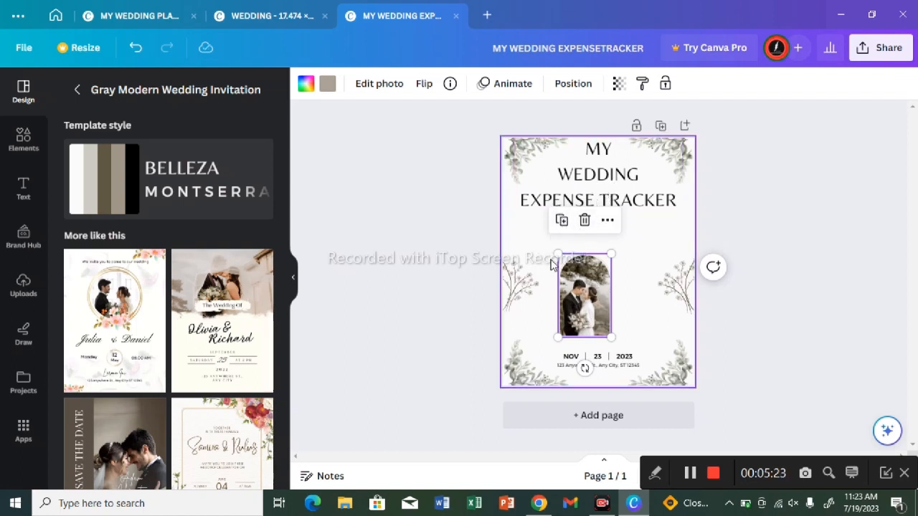
left_click_drag(558, 254, 480, 132)
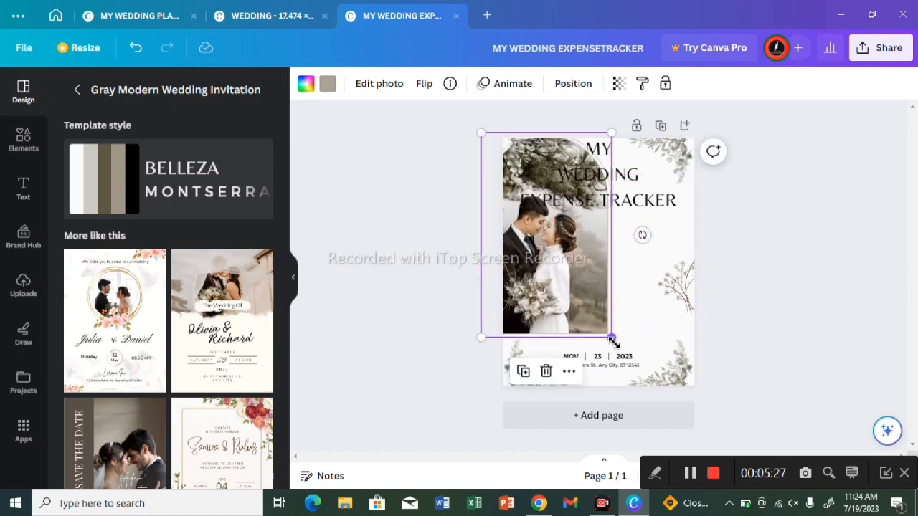
left_click_drag(613, 343, 665, 361)
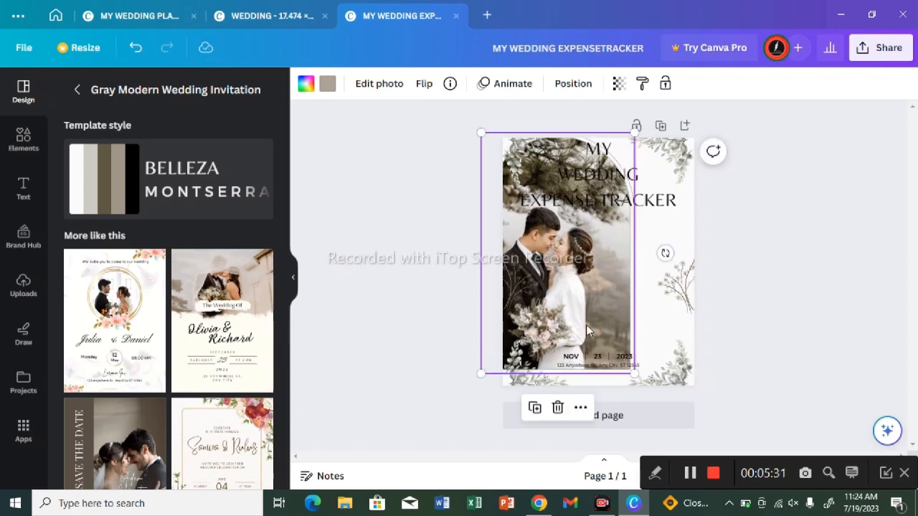
left_click_drag(586, 325, 623, 335)
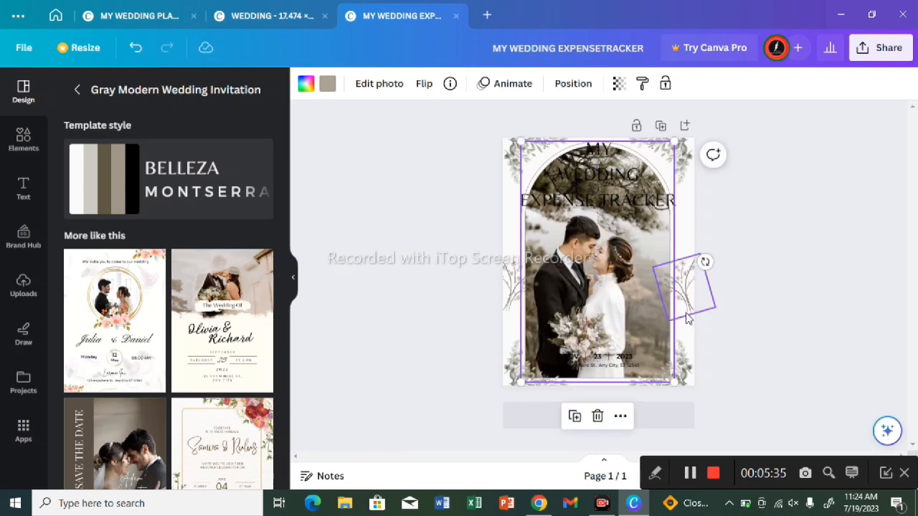
Step: Change the text colour of the "MY WEDDING EXPENSE TRACKER" title to the solid red default colour
left_click(606, 206)
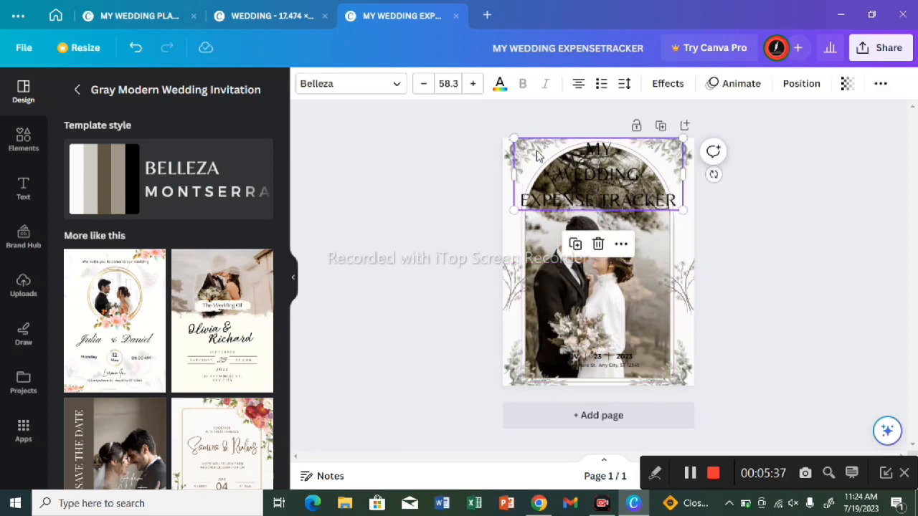
left_click(499, 84)
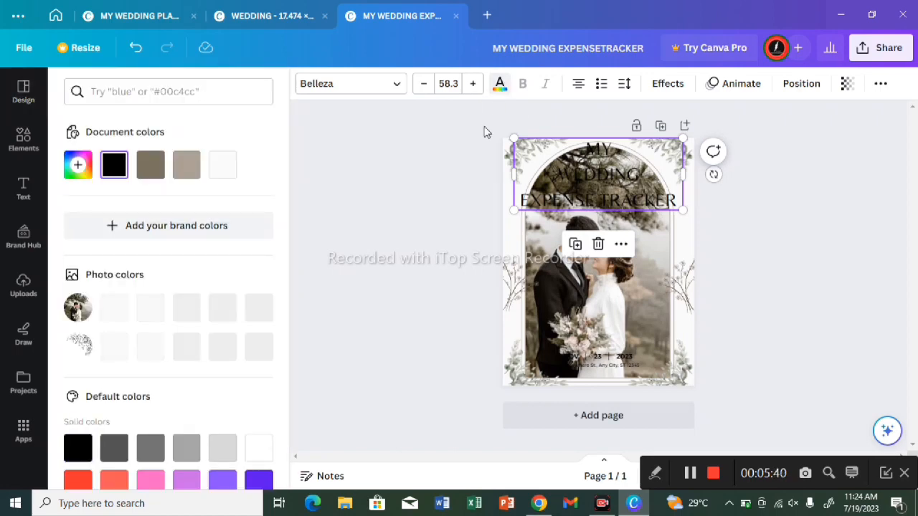
left_click(78, 479)
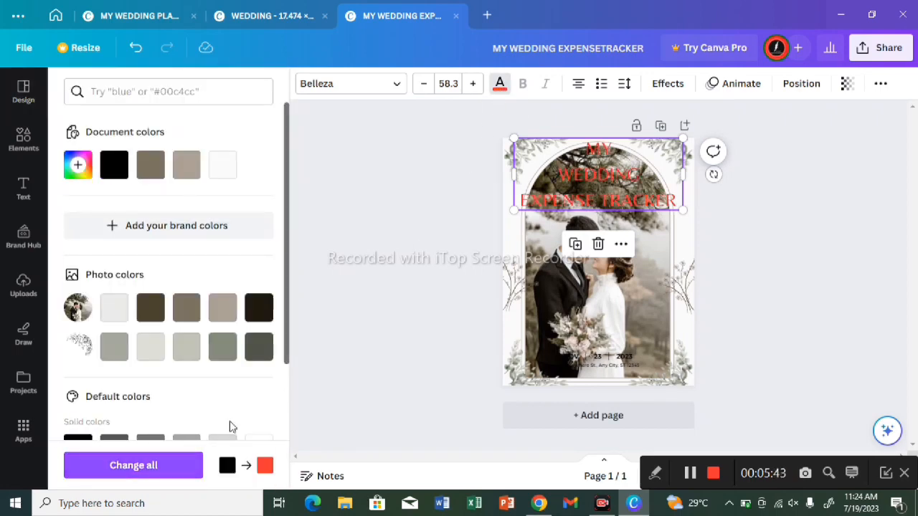
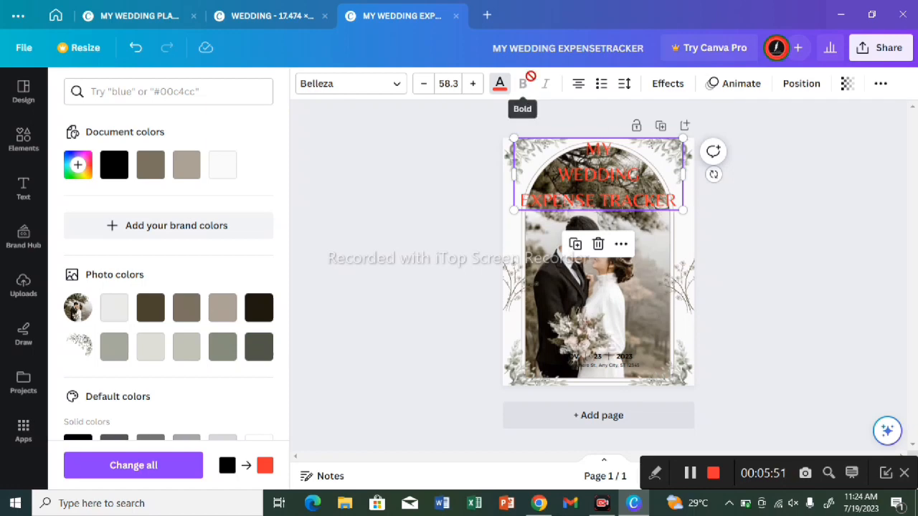
Step: Change the font of the "MY WEDDING EXPENSE TRACKER" title to Anton
left_click(392, 84)
left_click(171, 383)
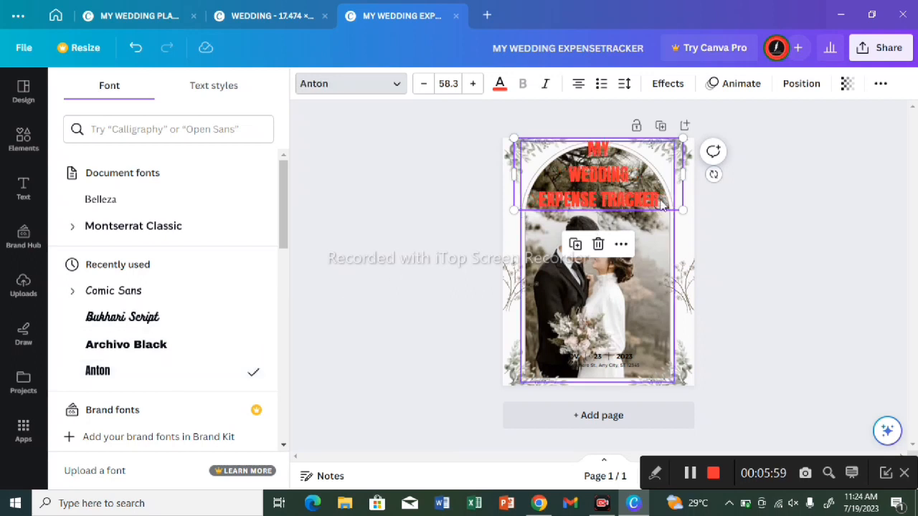
double_click(632, 205)
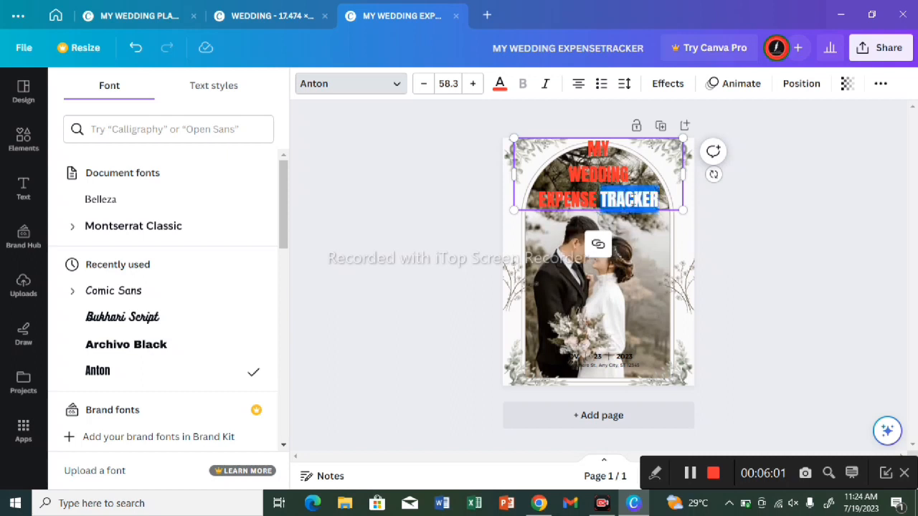
left_click(654, 171)
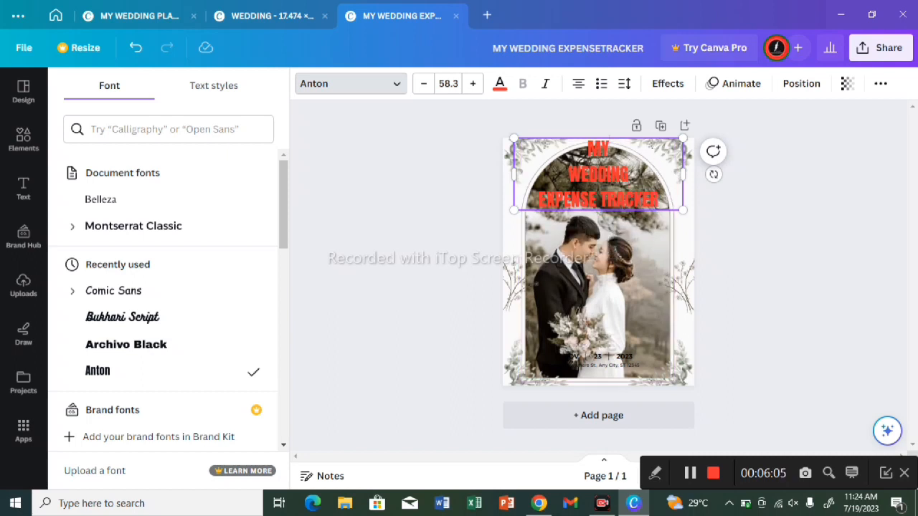
Step: Move the title down from the page's upper edge to the middle of the couple photo, keeping it horizontally centred
left_click_drag(610, 150, 744, 180)
left_click(724, 191)
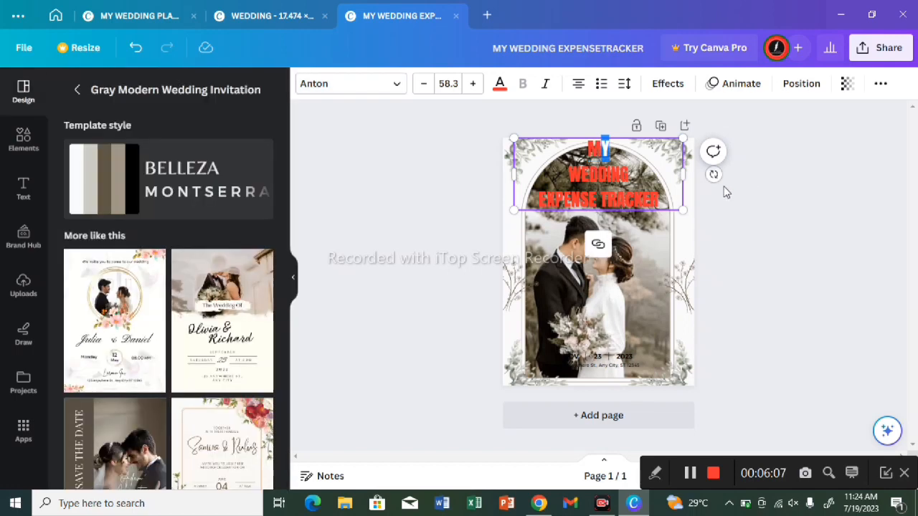
left_click(730, 212)
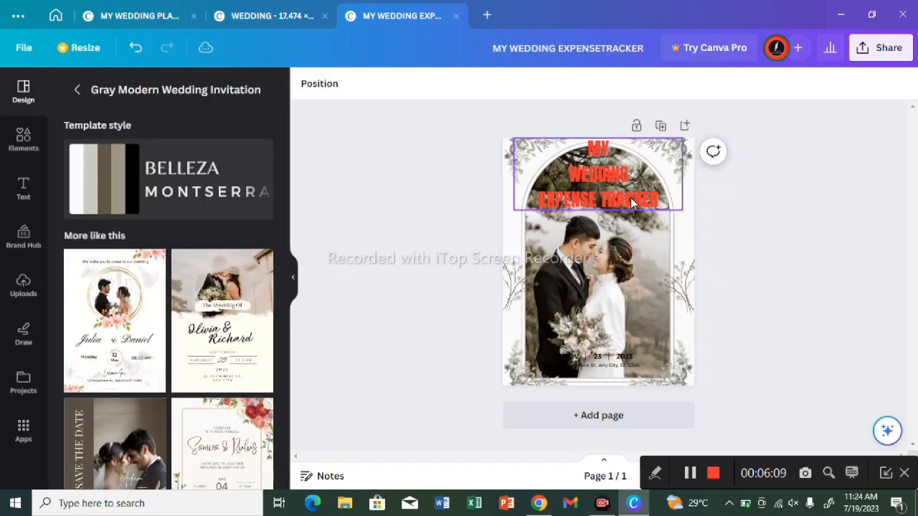
left_click_drag(624, 191, 623, 255)
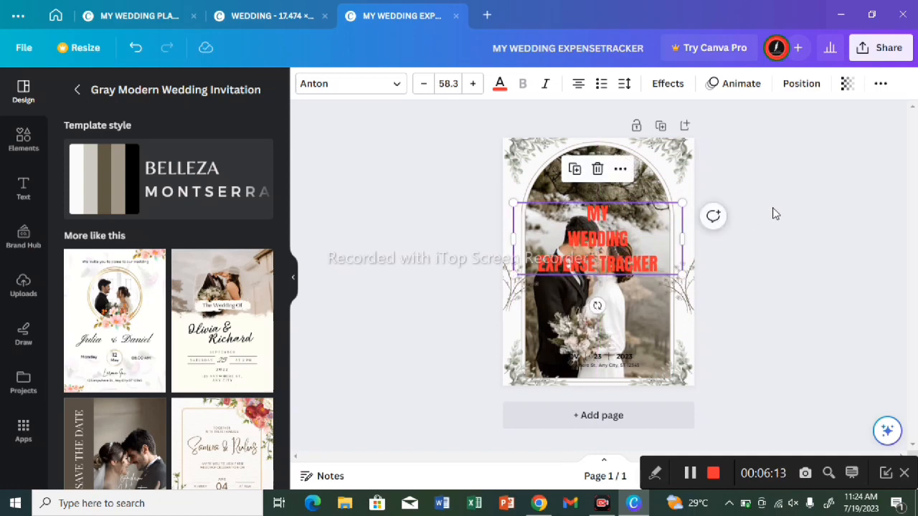
left_click(774, 213)
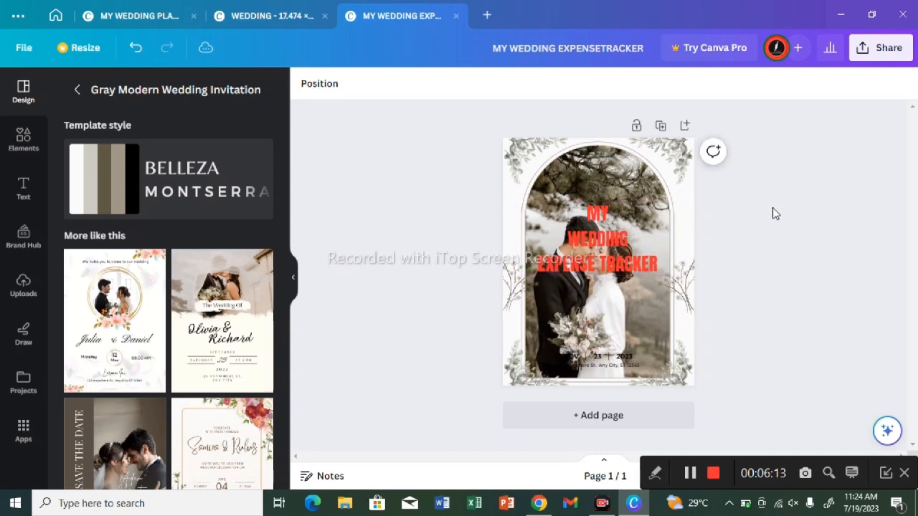
Step: Set the transparency of the arched couple photo to 50
left_click(648, 304)
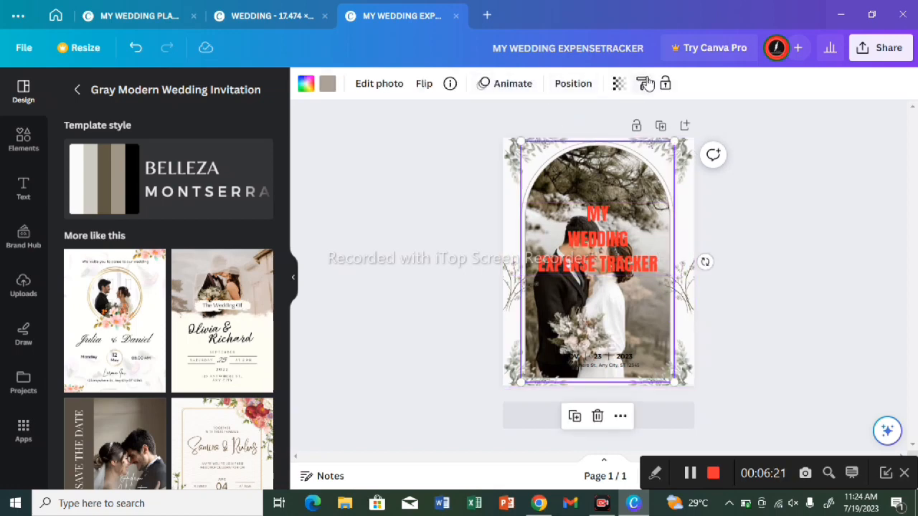
left_click(619, 84)
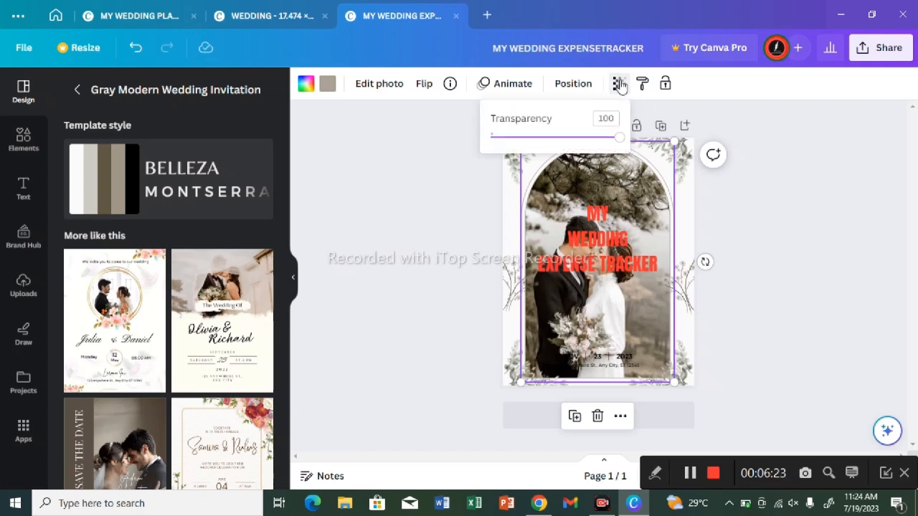
left_click(534, 138)
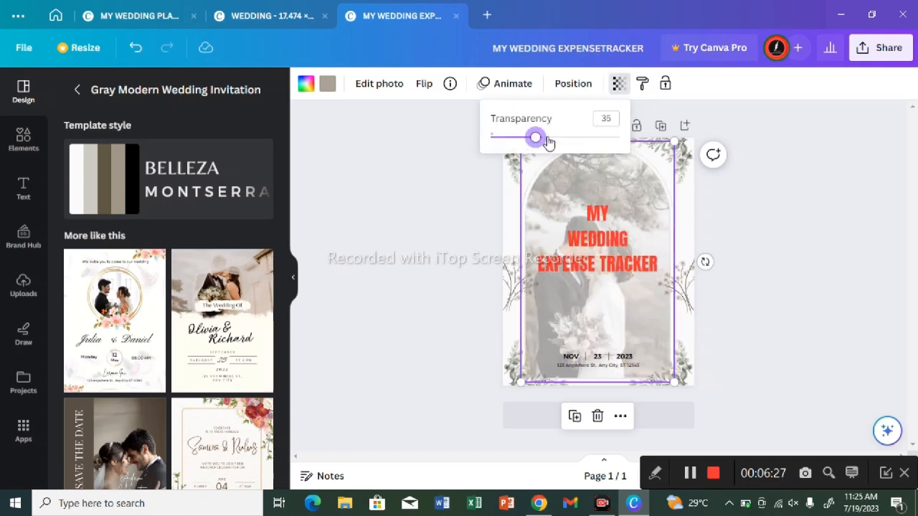
left_click_drag(542, 141, 550, 141)
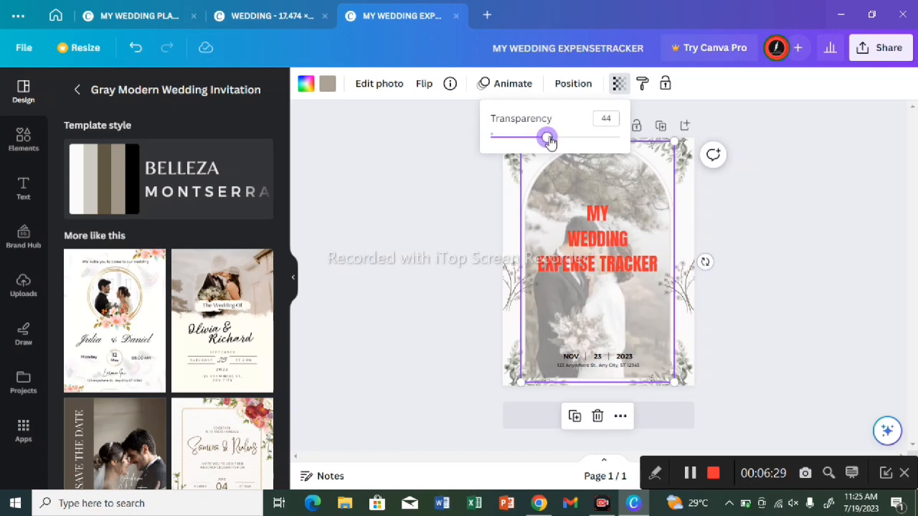
left_click(773, 218)
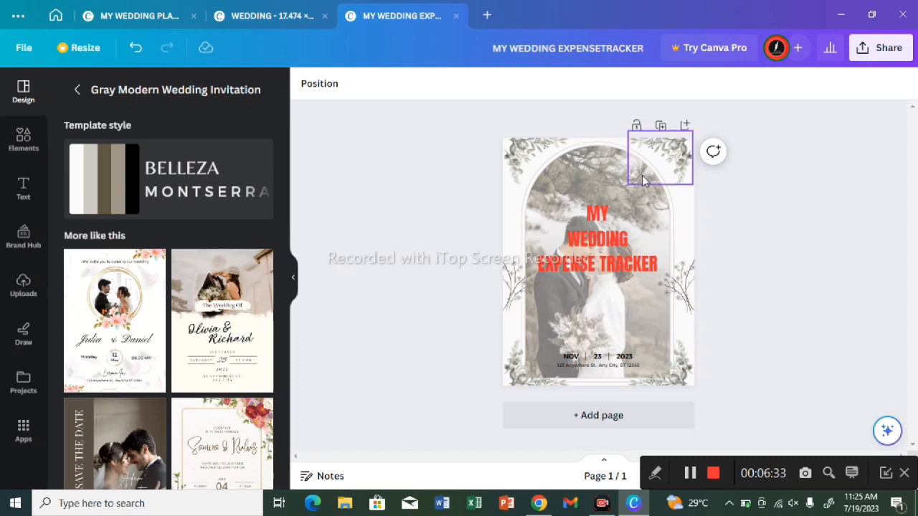
Step: Delete the two leaf clusters at the page's upper-right and upper-left corners
left_click(642, 177)
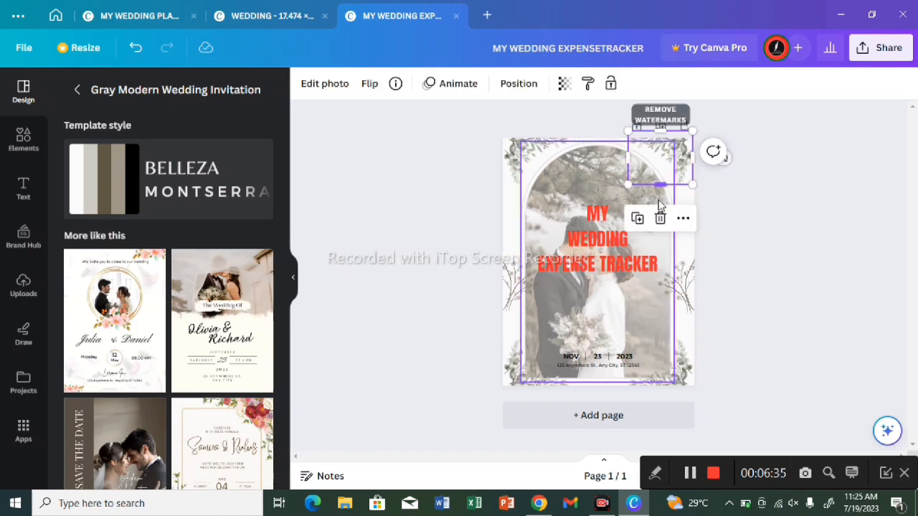
left_click(660, 218)
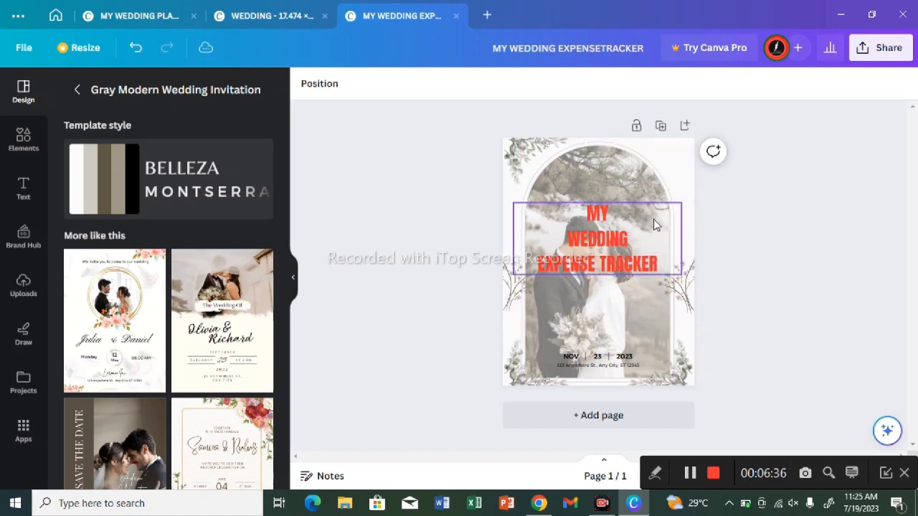
left_click(535, 165)
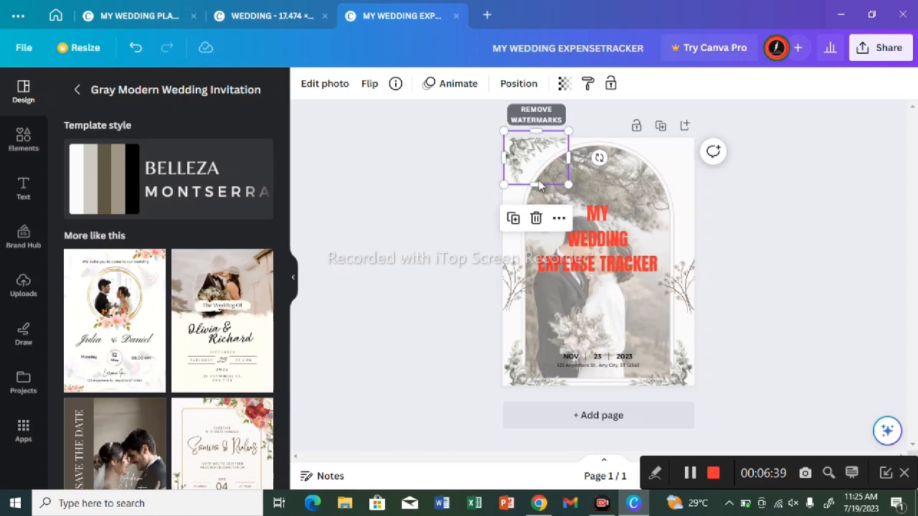
left_click(535, 218)
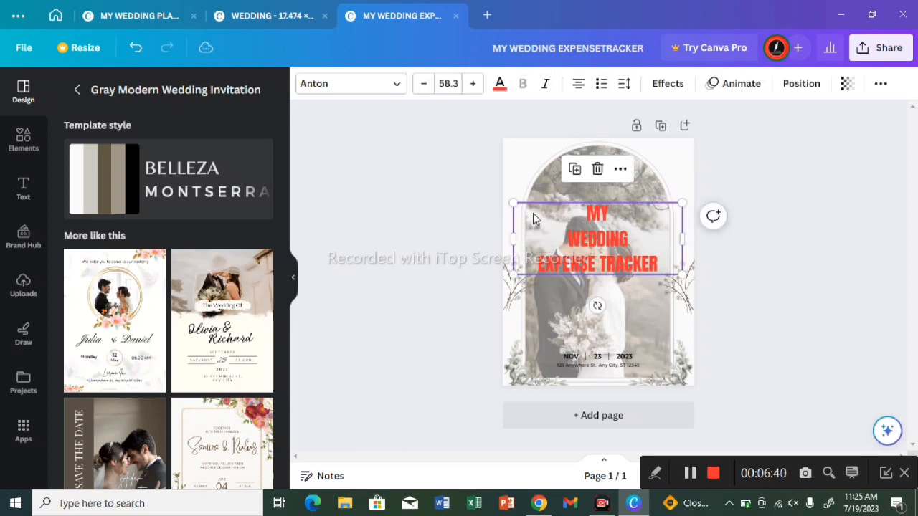
Step: Enlarge the faded couple photo until it spans the page's full width and height, and centre it on the page
left_click(628, 177)
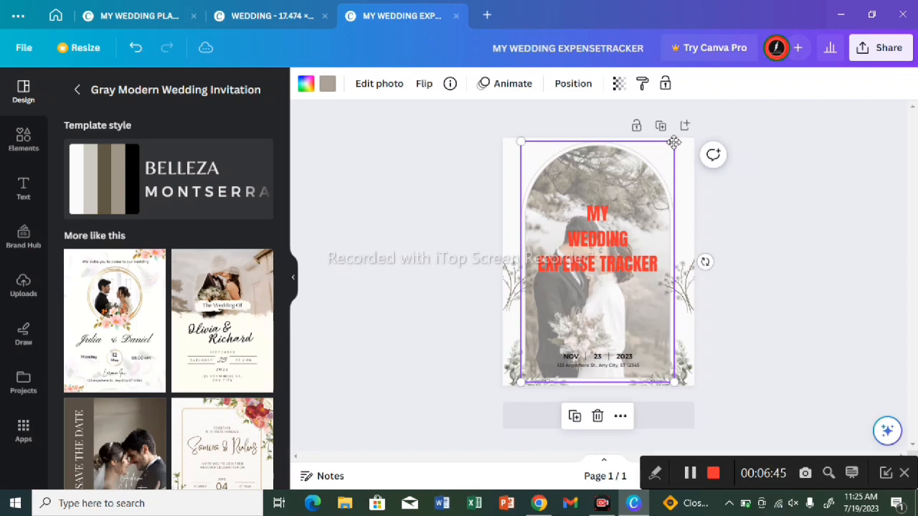
double_click(674, 142)
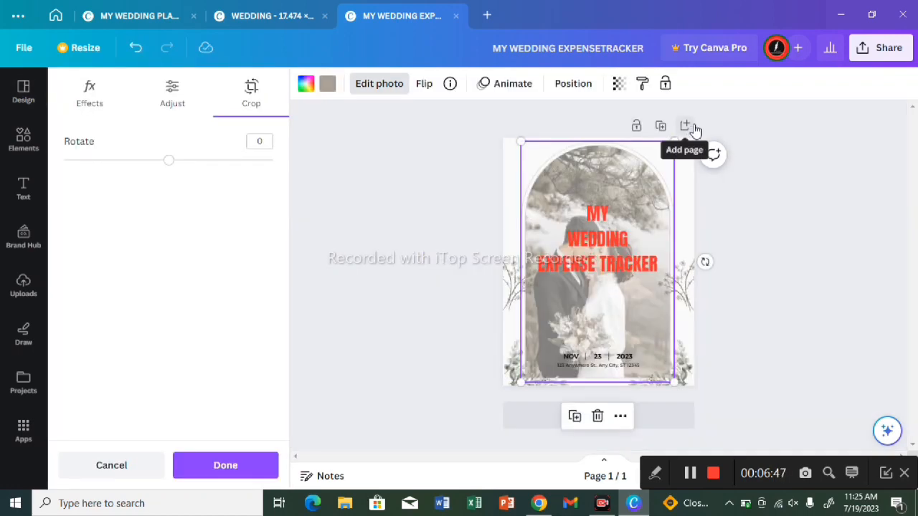
left_click_drag(674, 142, 732, 94)
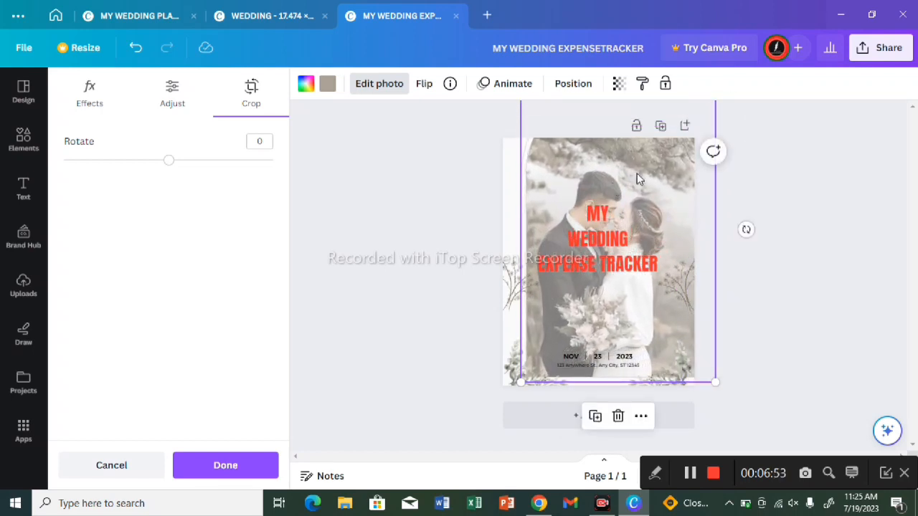
left_click_drag(637, 173, 619, 183)
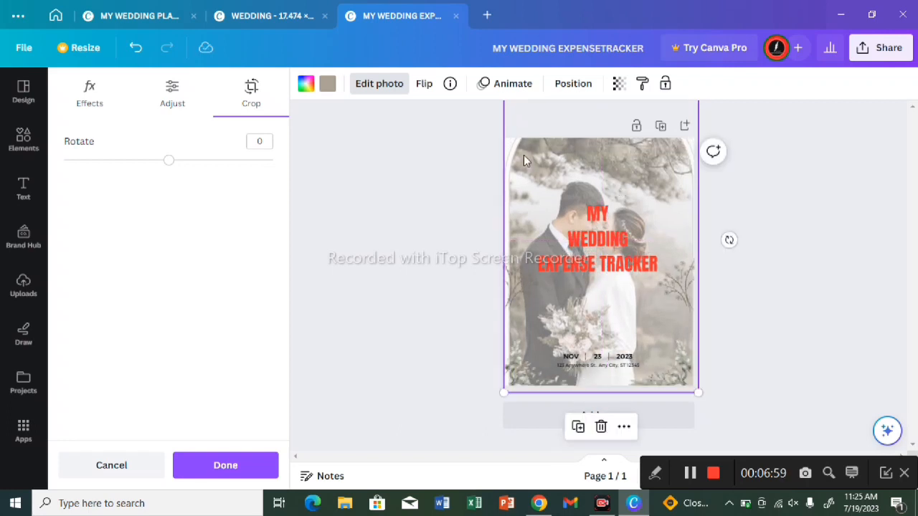
left_click(758, 164)
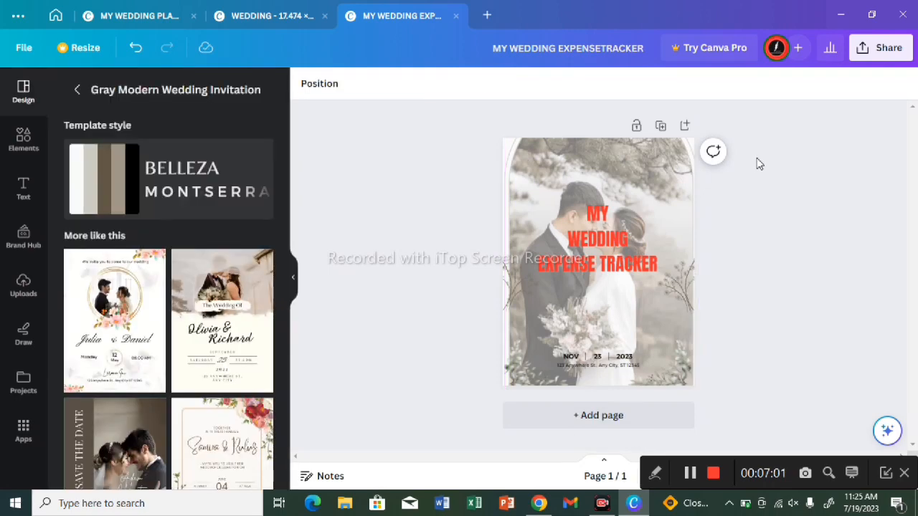
Step: Break "TRACKER" onto its own line in the title and enlarge the title text to size 81.6
left_click(610, 224)
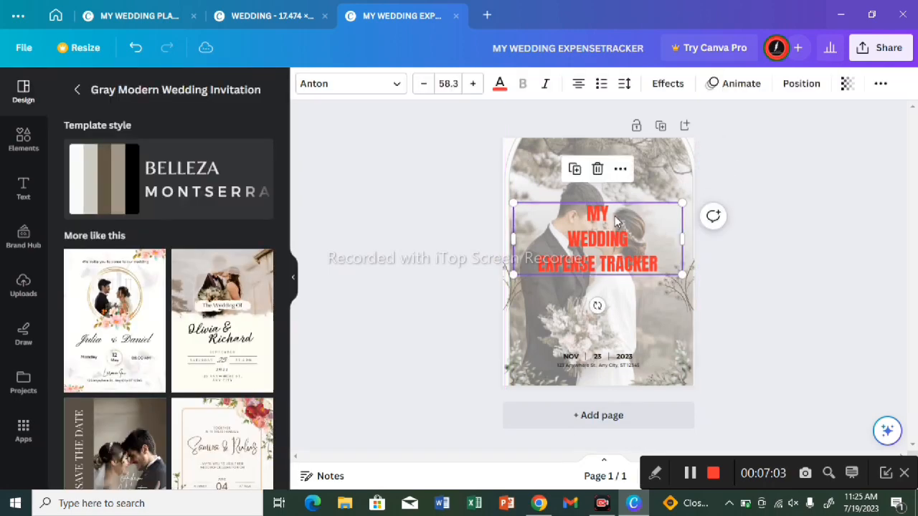
left_click(597, 266)
key("Return")
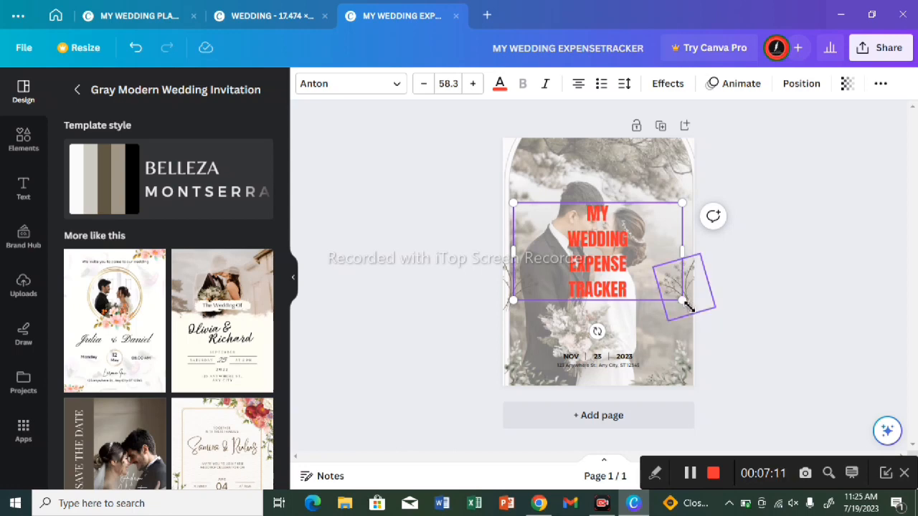
left_click_drag(682, 302, 762, 332)
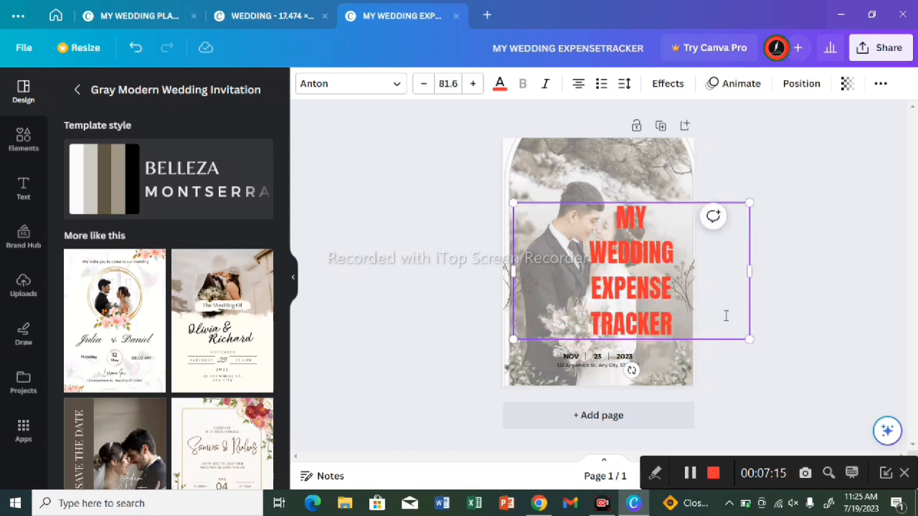
left_click_drag(679, 304, 849, 257)
left_click(848, 257)
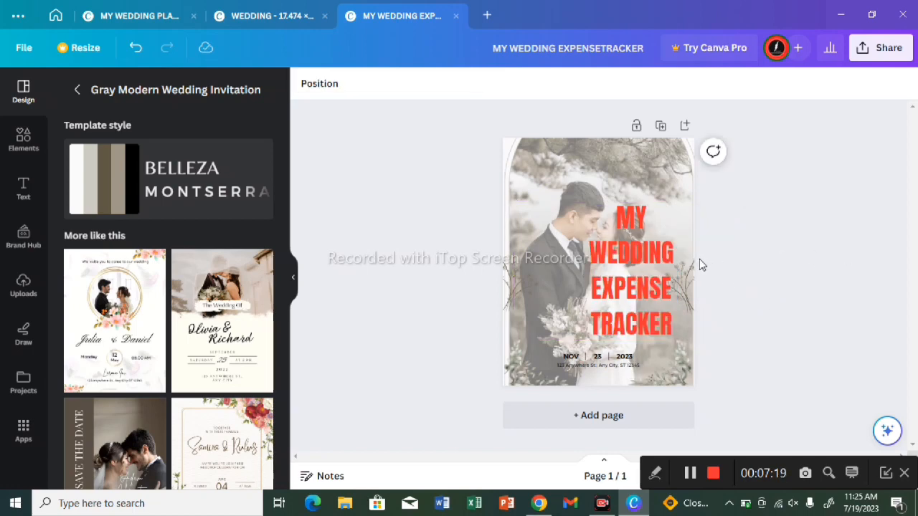
Step: Move the enlarged four-line title up and left so it is centred across the page, above the date text
left_click(671, 260)
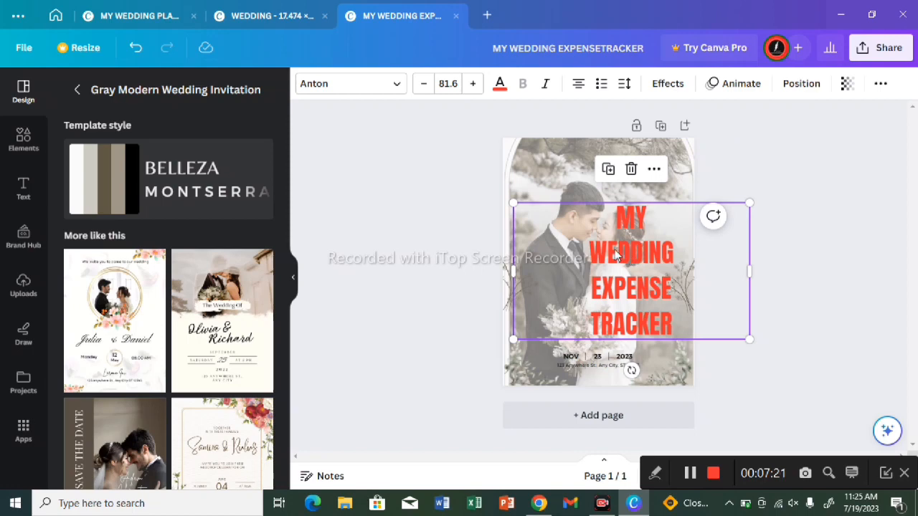
left_click(687, 274)
left_click_drag(687, 273, 751, 293)
left_click(811, 278)
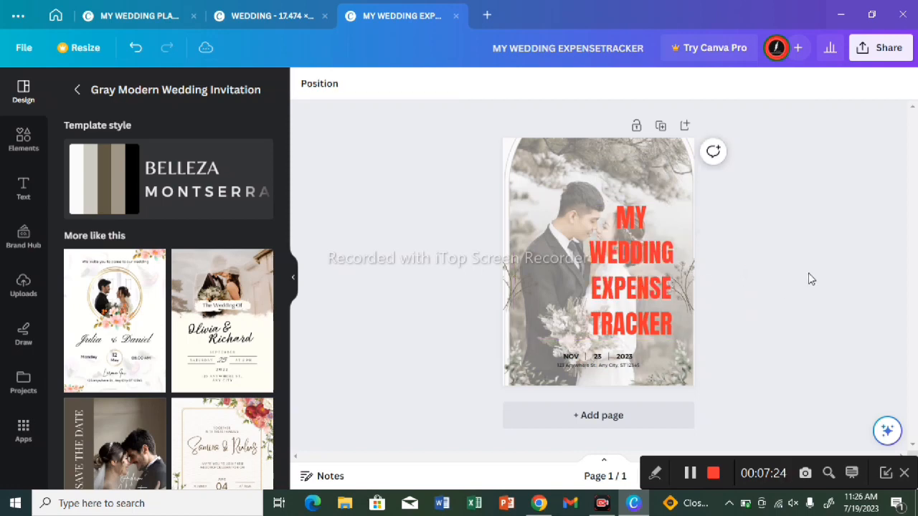
left_click(658, 276)
left_click_drag(658, 276, 623, 245)
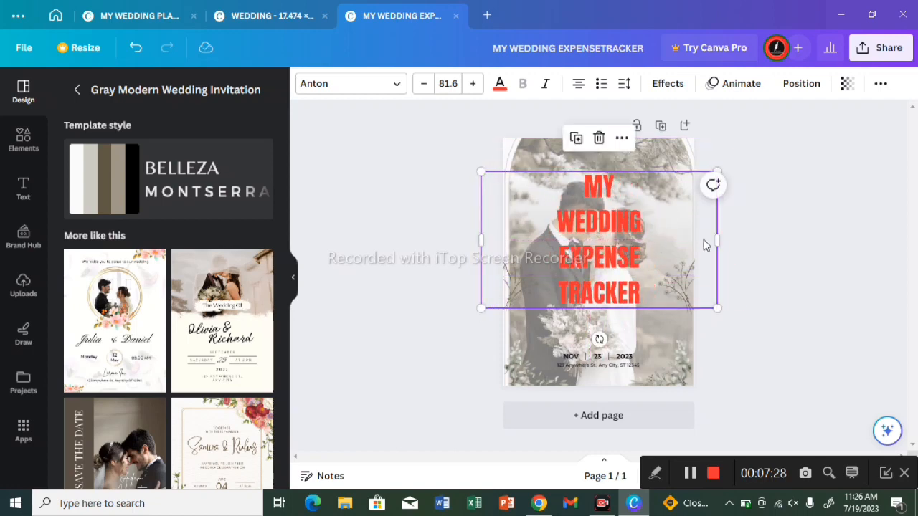
left_click(810, 245)
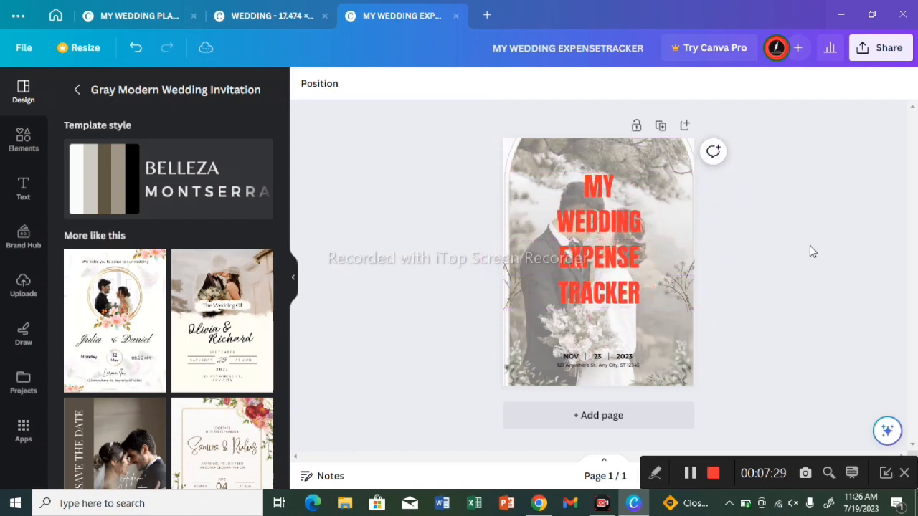
Step: Try near-black and violet as the title's text colour and settle on the dark olive-brown photo colour
left_click(565, 221)
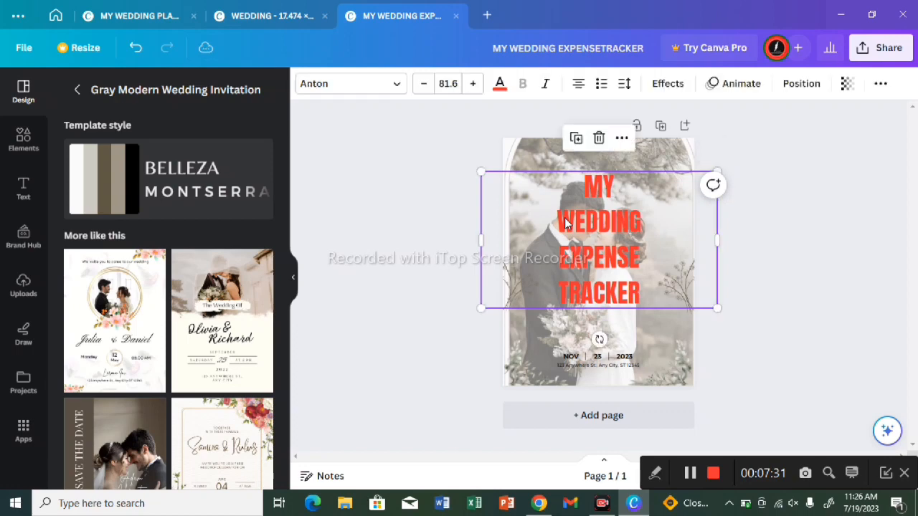
left_click(499, 84)
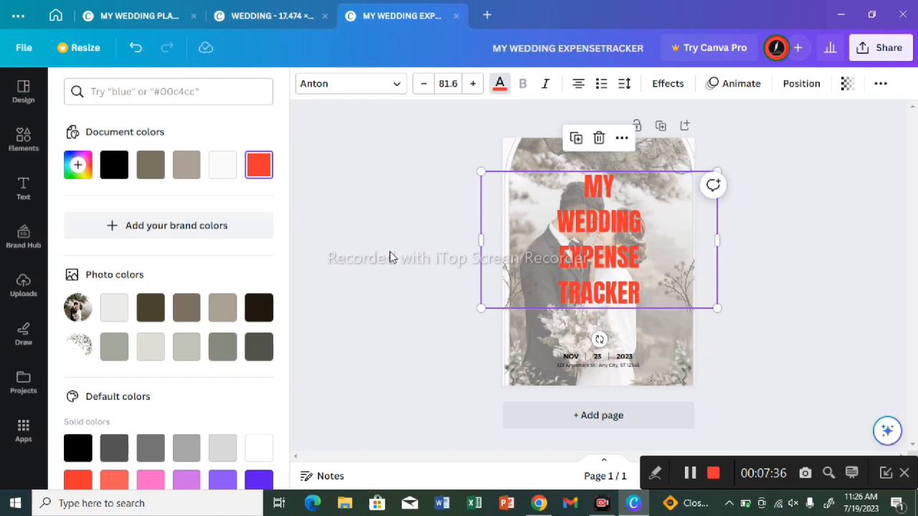
left_click(259, 307)
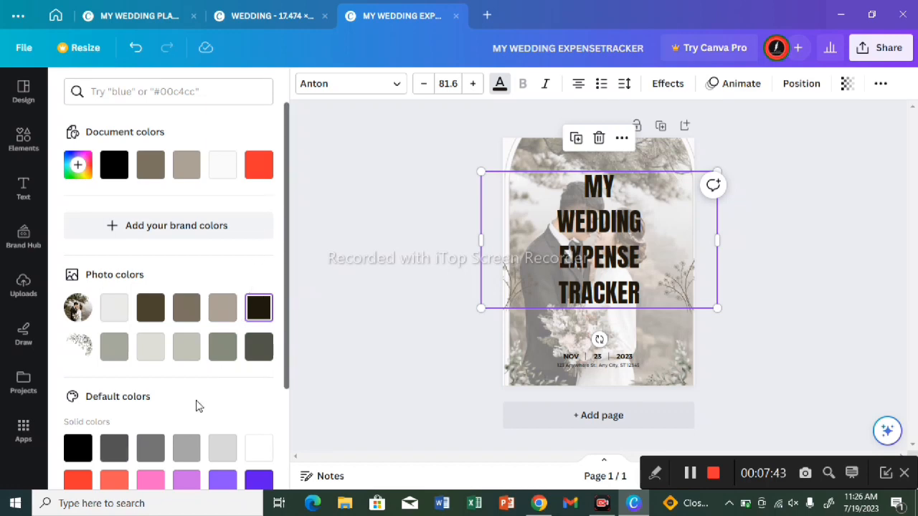
left_click(258, 481)
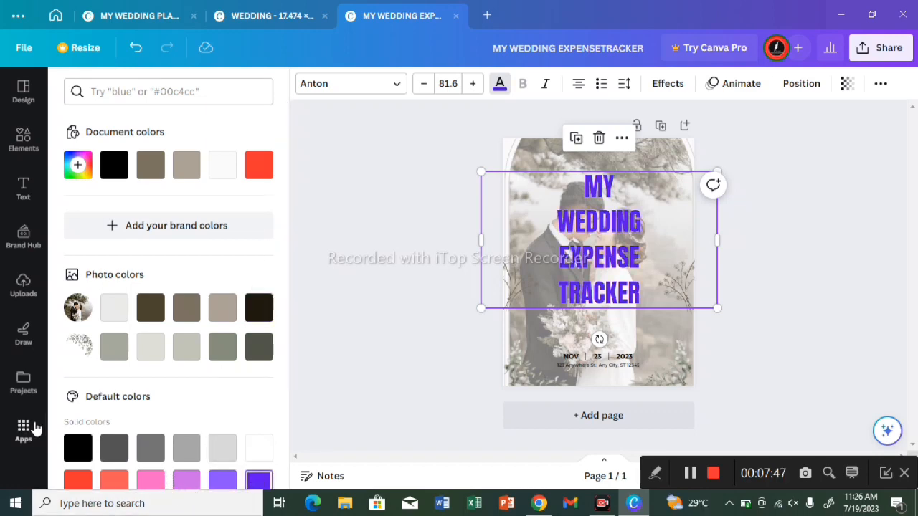
left_click(256, 304)
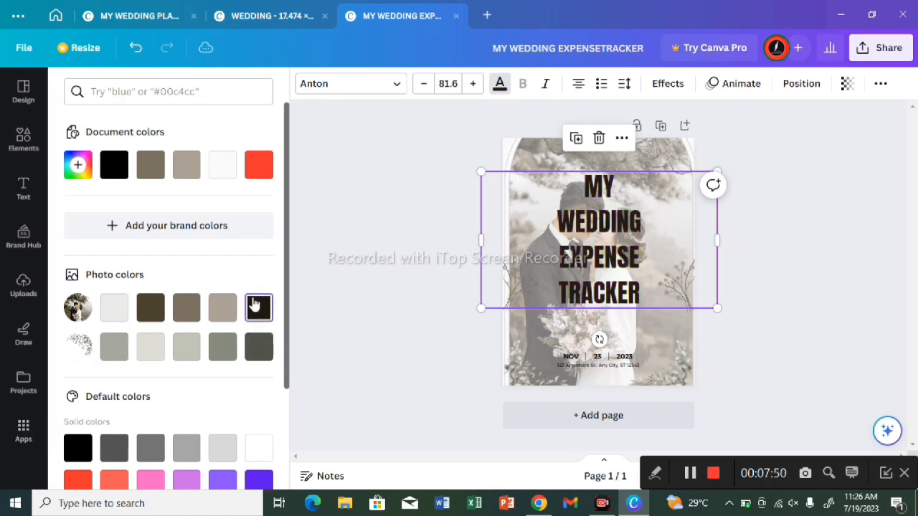
left_click(147, 308)
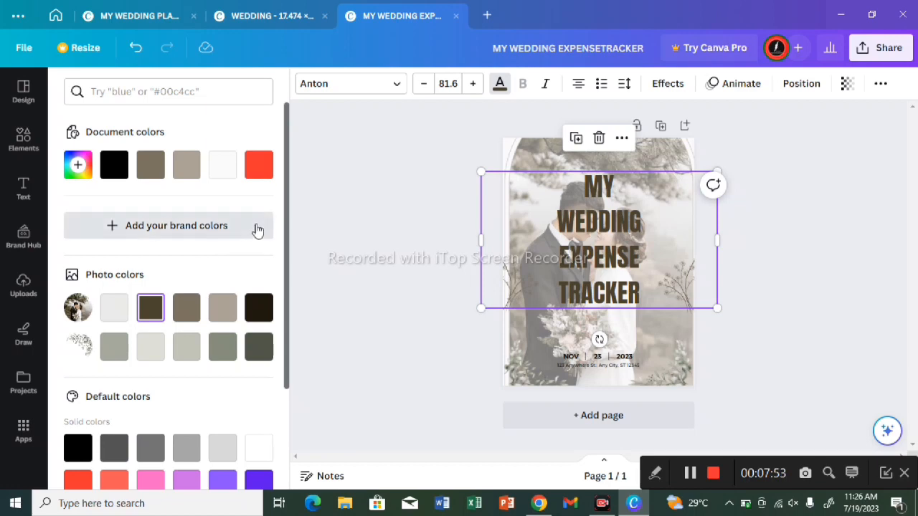
Step: Try red for the title text, settle on the near-black photo colour, and enlarge the title to size 95.6
left_click(256, 170)
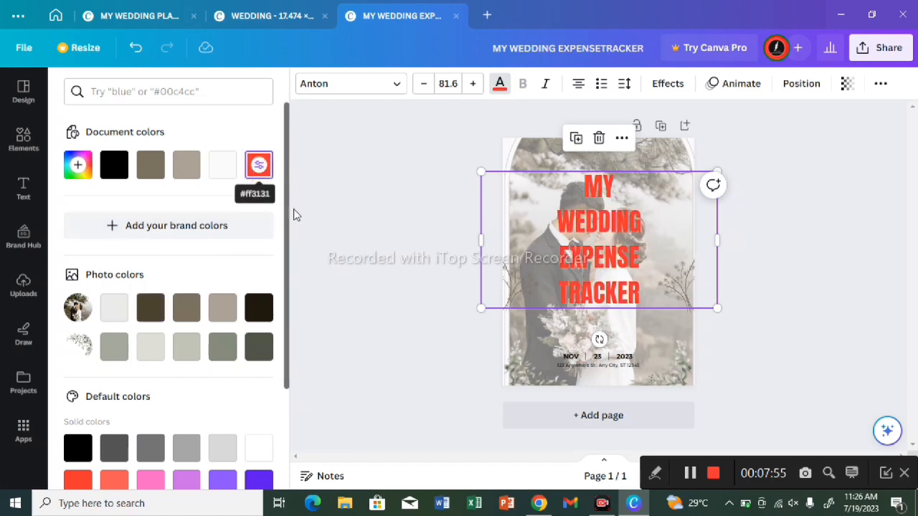
left_click(258, 308)
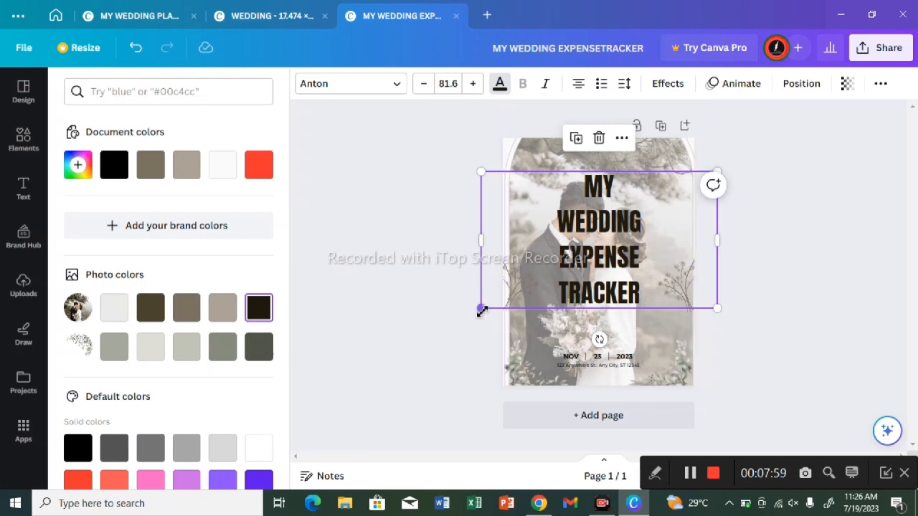
left_click_drag(476, 311, 438, 330)
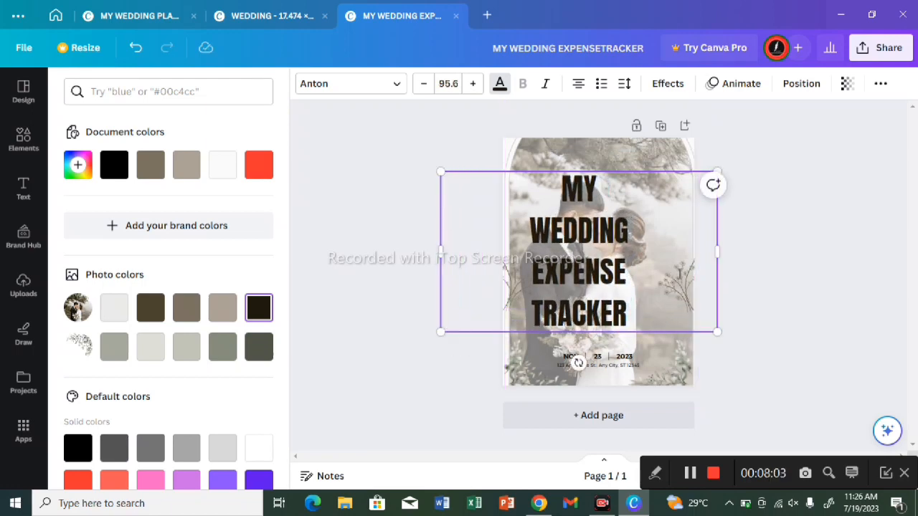
Step: Move the enlarged title right and slightly up so it is centred across the page, above the date text
left_click_drag(686, 264, 815, 242)
left_click(815, 242)
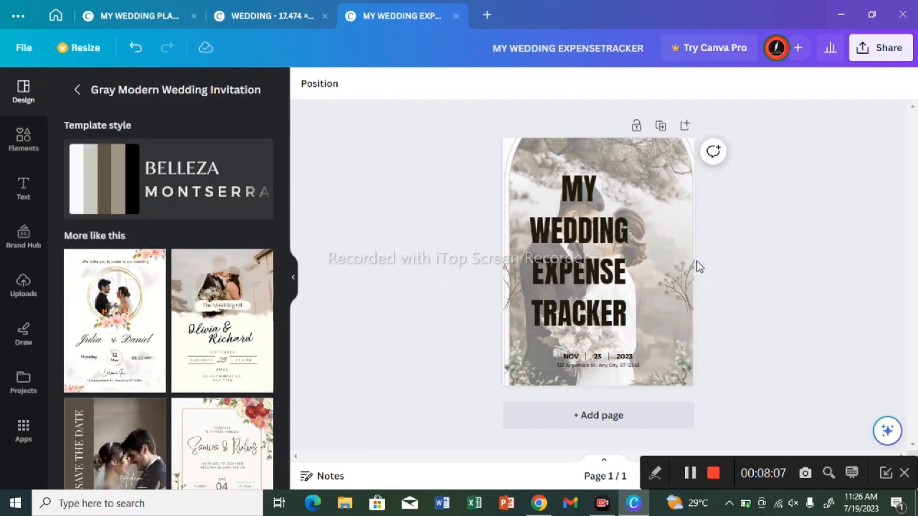
left_click(658, 267)
left_click_drag(672, 258, 667, 258)
left_click(804, 313)
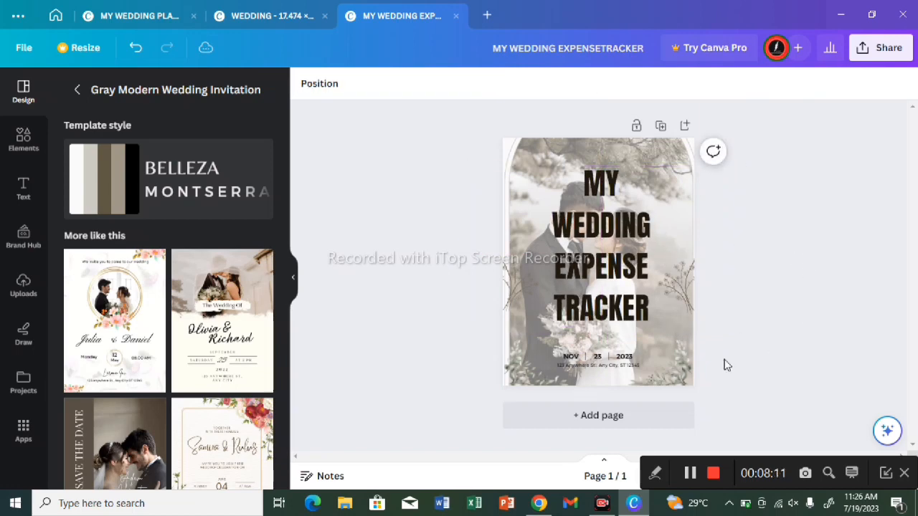
Step: Delete the divider line between 23 and 2023 and the small address line beneath the date
left_click(606, 368)
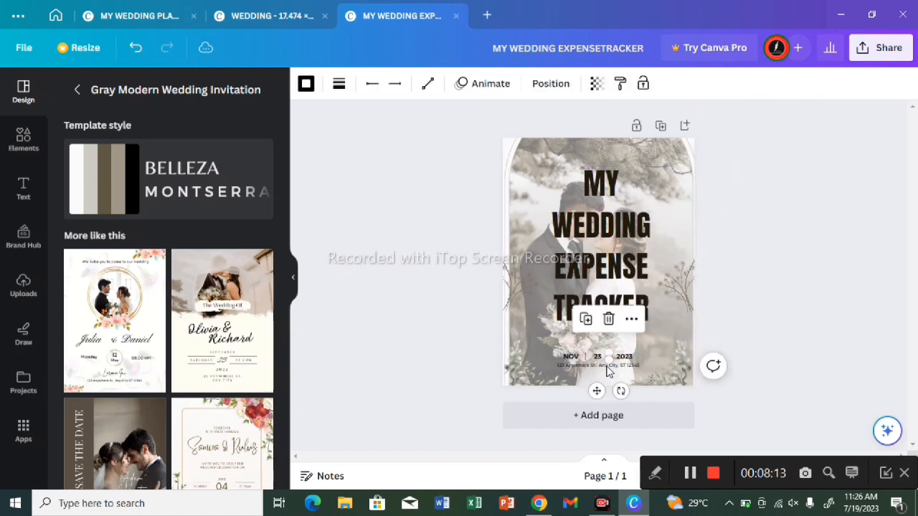
left_click(609, 322)
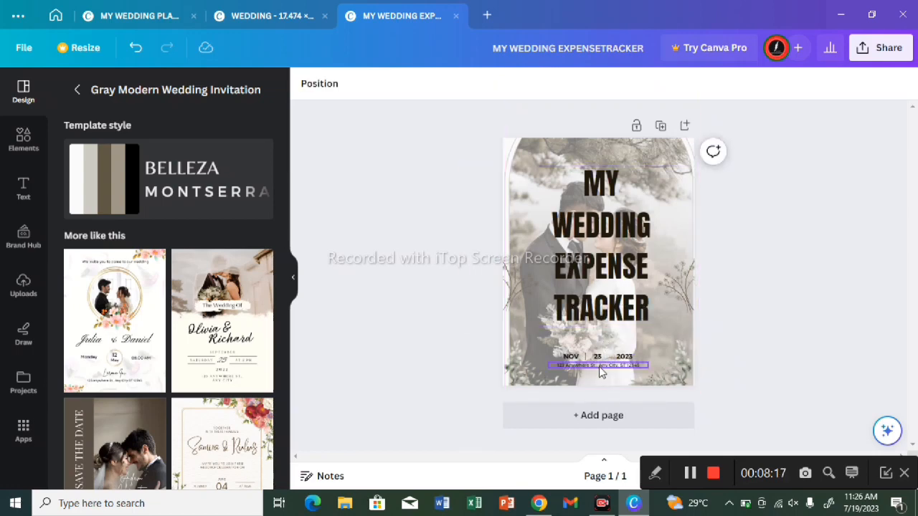
left_click(599, 366)
left_click(599, 340)
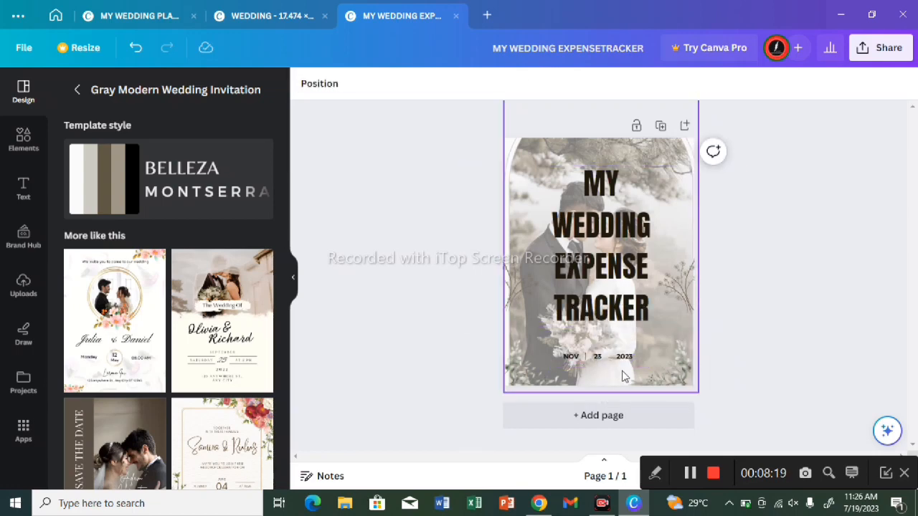
Step: Delete the "2023" and "23" texts and the remaining divider line, keeping only "NOV"
mouse_move(625, 364)
left_mouse_down()
mouse_move(618, 334)
mouse_move(620, 349)
left_mouse_up()
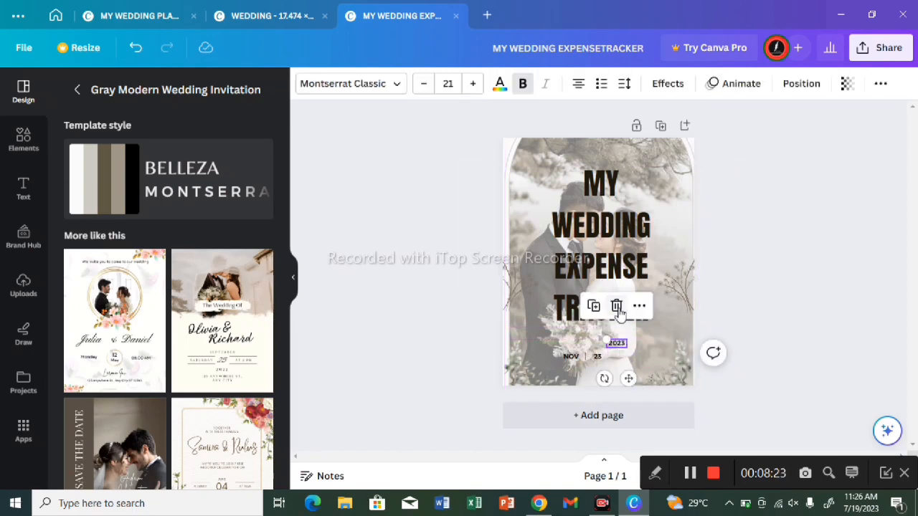
left_click(616, 305)
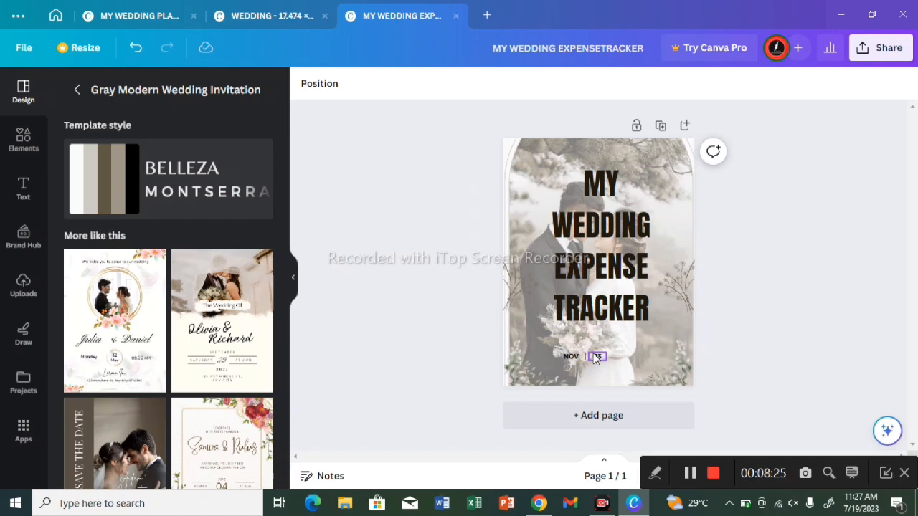
left_click(596, 355)
left_click(599, 322)
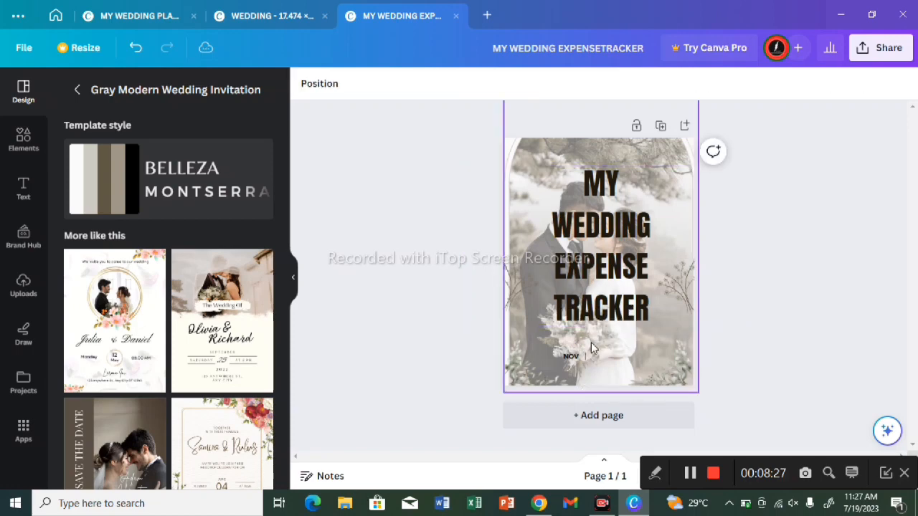
left_click(584, 361)
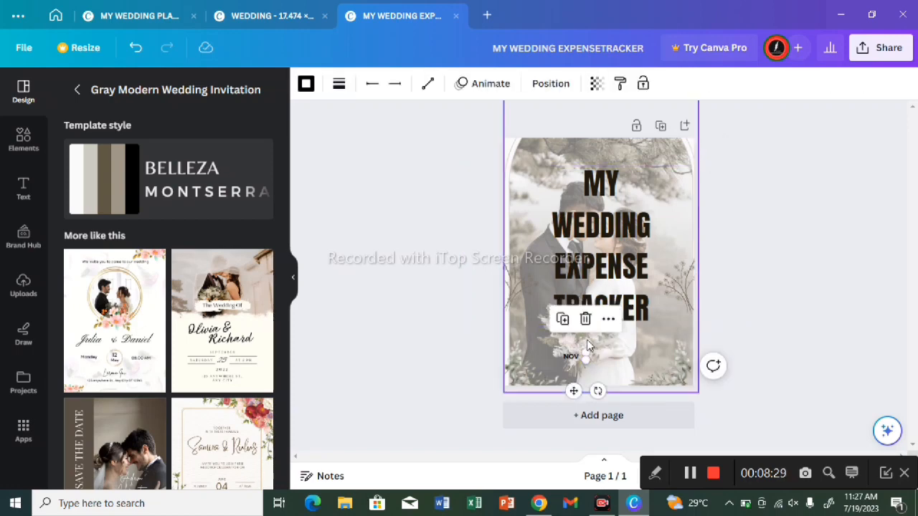
left_click(586, 320)
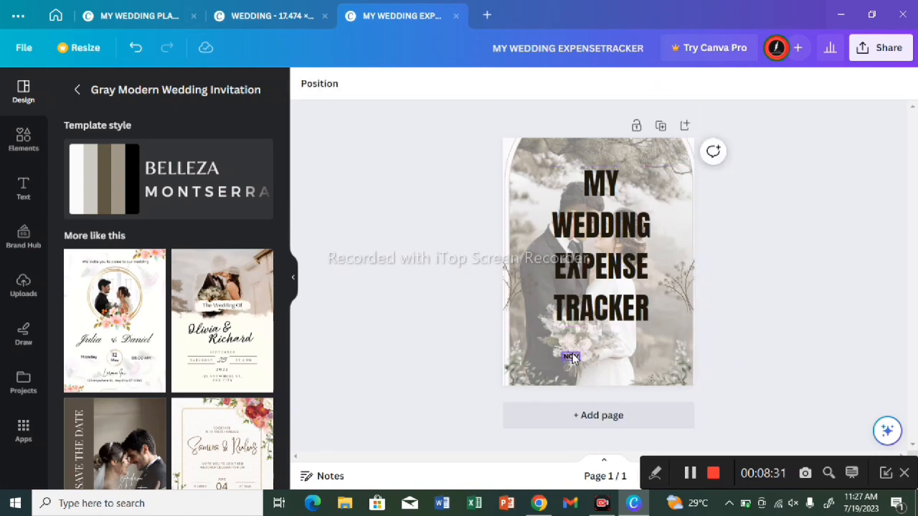
left_click(571, 357)
key("Delete")
left_click(135, 47)
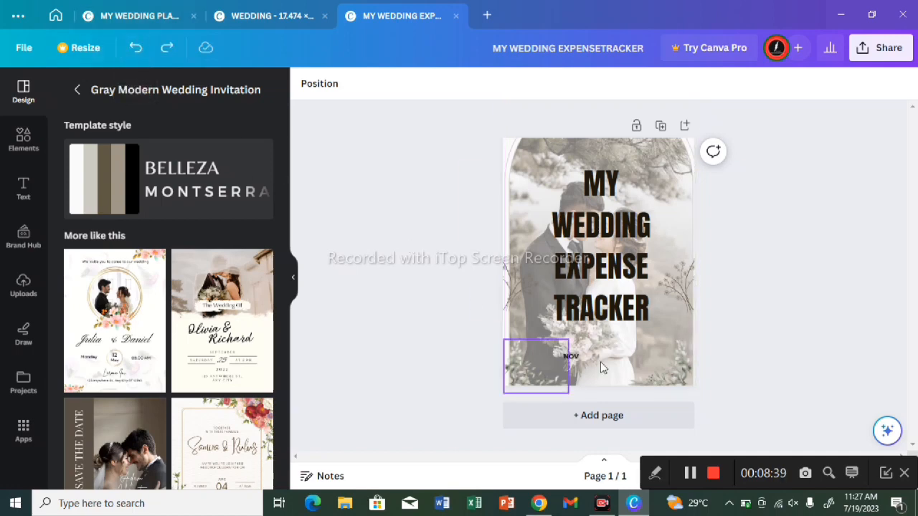
Step: Replace the "NOV" text with the author's full name and widen its text box so the name fits on one line
left_click(573, 358)
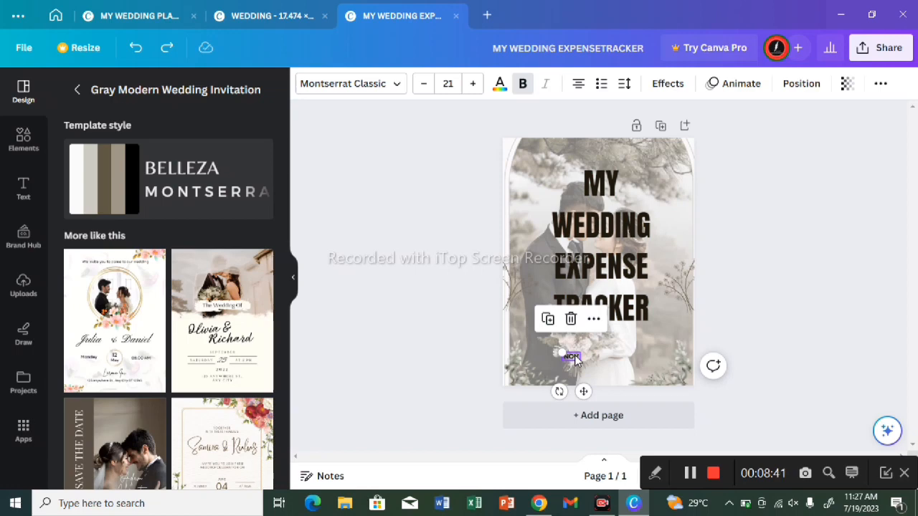
double_click(573, 359)
type("V")
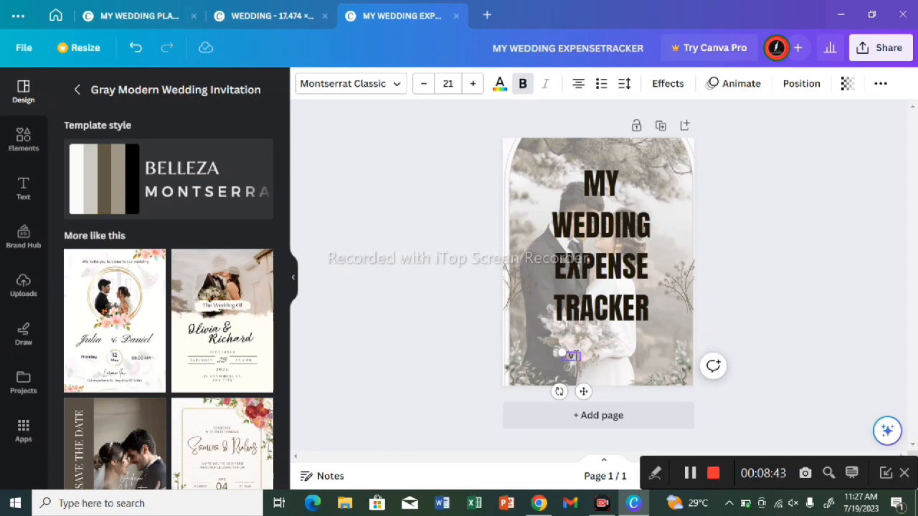
type("ENU")
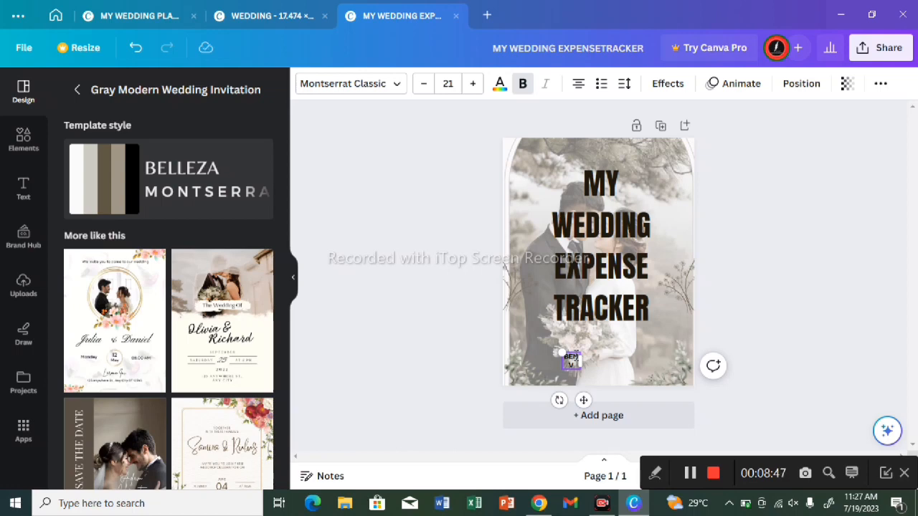
key("BackSpace")
type("USO")
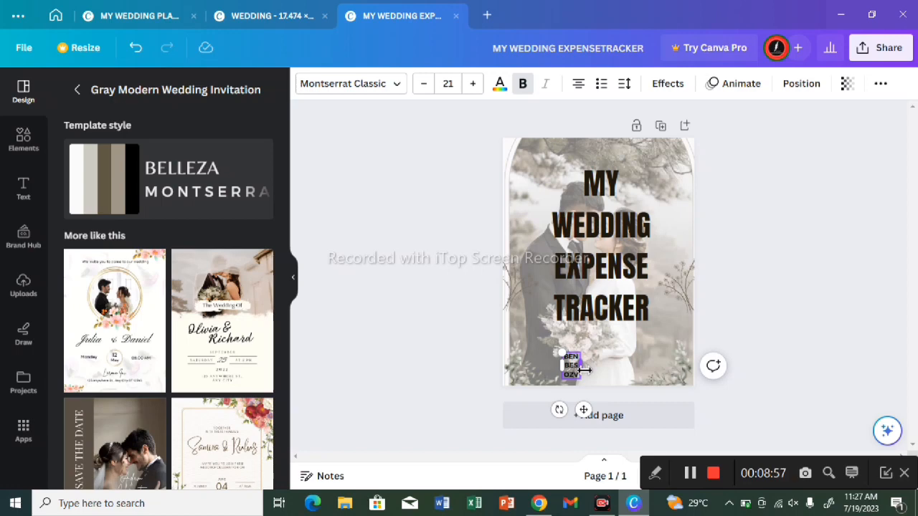
left_click_drag(585, 369, 643, 361)
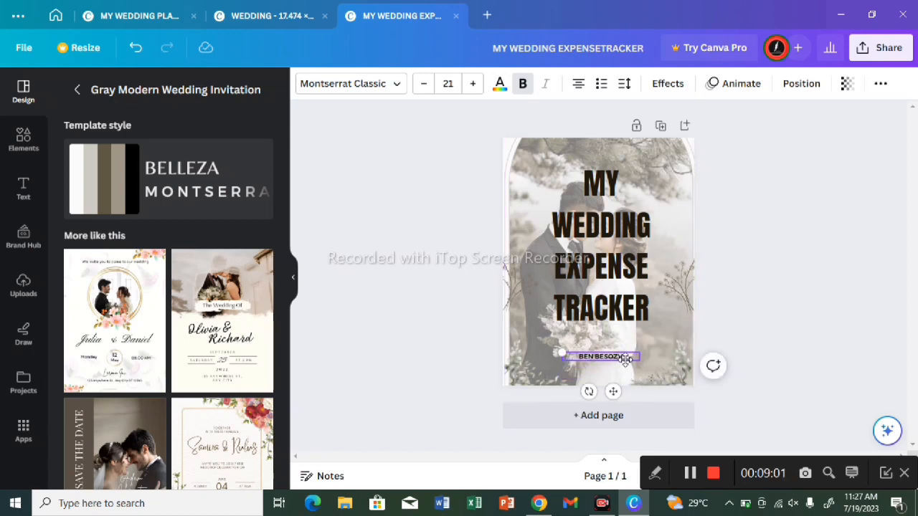
Step: Correct the spelling of the surname in the author line and move the line slightly up towards the title
left_click(625, 360)
double_click(628, 357)
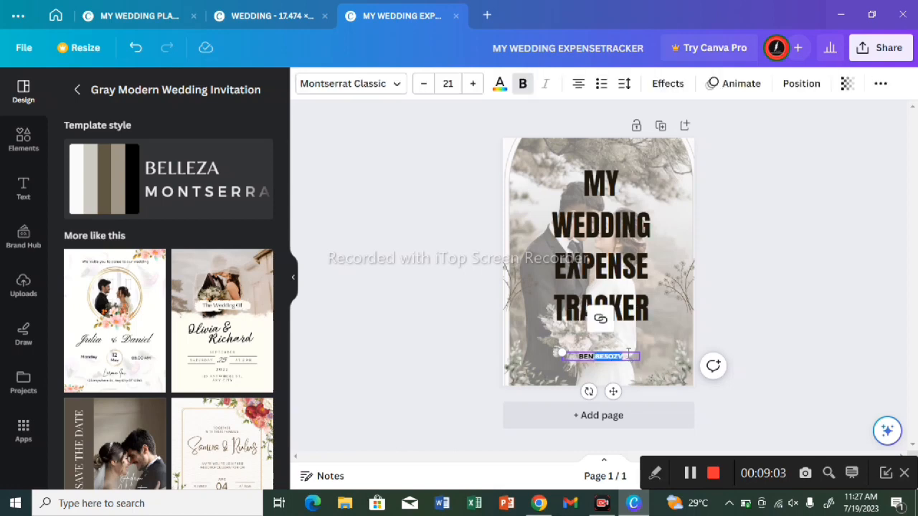
left_click(628, 354)
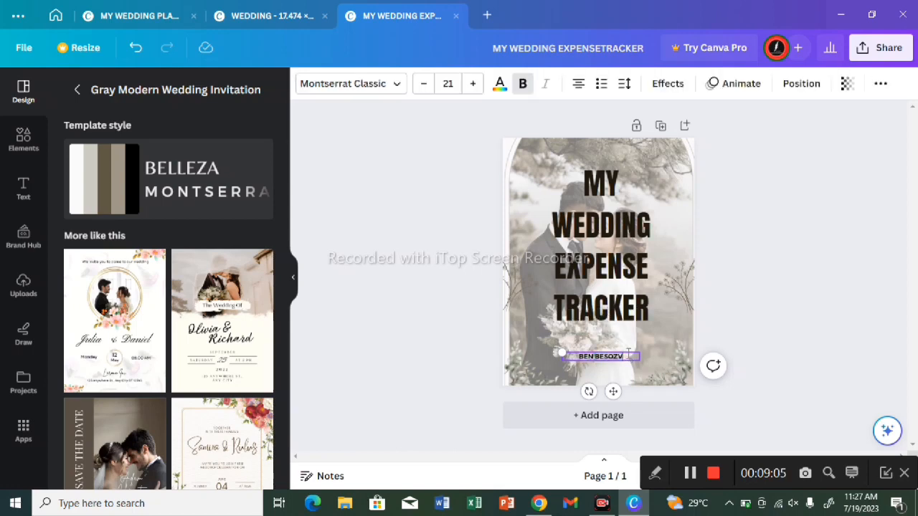
key("BackSpace")
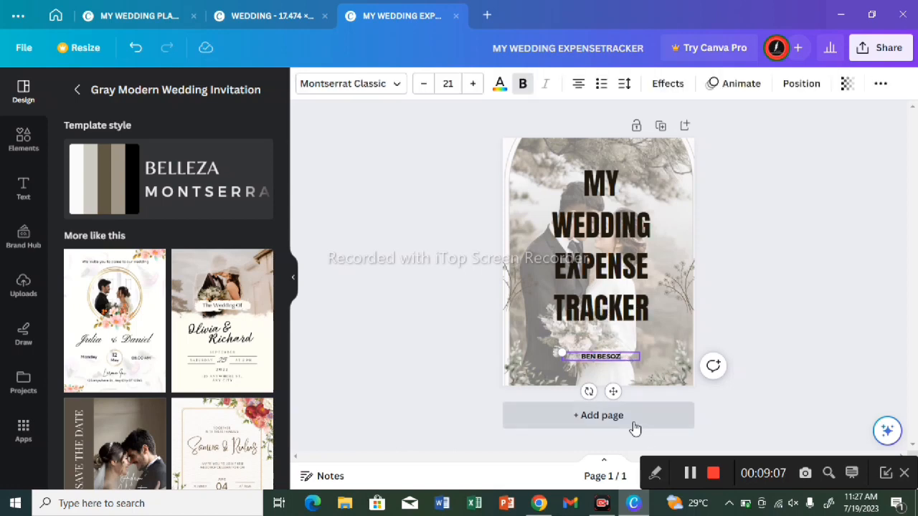
double_click(622, 356)
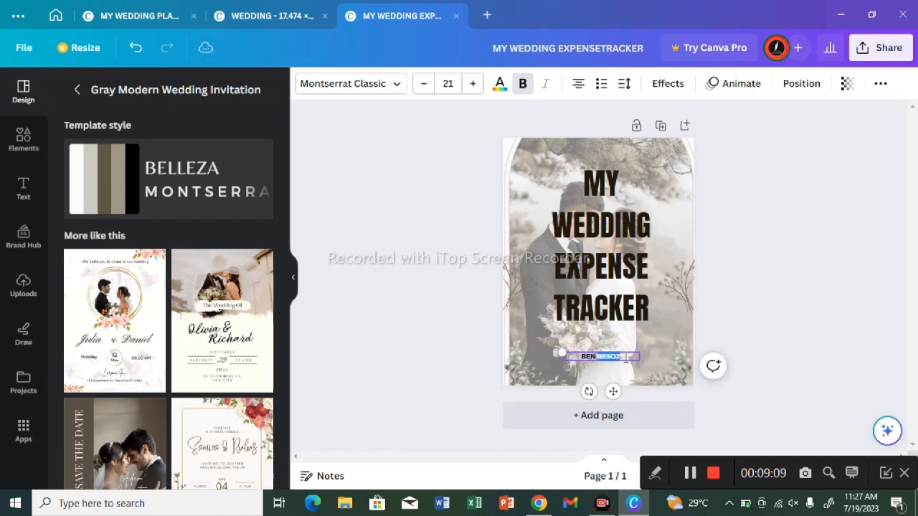
left_click(626, 358)
key("BackSpace")
key("BackSpace")
key("BackSpace")
type("ZOS")
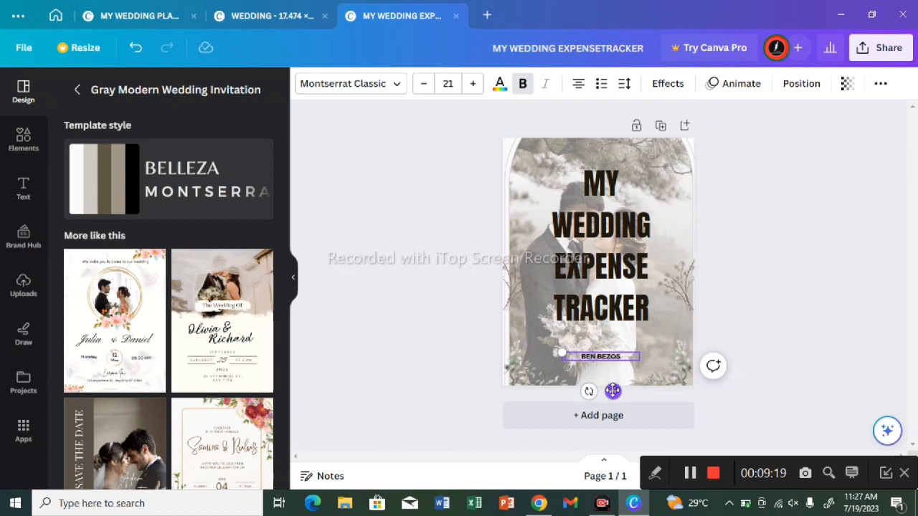
mouse_move(612, 391)
left_mouse_down()
mouse_move(617, 400)
mouse_move(614, 385)
left_mouse_up()
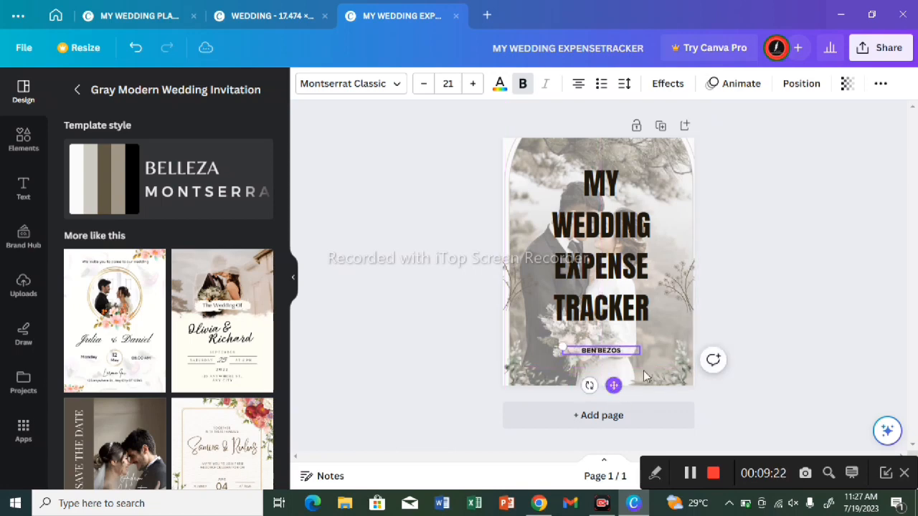
left_click(816, 218)
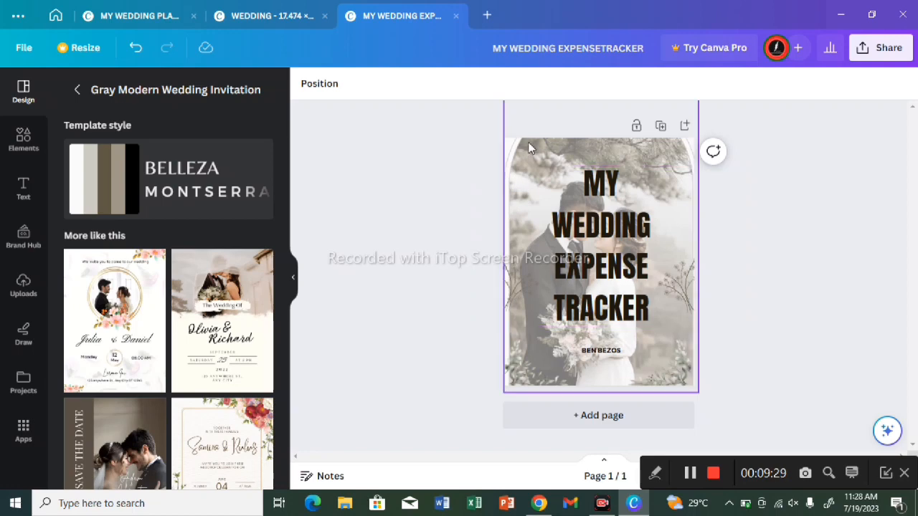
Step: Nudge the couple photo slightly left and set its transparency to 90
mouse_move(527, 152)
left_mouse_down()
mouse_move(545, 152)
mouse_move(529, 154)
mouse_move(529, 171)
mouse_move(519, 143)
mouse_move(520, 154)
left_mouse_up()
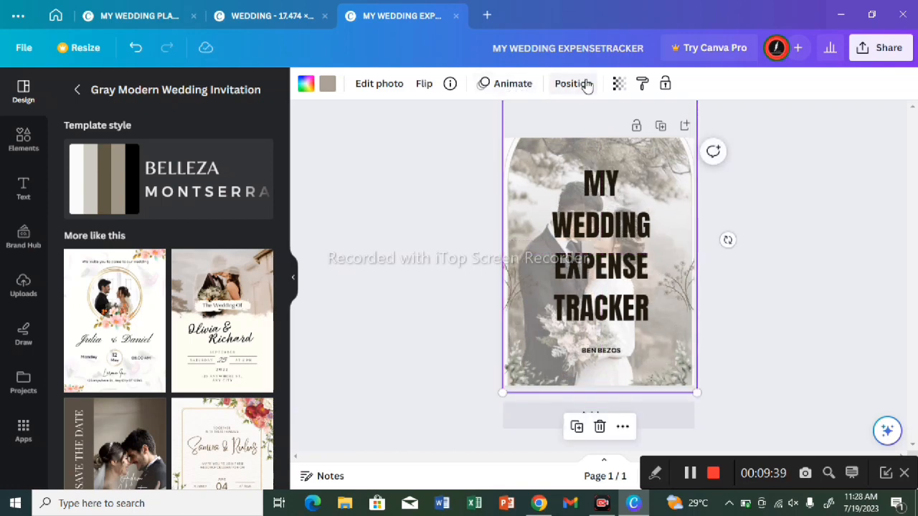
left_click(616, 83)
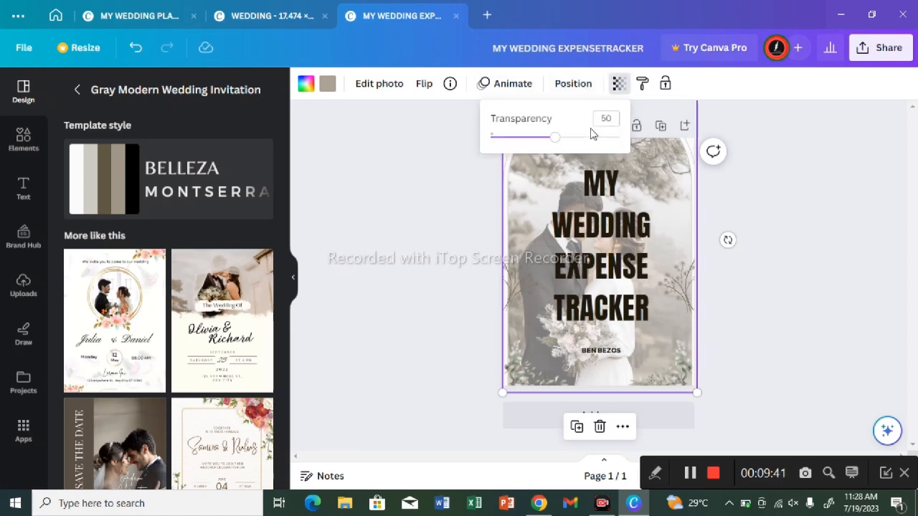
left_click_drag(585, 137, 607, 143)
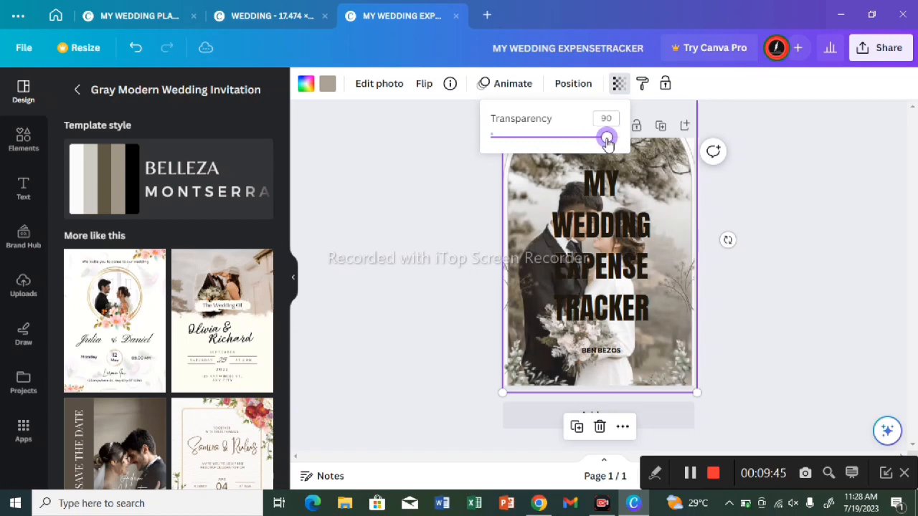
left_click(411, 213)
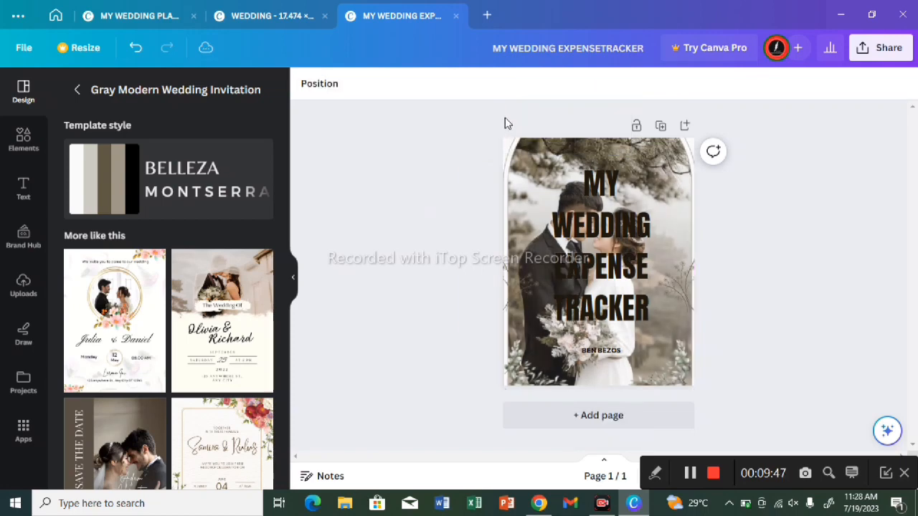
Step: Try the Breathe animation on the couple photo and switch it to Rise
left_click(533, 167)
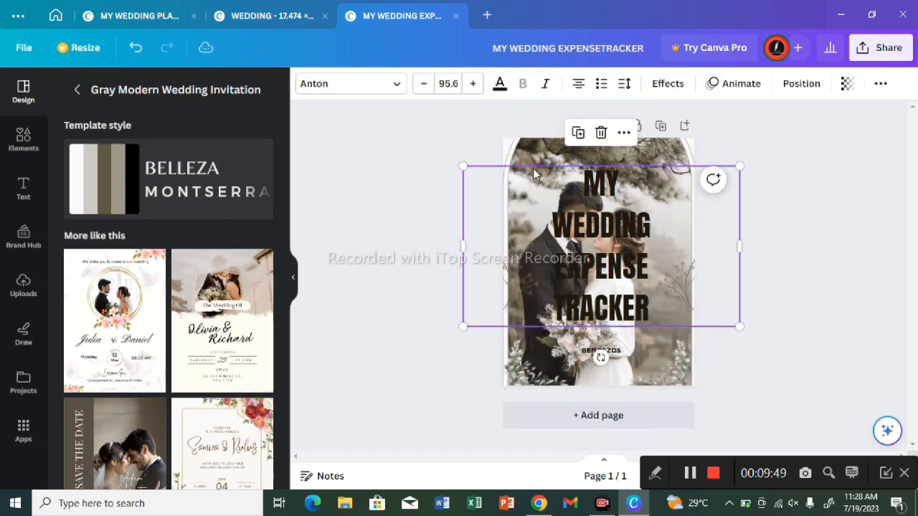
left_click(540, 147)
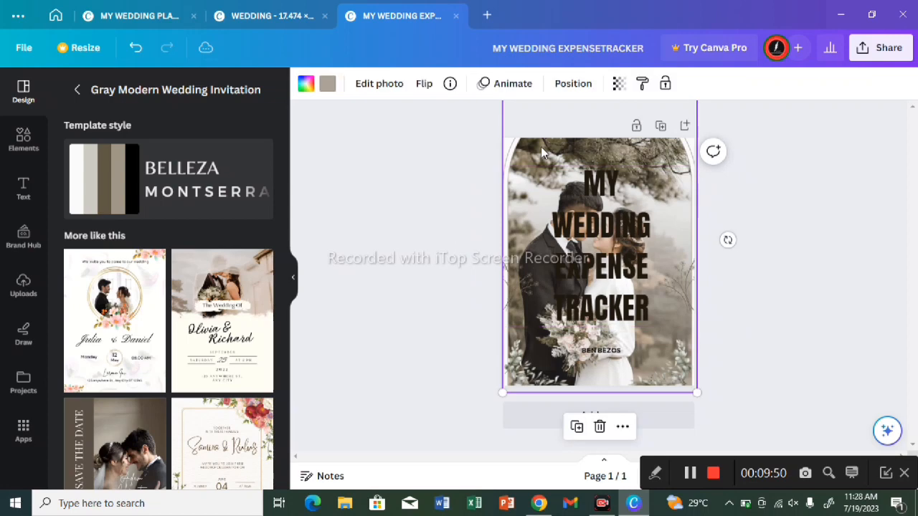
left_click(515, 83)
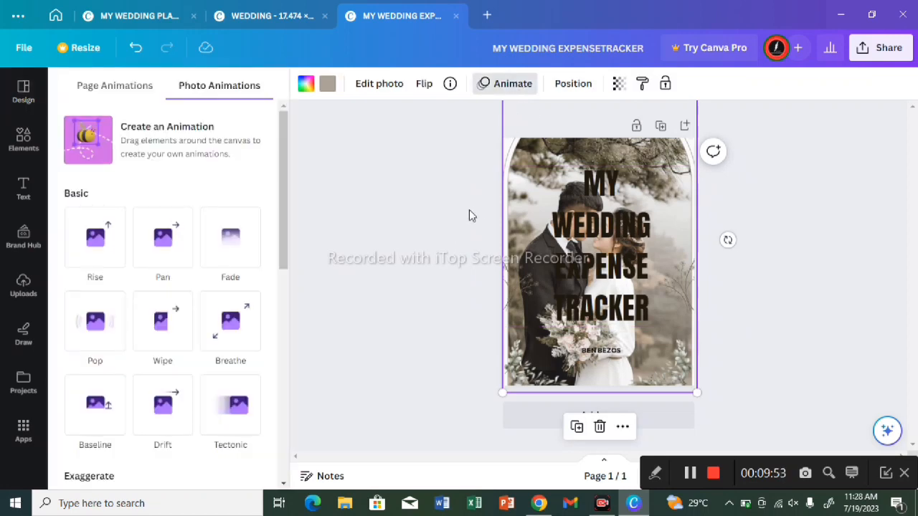
left_click(239, 322)
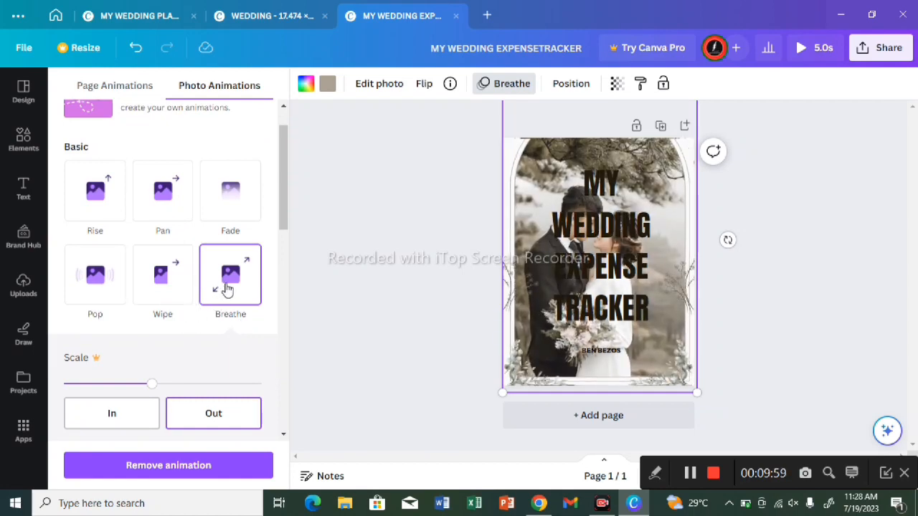
left_click(110, 177)
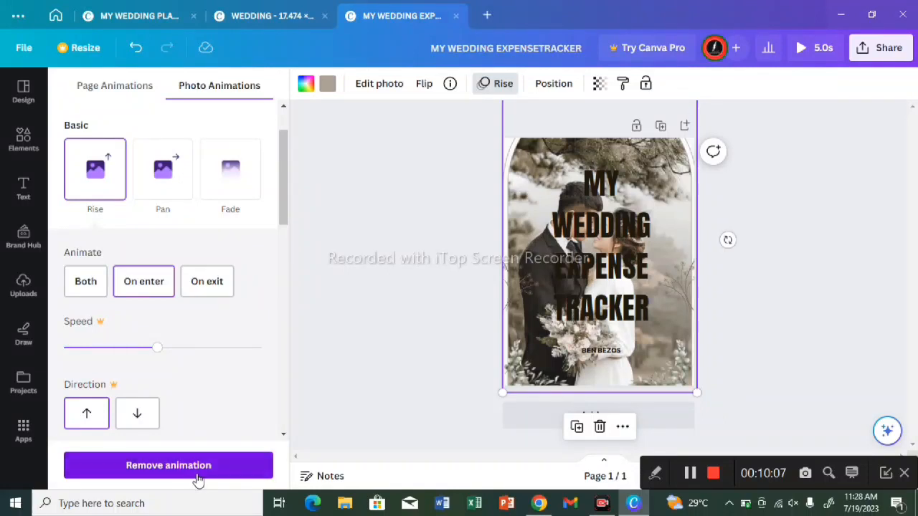
Step: Remove the couple photo's animation and, after comparing the Fresco, Flint and Aero filters, apply the Luna filter
left_click(198, 476)
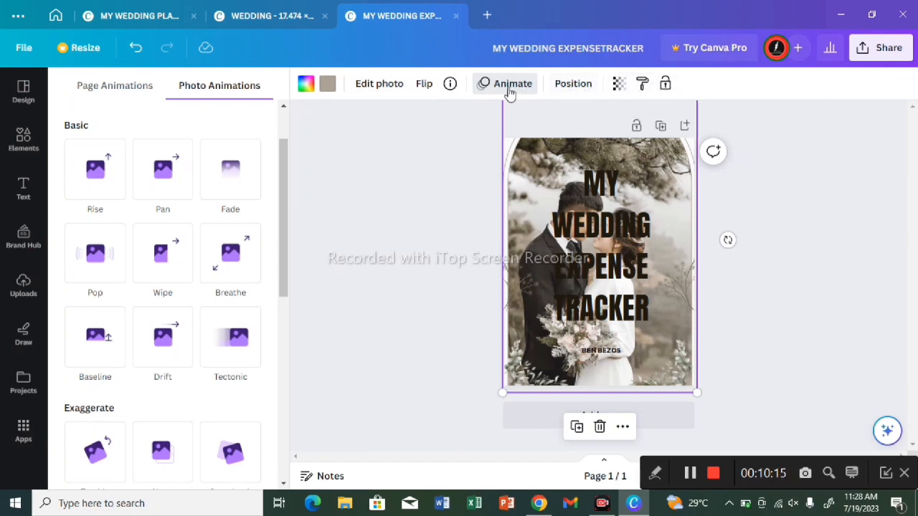
left_click(369, 86)
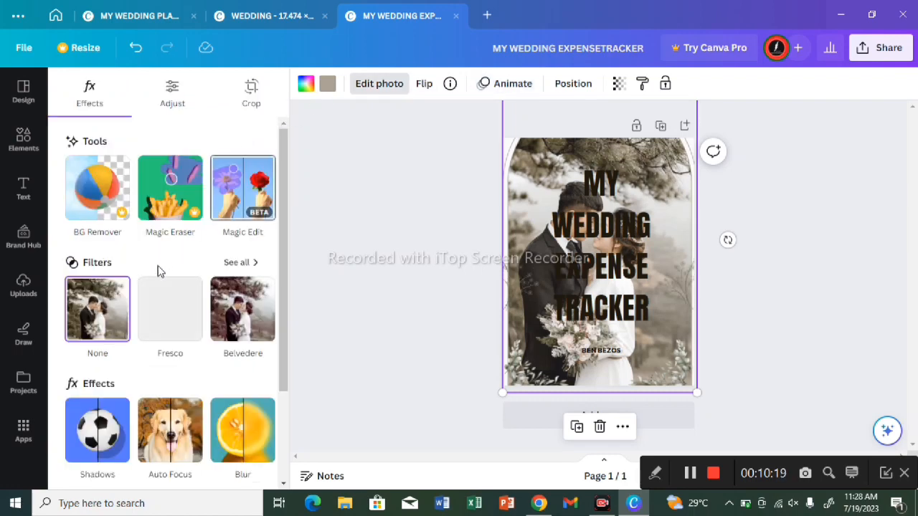
left_click(167, 297)
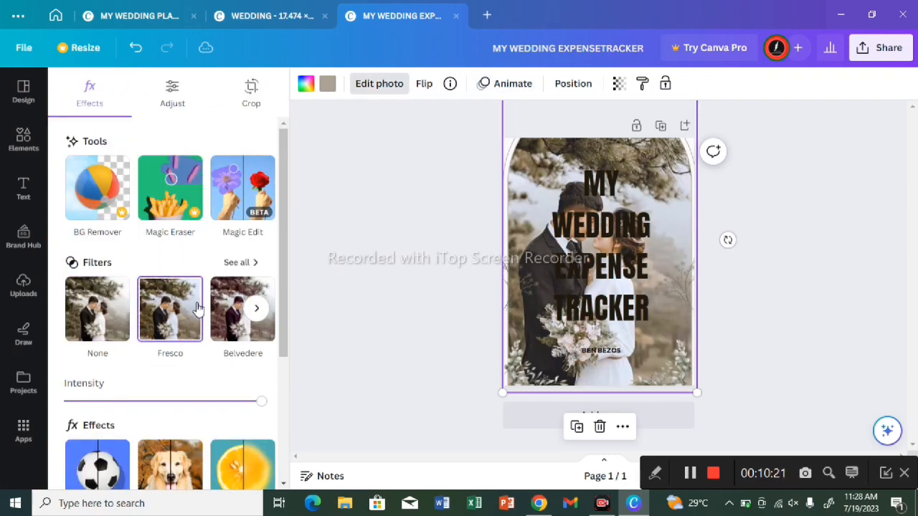
left_click(257, 309)
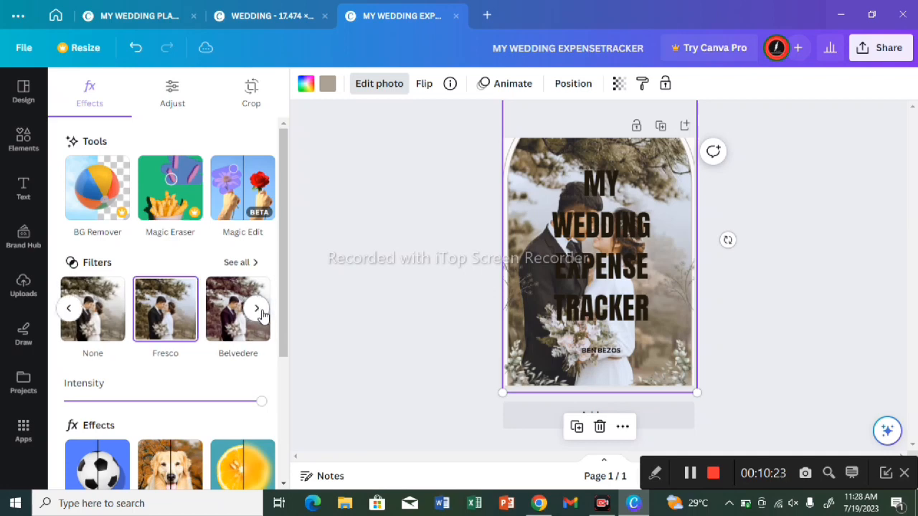
left_click(227, 321)
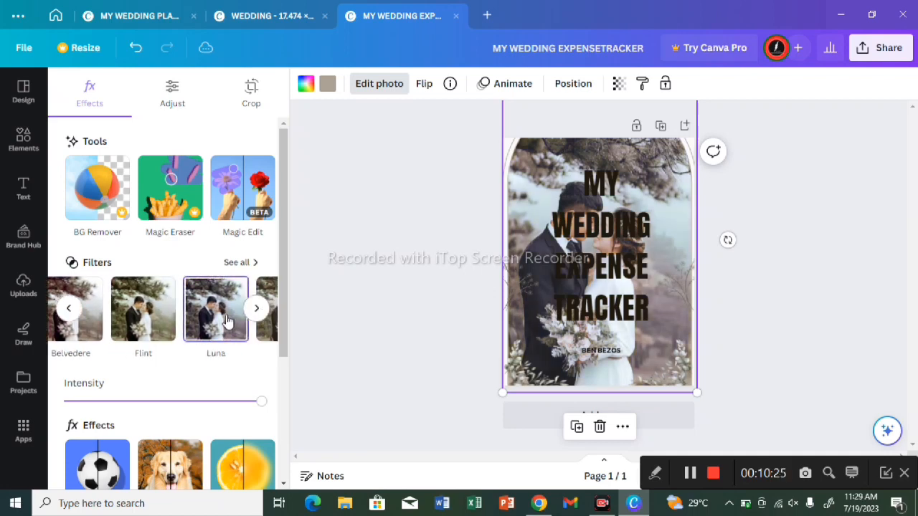
left_click(166, 327)
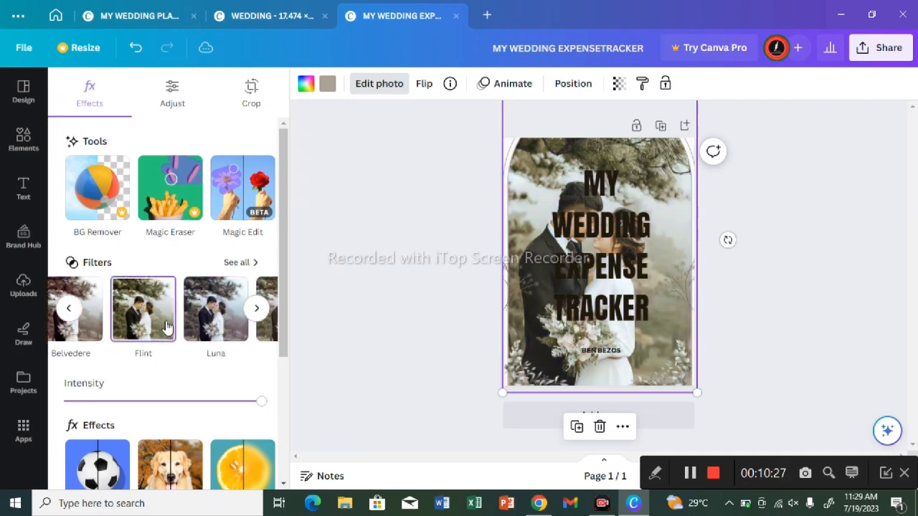
left_click(203, 327)
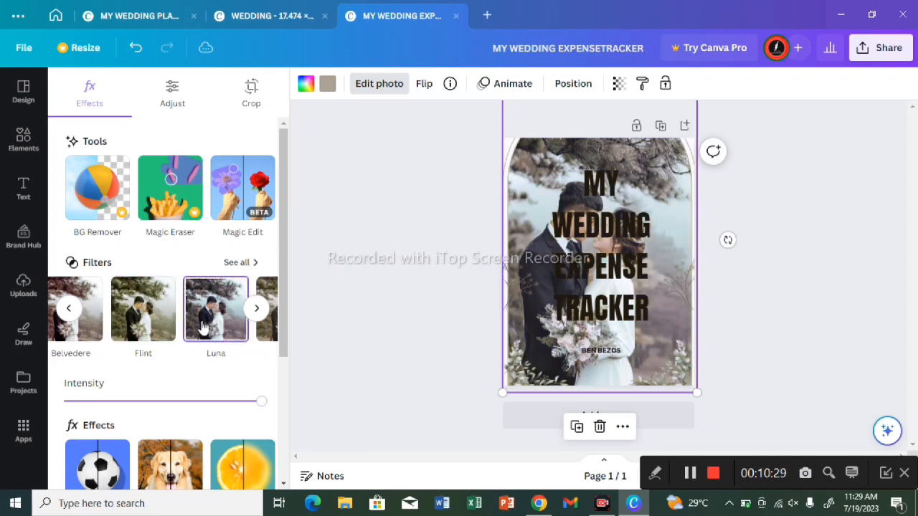
left_click(269, 328)
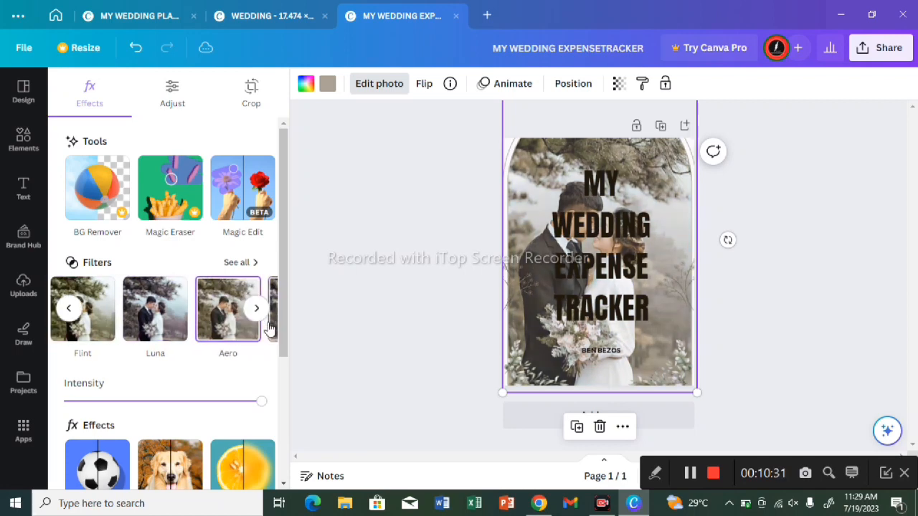
left_click(154, 331)
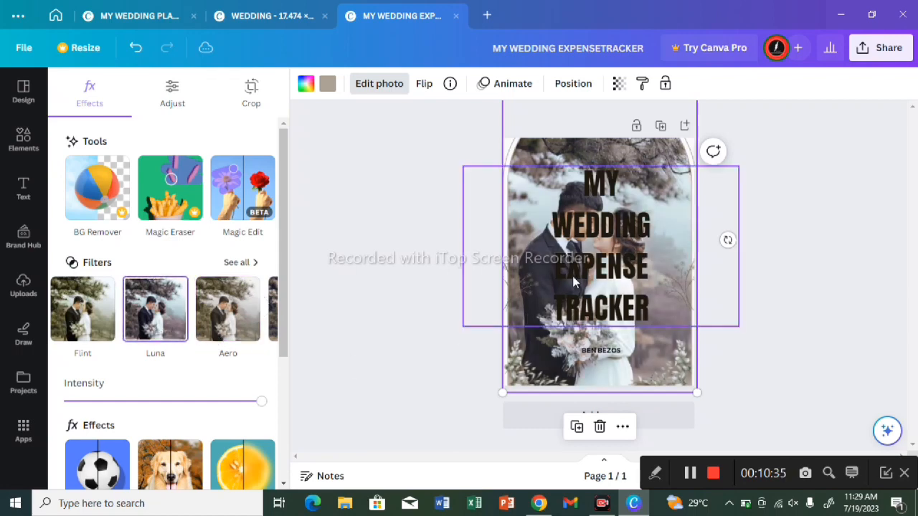
Step: Change the multicolour swatch of the selected couple photo's frame to the solid red #DB0C0C
left_click(306, 83)
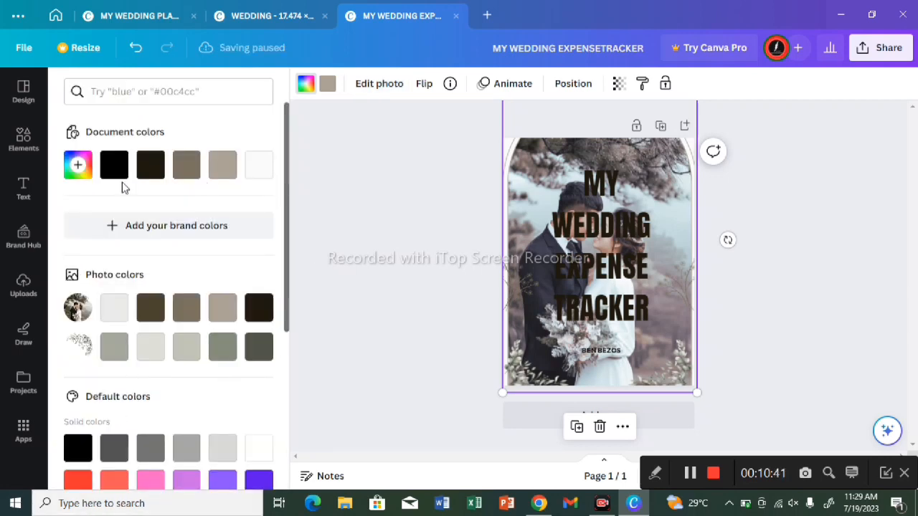
left_click(72, 172)
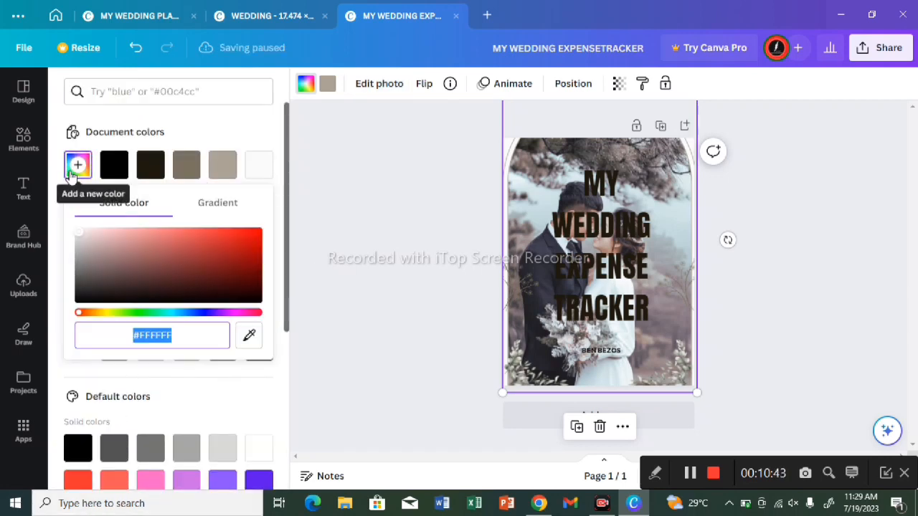
left_click(253, 242)
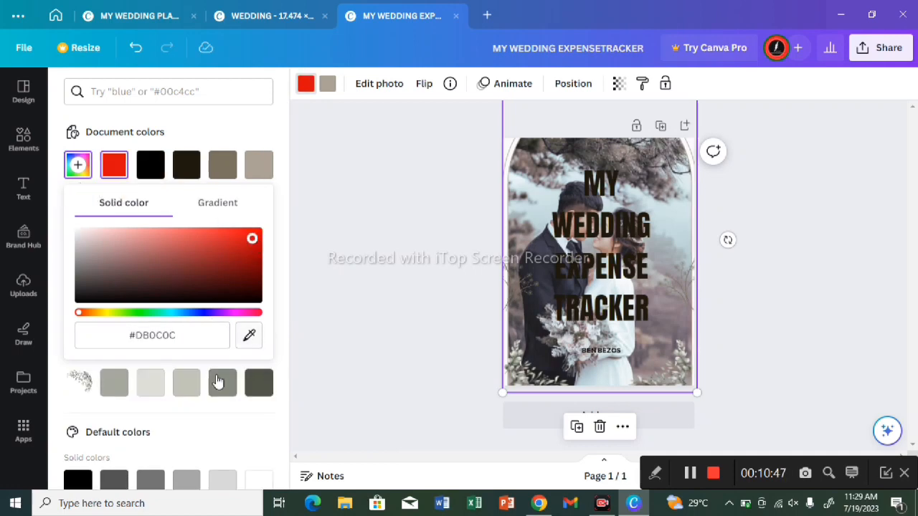
left_click(111, 166)
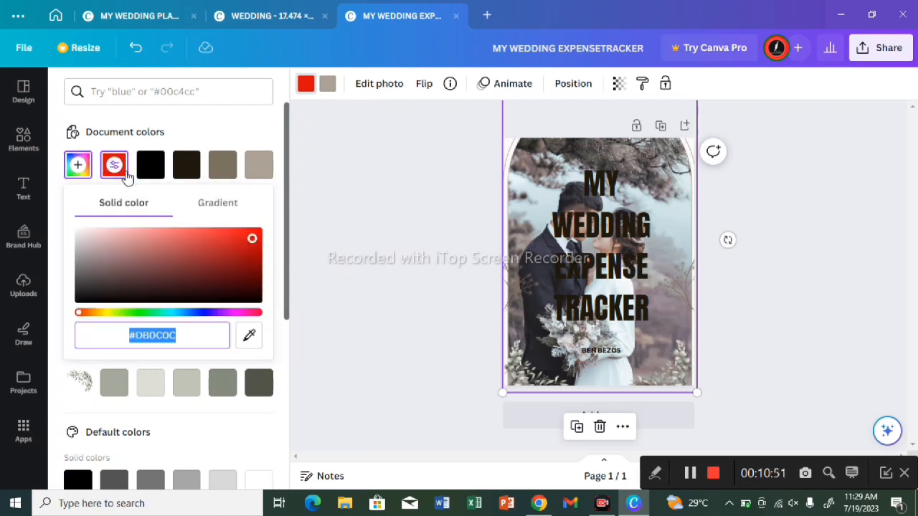
left_click(113, 178)
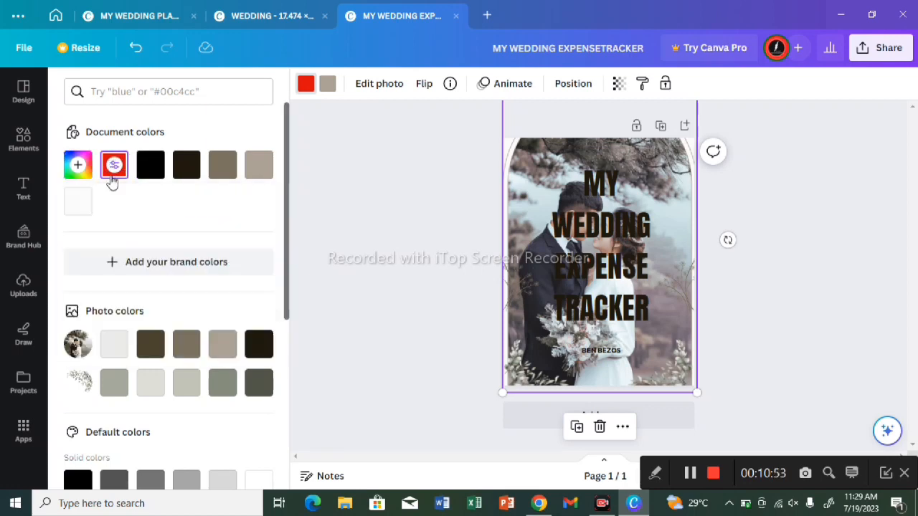
left_click(113, 178)
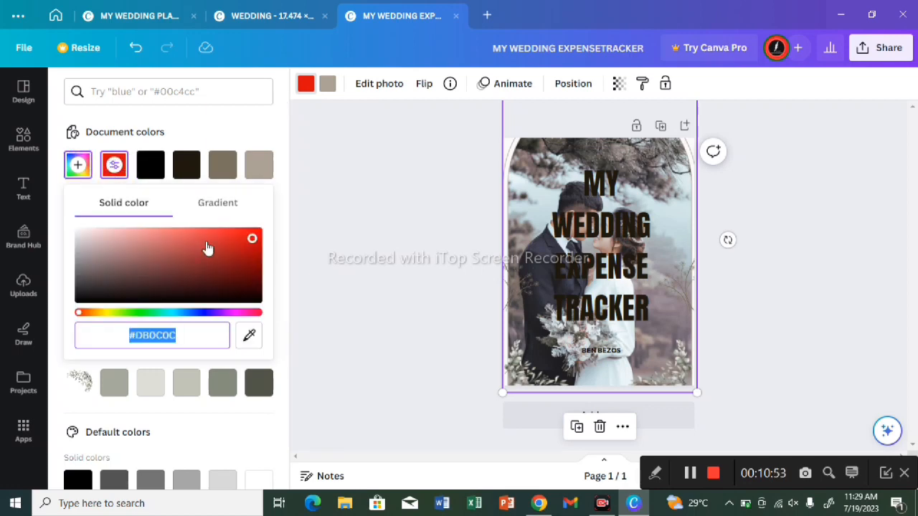
left_click(328, 351)
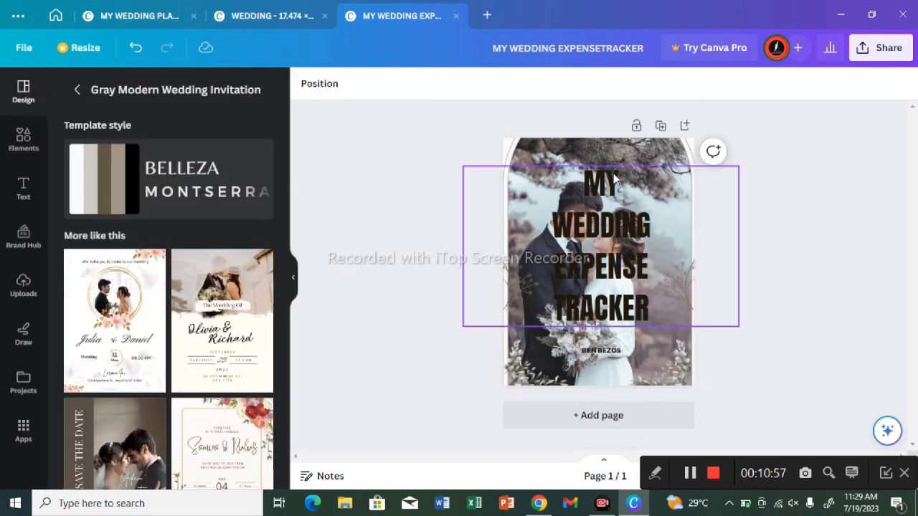
Step: Try the solid red #E41010 on the "MY WEDDING EXPENSE TRACKER" title, changing all matching colours in the design
left_click(616, 188)
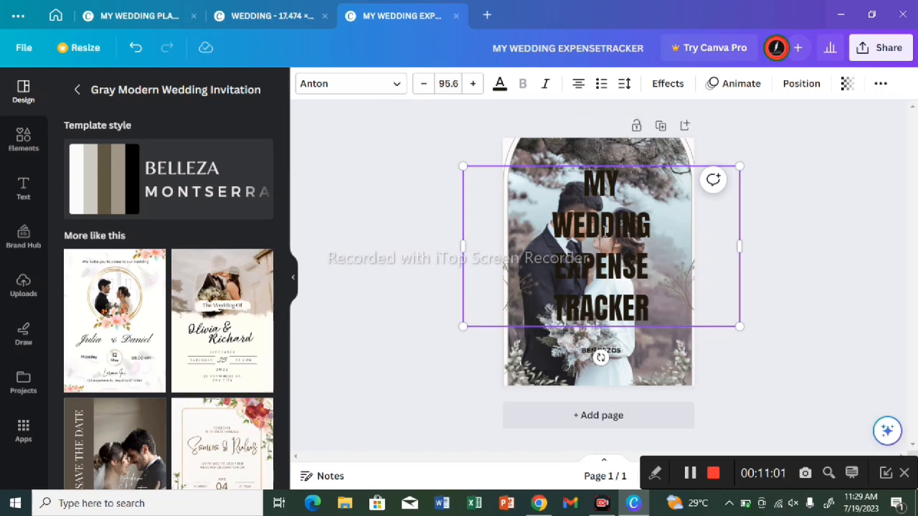
left_click(500, 92)
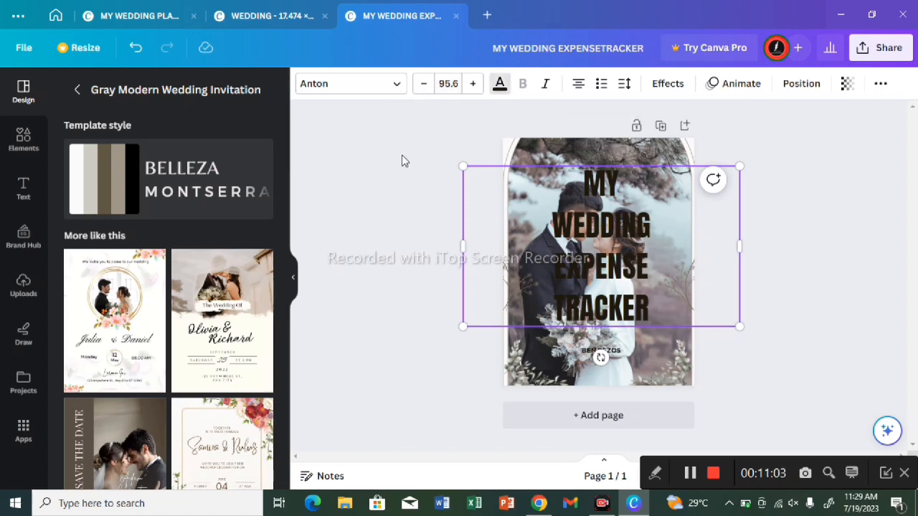
left_click(259, 166)
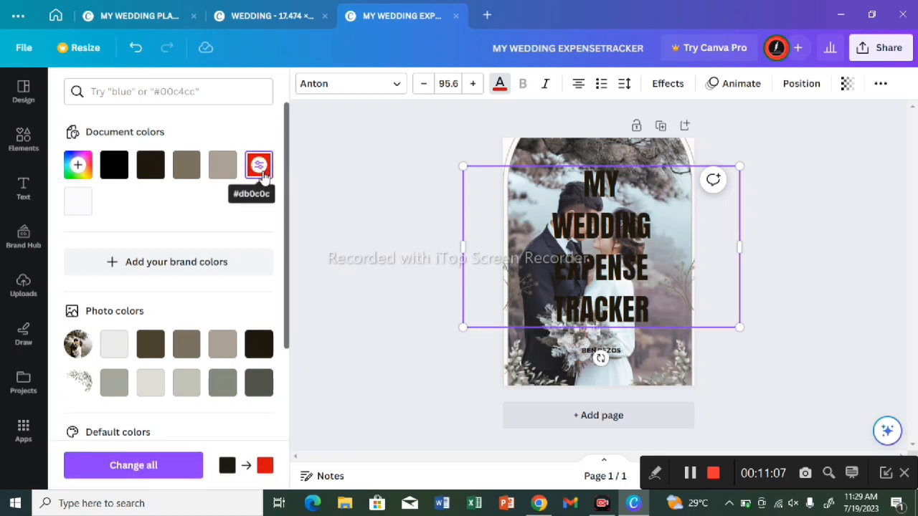
left_click(259, 167)
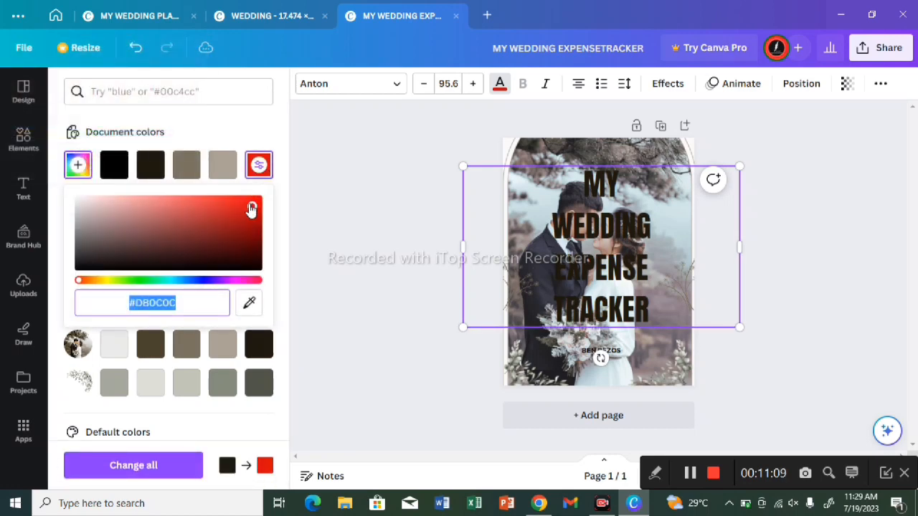
left_click(251, 210)
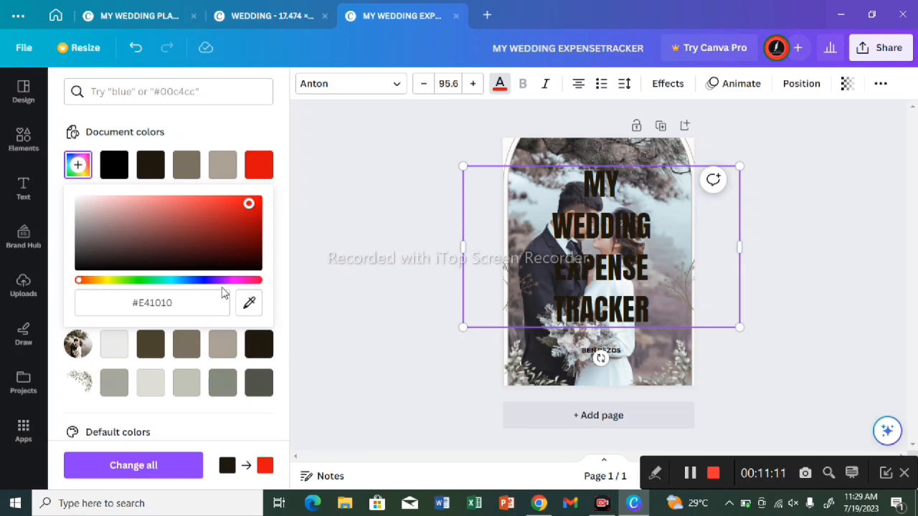
left_click(187, 465)
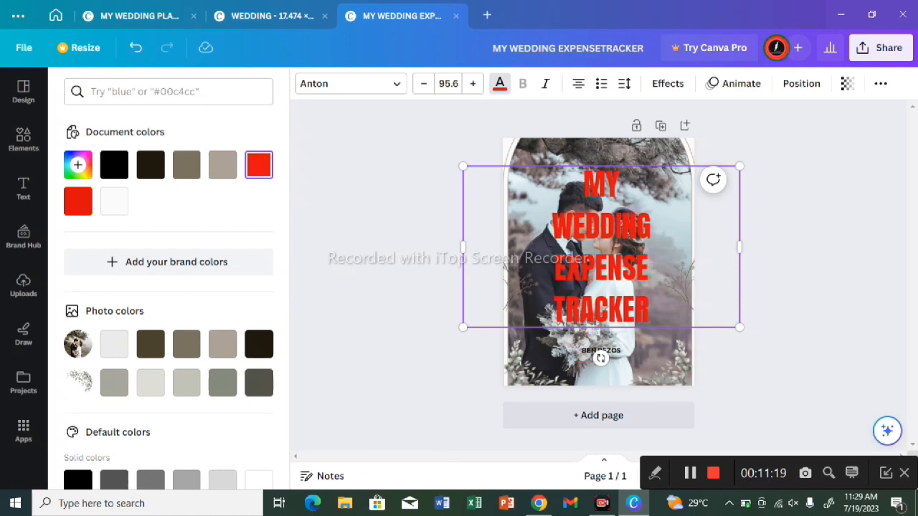
Step: Recolour the title with the photo colour #4a422d, replace it with the darkest photo colour, and change all matching colours
left_click(148, 345)
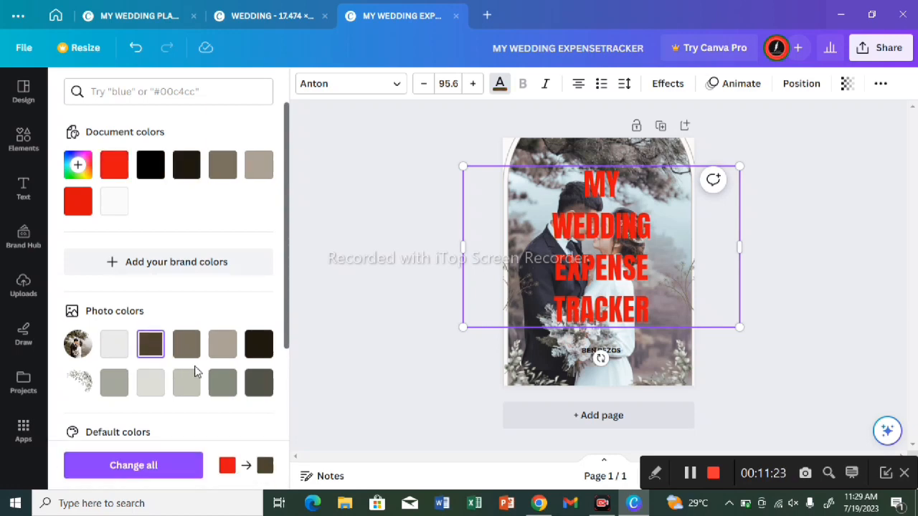
left_click(140, 471)
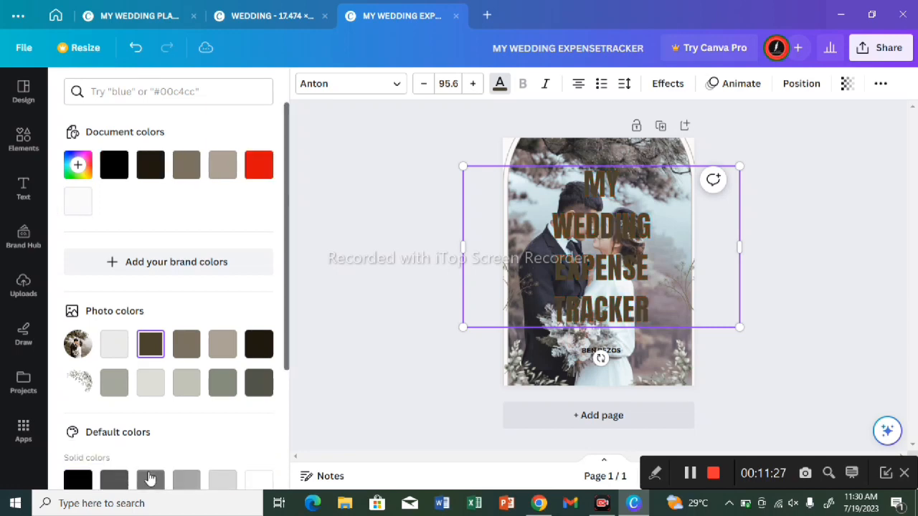
left_click(257, 345)
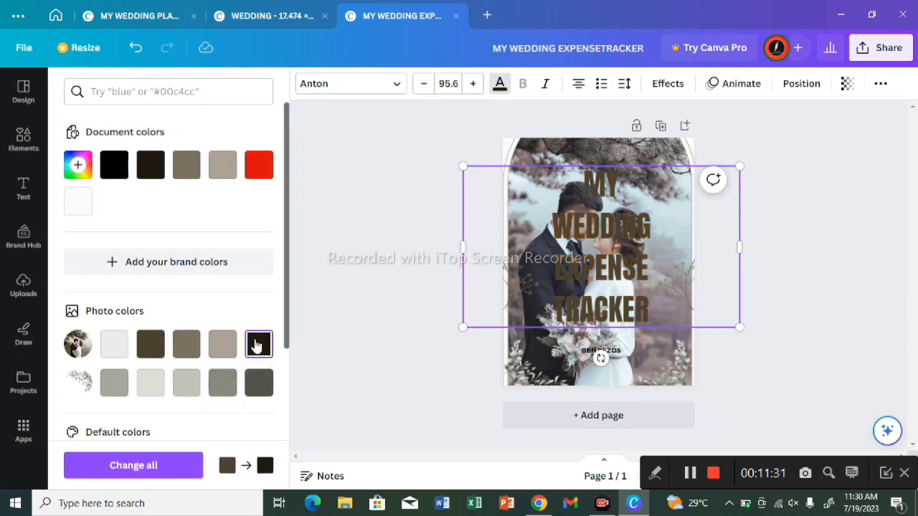
left_click(163, 466)
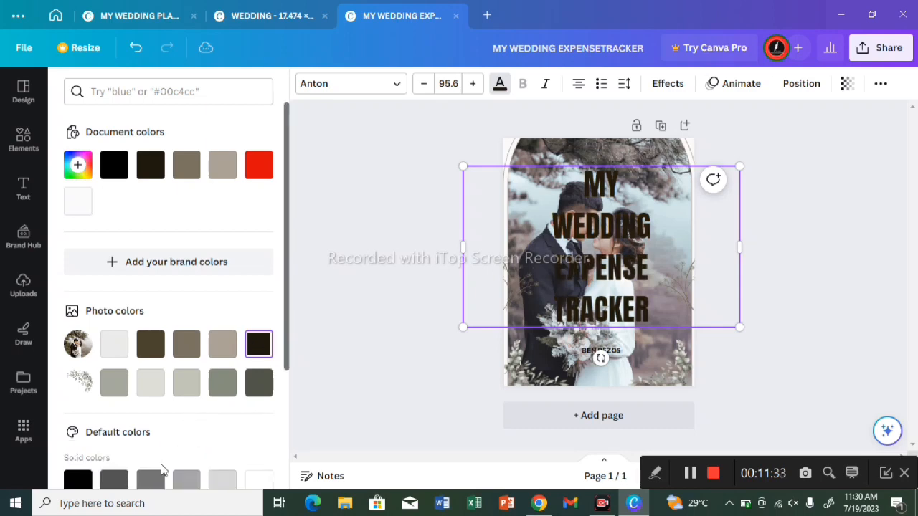
left_click(421, 315)
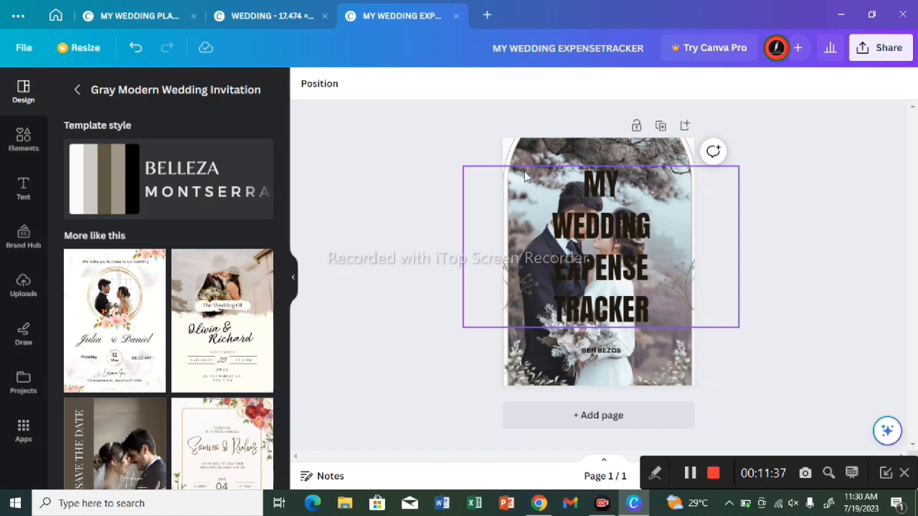
Step: Set the couple photo's transparency to 54
left_click(544, 153)
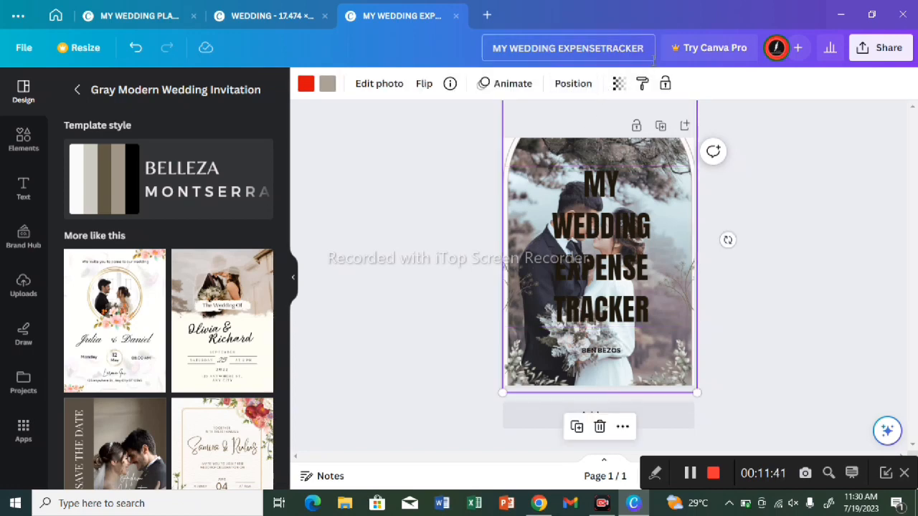
left_click(619, 84)
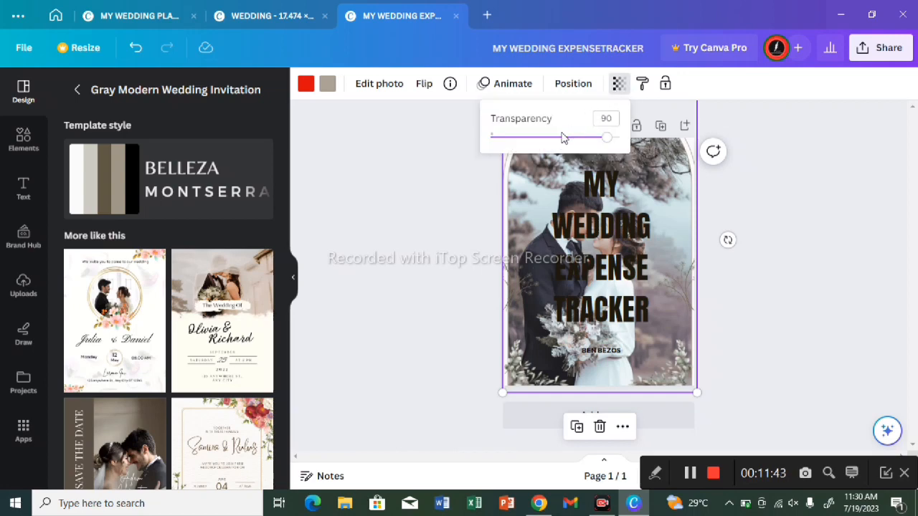
left_click(562, 139)
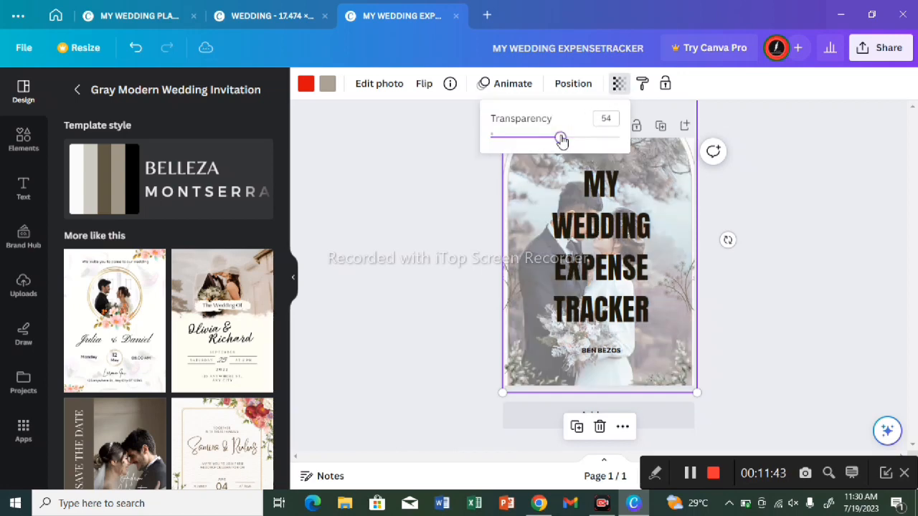
left_click(873, 160)
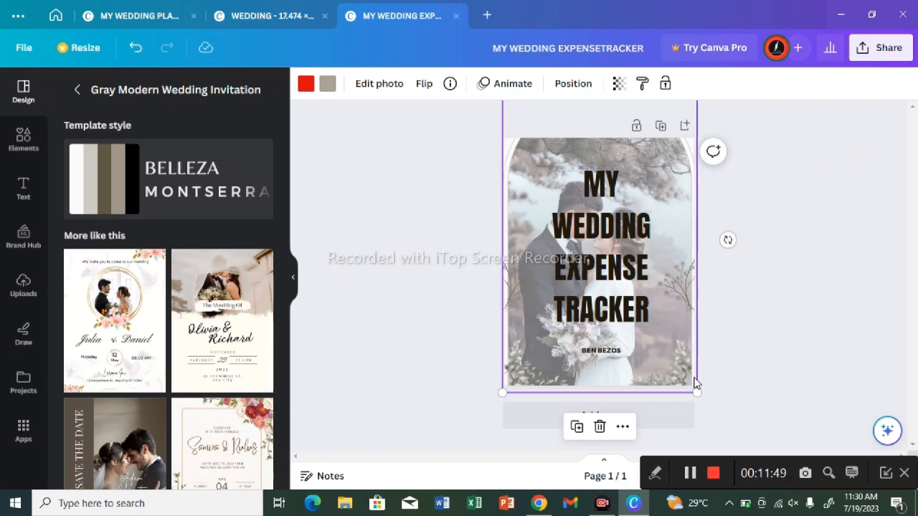
Step: Enlarge the couple photo and move it slightly up and left so it covers the whole page
left_click_drag(697, 391, 717, 422)
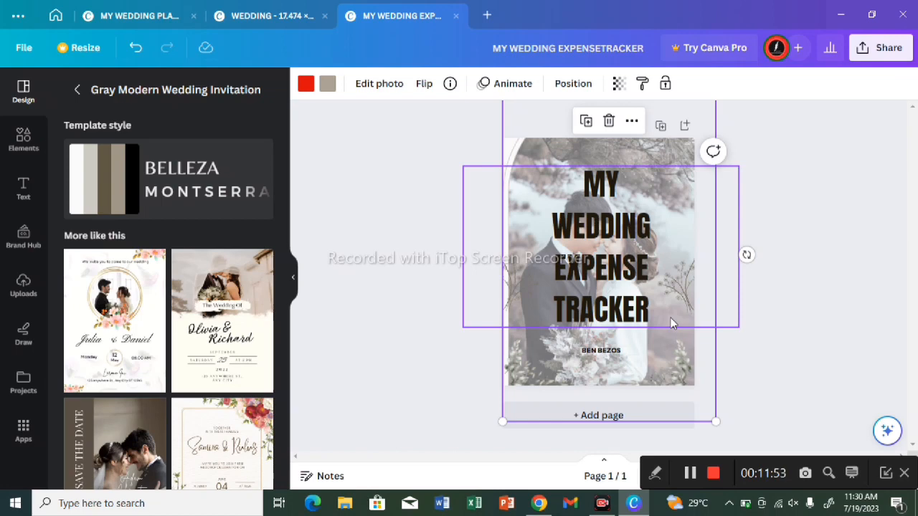
left_click_drag(661, 327, 658, 313)
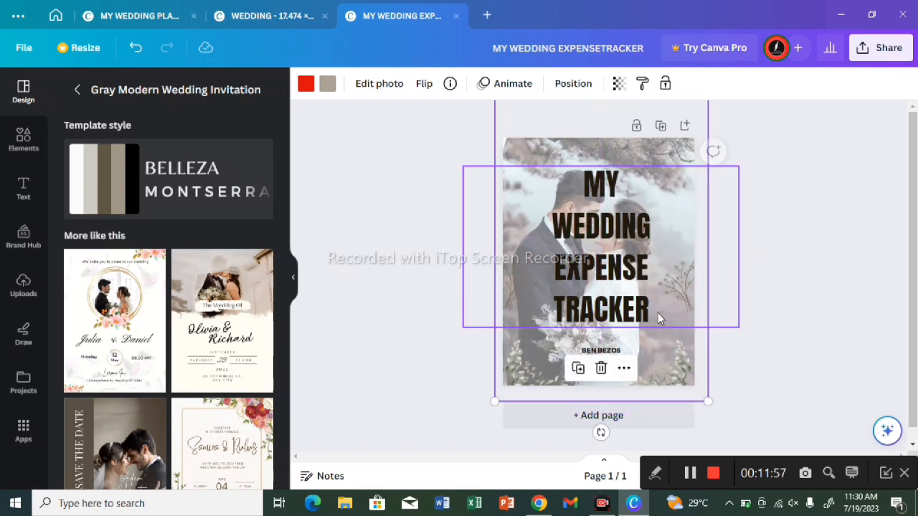
left_click(382, 406)
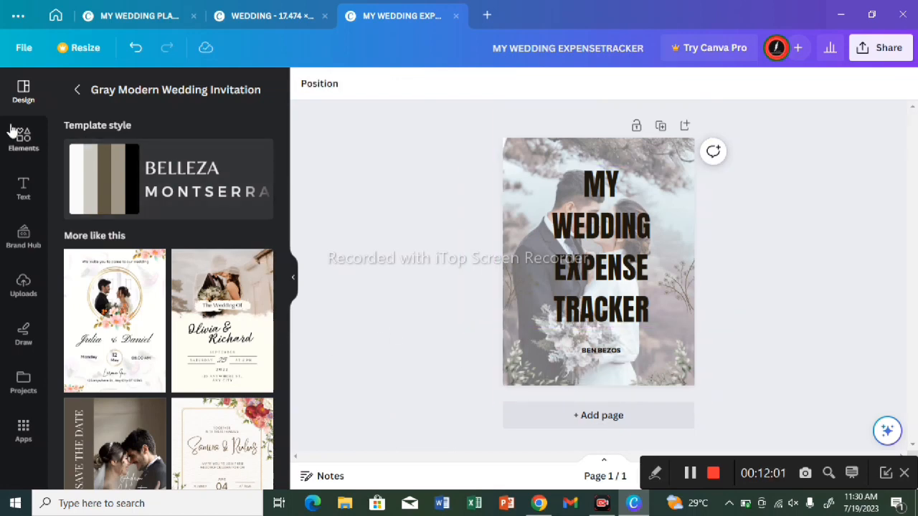
Step: Search the elements for "flowers" and add the pink rose corner graphic from the graphics results to the page
left_click(24, 145)
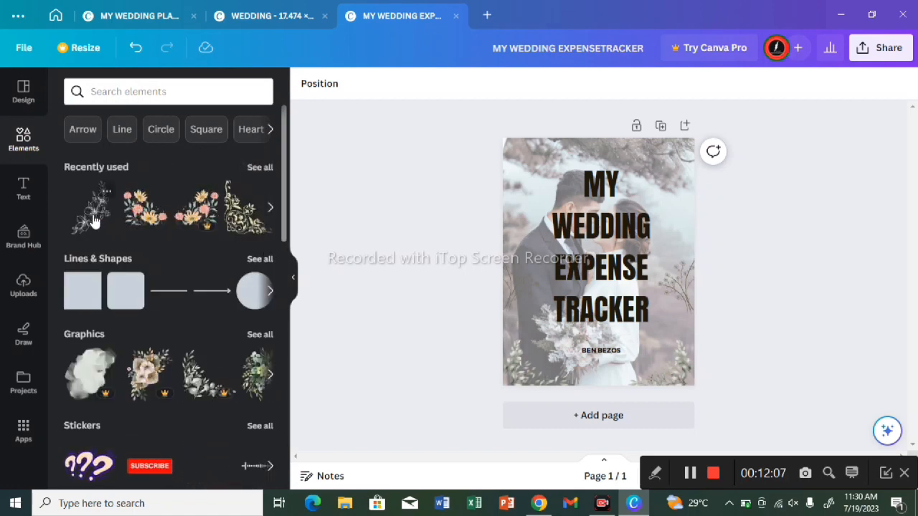
left_click(118, 91)
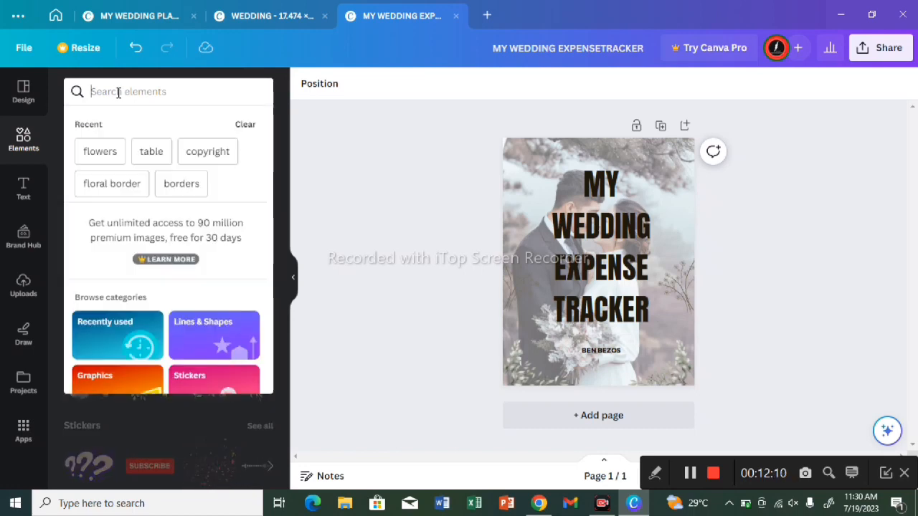
left_click(107, 152)
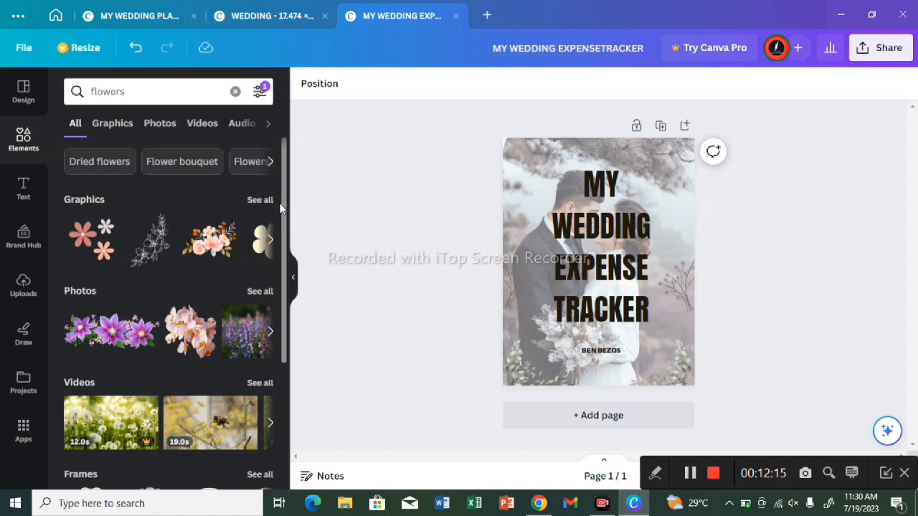
left_click(260, 201)
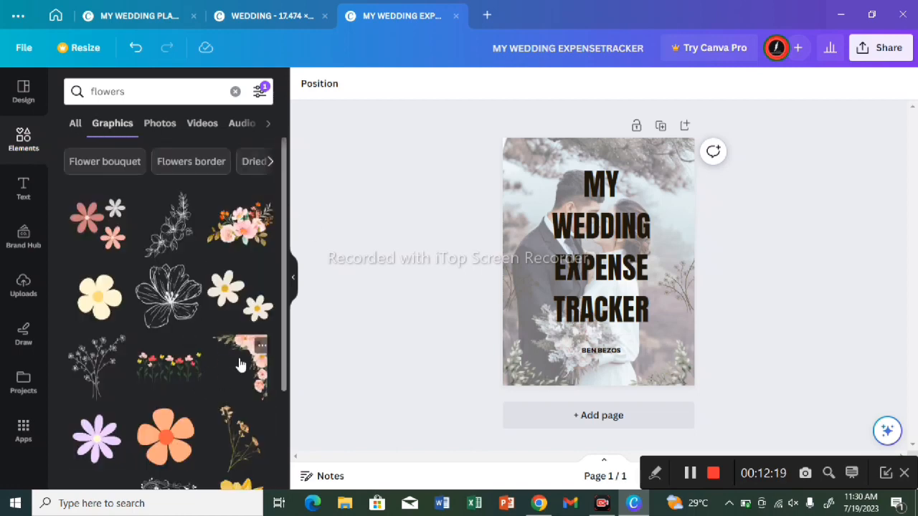
left_click(240, 365)
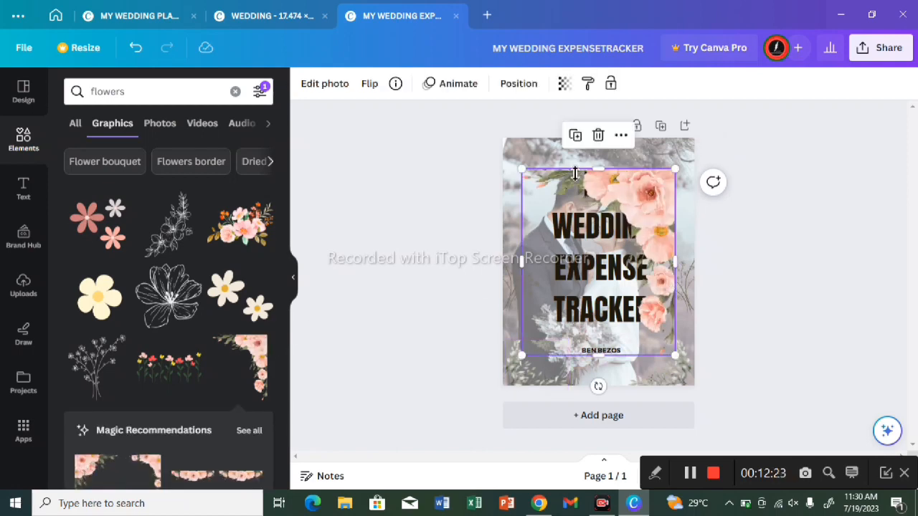
Step: Duplicate the pink floral corner graphic and flip the copy both vertically and horizontally
left_click(575, 136)
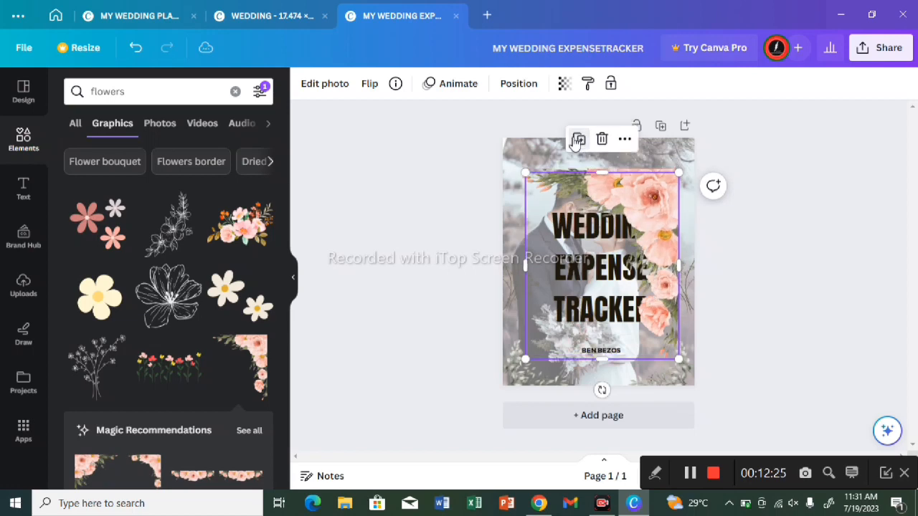
left_click(393, 88)
left_click(369, 85)
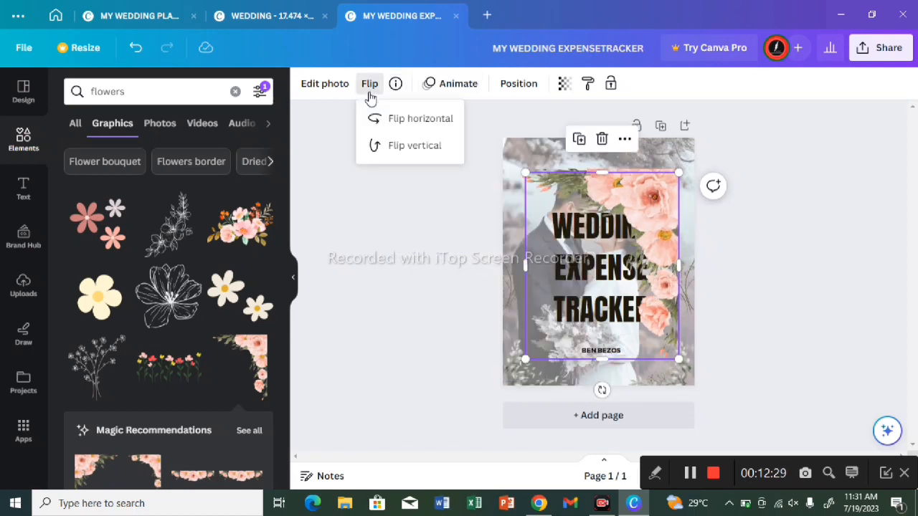
left_click(385, 145)
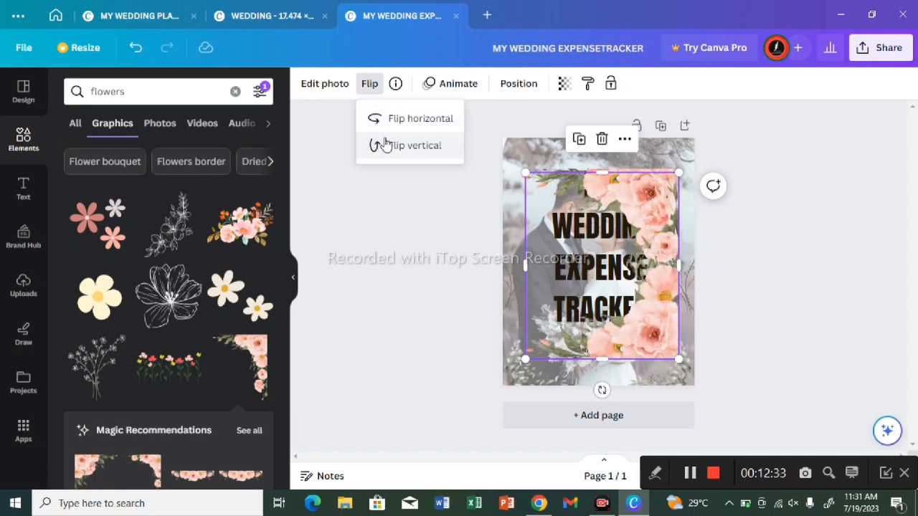
left_click(398, 126)
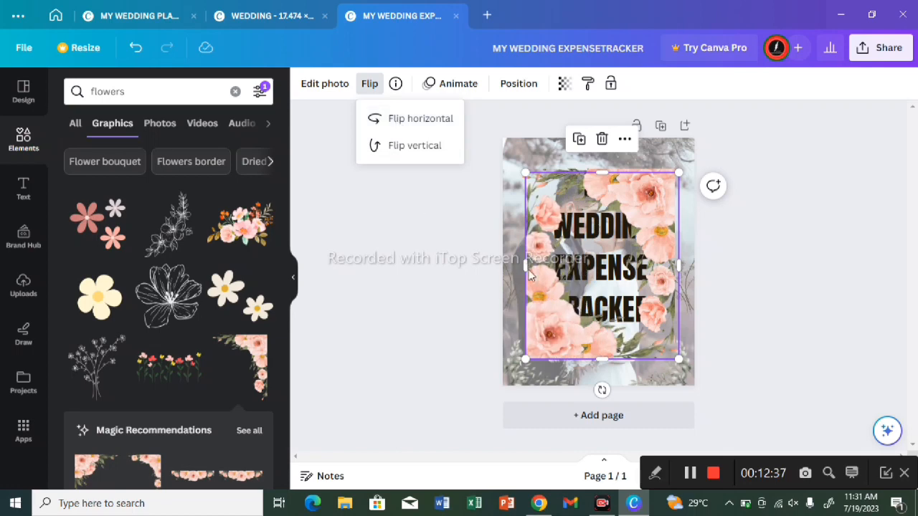
Step: Place the flipped floral copy in the page's lower-left corner and the original in the upper-right corner
left_click_drag(566, 340, 544, 364)
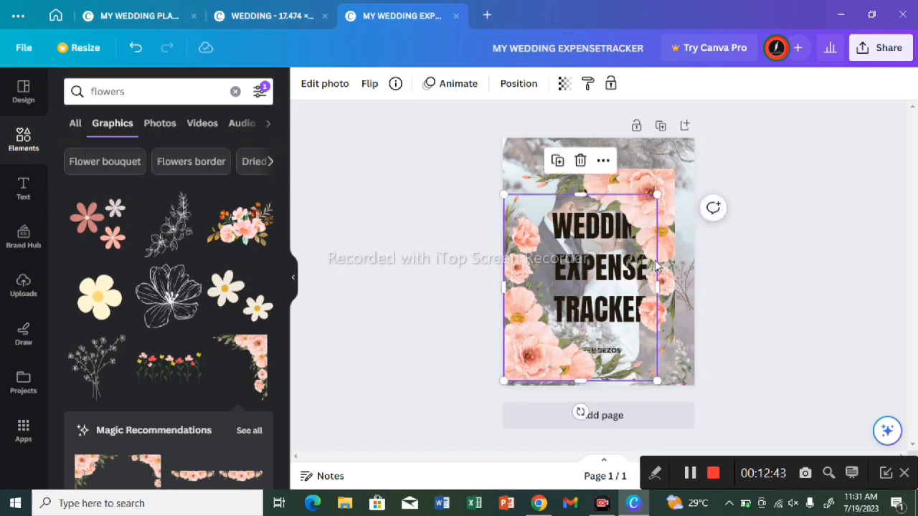
left_click_drag(647, 177, 708, 152)
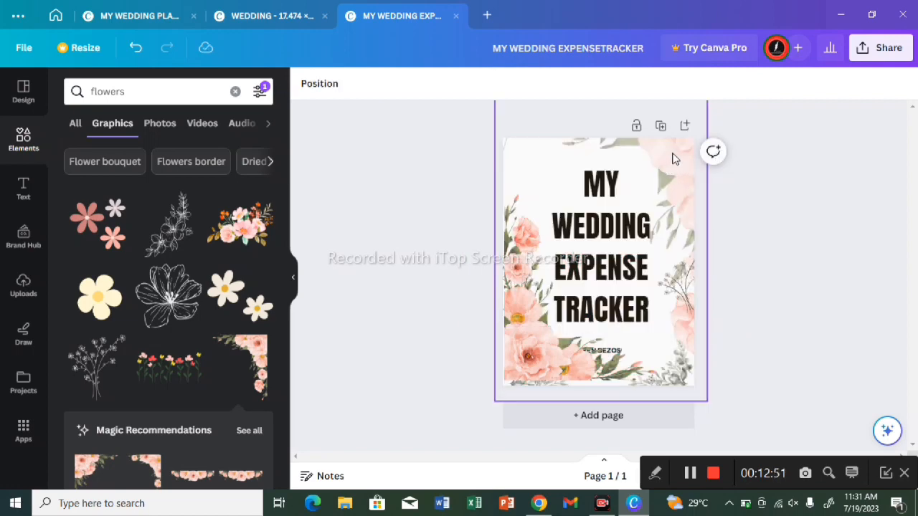
Step: Undo the replacement of the couple background photo by the floral graphic
double_click(672, 158)
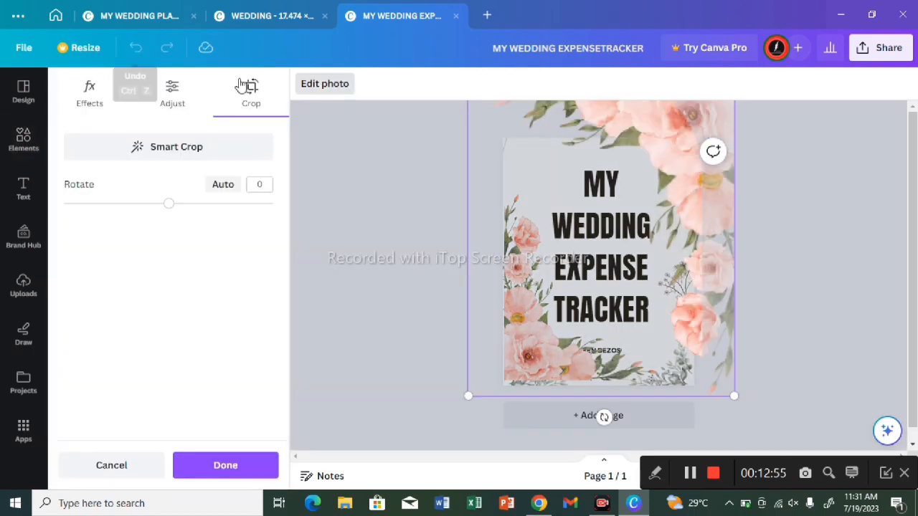
left_click(834, 345)
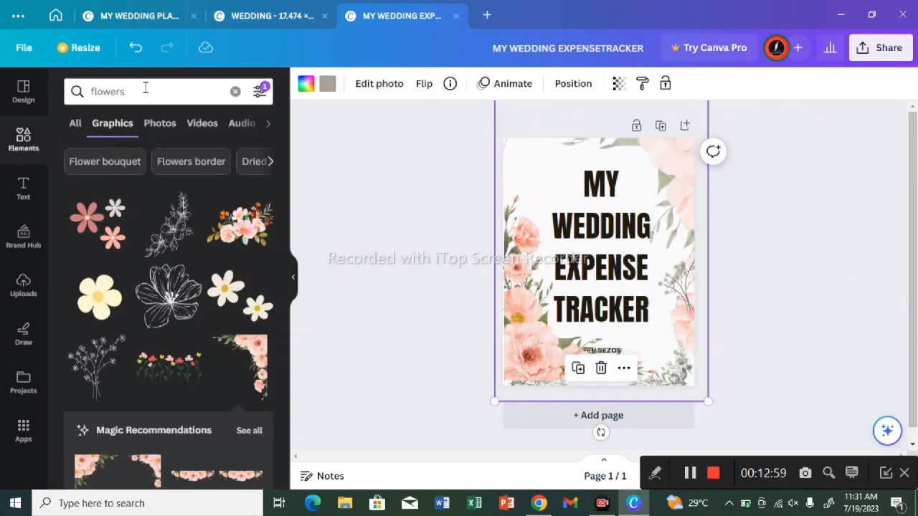
left_click(134, 49)
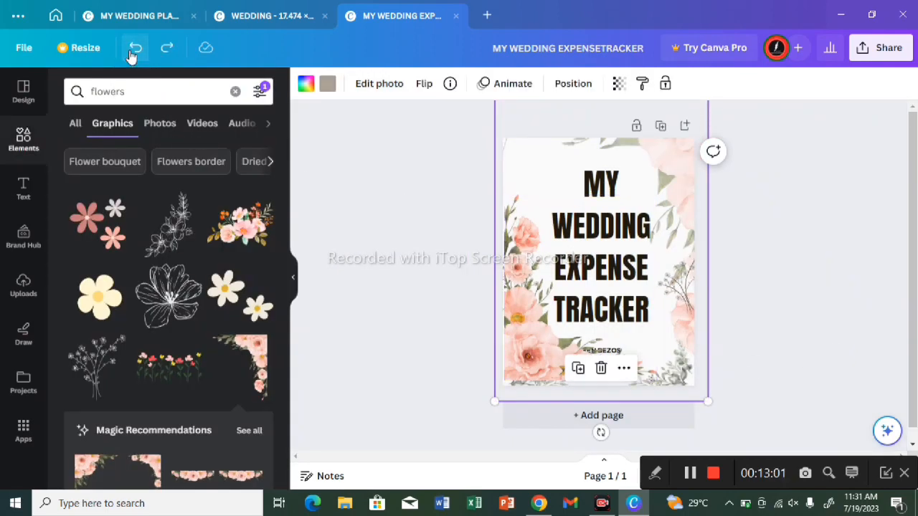
left_click(134, 49)
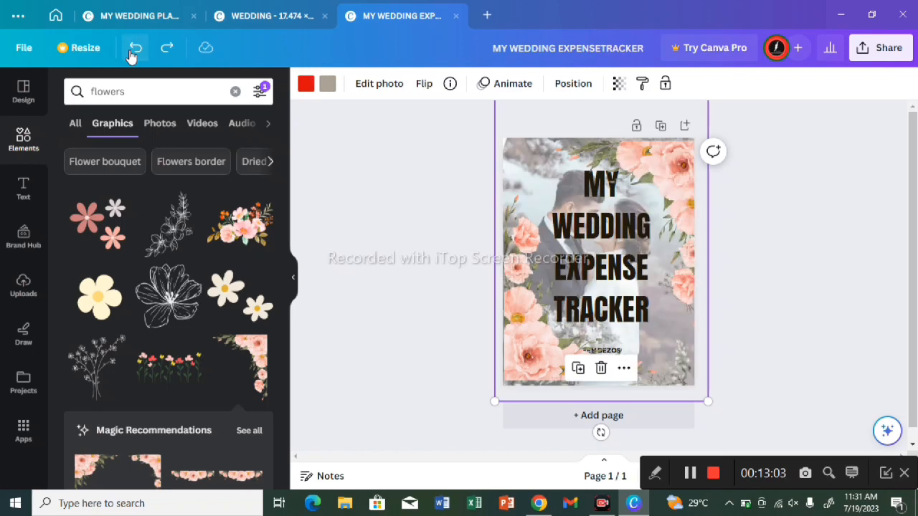
Step: Shift the flipped floral copy slightly further down and left, flush with the page's lower-left corner
left_click(814, 273)
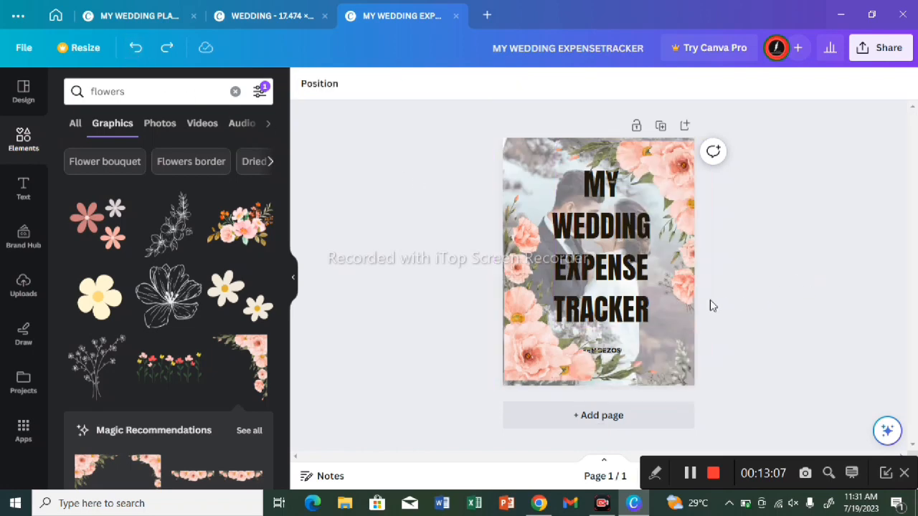
mouse_move(629, 362)
left_mouse_down()
mouse_move(639, 367)
mouse_move(628, 369)
left_mouse_up()
left_click(789, 297)
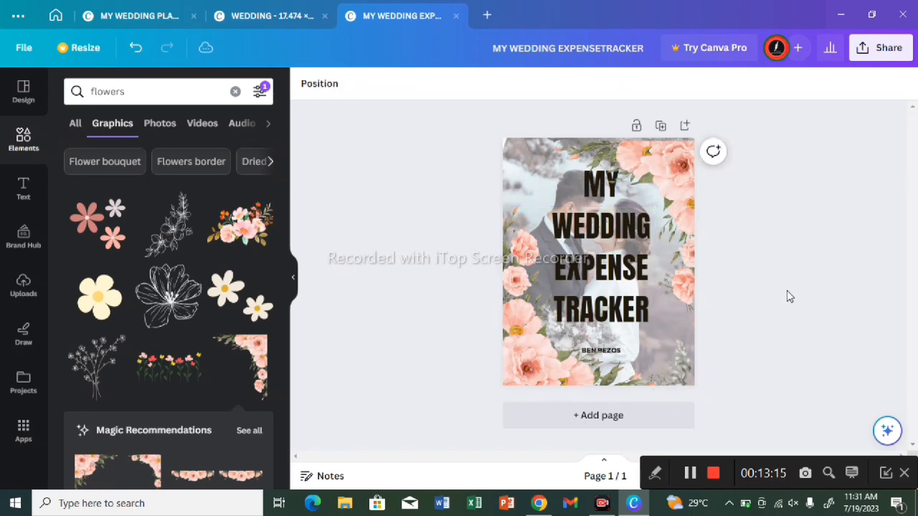
double_click(627, 264)
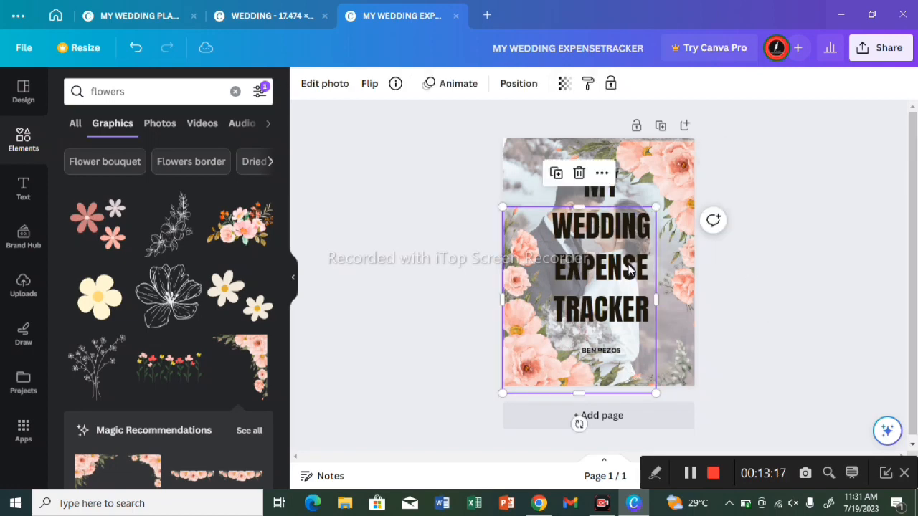
left_click(794, 250)
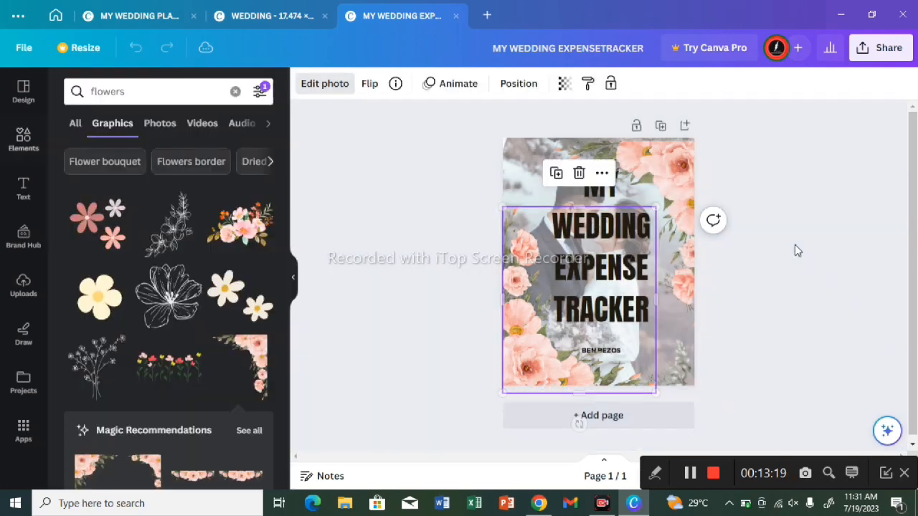
left_click(795, 250)
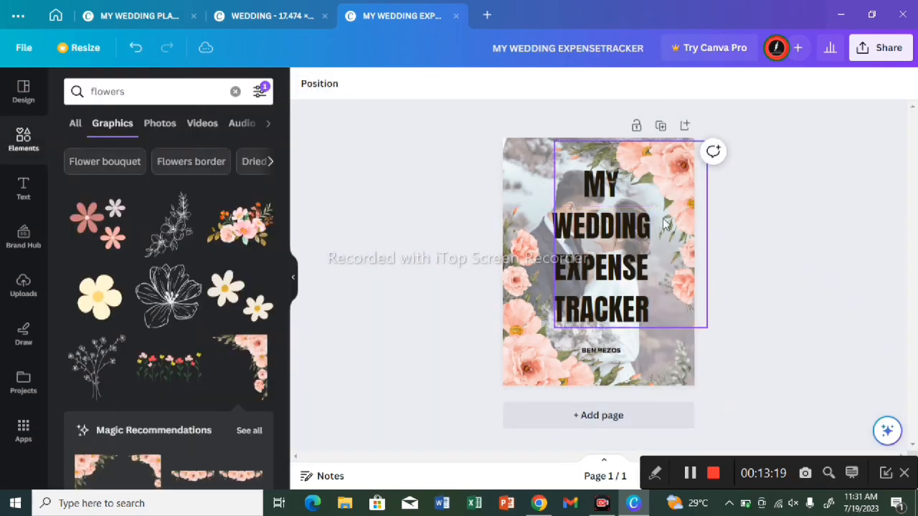
left_click(575, 192)
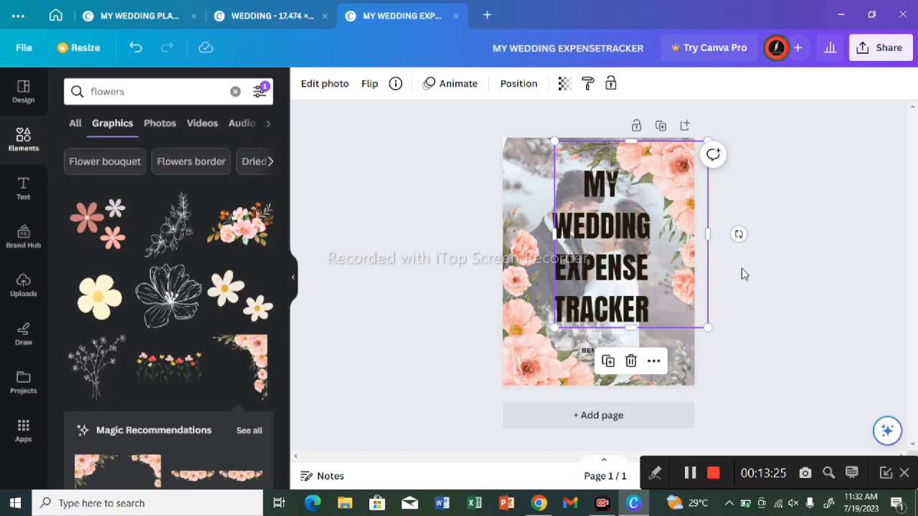
left_click(813, 320)
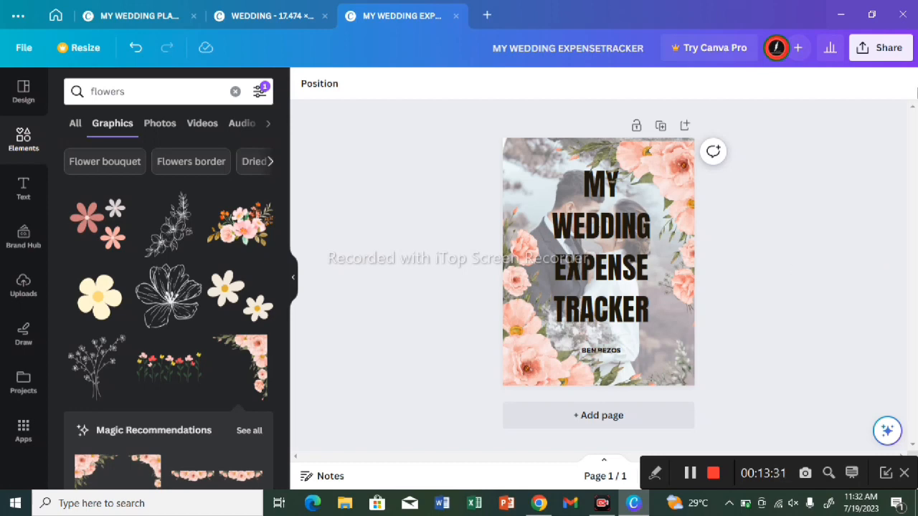
Step: Try to download the expense tracker page as a JPG
left_click(877, 48)
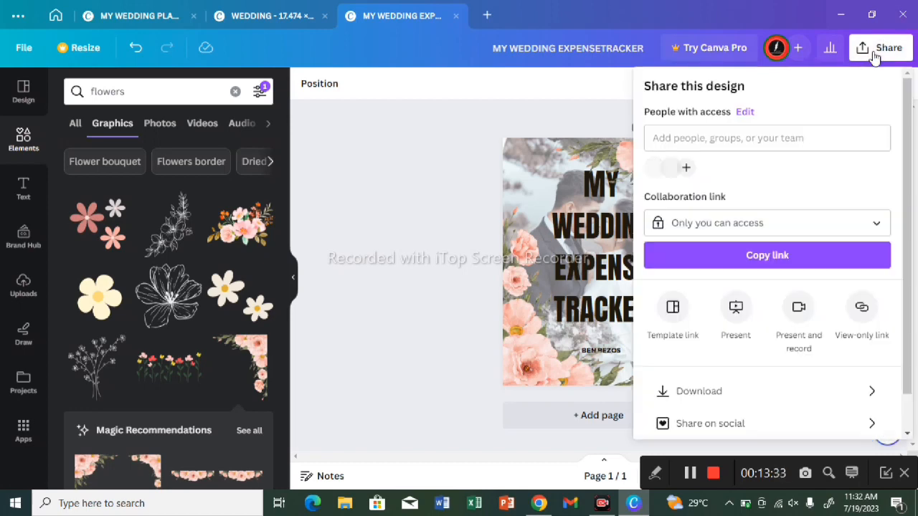
left_click(775, 392)
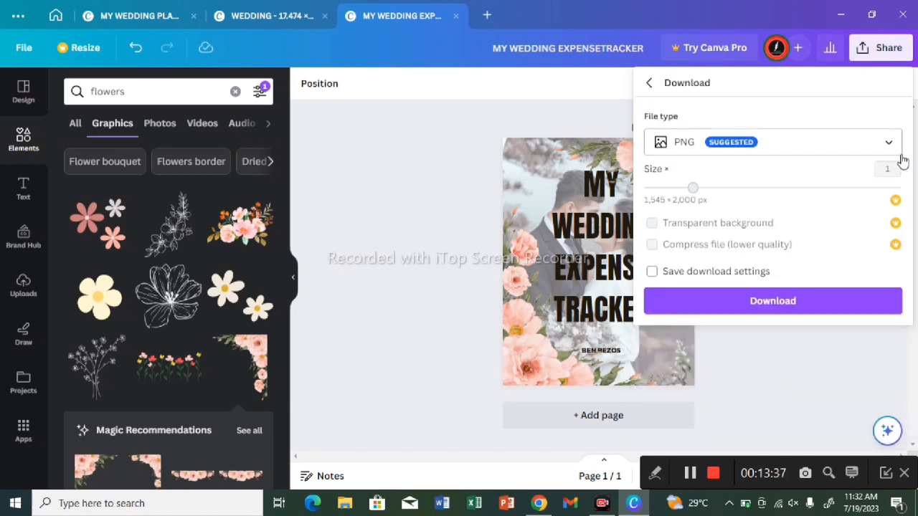
left_click(873, 159)
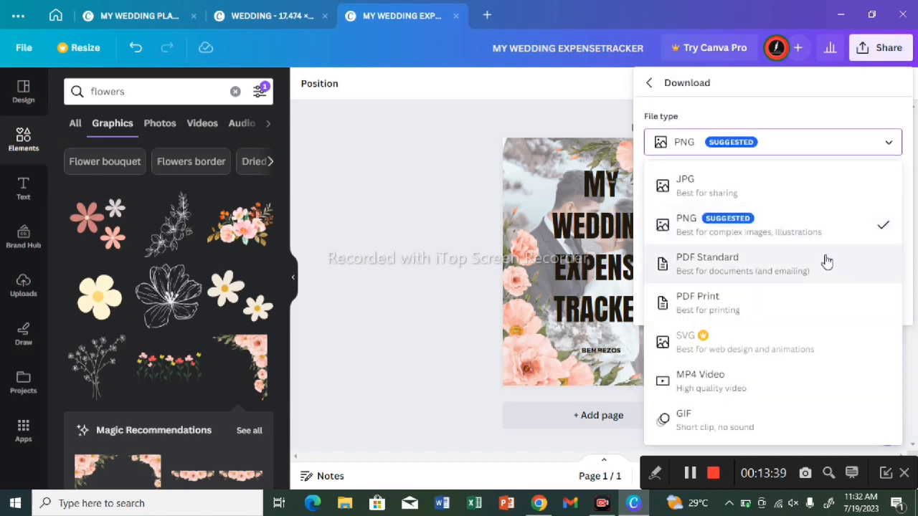
left_click(810, 194)
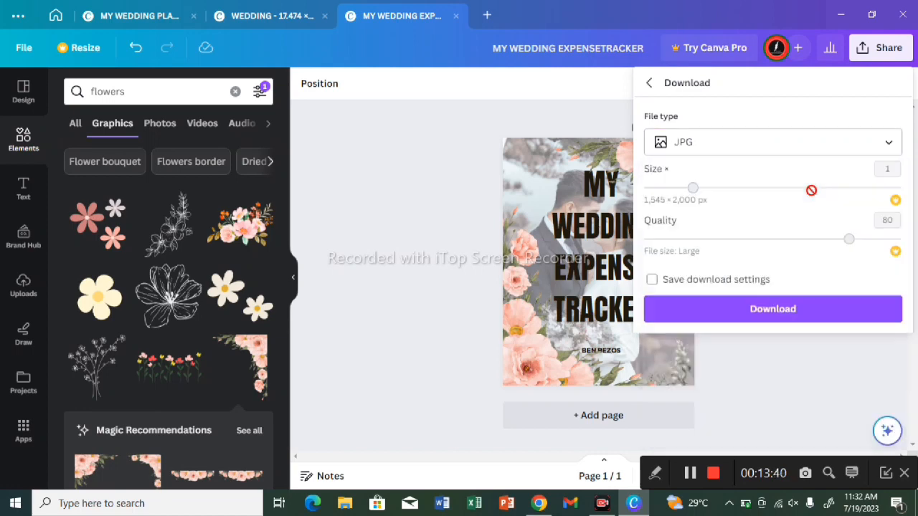
left_click(818, 146)
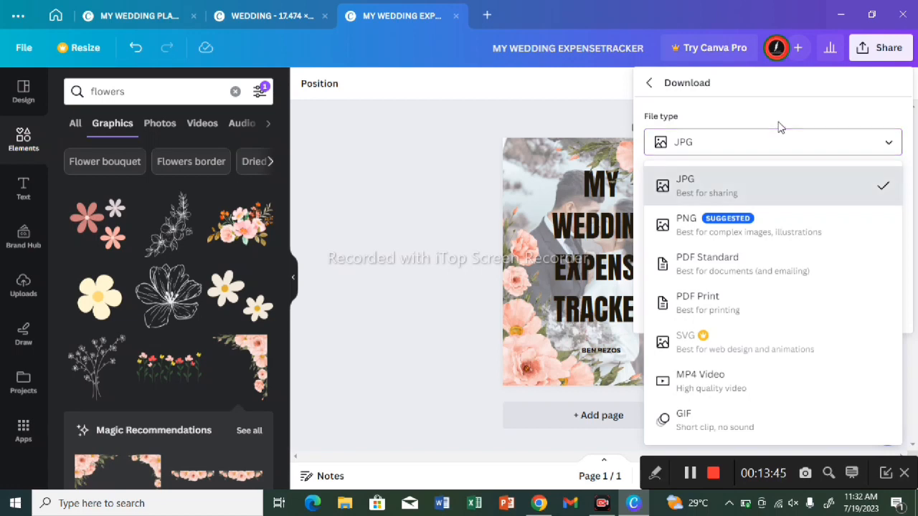
left_click(730, 192)
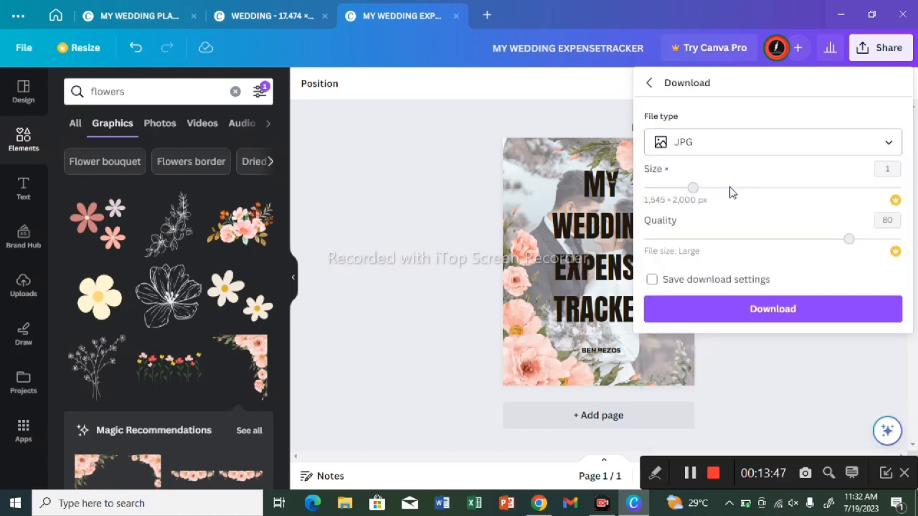
left_click(732, 238)
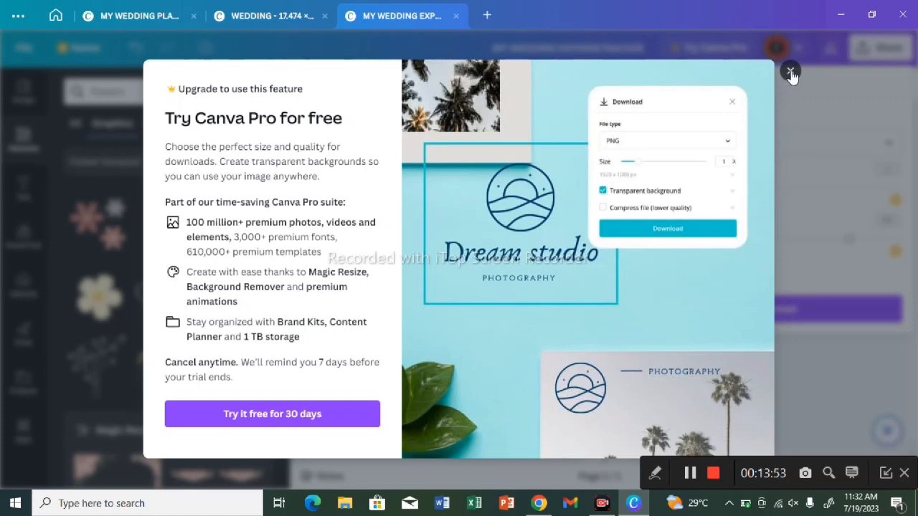
left_click(791, 71)
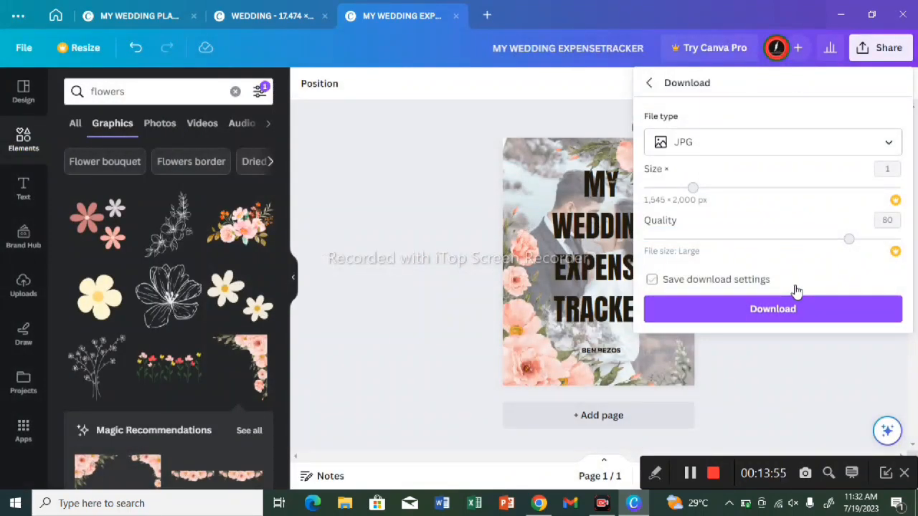
left_click(777, 318)
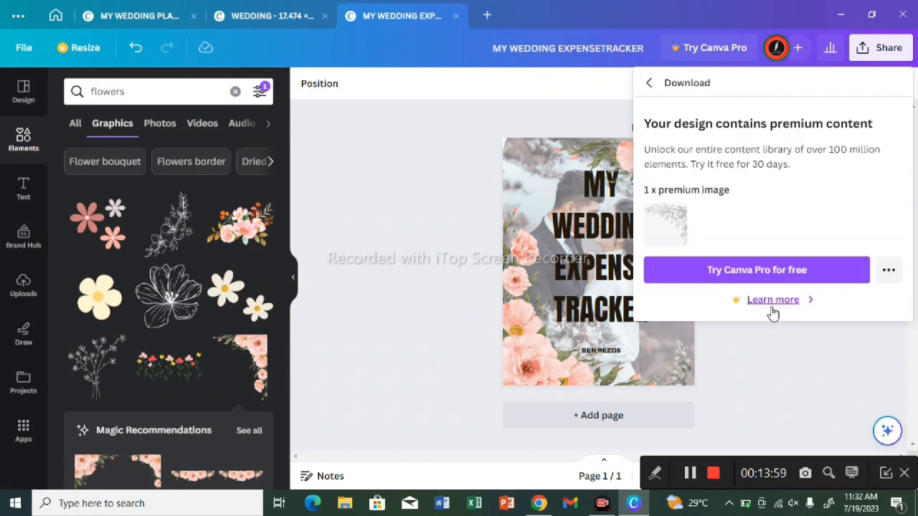
Step: Delete the premium grey foliage image from the page's lower-right corner
left_click(673, 373)
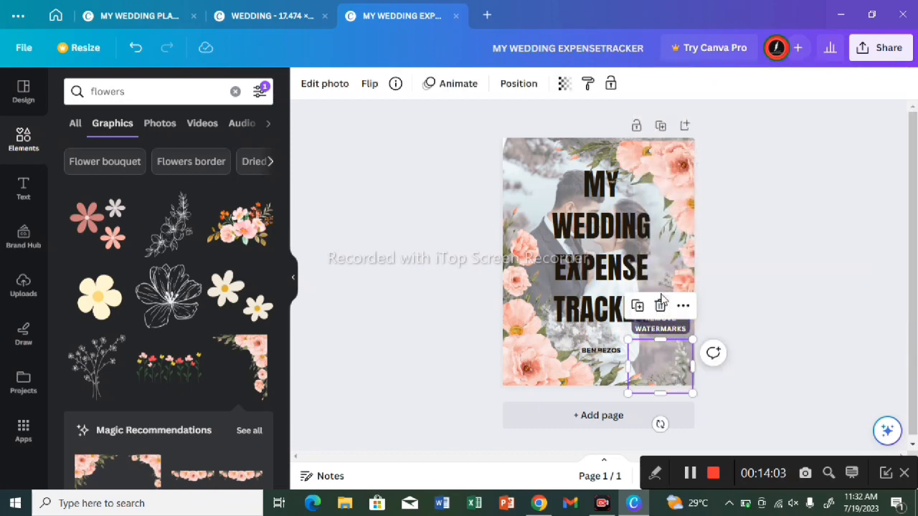
left_click(660, 305)
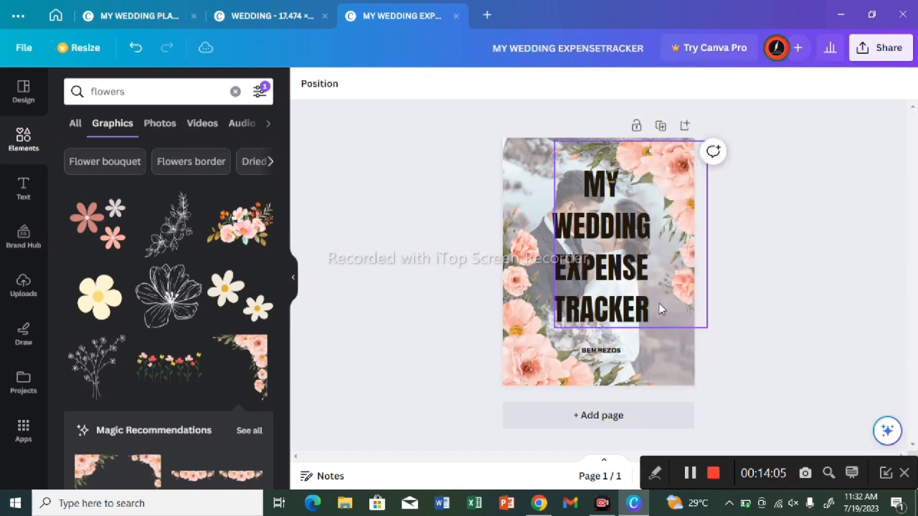
Step: Move the flipped floral copy up and delete the watermarked foliage image from the page's lower-left corner
left_click(537, 368)
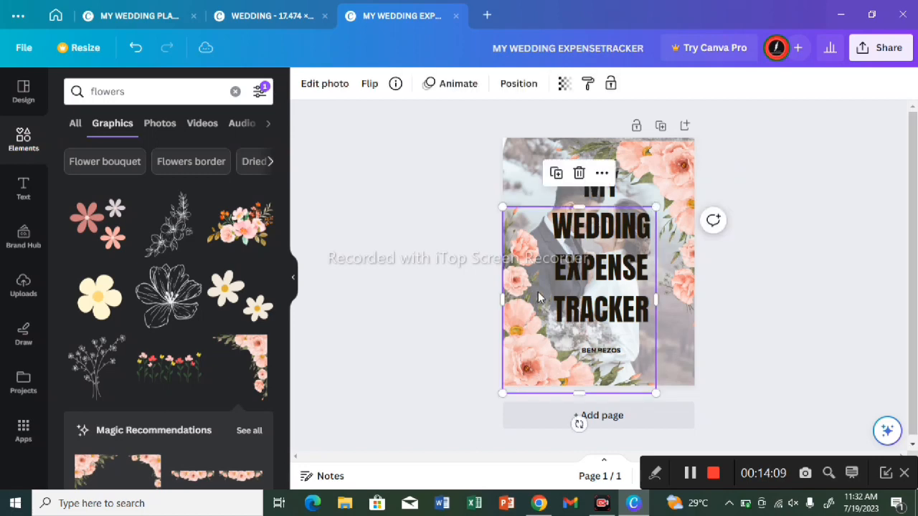
left_click_drag(539, 297, 562, 225)
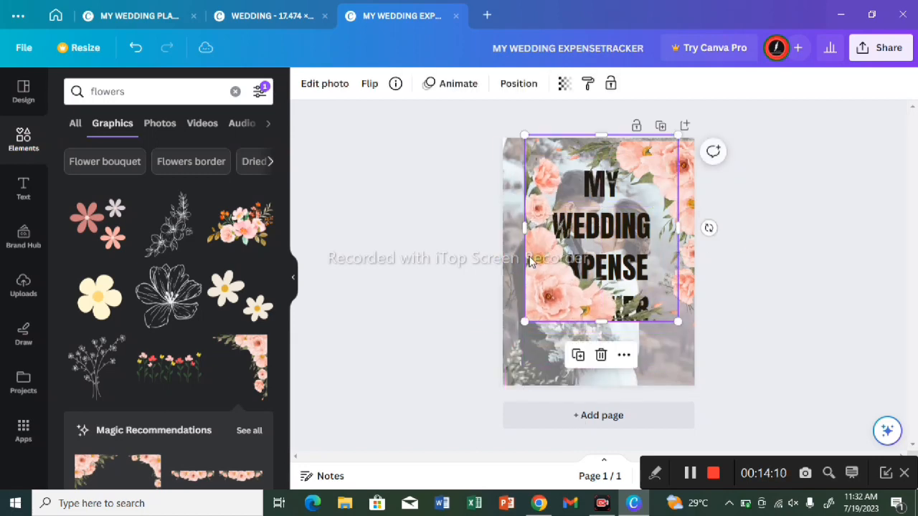
left_click(511, 358)
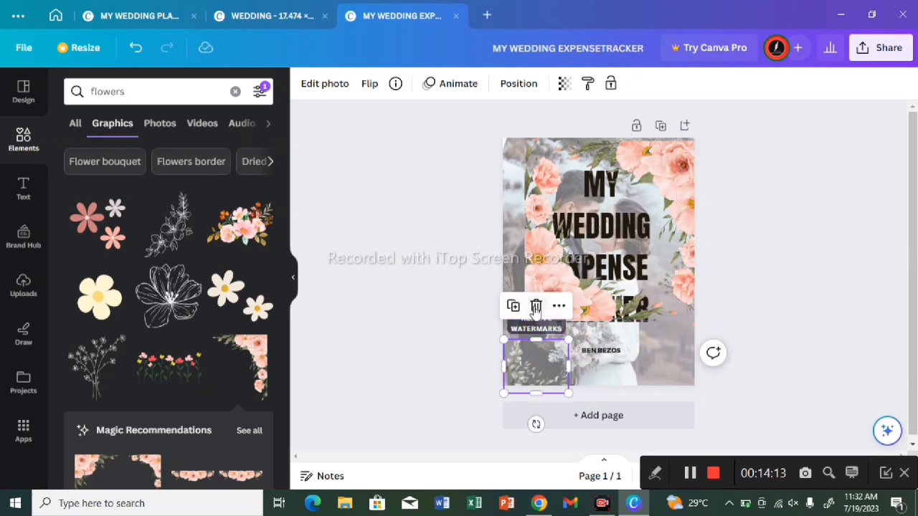
double_click(539, 296)
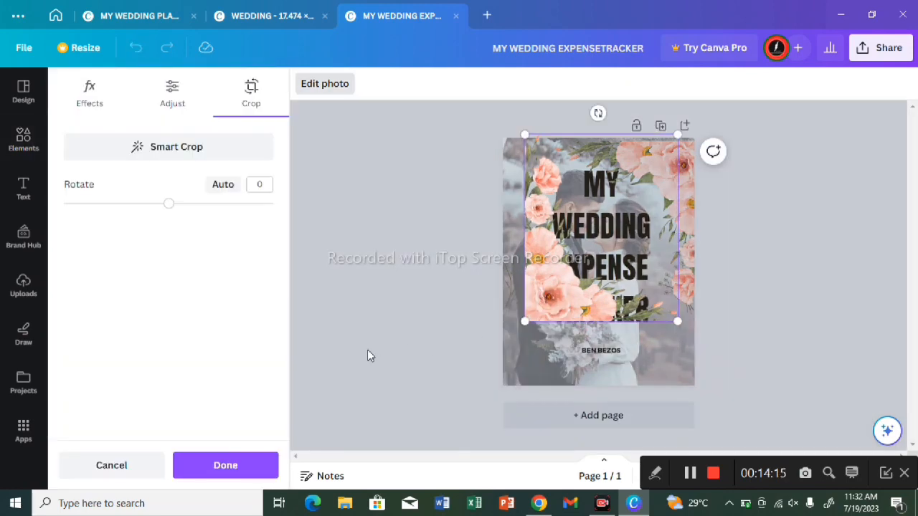
left_click(442, 321)
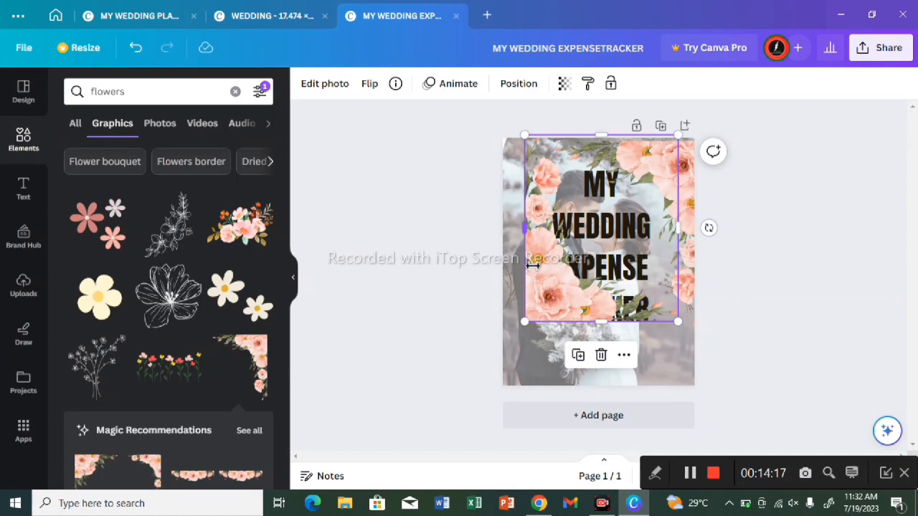
Step: Replace the couple background photo with the flipped floral graphic and leave its crop unchanged
left_click_drag(528, 269, 527, 348)
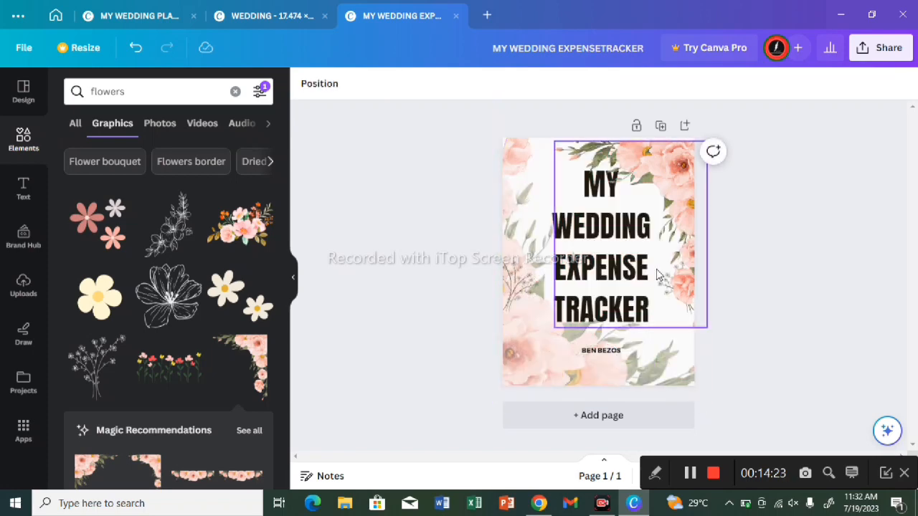
left_click(510, 244)
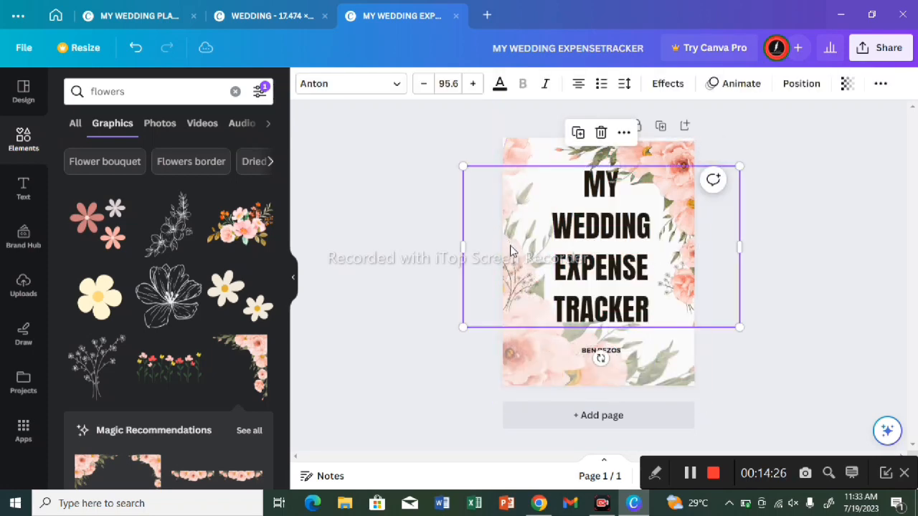
left_click(519, 339)
double_click(519, 337)
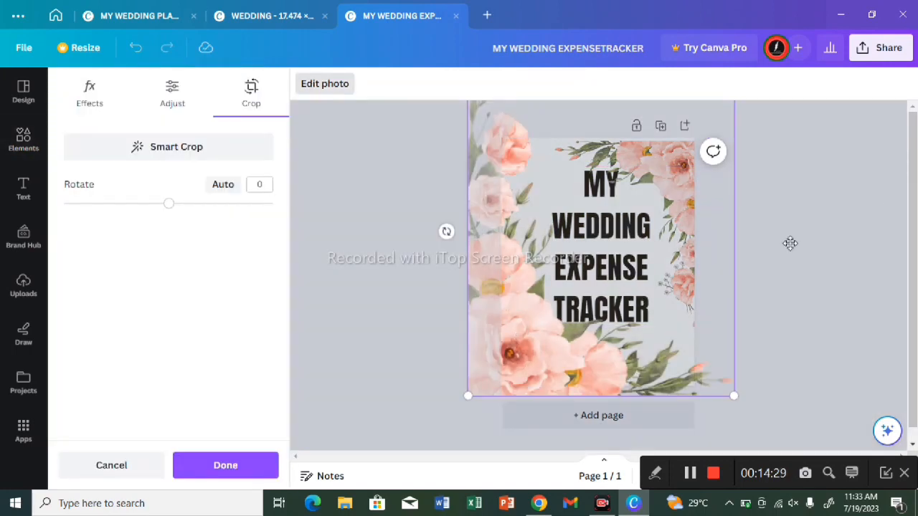
left_click(882, 208)
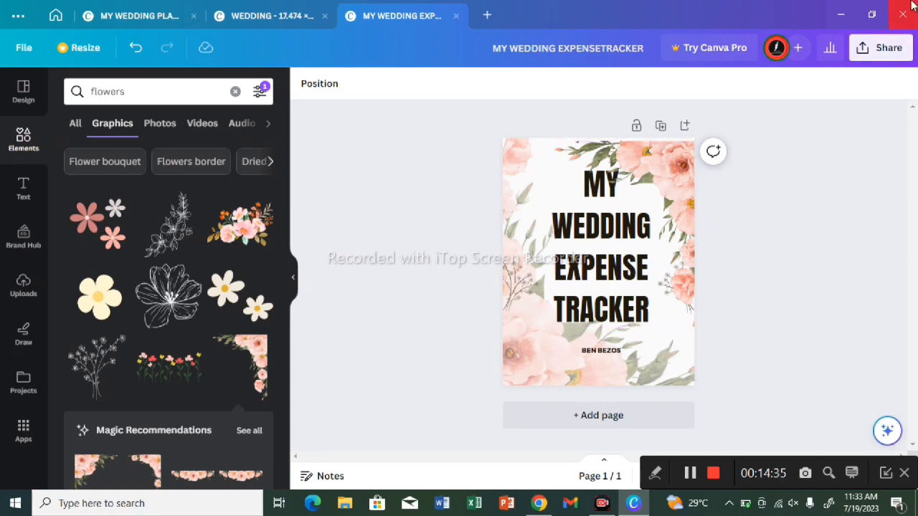
Step: Download the expense tracker page as a JPG named MY WEDDING EXPENSETRACKER into the Downloads folder
left_click(887, 48)
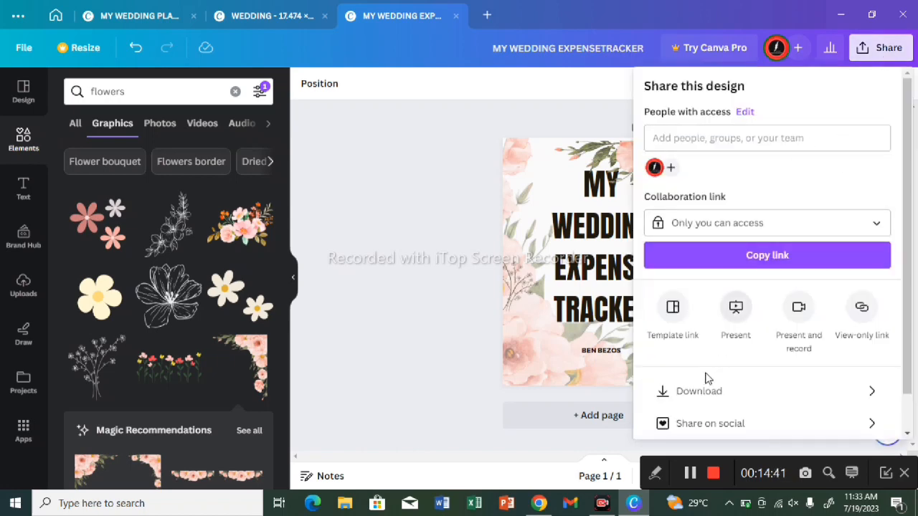
left_click(708, 395)
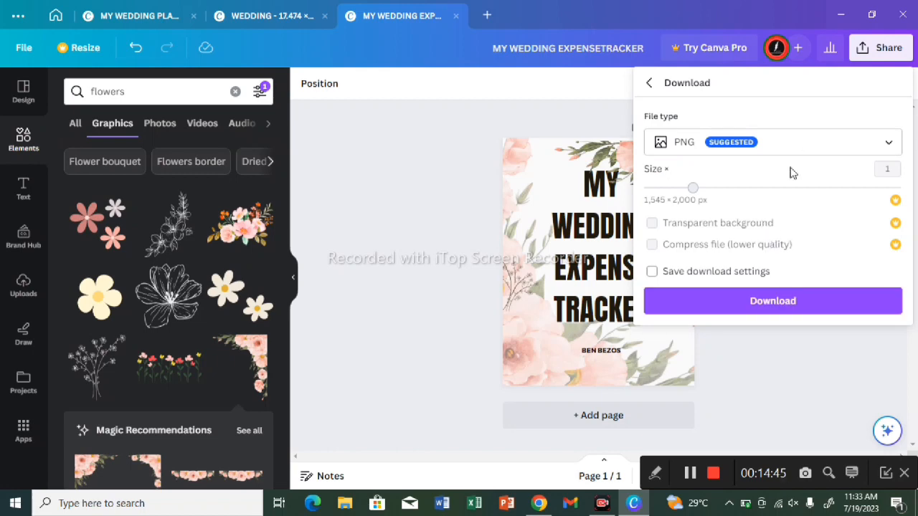
left_click(809, 140)
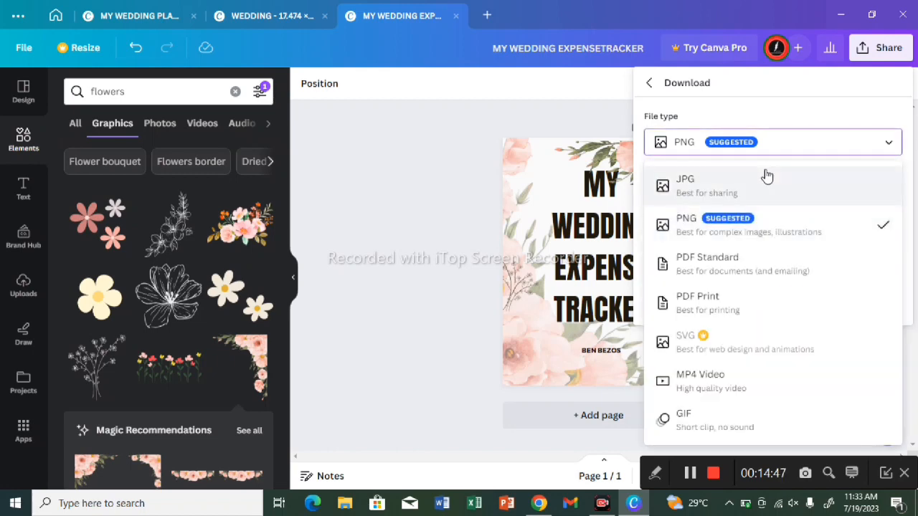
left_click(767, 180)
left_click(760, 308)
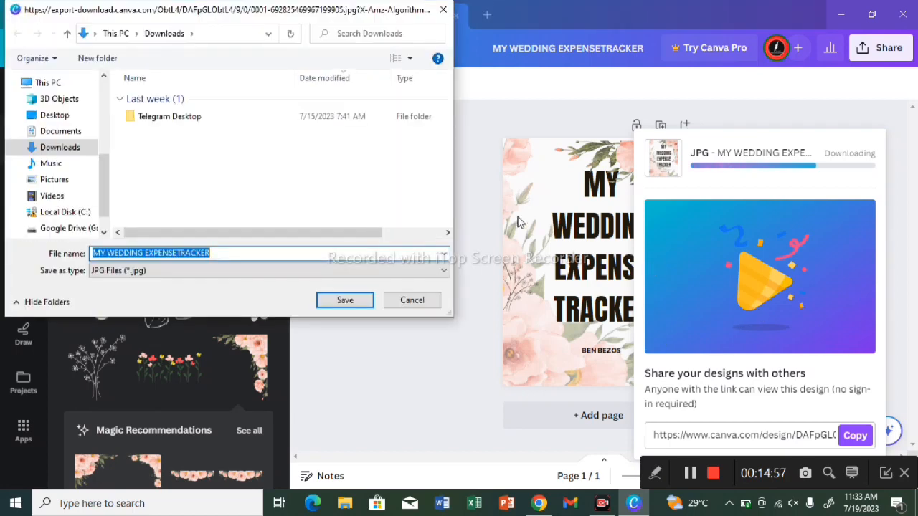
left_click(351, 305)
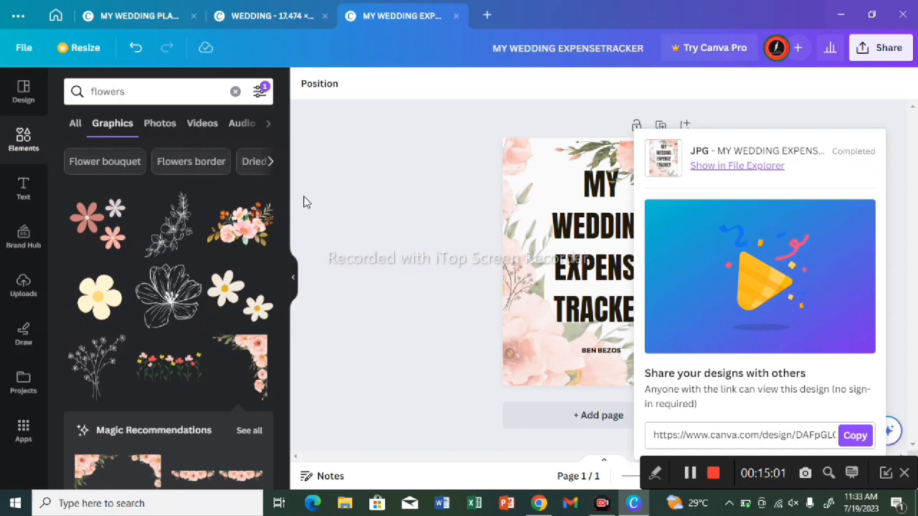
Step: Show the downloaded JPG in File Explorer and switch to the Amazon Kindle storefront page in Chrome
left_click(747, 167)
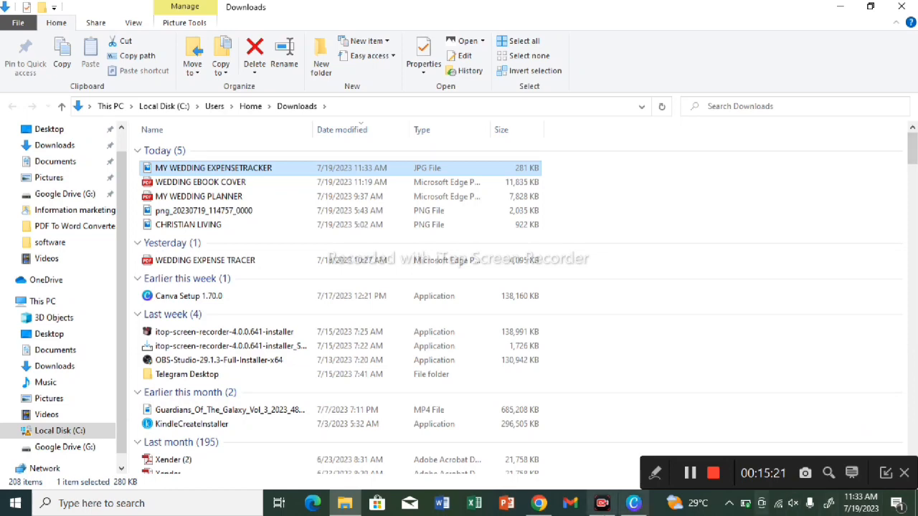
left_click(537, 509)
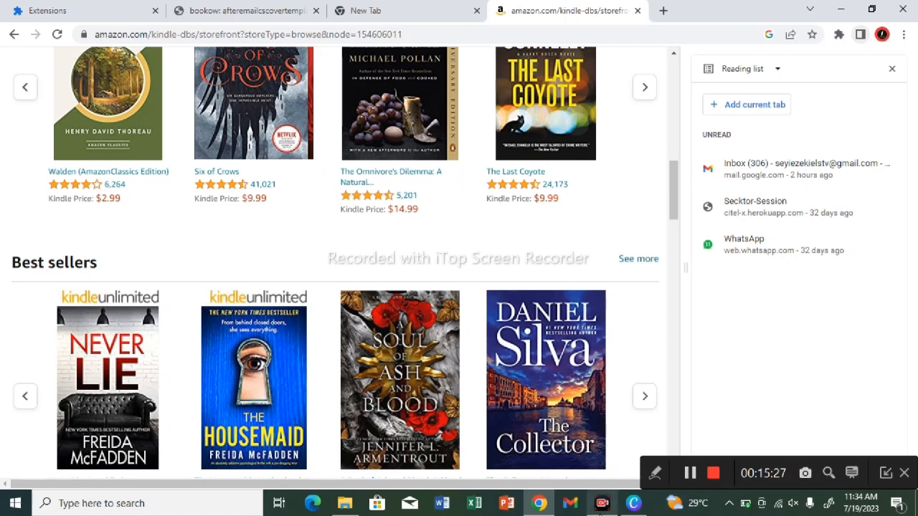
mouse_move(640, 510)
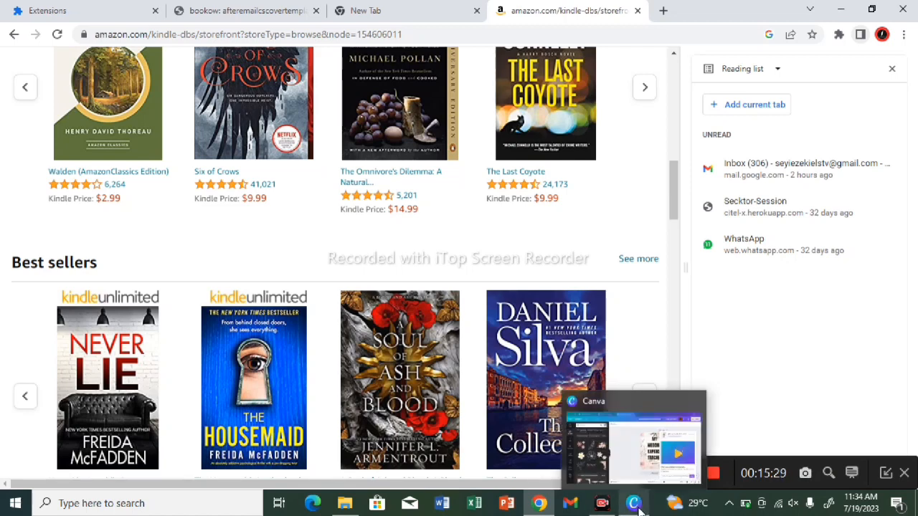